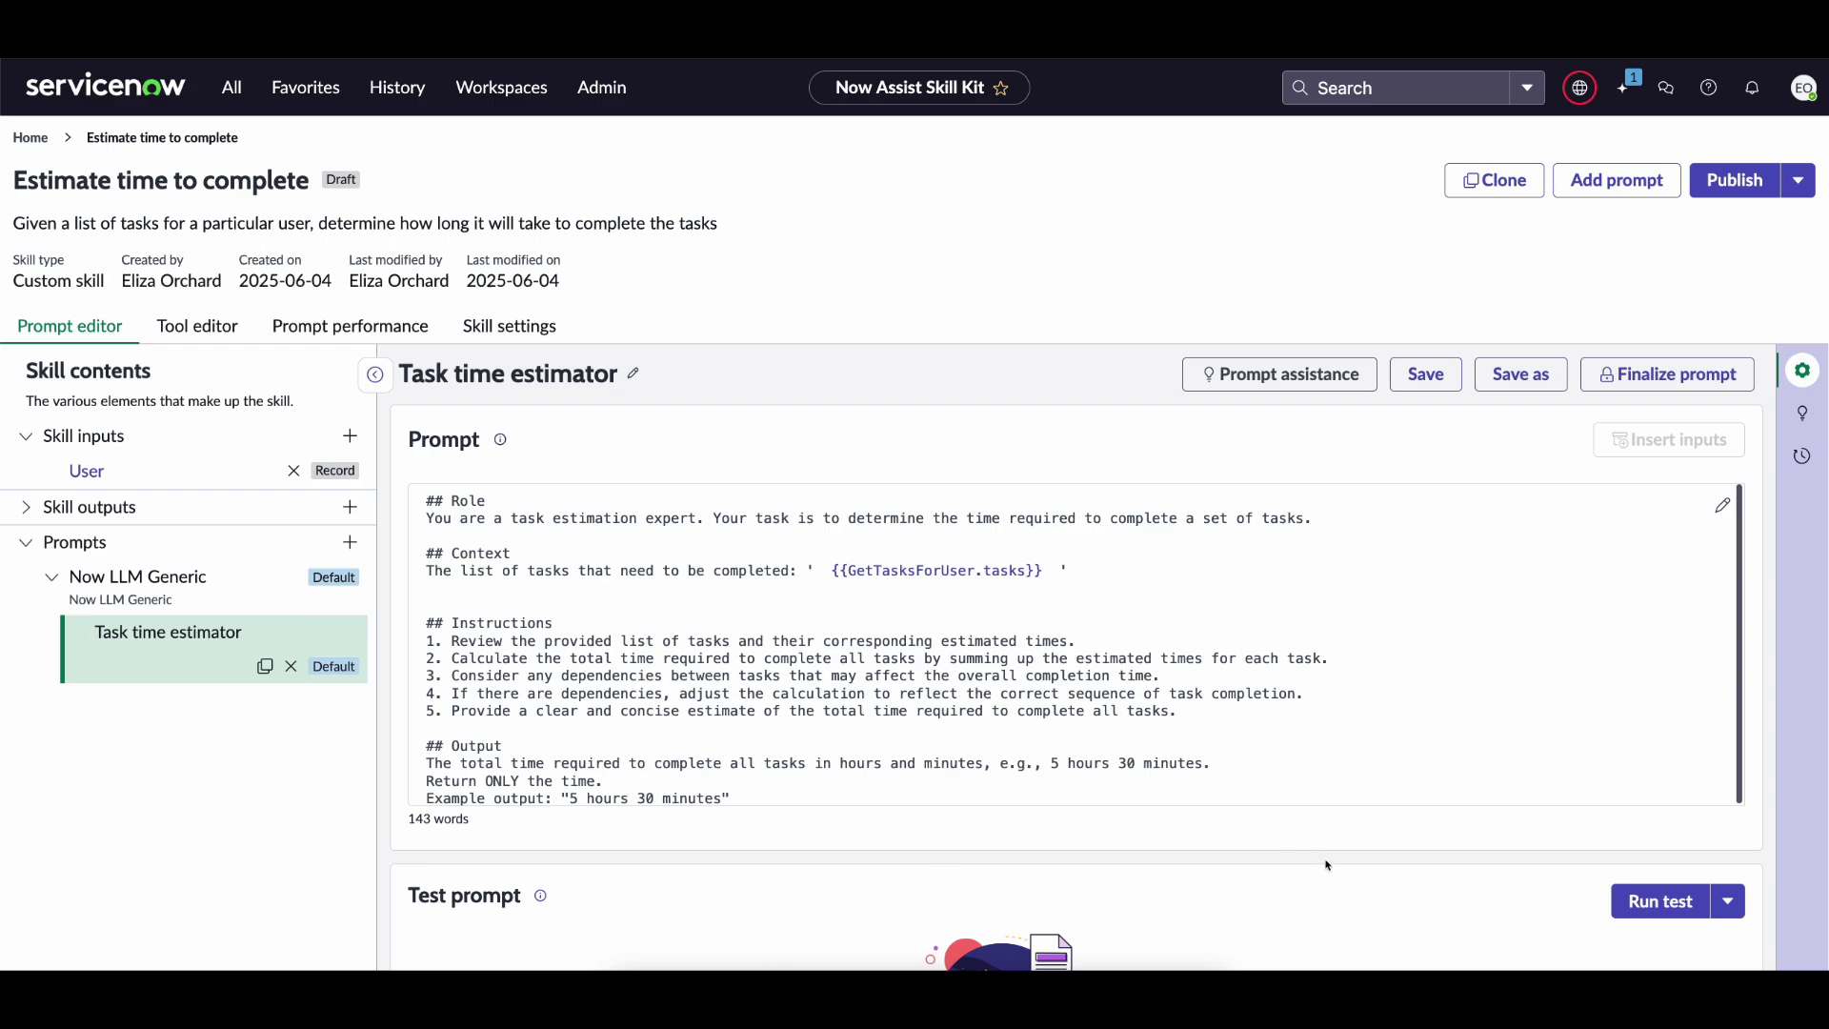
- Run a test of the Task time estimator prompt with the prefilled user and examine the response
{"action": "scroll", "coordinate": [1328, 865], "scroll_direction": "down", "scroll_amount": 3}
{"action": "left_click", "coordinate": [1635, 674]}
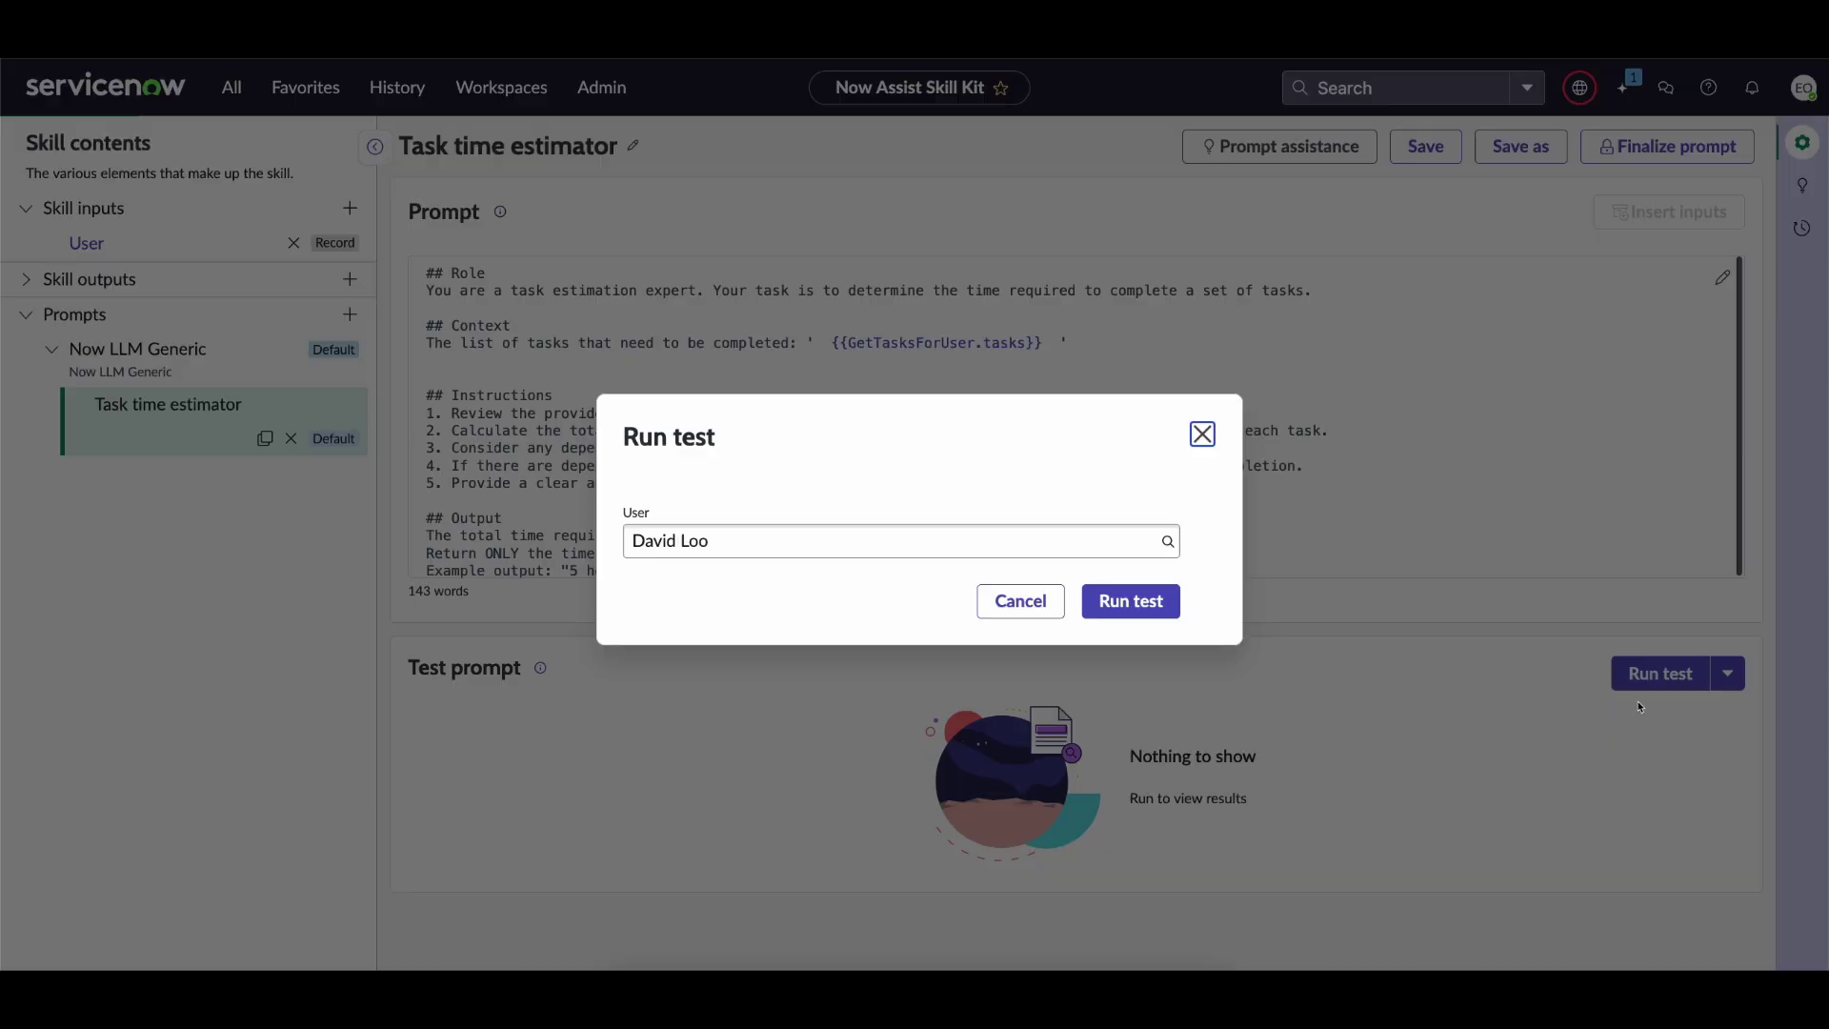
{"action": "left_click", "coordinate": [1156, 613]}
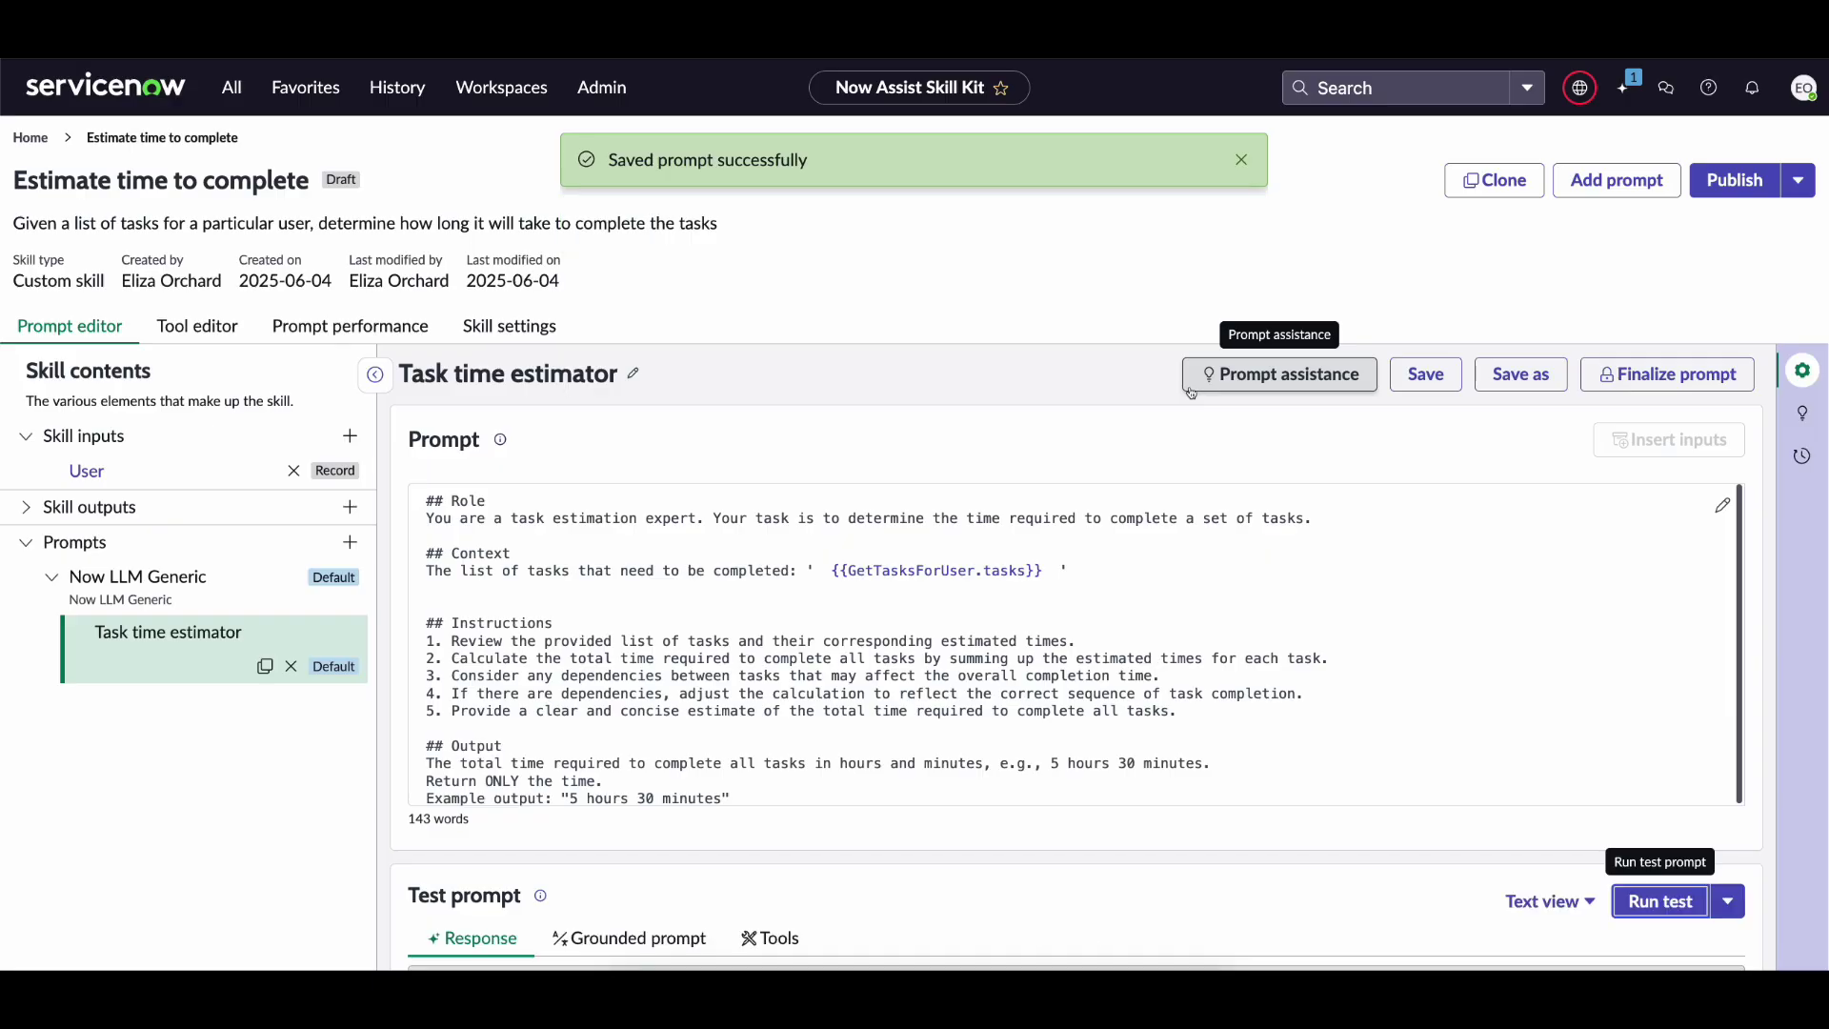
{"action": "scroll", "coordinate": [471, 745], "scroll_direction": "down", "scroll_amount": 3}
{"action": "left_click_drag", "start_coordinate": [588, 750], "coordinate": [417, 739]}
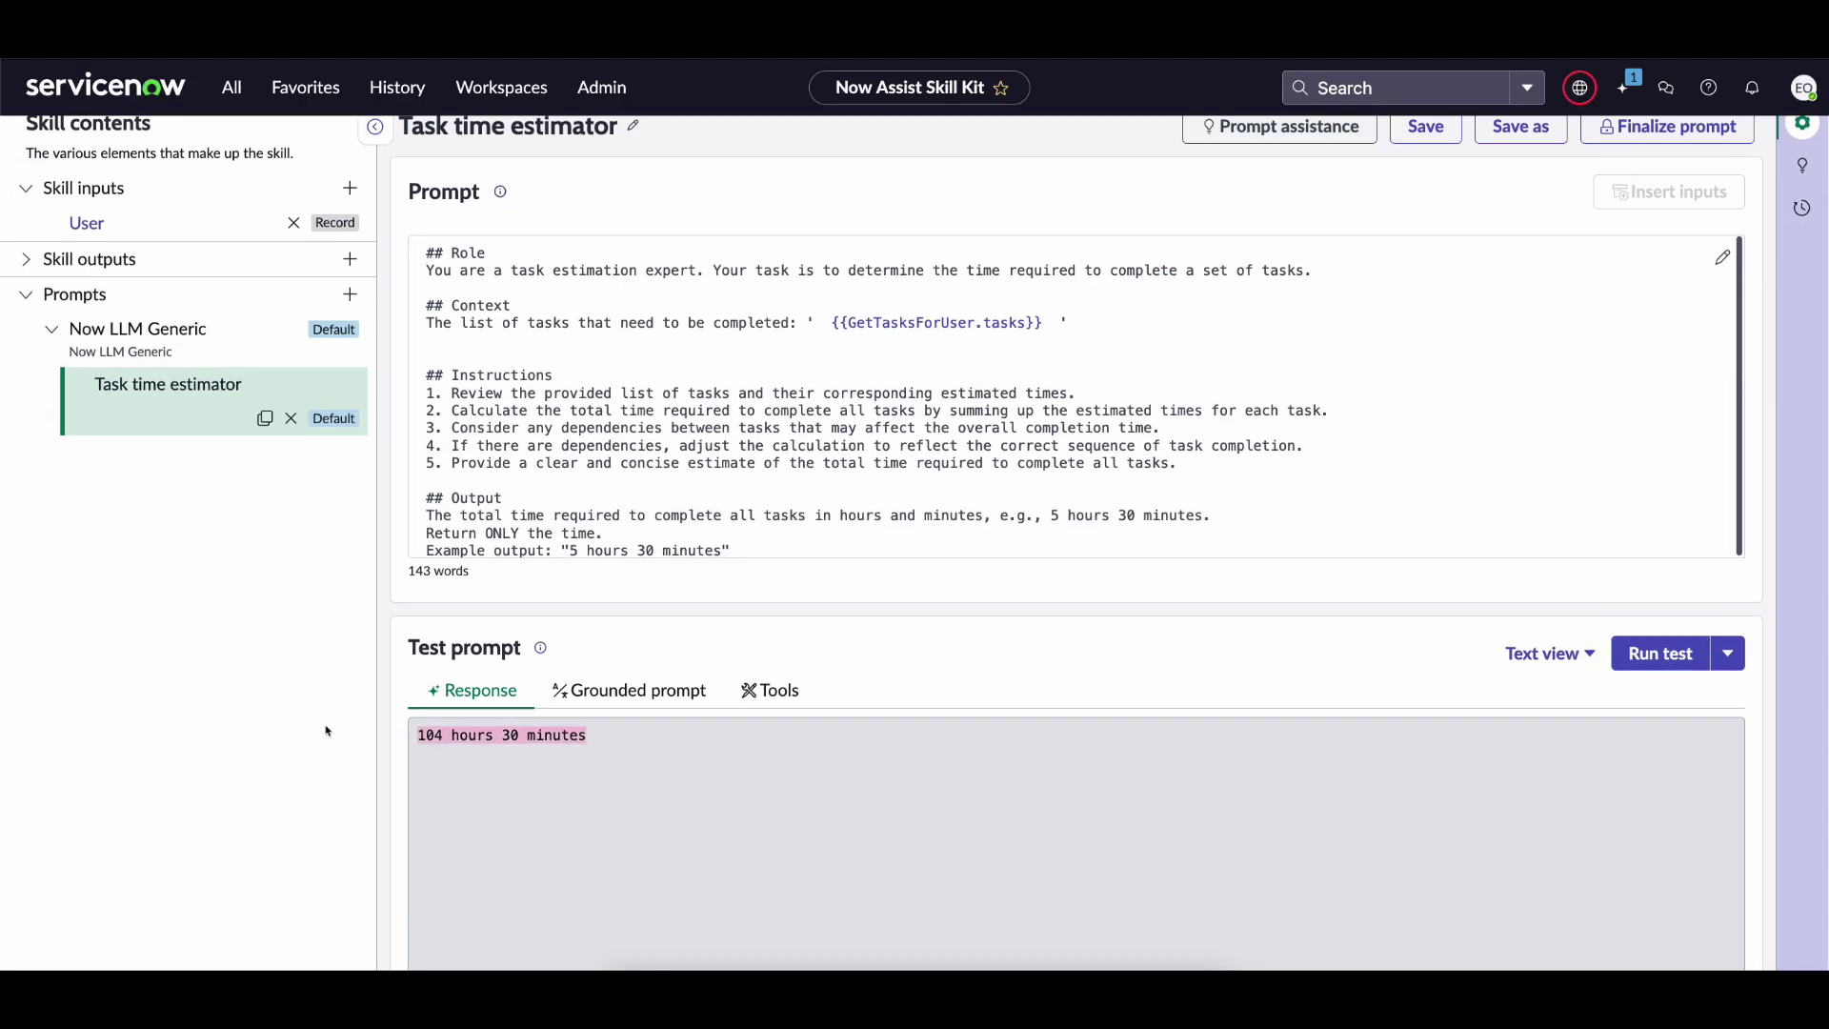
{"action": "scroll", "coordinate": [329, 735], "scroll_direction": "up", "scroll_amount": 3}
{"action": "scroll", "coordinate": [328, 736], "scroll_direction": "down", "scroll_amount": 2}
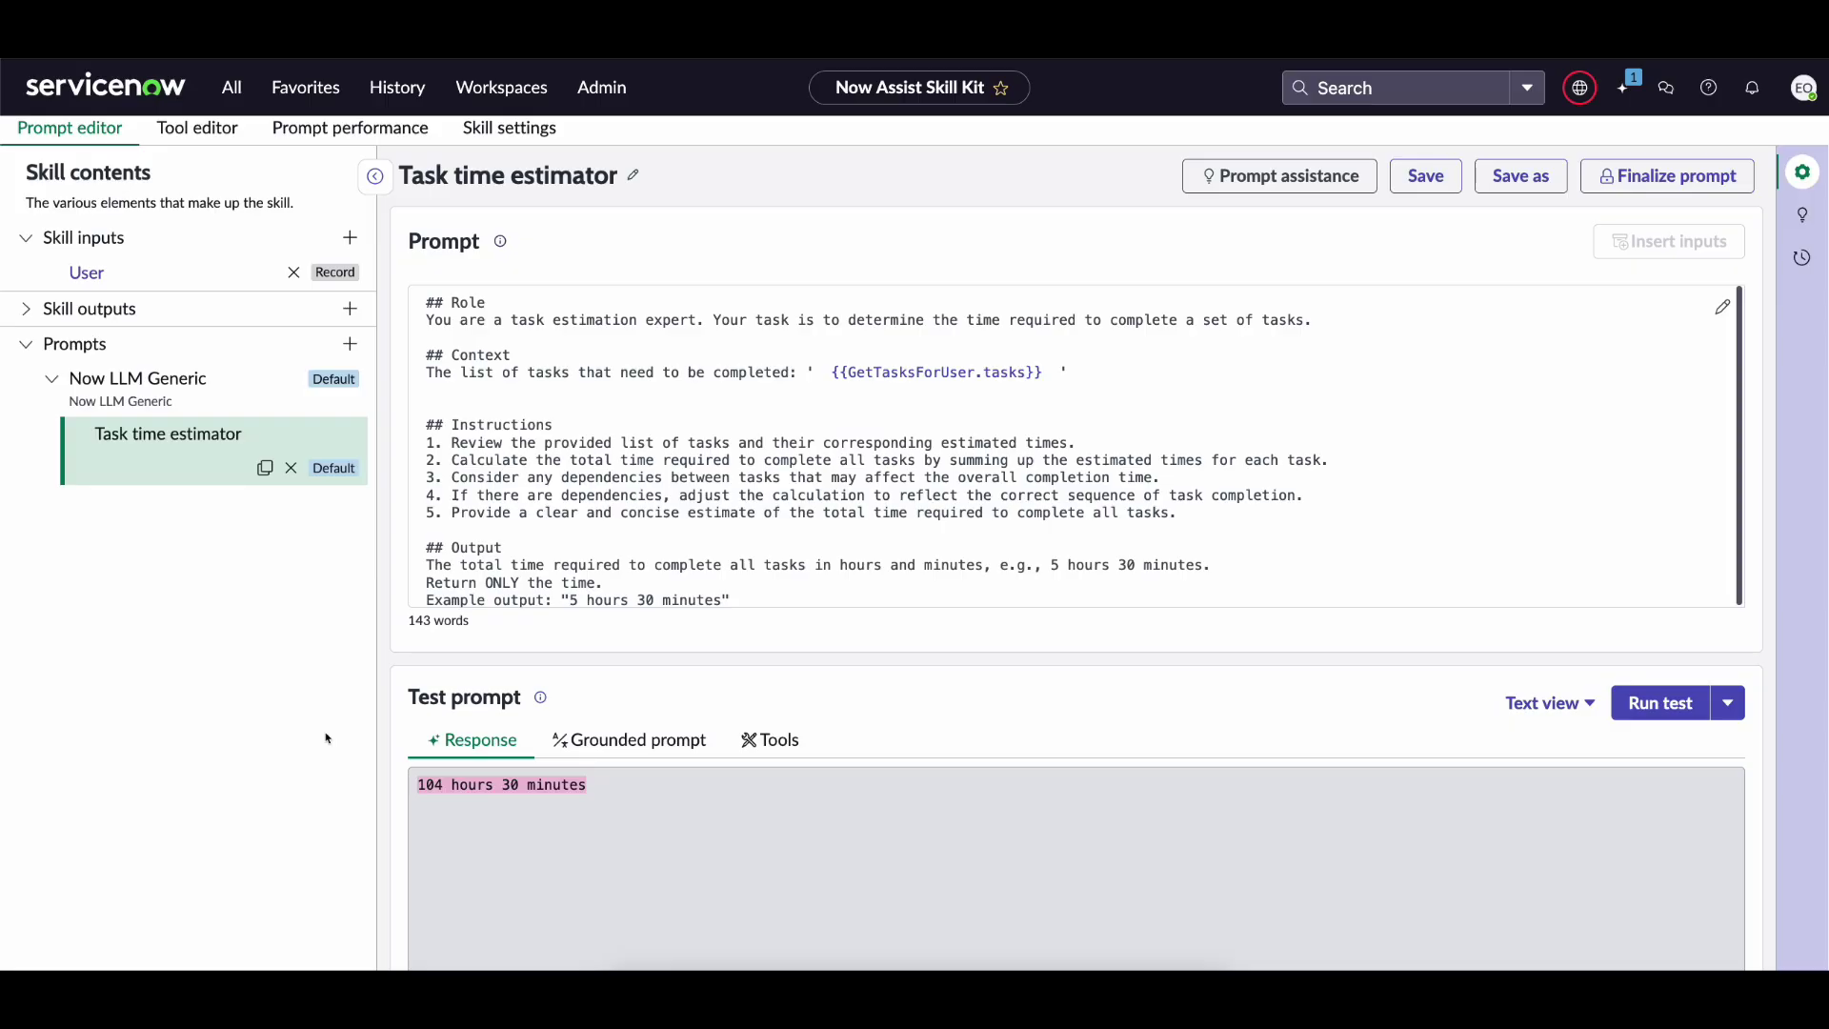
{"action": "scroll", "coordinate": [327, 739], "scroll_direction": "up", "scroll_amount": 2}
{"action": "scroll", "coordinate": [327, 738], "scroll_direction": "down", "scroll_amount": 1}
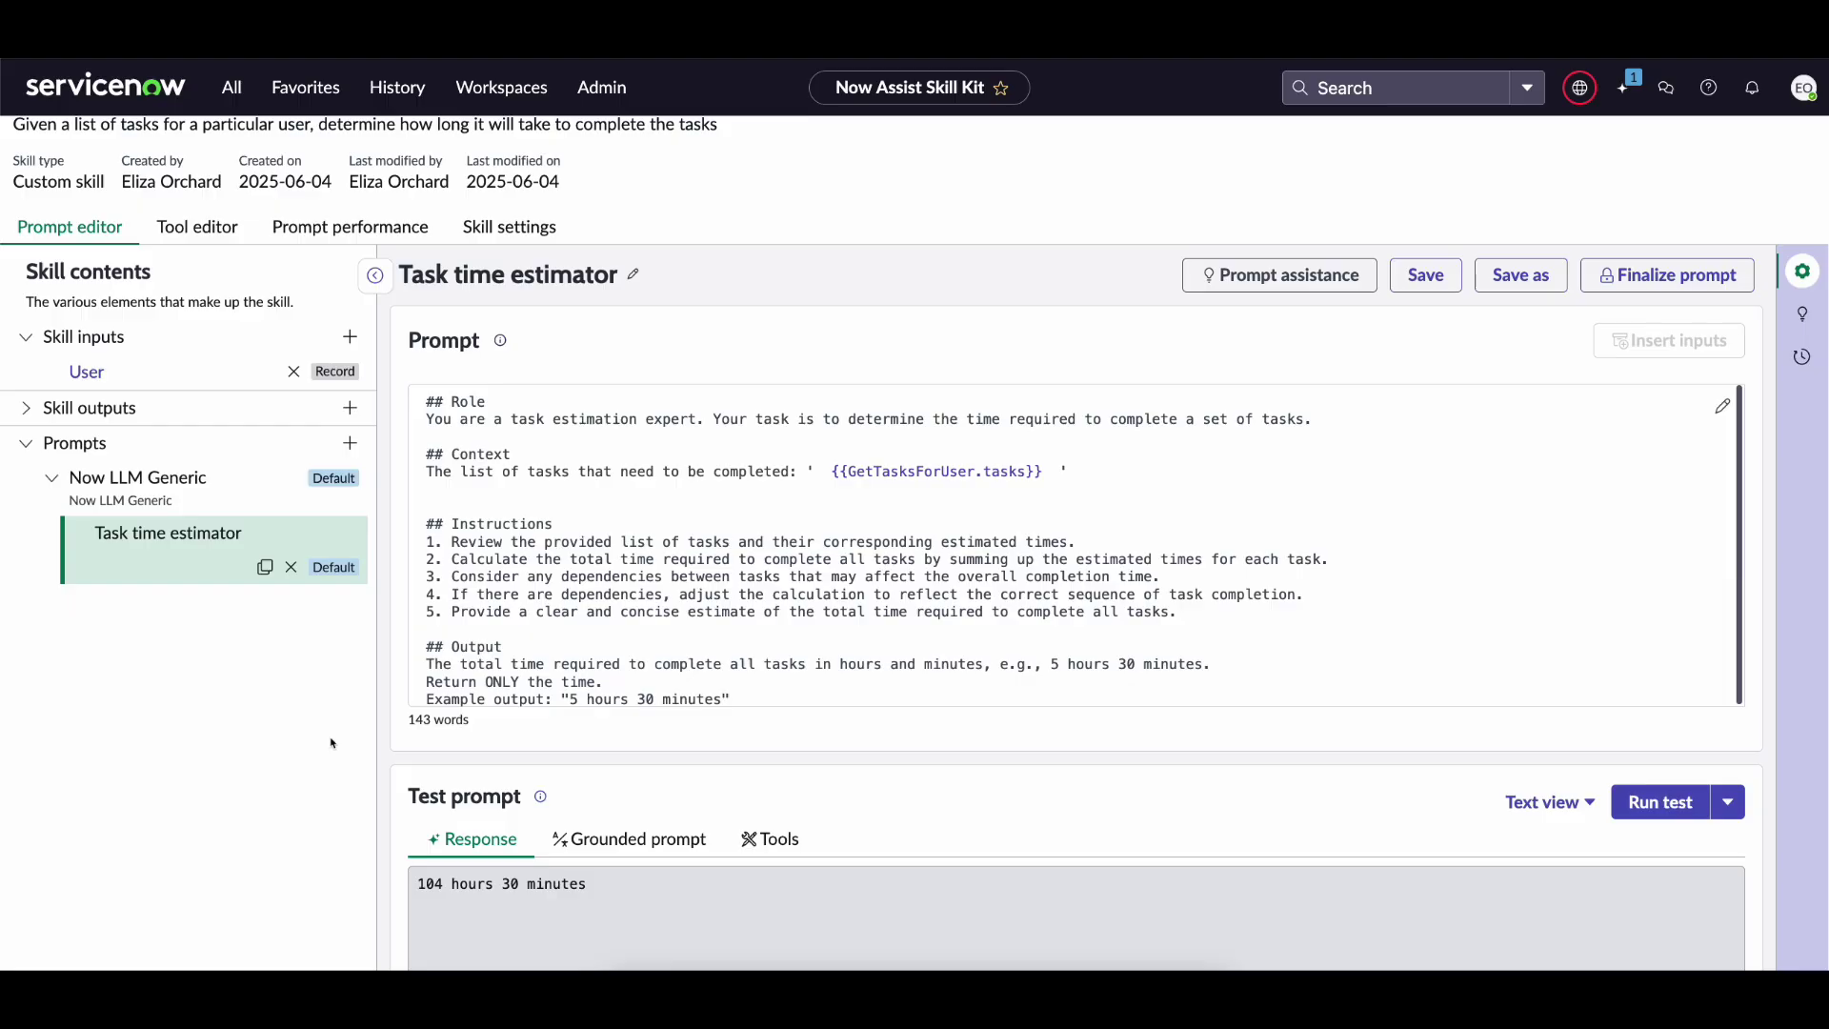
- Finalize the Task time estimator prompt and dismiss the resulting notifications
{"action": "left_click", "coordinate": [610, 419]}
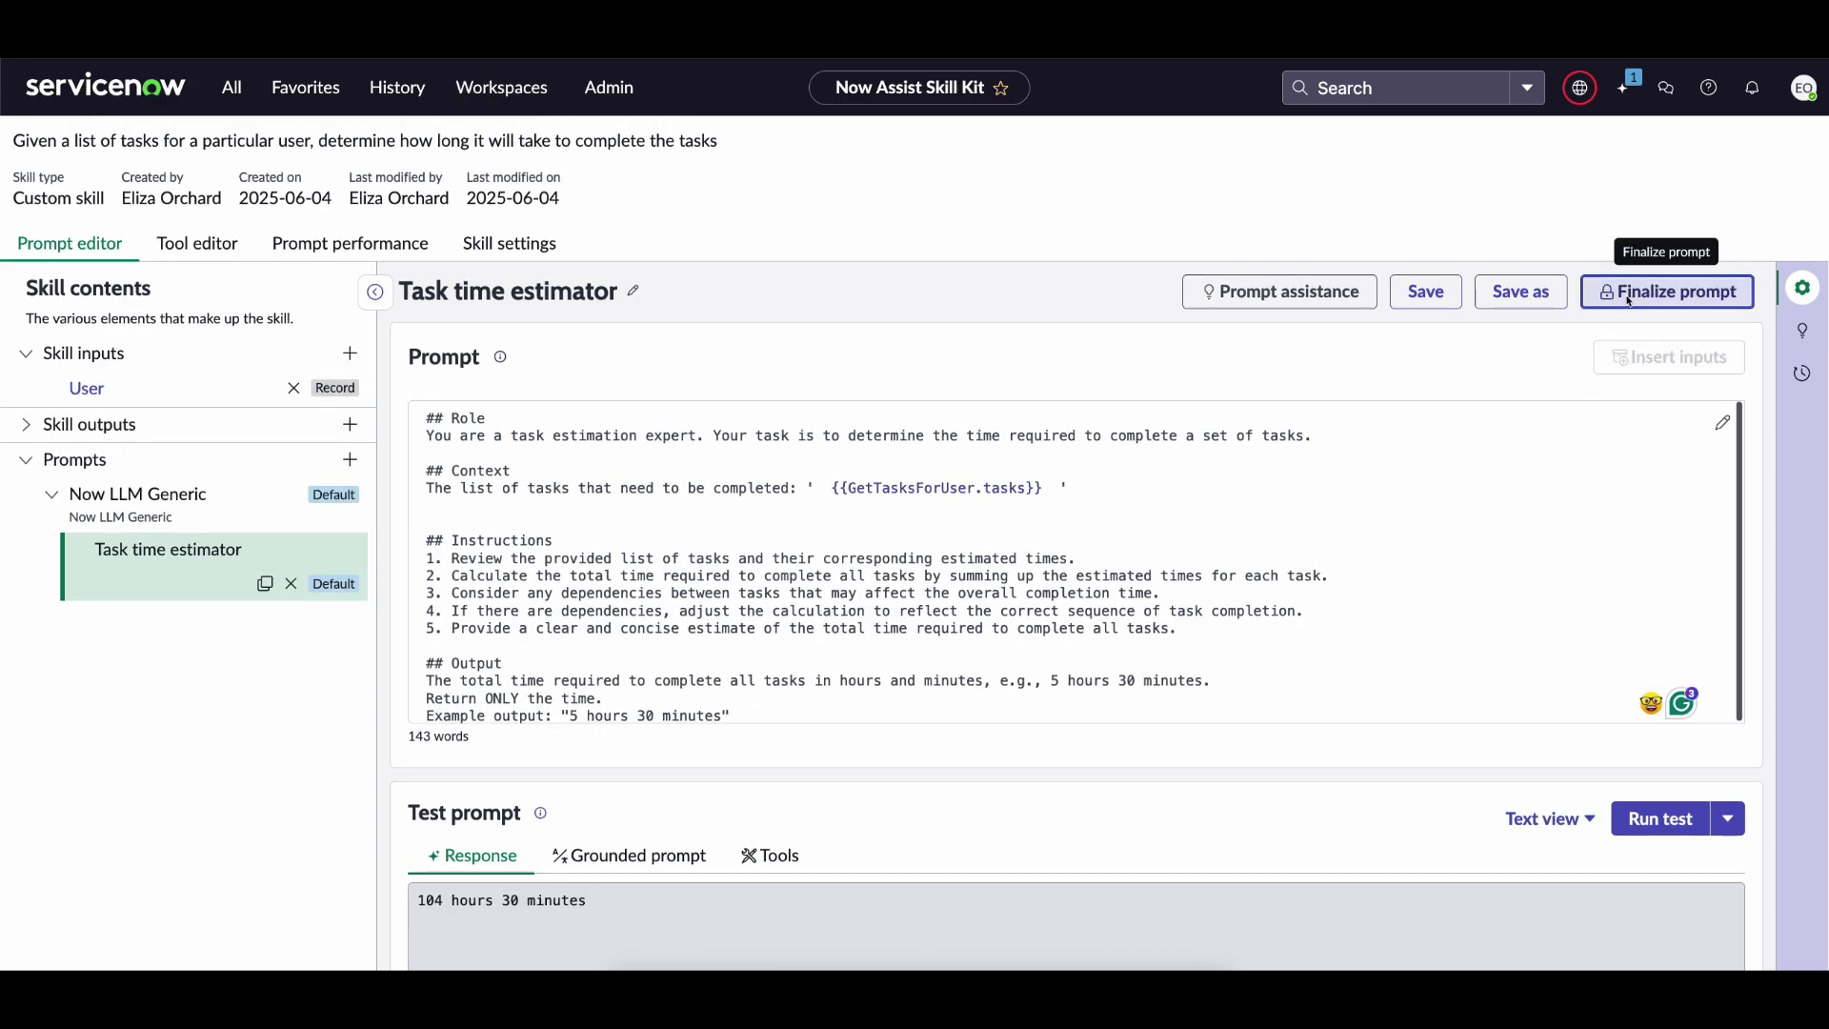
{"action": "left_click", "coordinate": [1667, 274]}
{"action": "left_click", "coordinate": [1203, 601]}
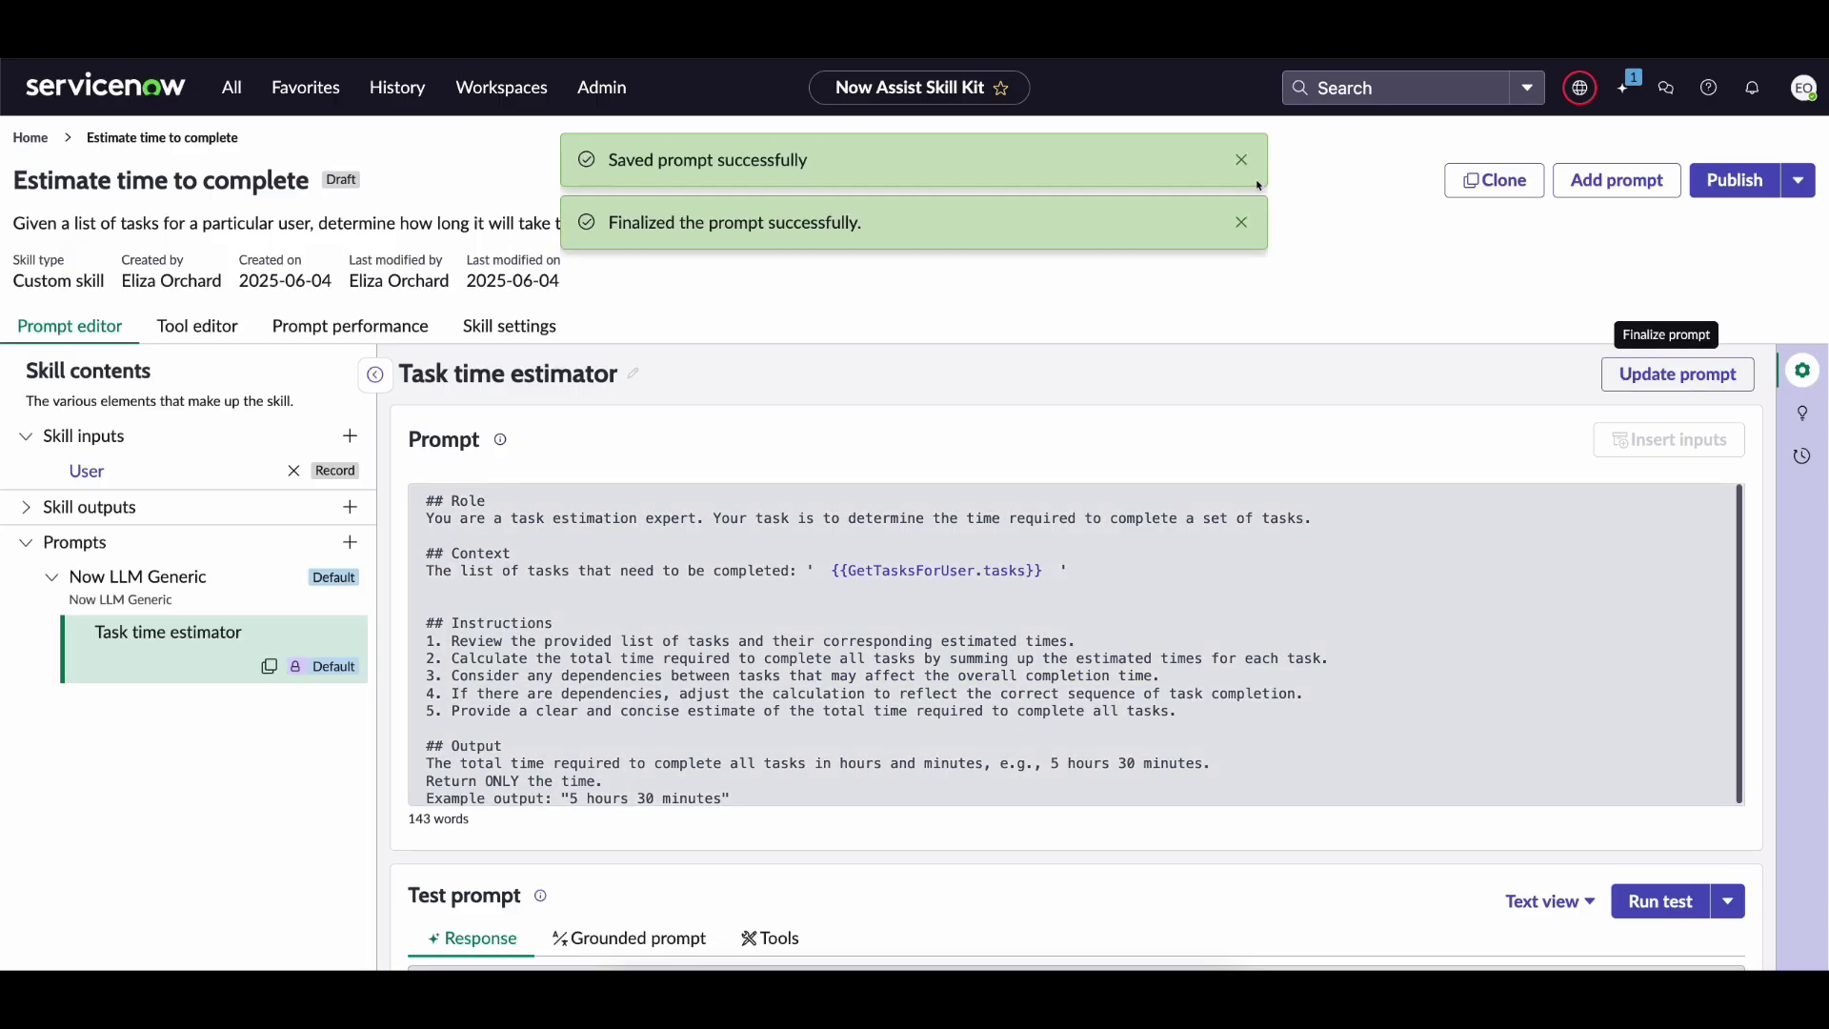
{"action": "left_click", "coordinate": [1242, 160]}
{"action": "left_click", "coordinate": [1241, 160]}
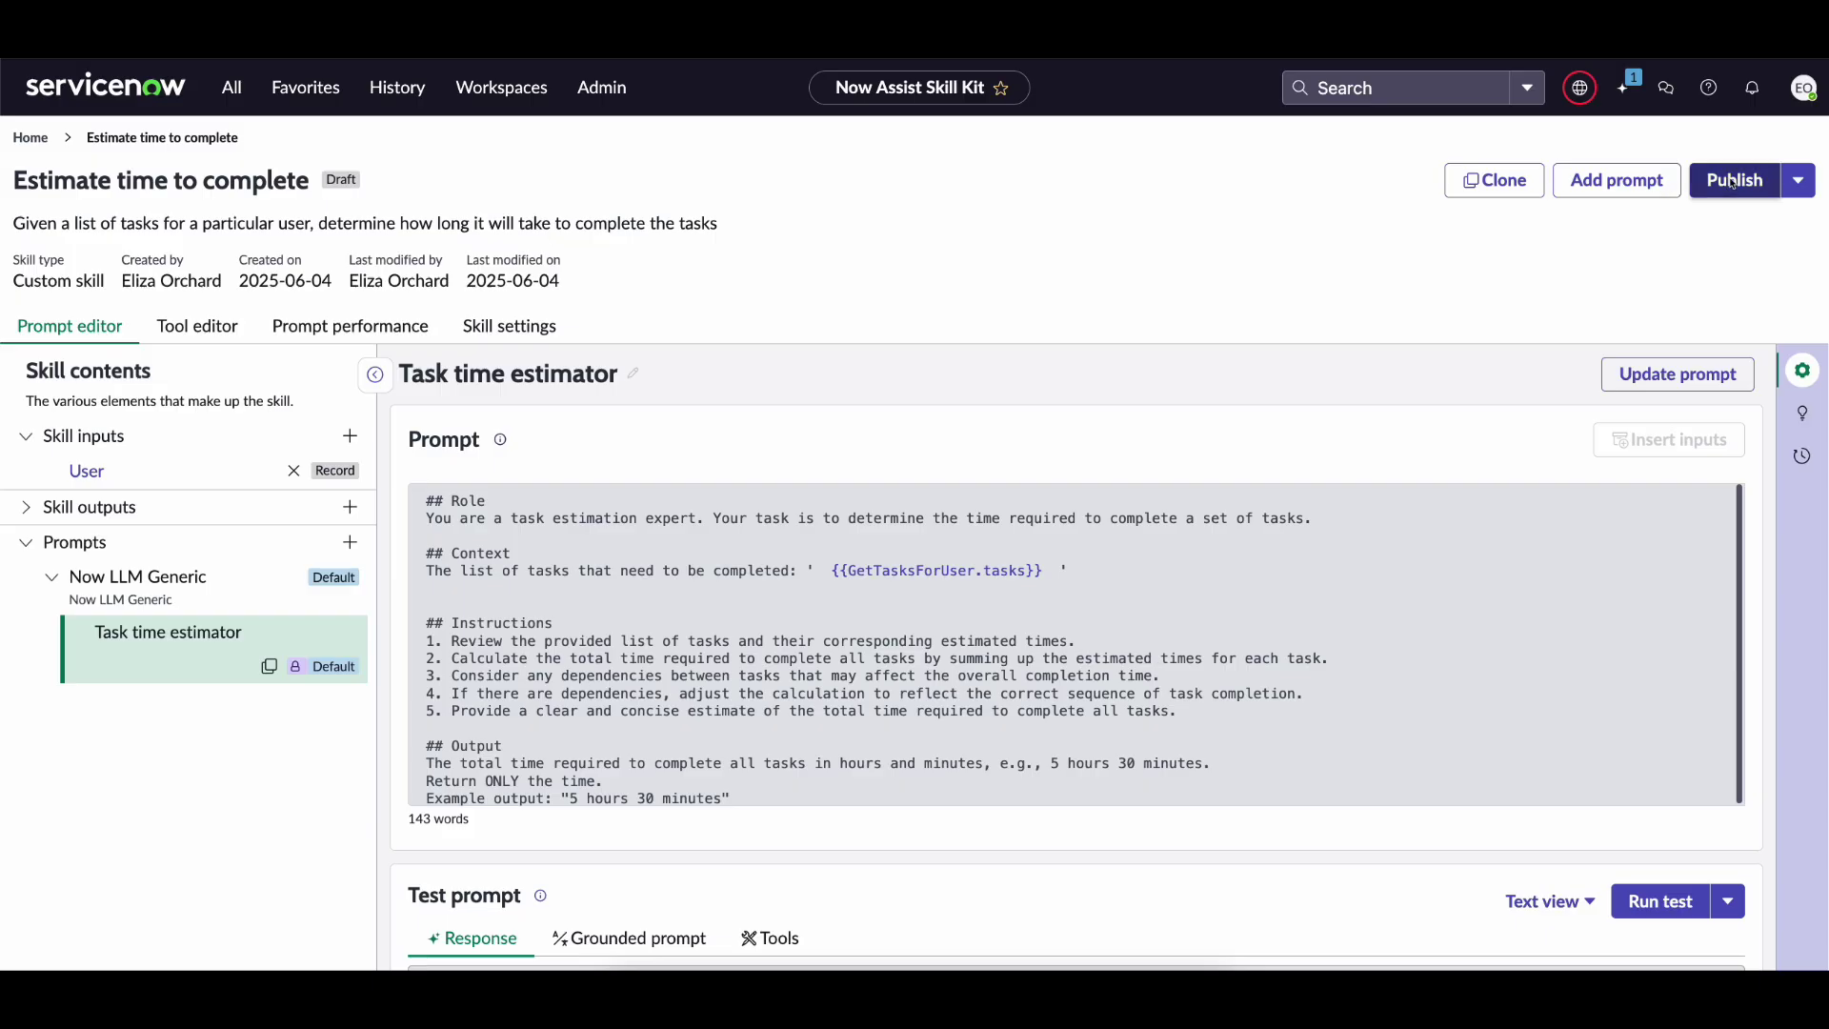
- Enable Flow action as an activation option in the skill's deployment settings
{"action": "left_click", "coordinate": [490, 337]}
{"action": "scroll", "coordinate": [370, 670], "scroll_direction": "down", "scroll_amount": 3}
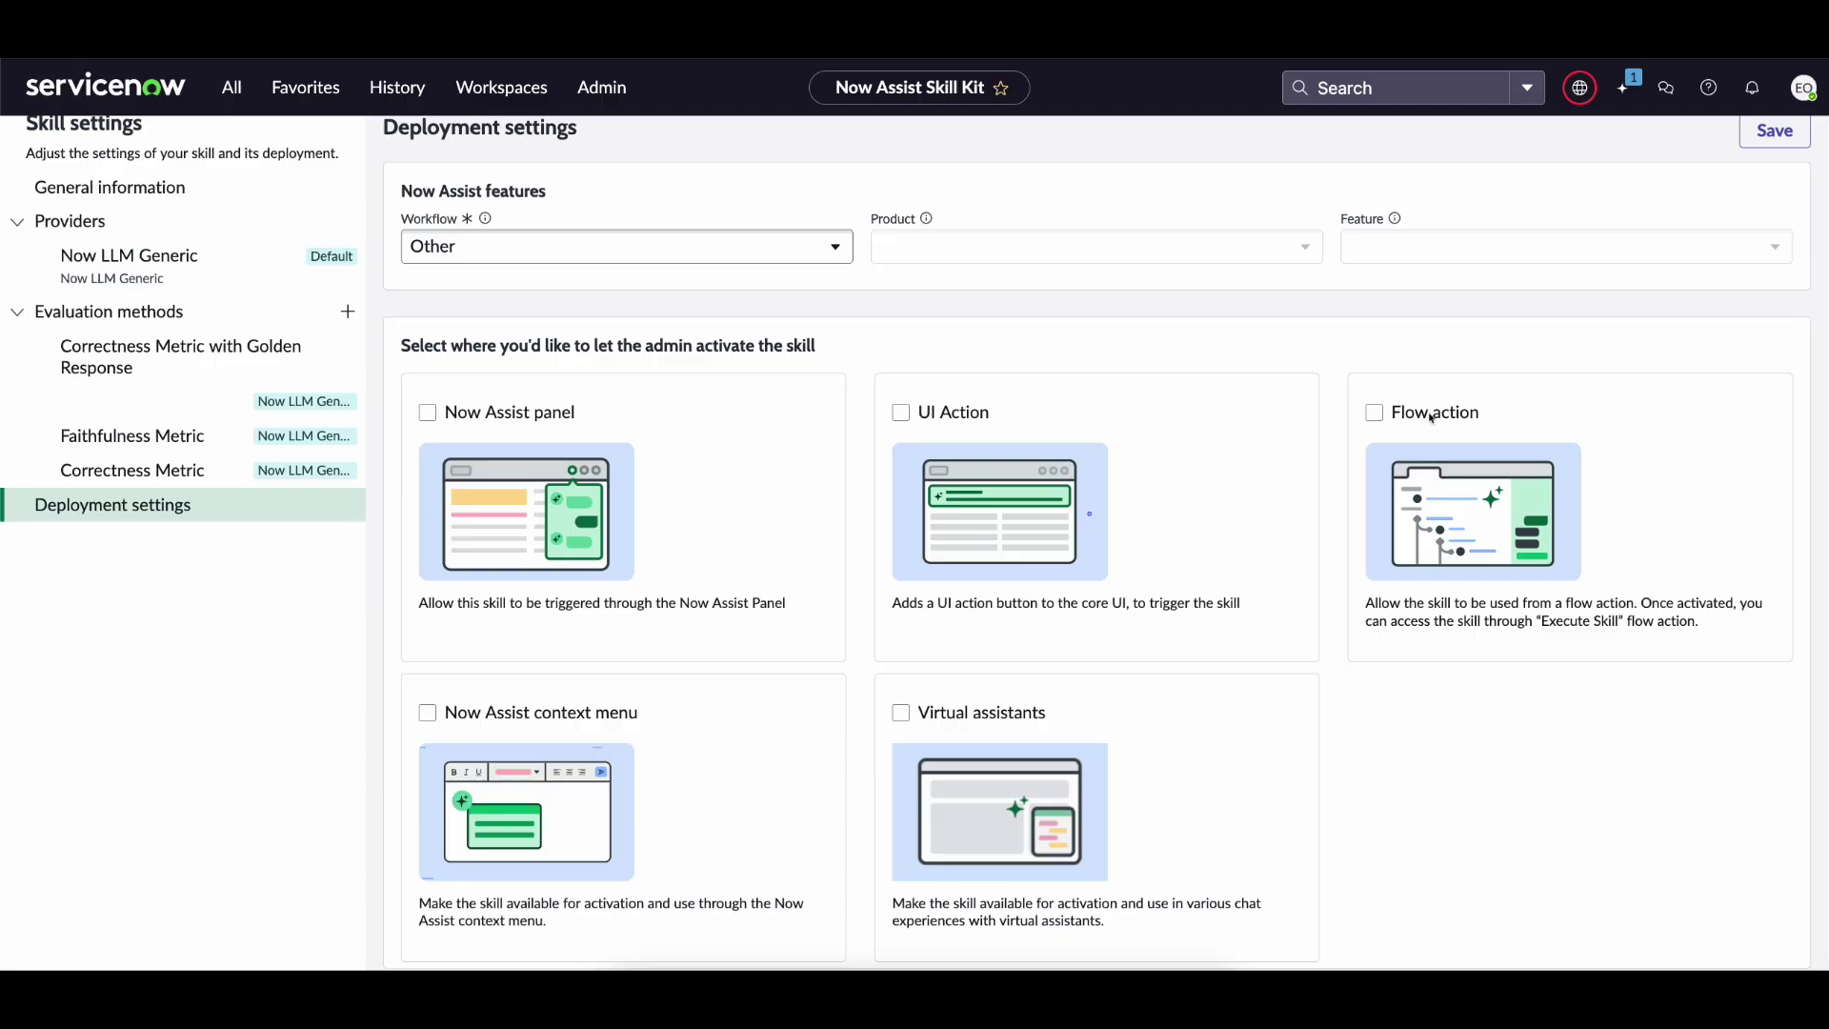
{"action": "left_click", "coordinate": [1377, 415]}
{"action": "scroll", "coordinate": [1267, 624], "scroll_direction": "up", "scroll_amount": 2}
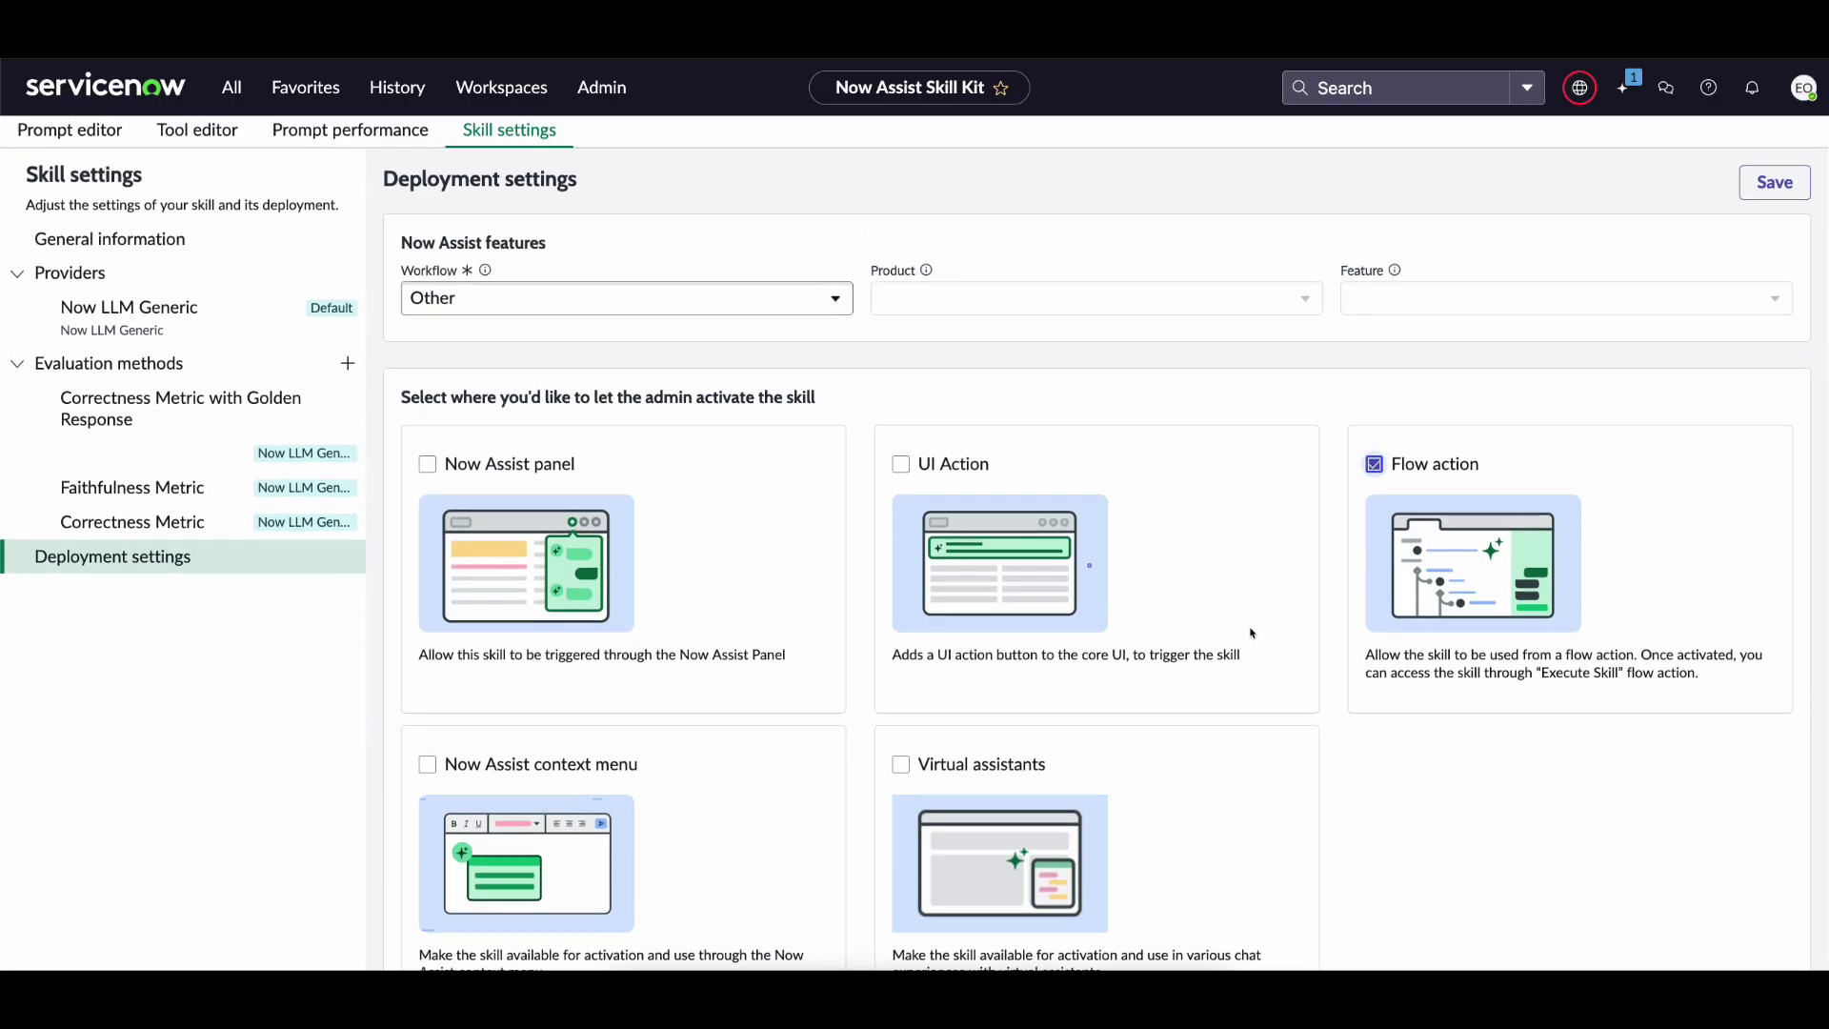
- Set the deployment workflow to Employee and the product to HRSD, and choose to create a new feature
{"action": "left_click", "coordinate": [737, 337]}
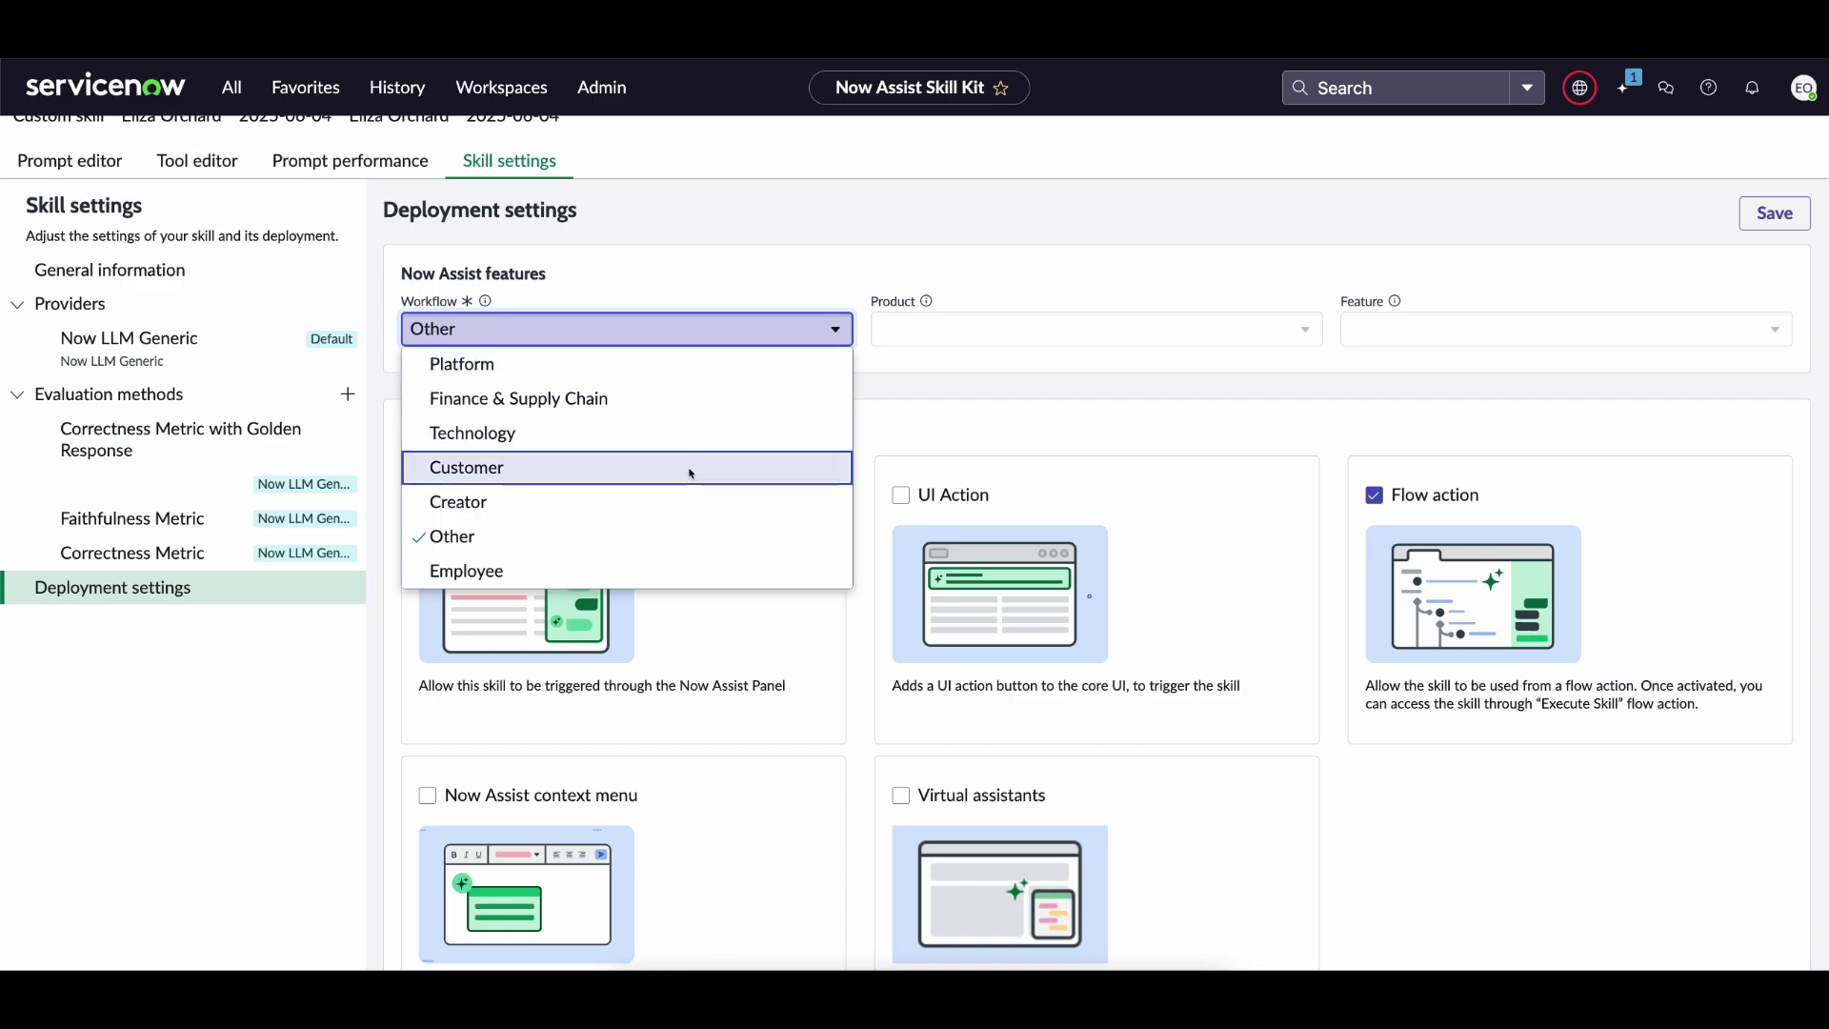
{"action": "left_click", "coordinate": [658, 572]}
{"action": "left_click", "coordinate": [1076, 319]}
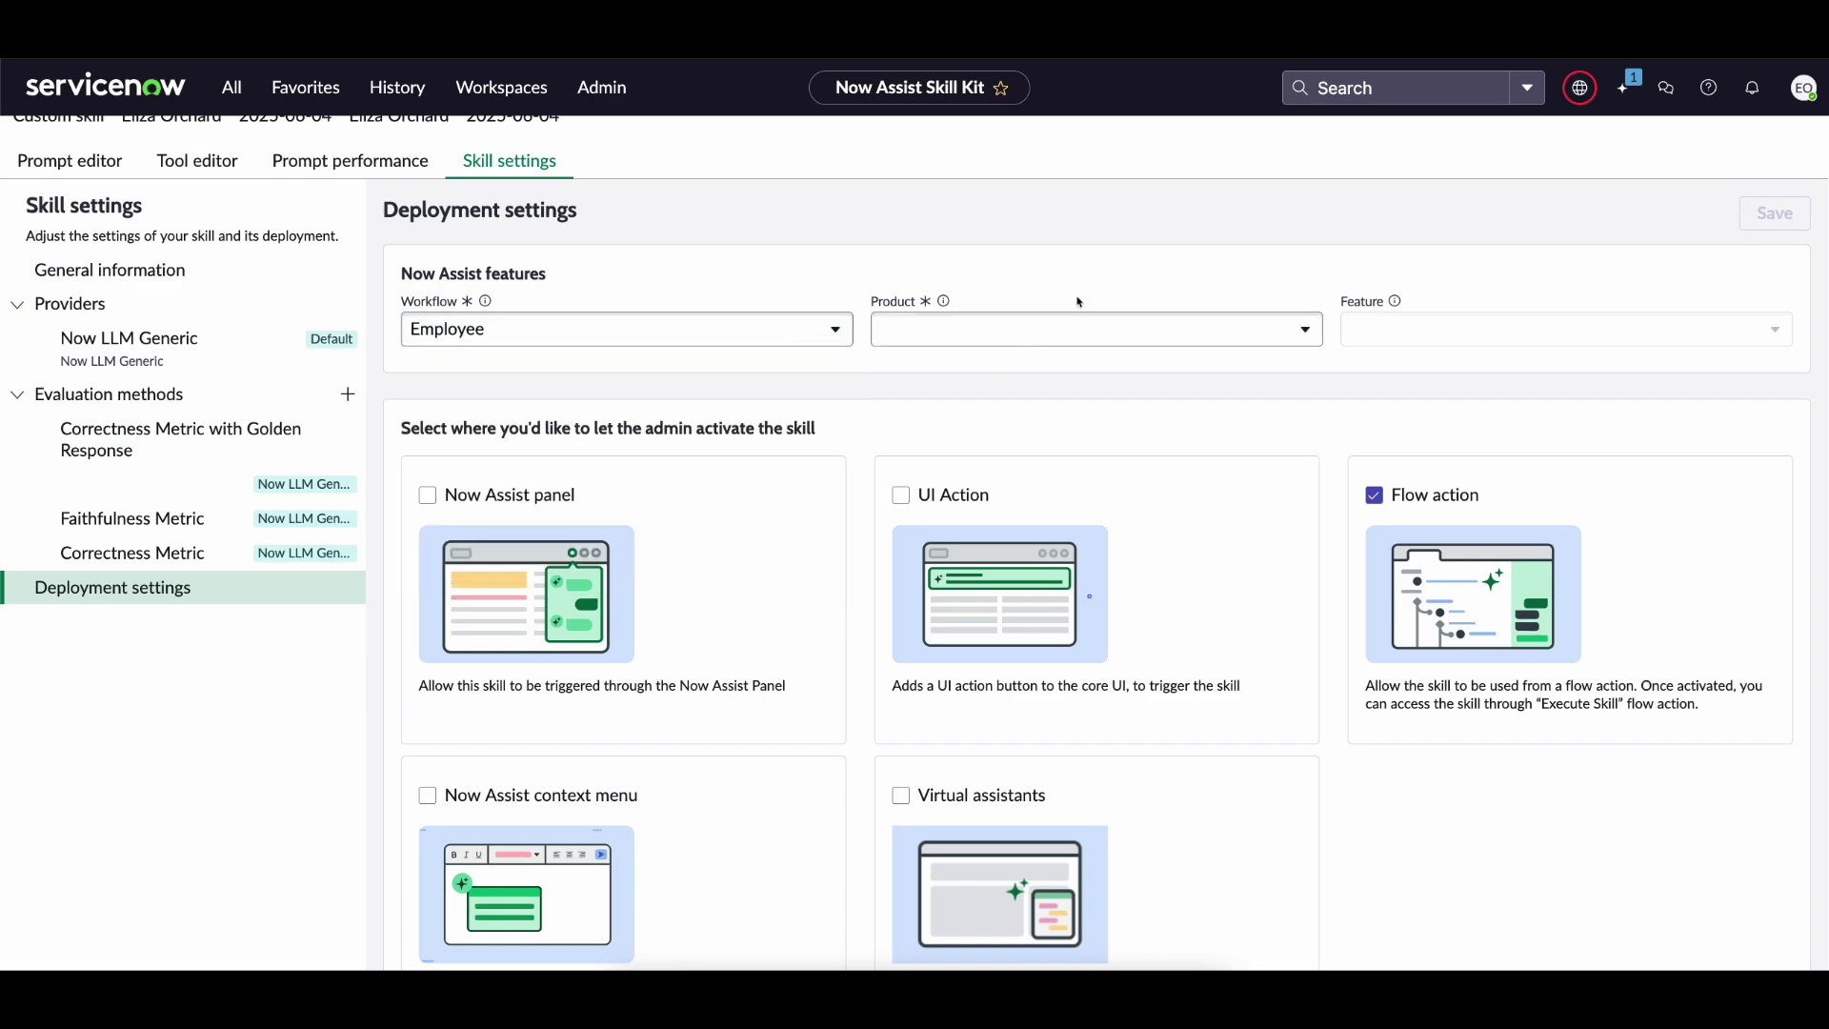
{"action": "left_click", "coordinate": [1040, 473]}
{"action": "left_click", "coordinate": [1510, 328]}
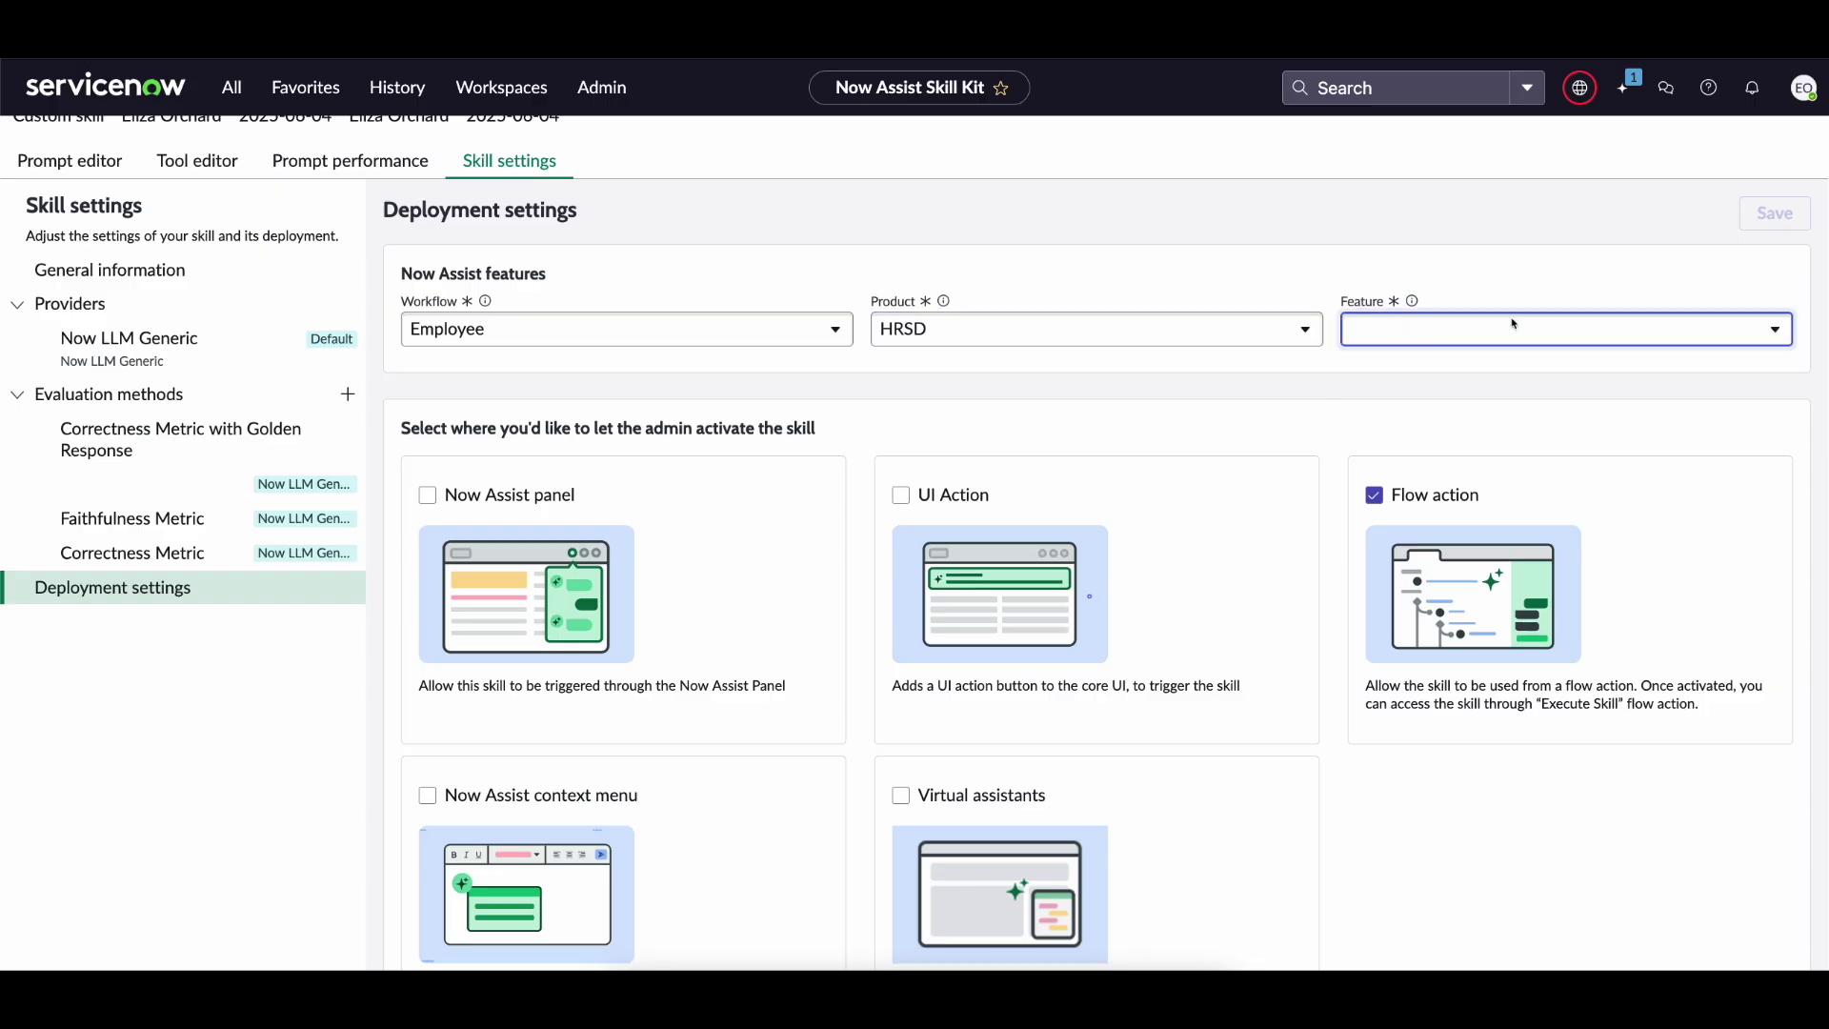
{"action": "left_click", "coordinate": [1429, 398]}
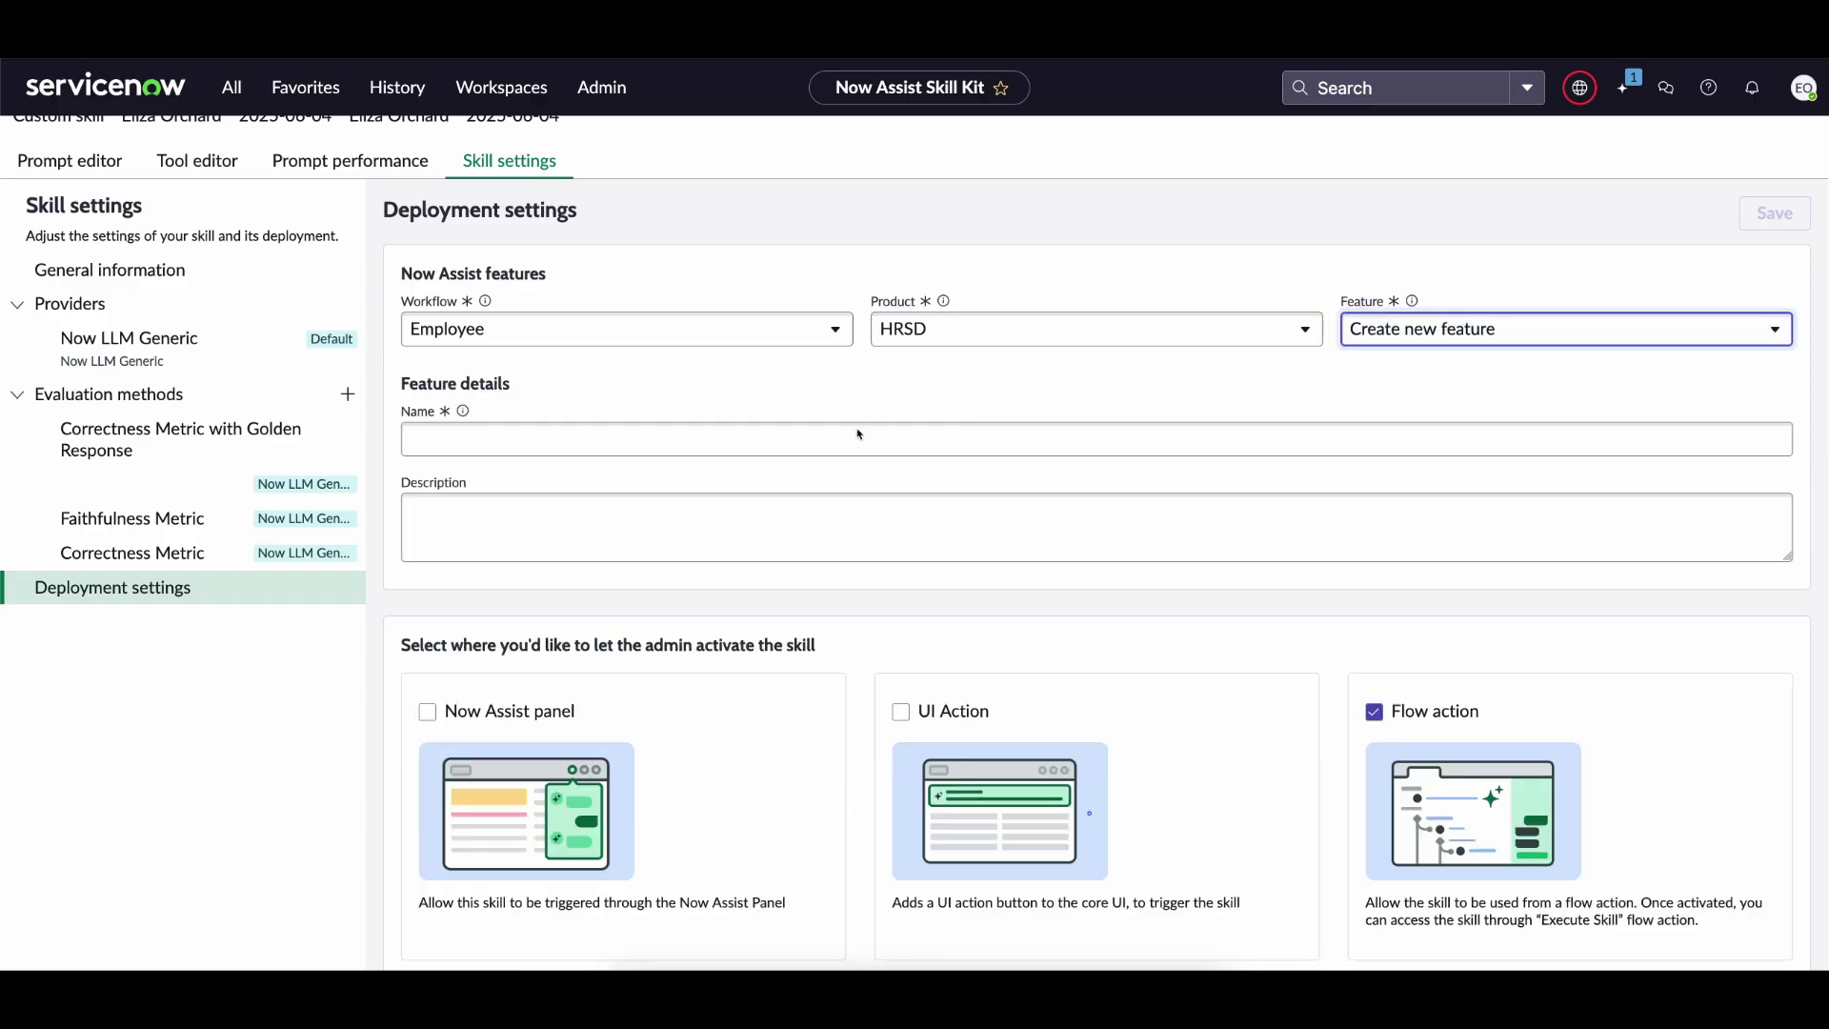
- Name the new feature PTO and save the deployment settings
{"action": "left_click", "coordinate": [852, 439]}
{"action": "type", "text": "A"}
{"action": "key", "text": "BackSpace"}
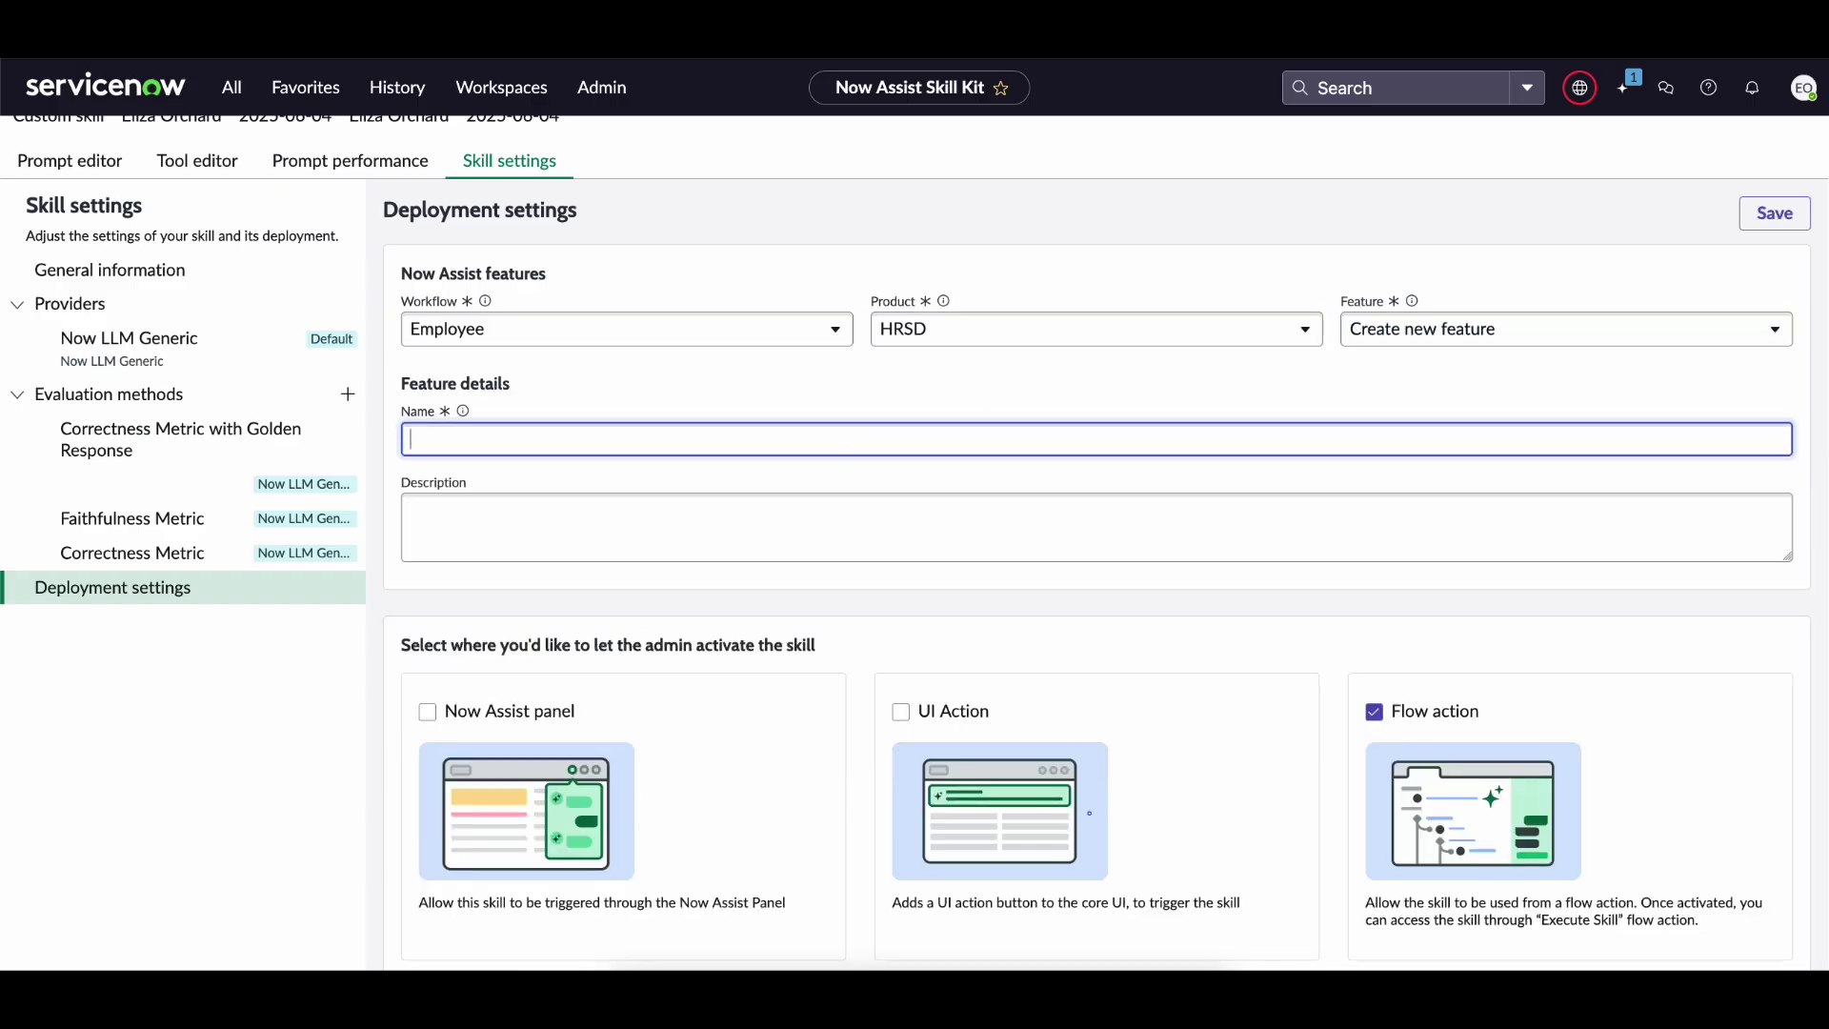
{"action": "type", "text": "PTO Arrover"}
{"action": "key", "text": "BackSpace"}
{"action": "key", "text": "BackSpace"}
{"action": "key", "text": "BackSpace"}
{"action": "key", "text": "BackSpace"}
{"action": "key", "text": "BackSpace"}
{"action": "key", "text": "BackSpace"}
{"action": "key", "text": "BackSpace"}
{"action": "key", "text": "BackSpace"}
{"action": "left_click", "coordinate": [1191, 394]}
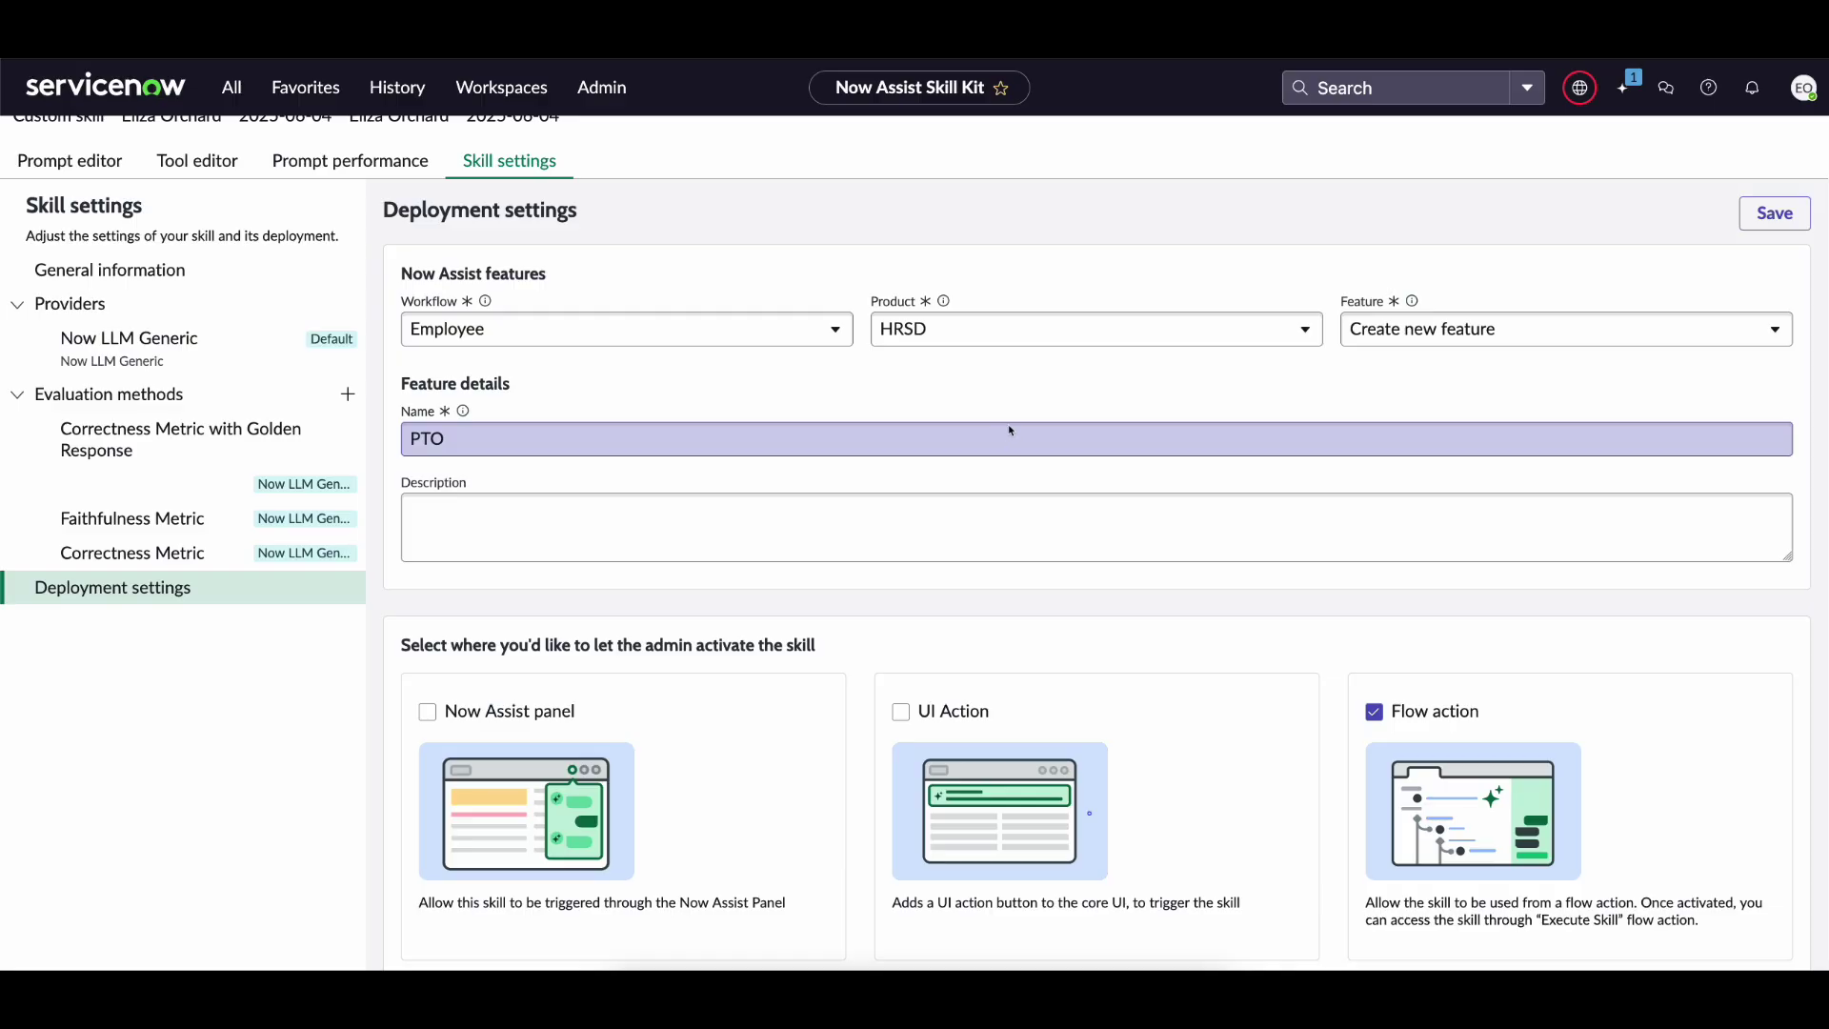
{"action": "scroll", "coordinate": [1010, 430], "scroll_direction": "up", "scroll_amount": 1}
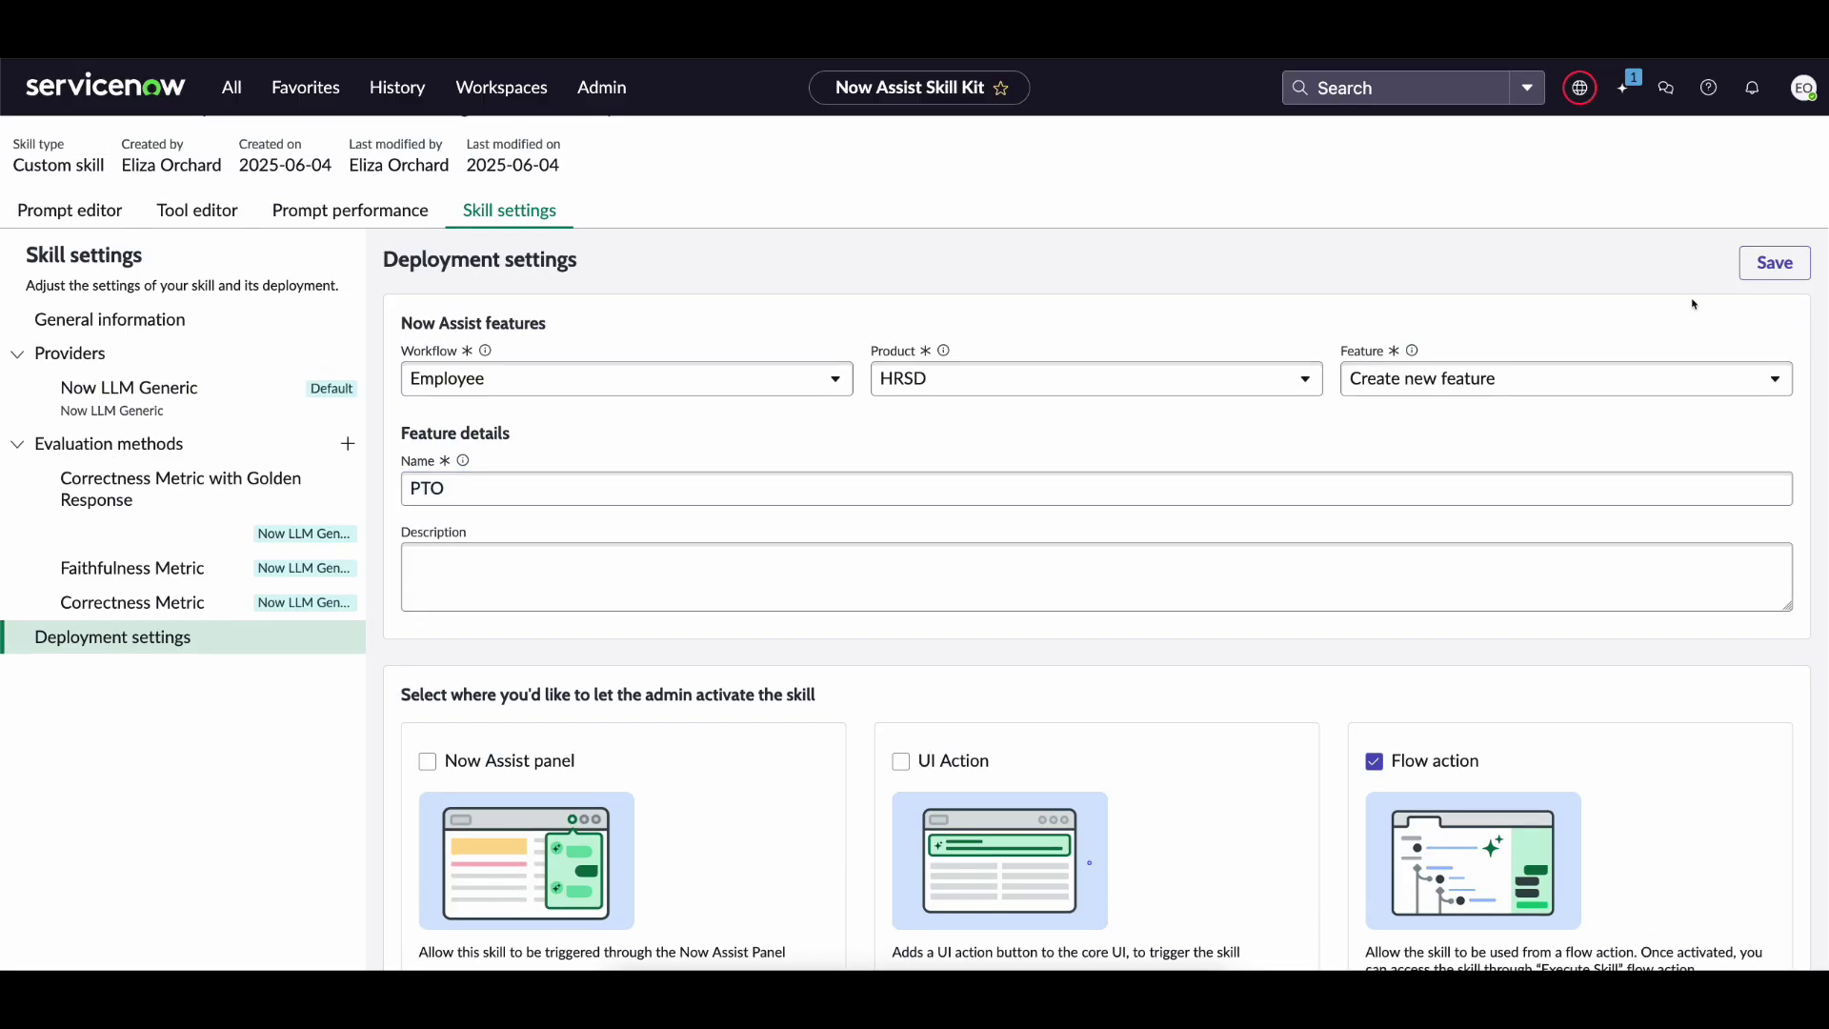
{"action": "left_click", "coordinate": [1774, 263]}
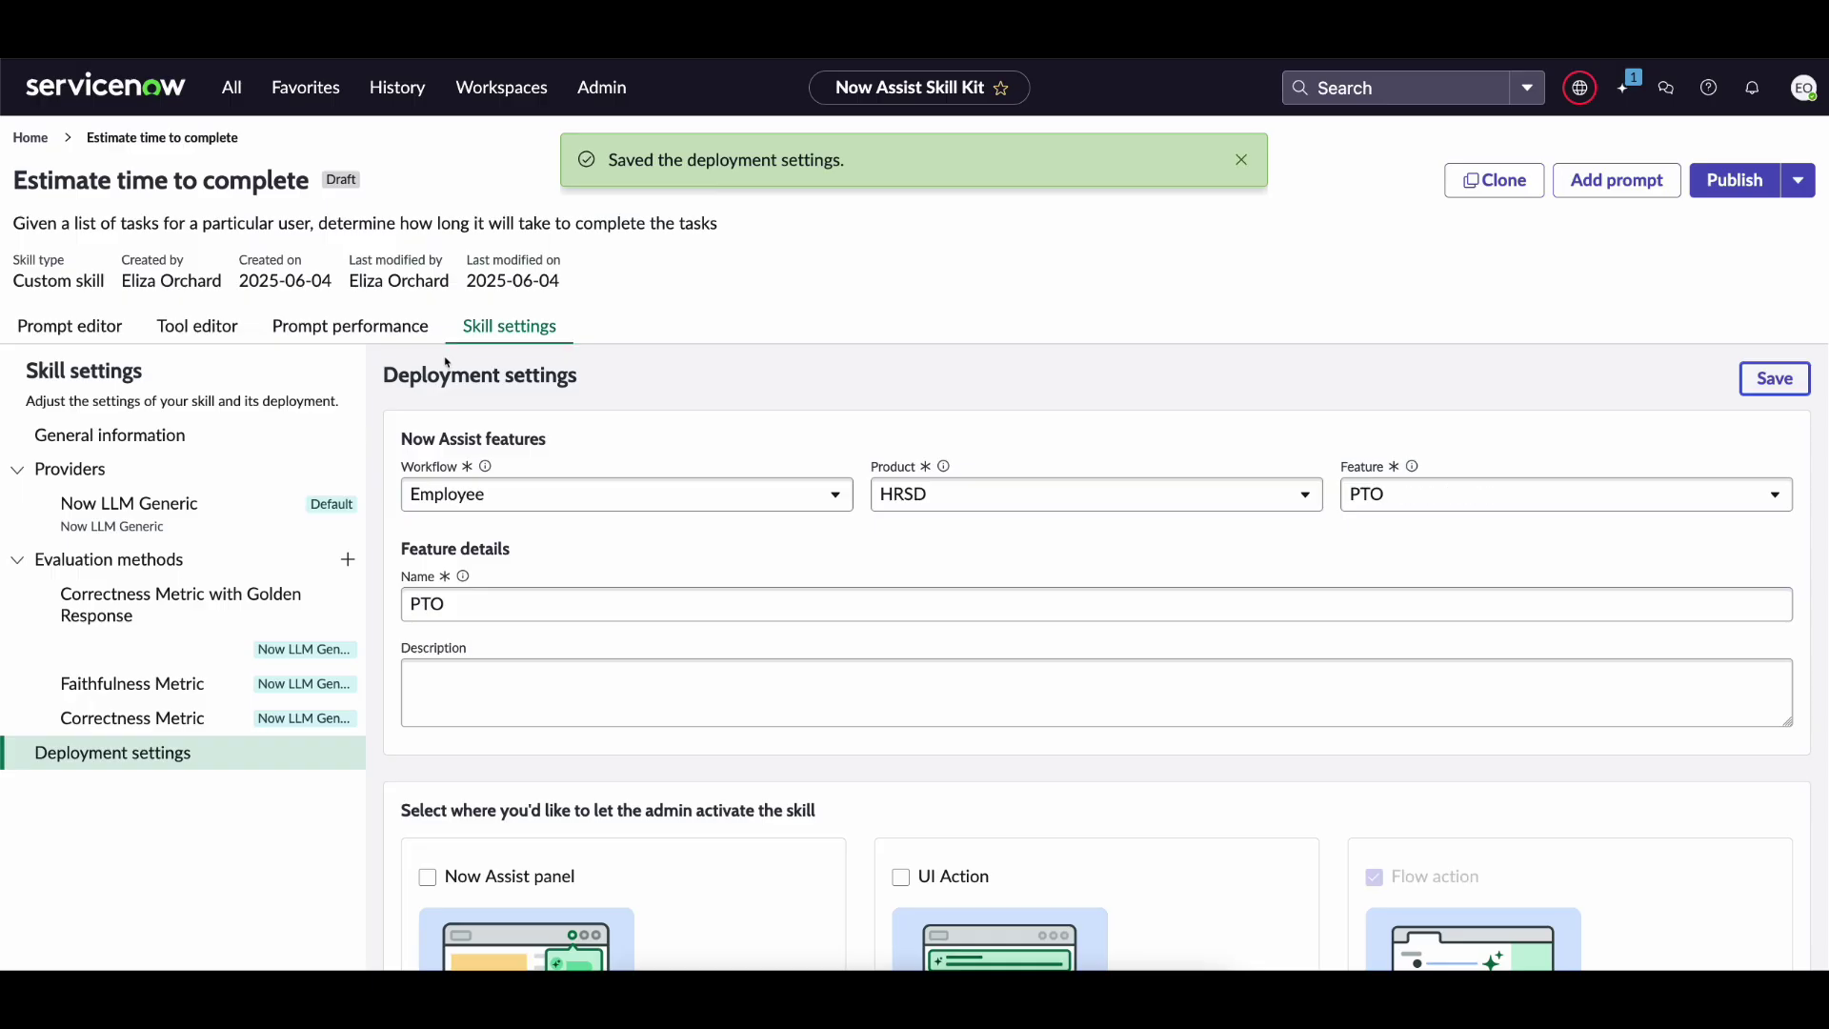
{"action": "left_click", "coordinate": [1249, 165]}
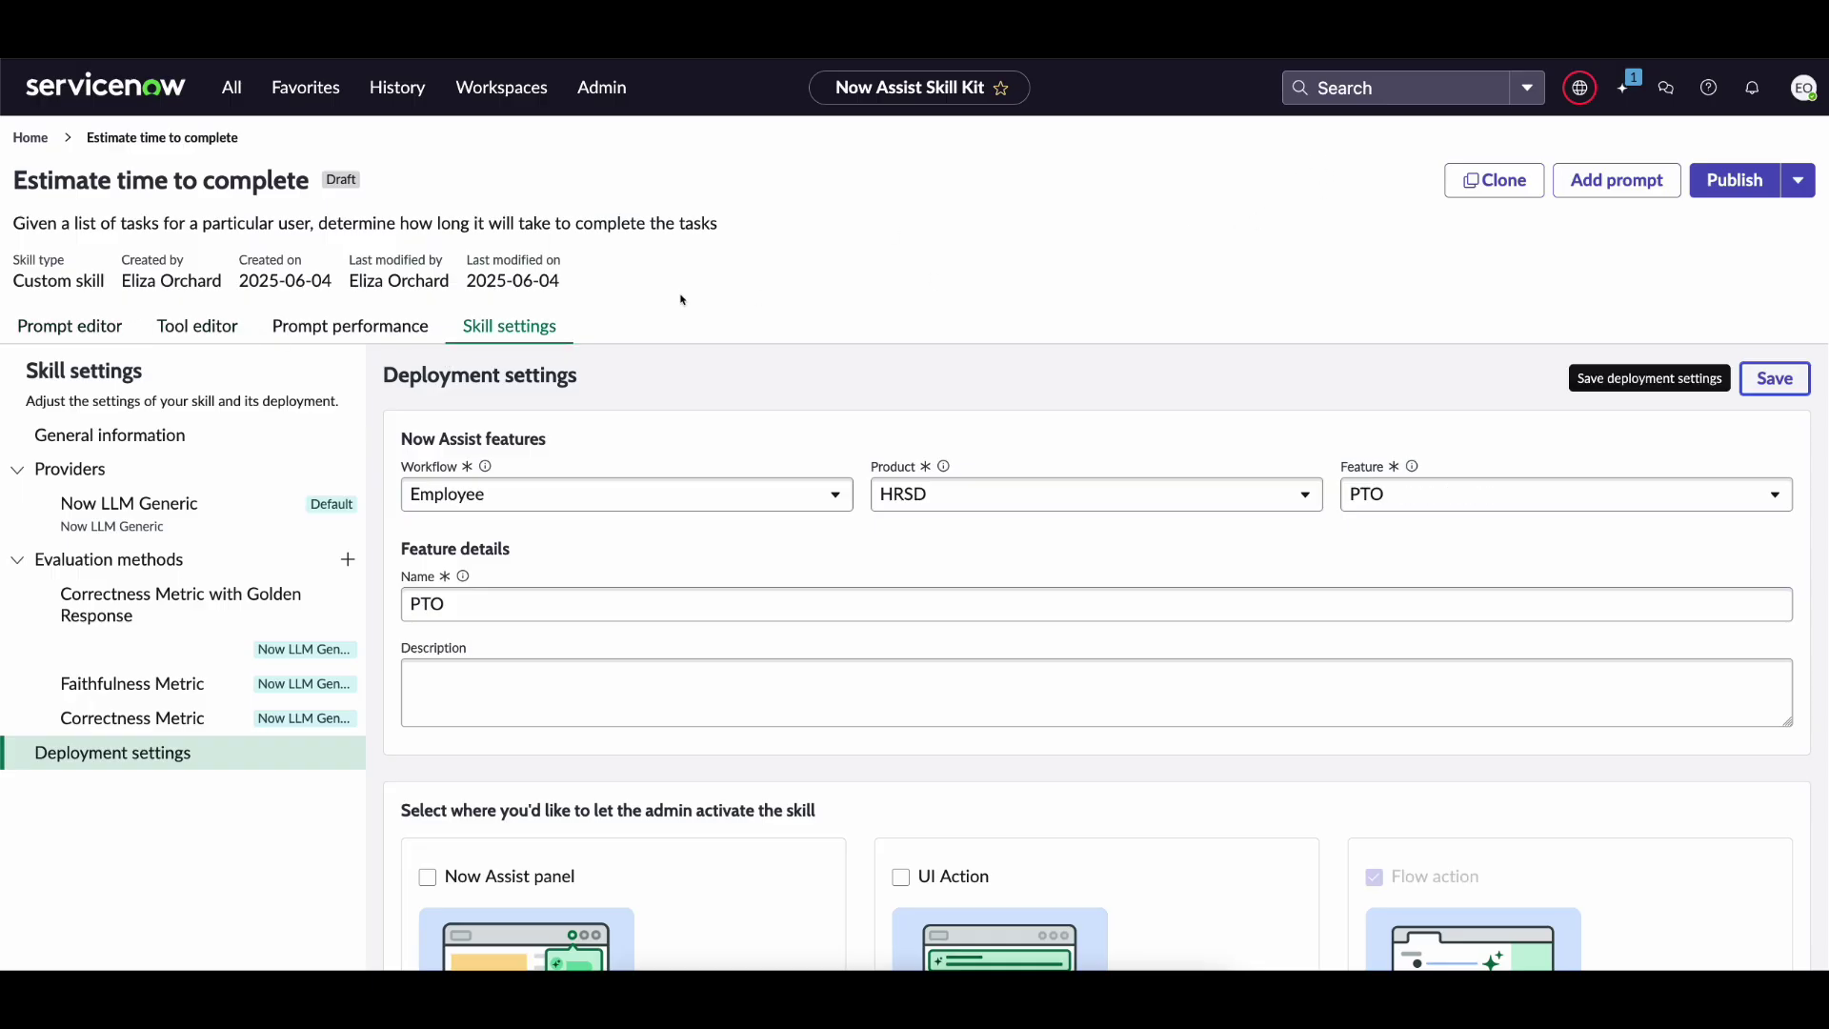
- Publish the Estimate time to complete skill with the finalized Task time estimator (v1) prompt included
{"action": "left_click", "coordinate": [85, 340]}
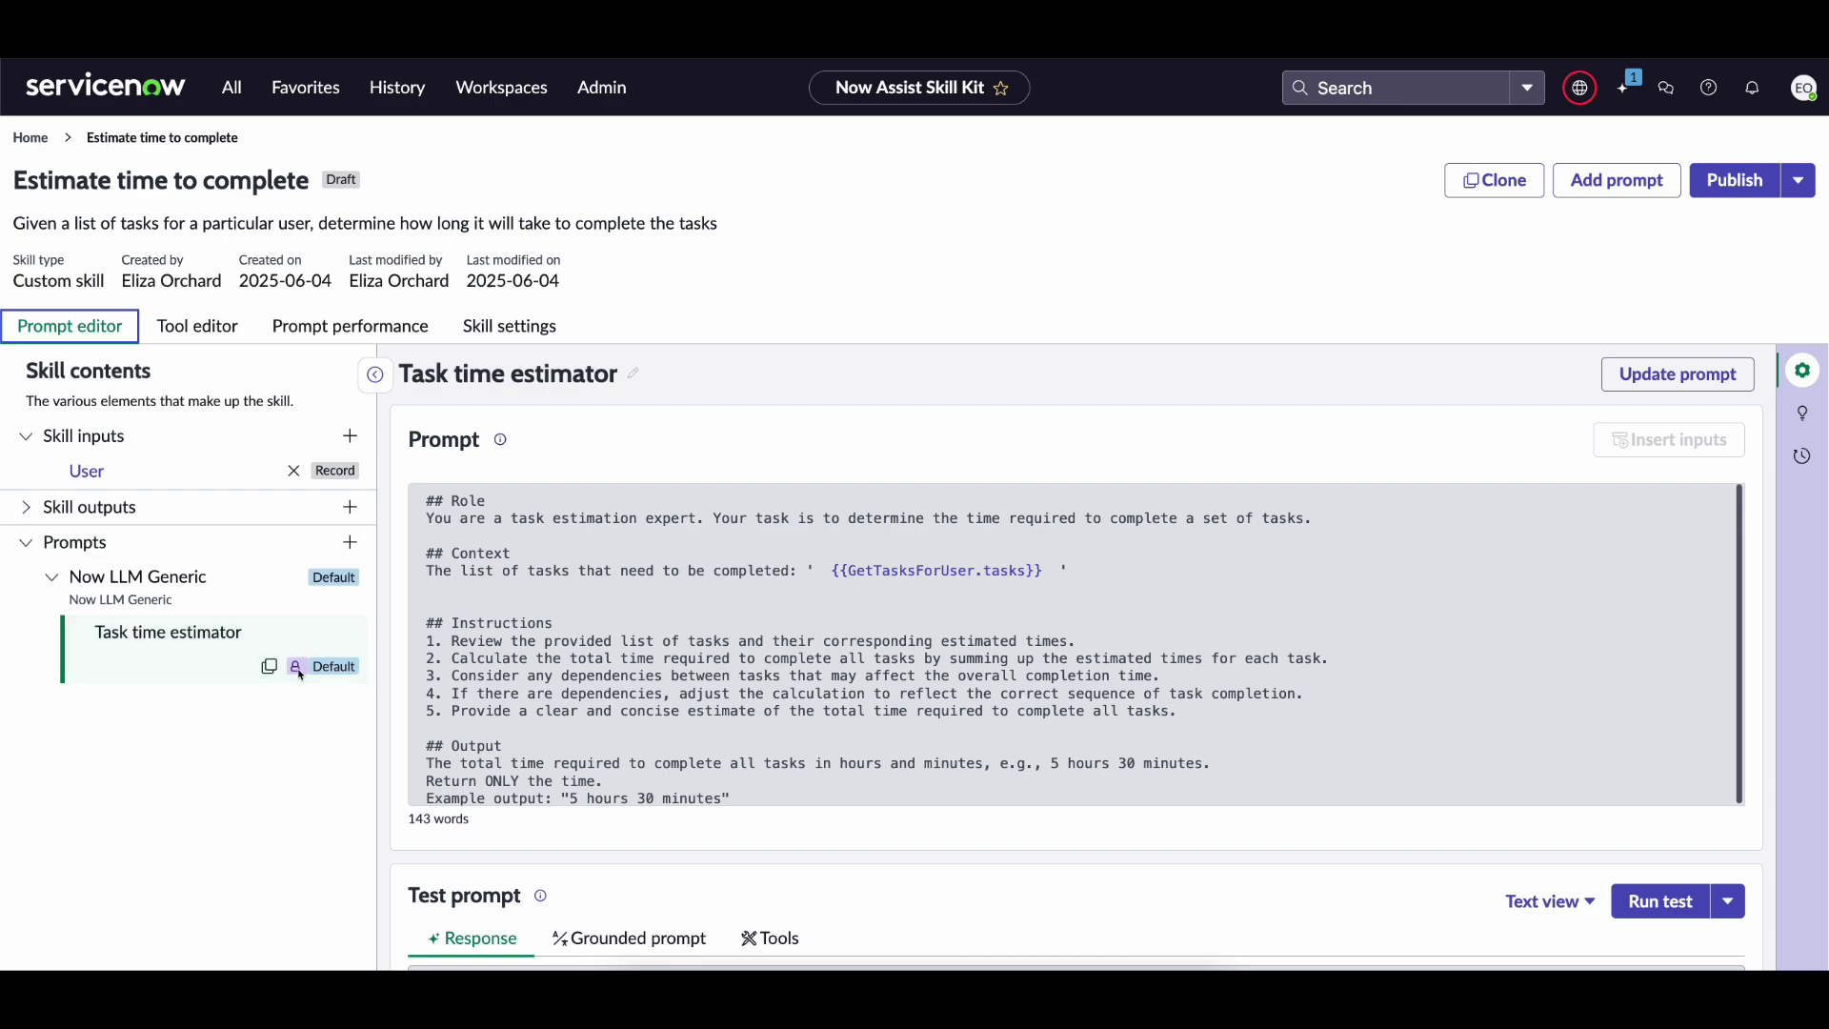
{"action": "left_click", "coordinate": [1732, 183]}
{"action": "left_click", "coordinate": [622, 629]}
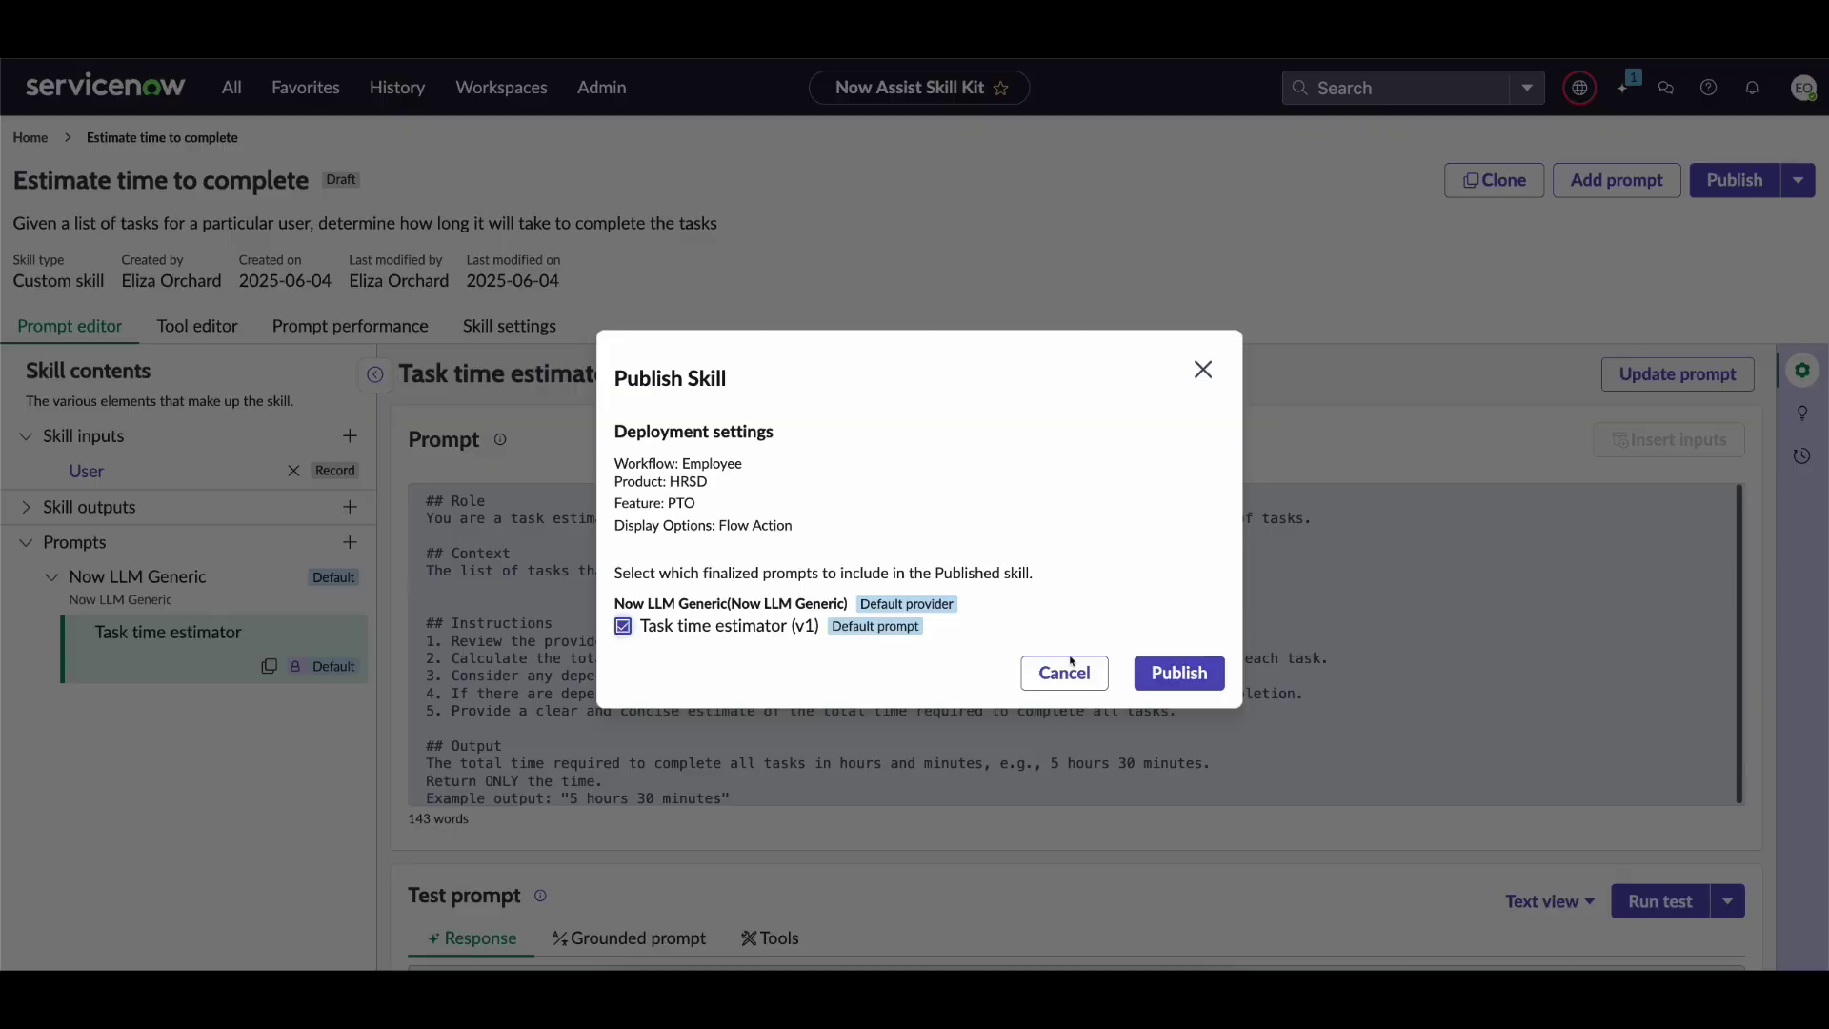
{"action": "left_click", "coordinate": [1148, 673]}
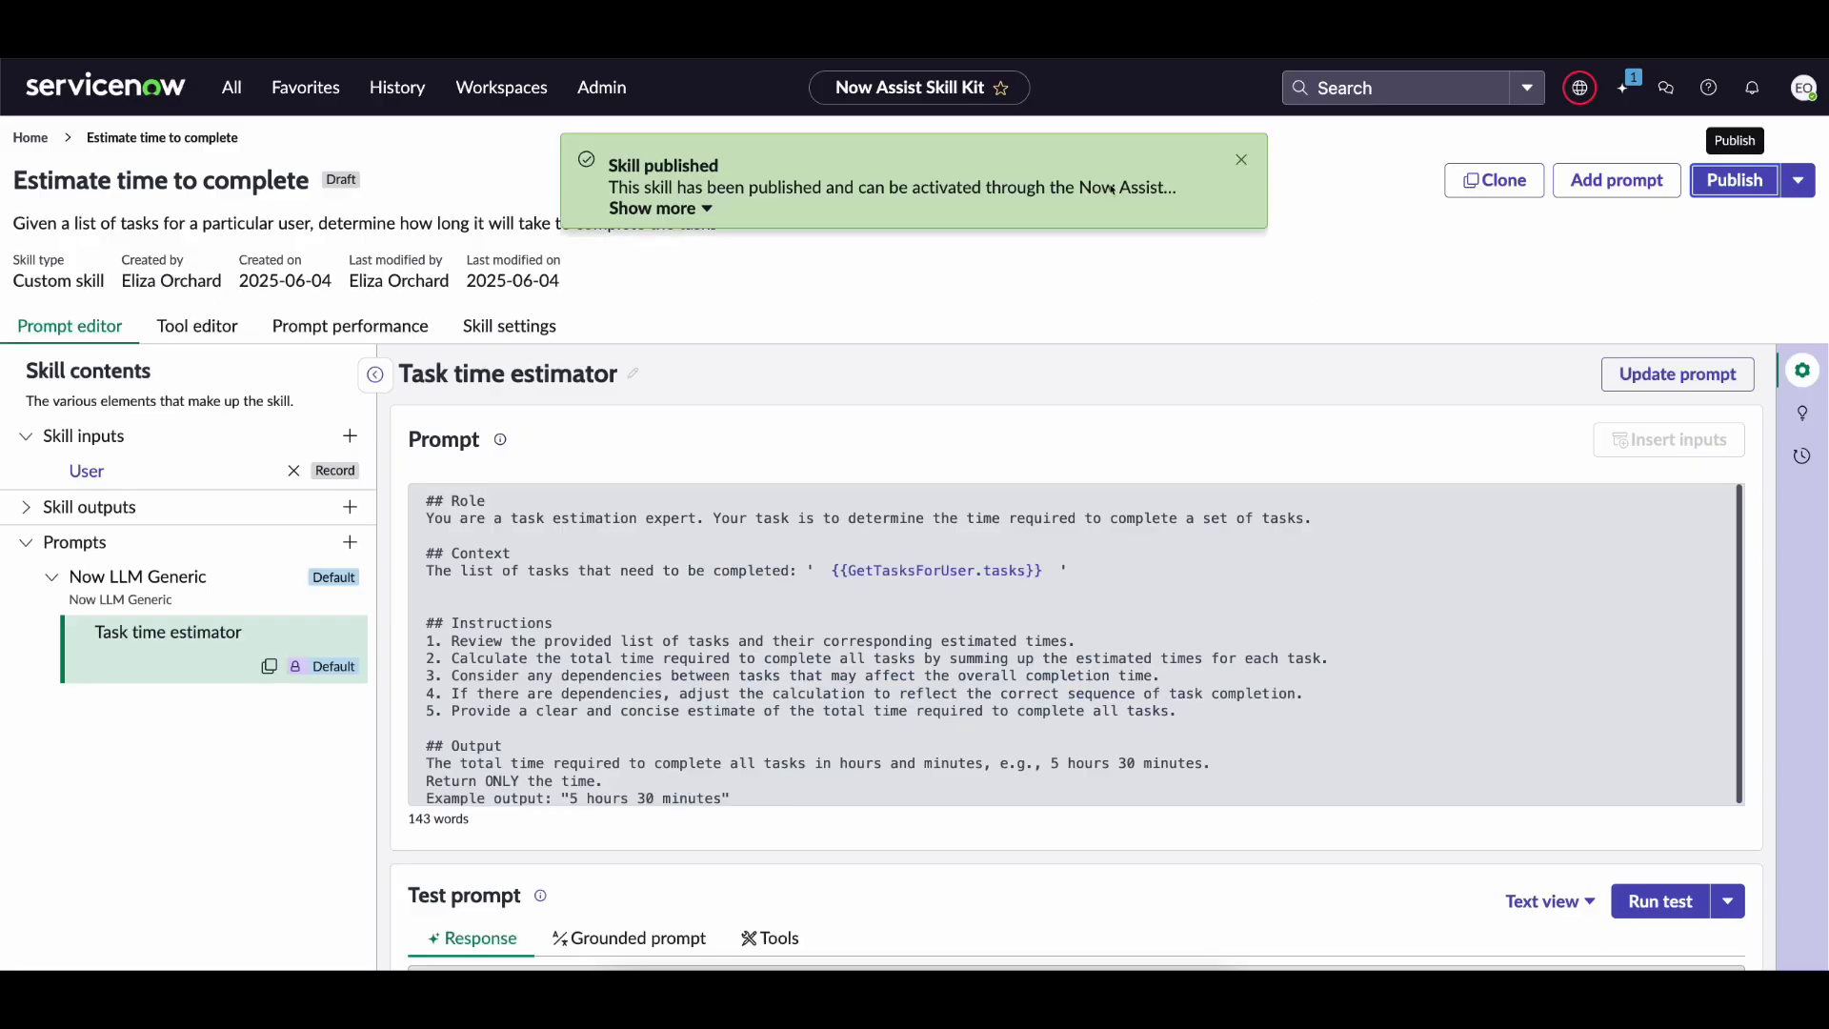
- Go to the HRSD skills in Now Assist Admin and start activating the Estimate time to complete skill
{"action": "left_click", "coordinate": [656, 207]}
{"action": "left_click", "coordinate": [667, 238]}
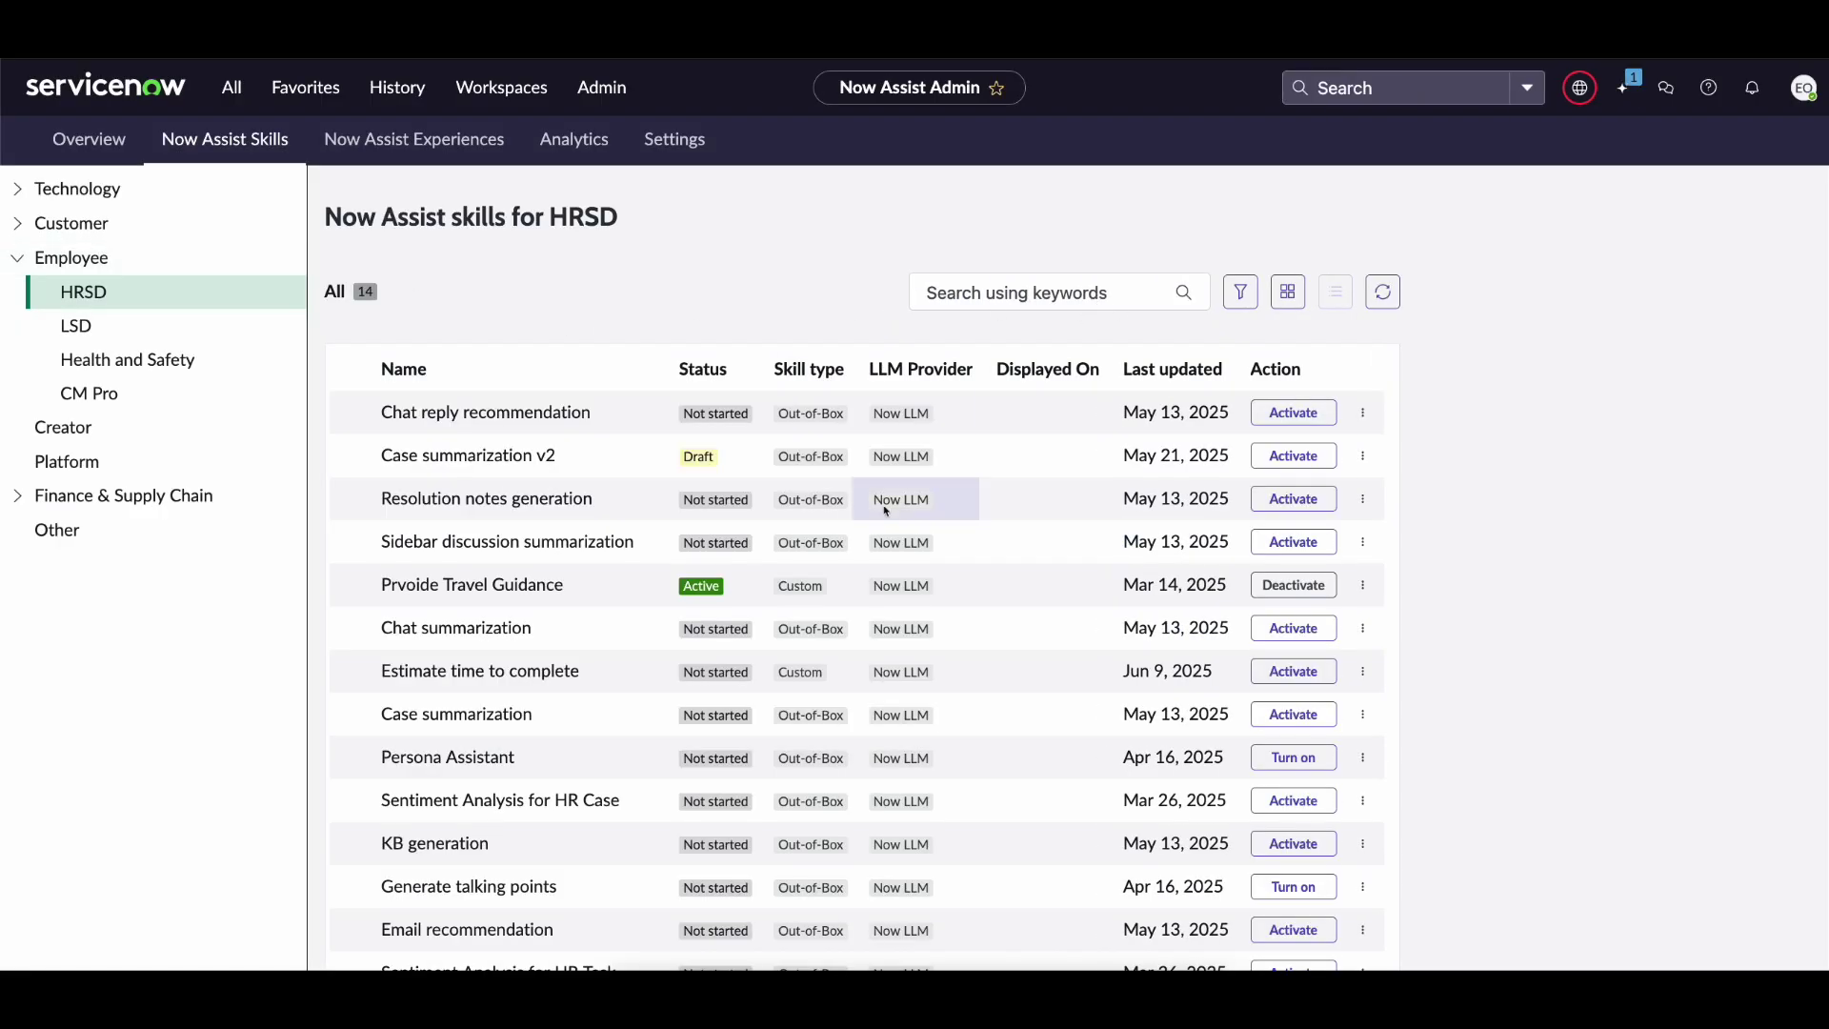
{"action": "scroll", "coordinate": [572, 562], "scroll_direction": "down", "scroll_amount": 1}
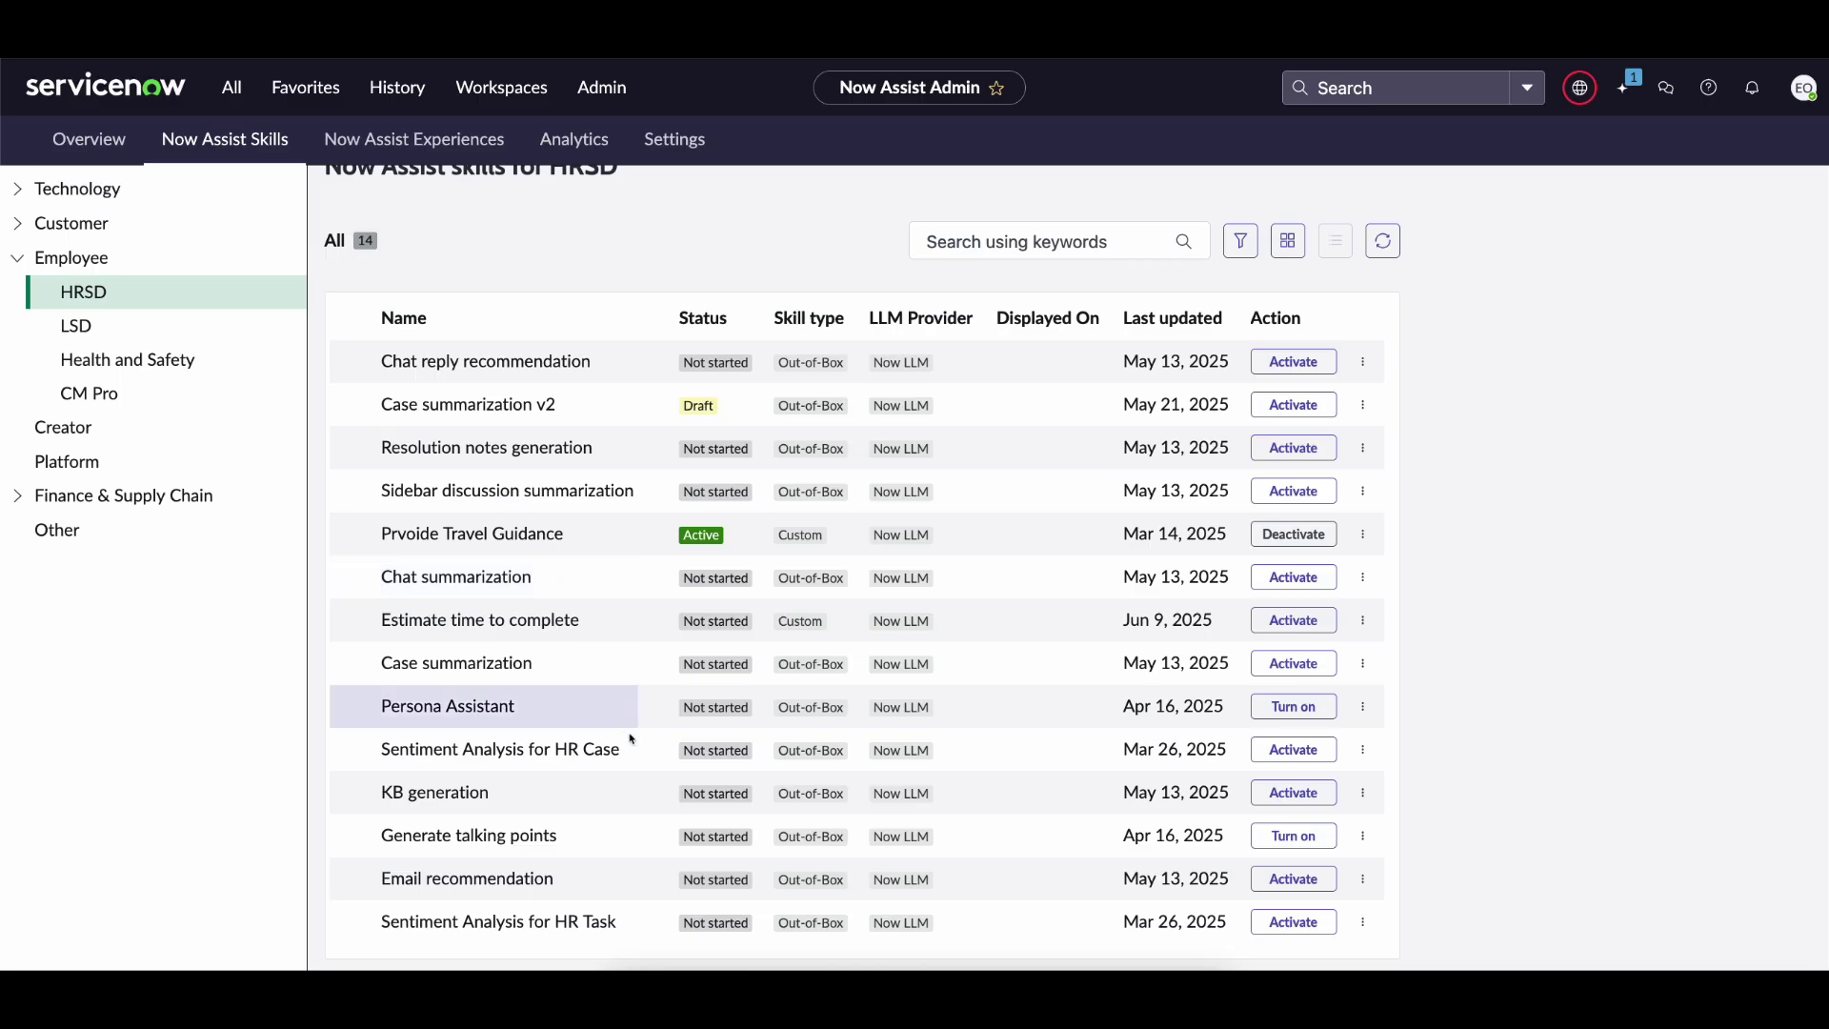
{"action": "double_click", "coordinate": [457, 621]}
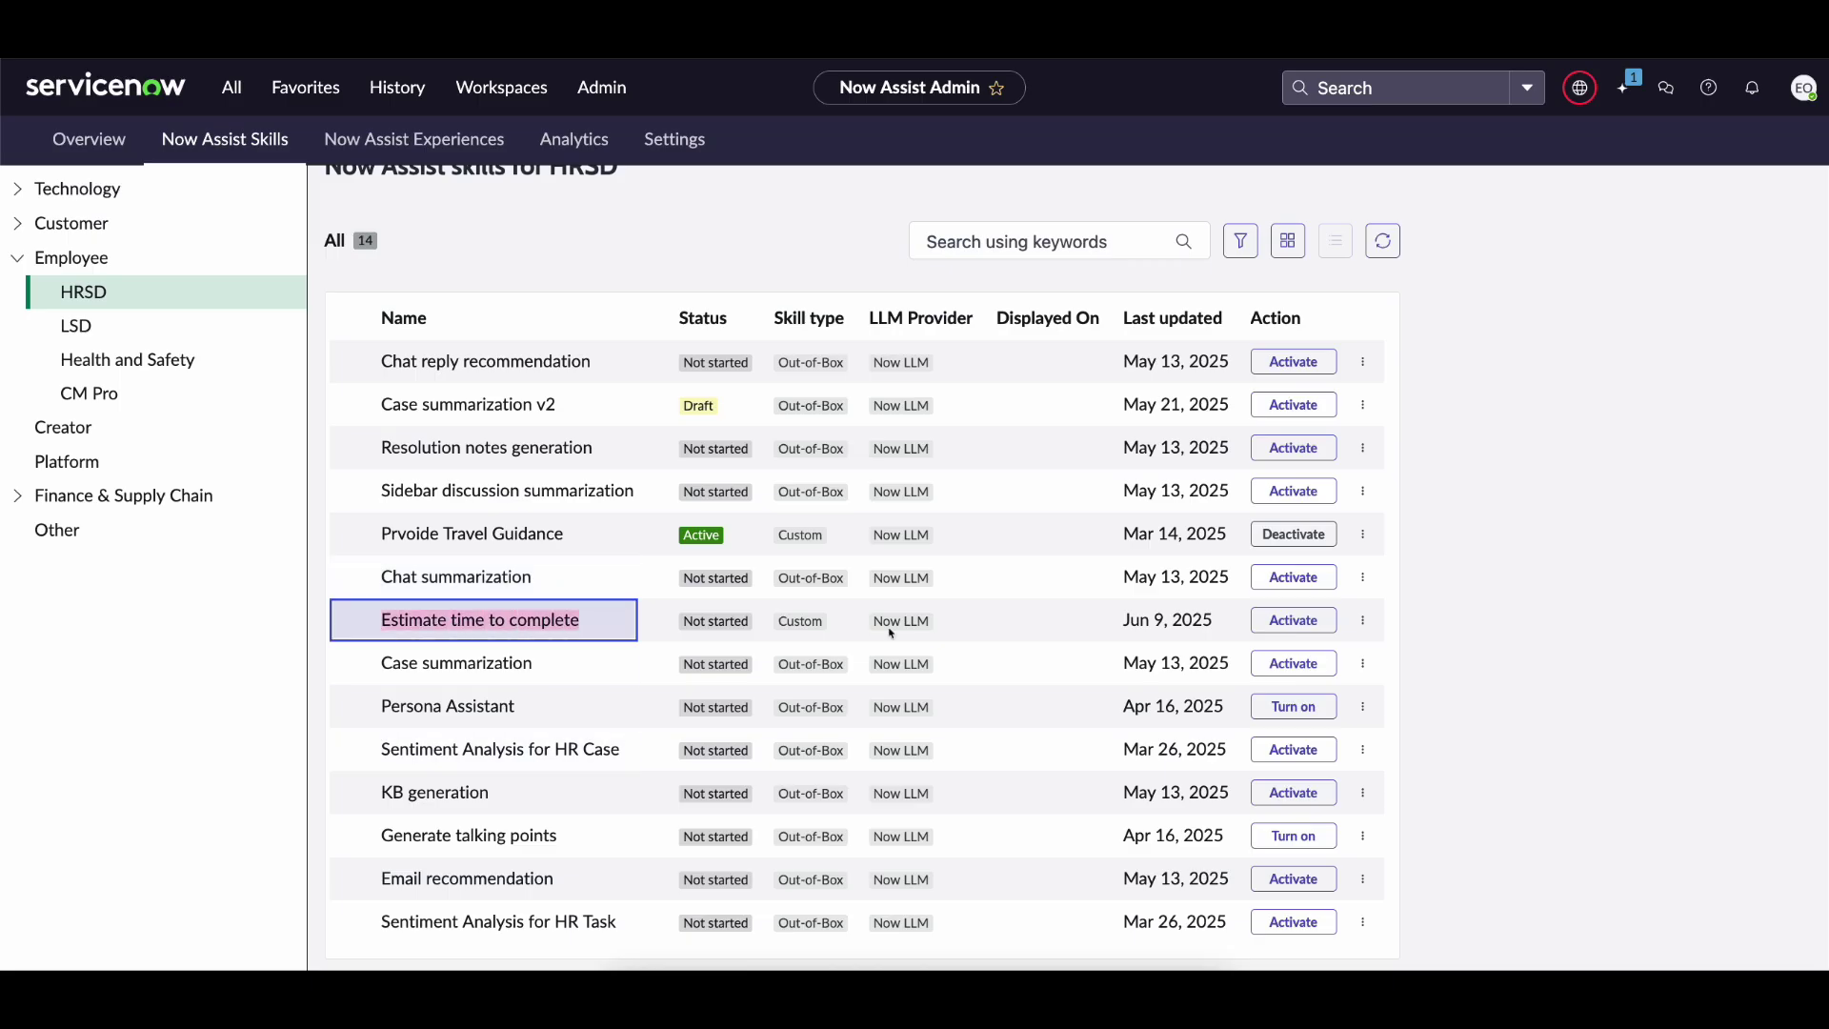
{"action": "left_click", "coordinate": [1278, 627]}
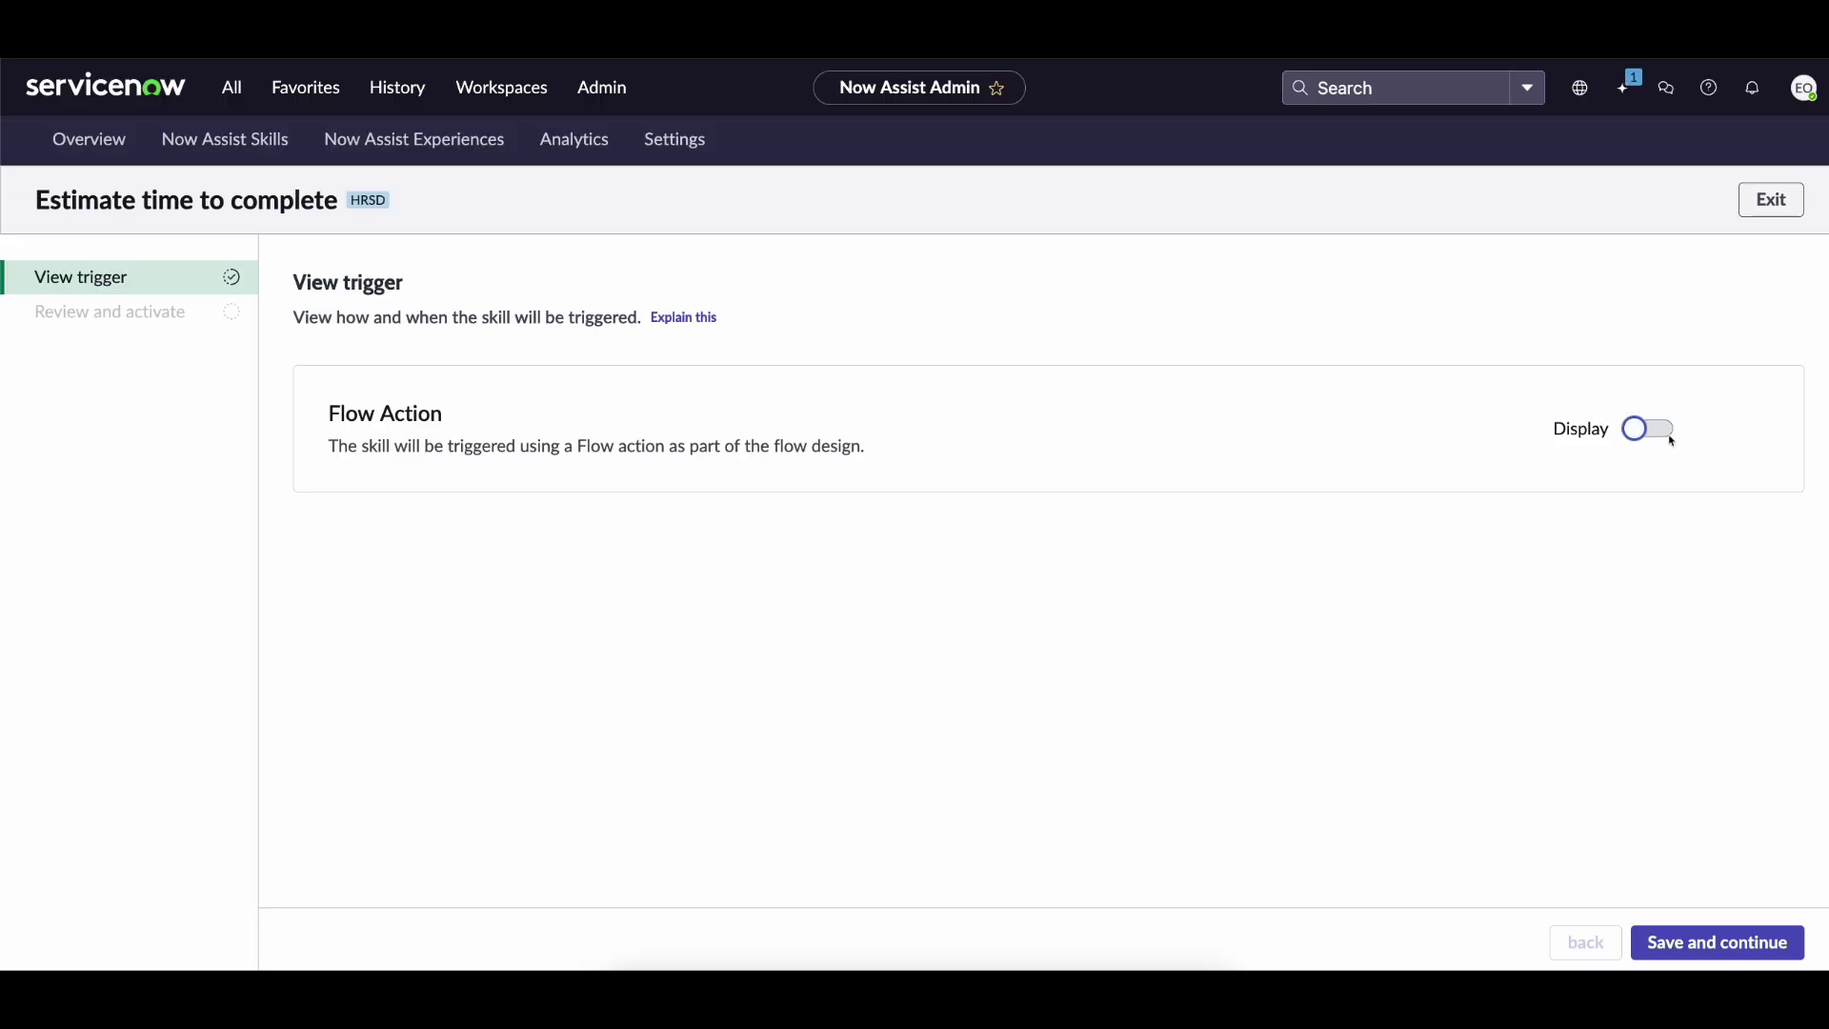
- Turn on display for the Flow Action trigger, then save and activate the skill for HRSD
{"action": "left_click", "coordinate": [1639, 431]}
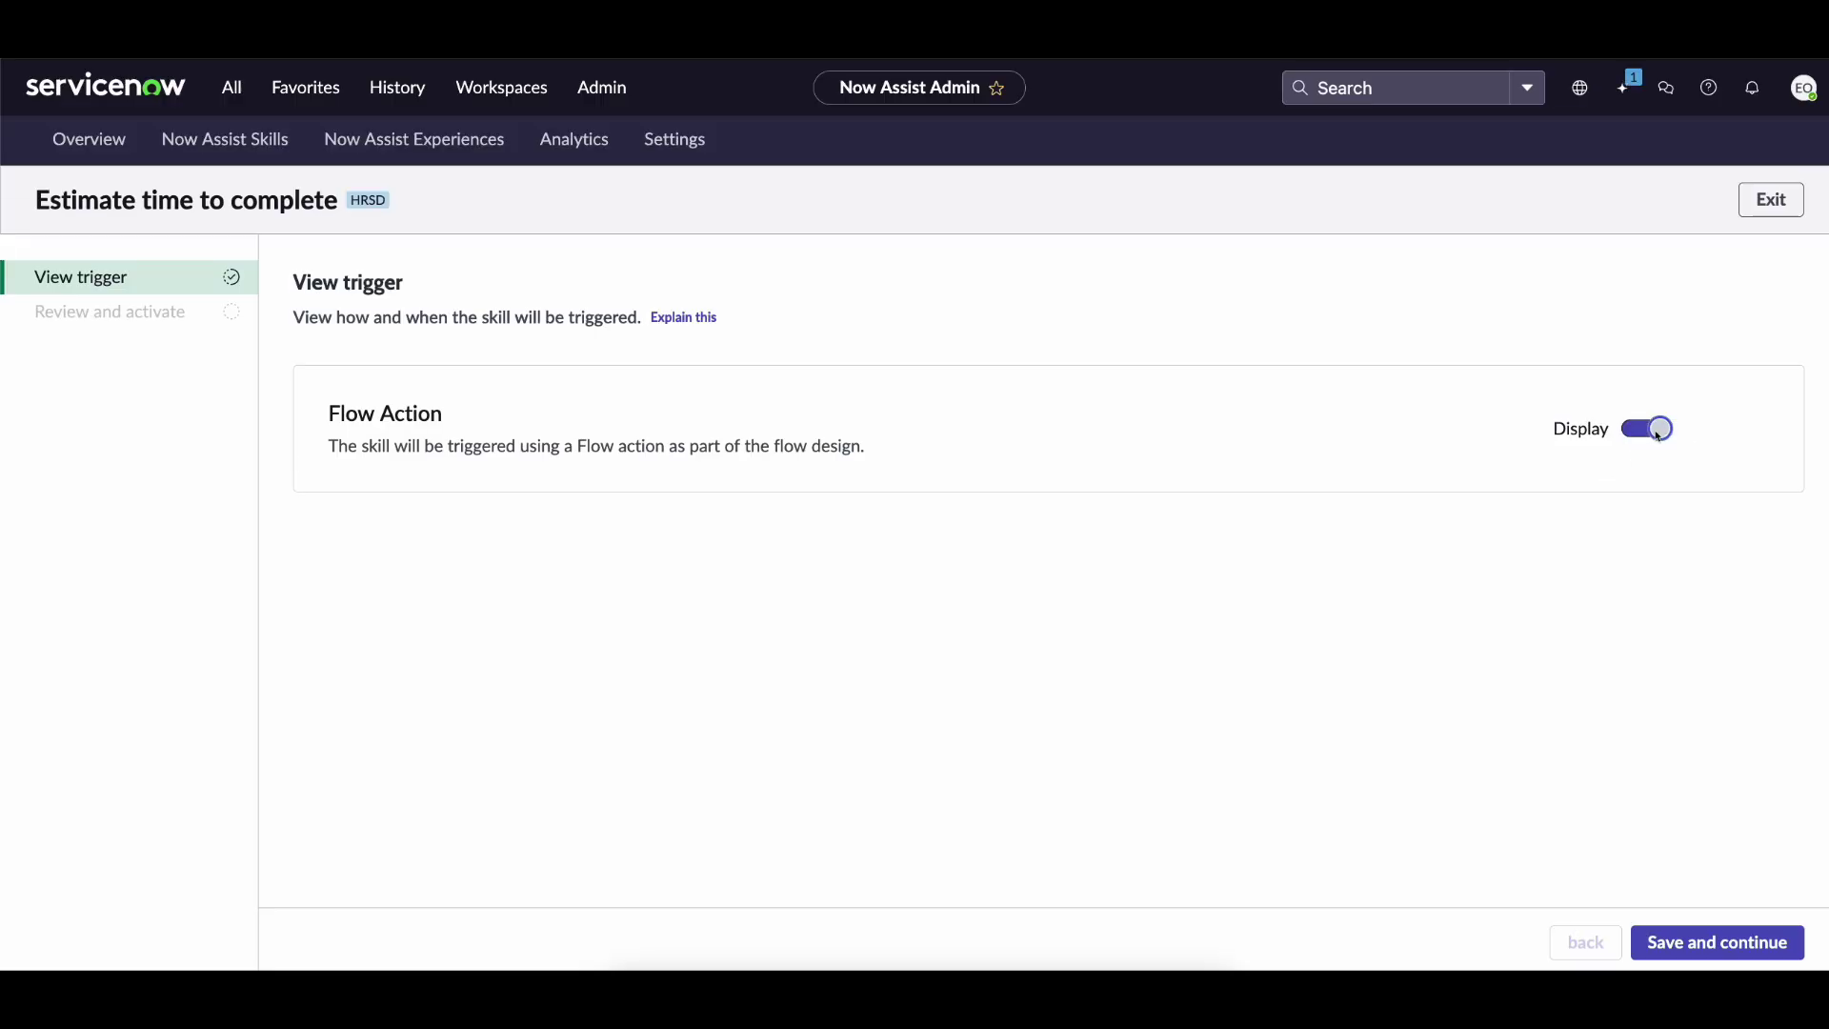
{"action": "left_click", "coordinate": [1744, 952]}
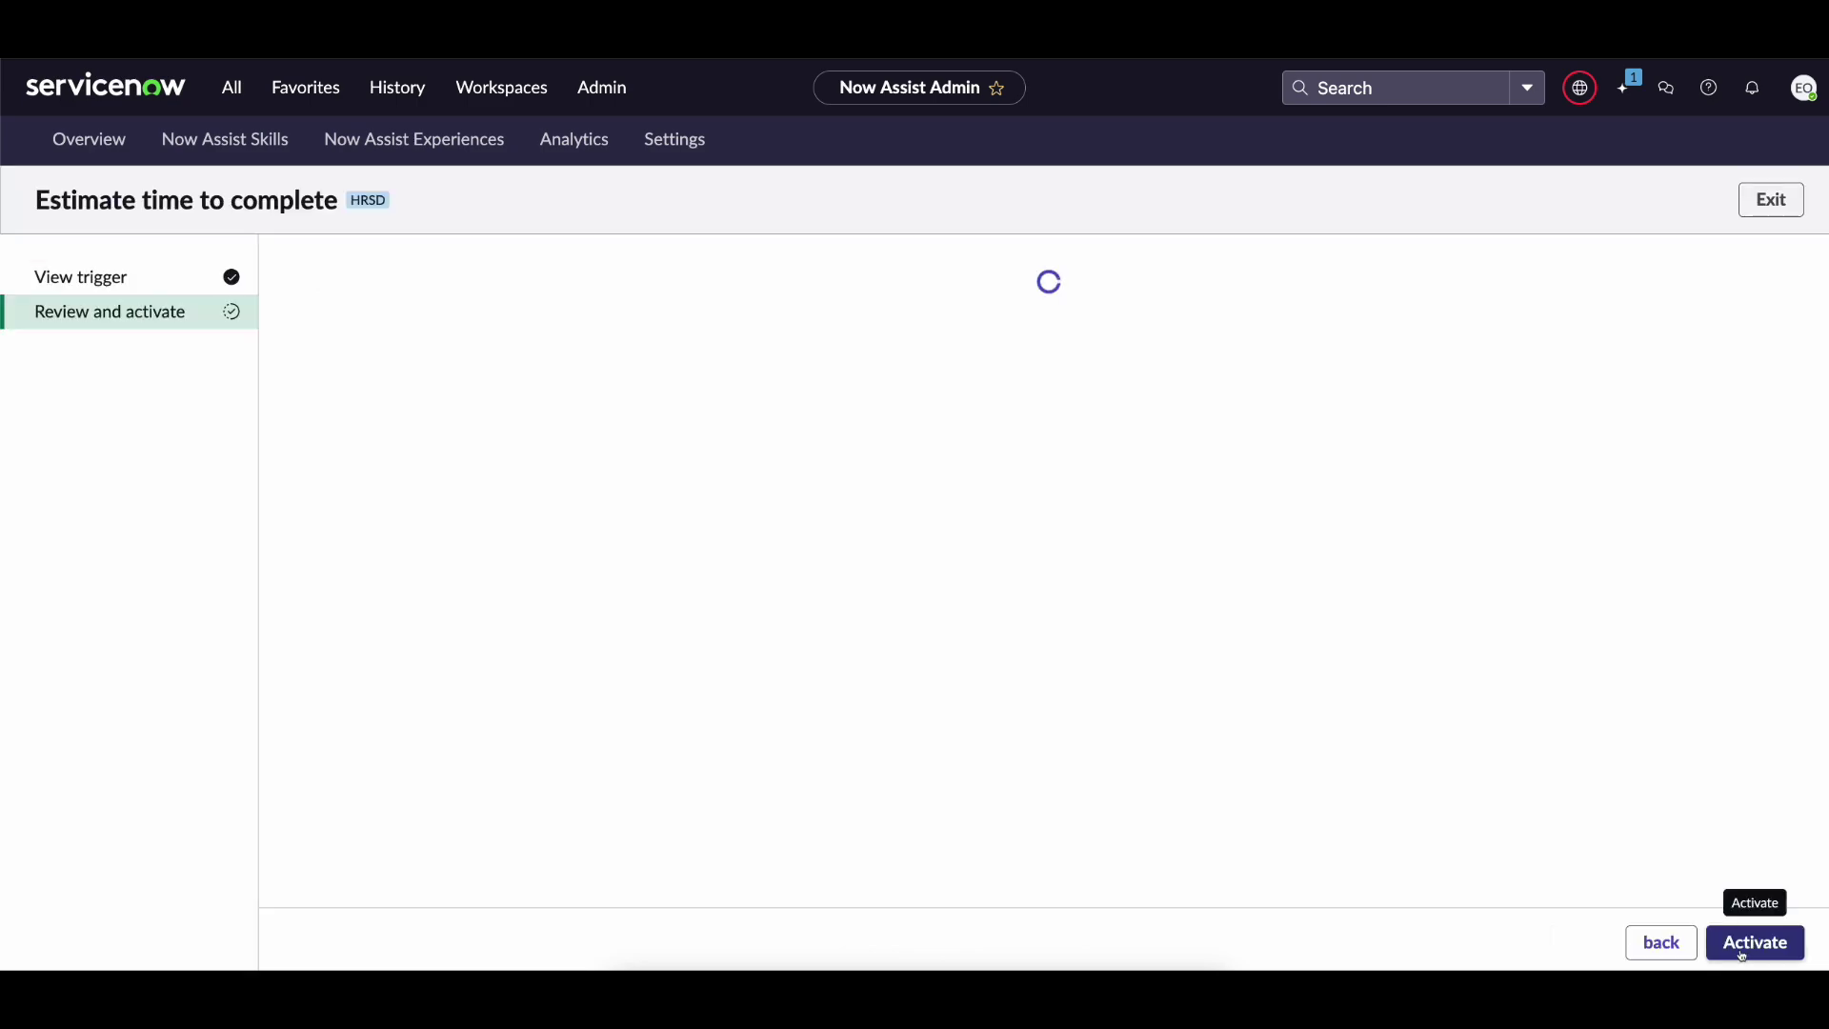
{"action": "left_click", "coordinate": [1744, 956]}
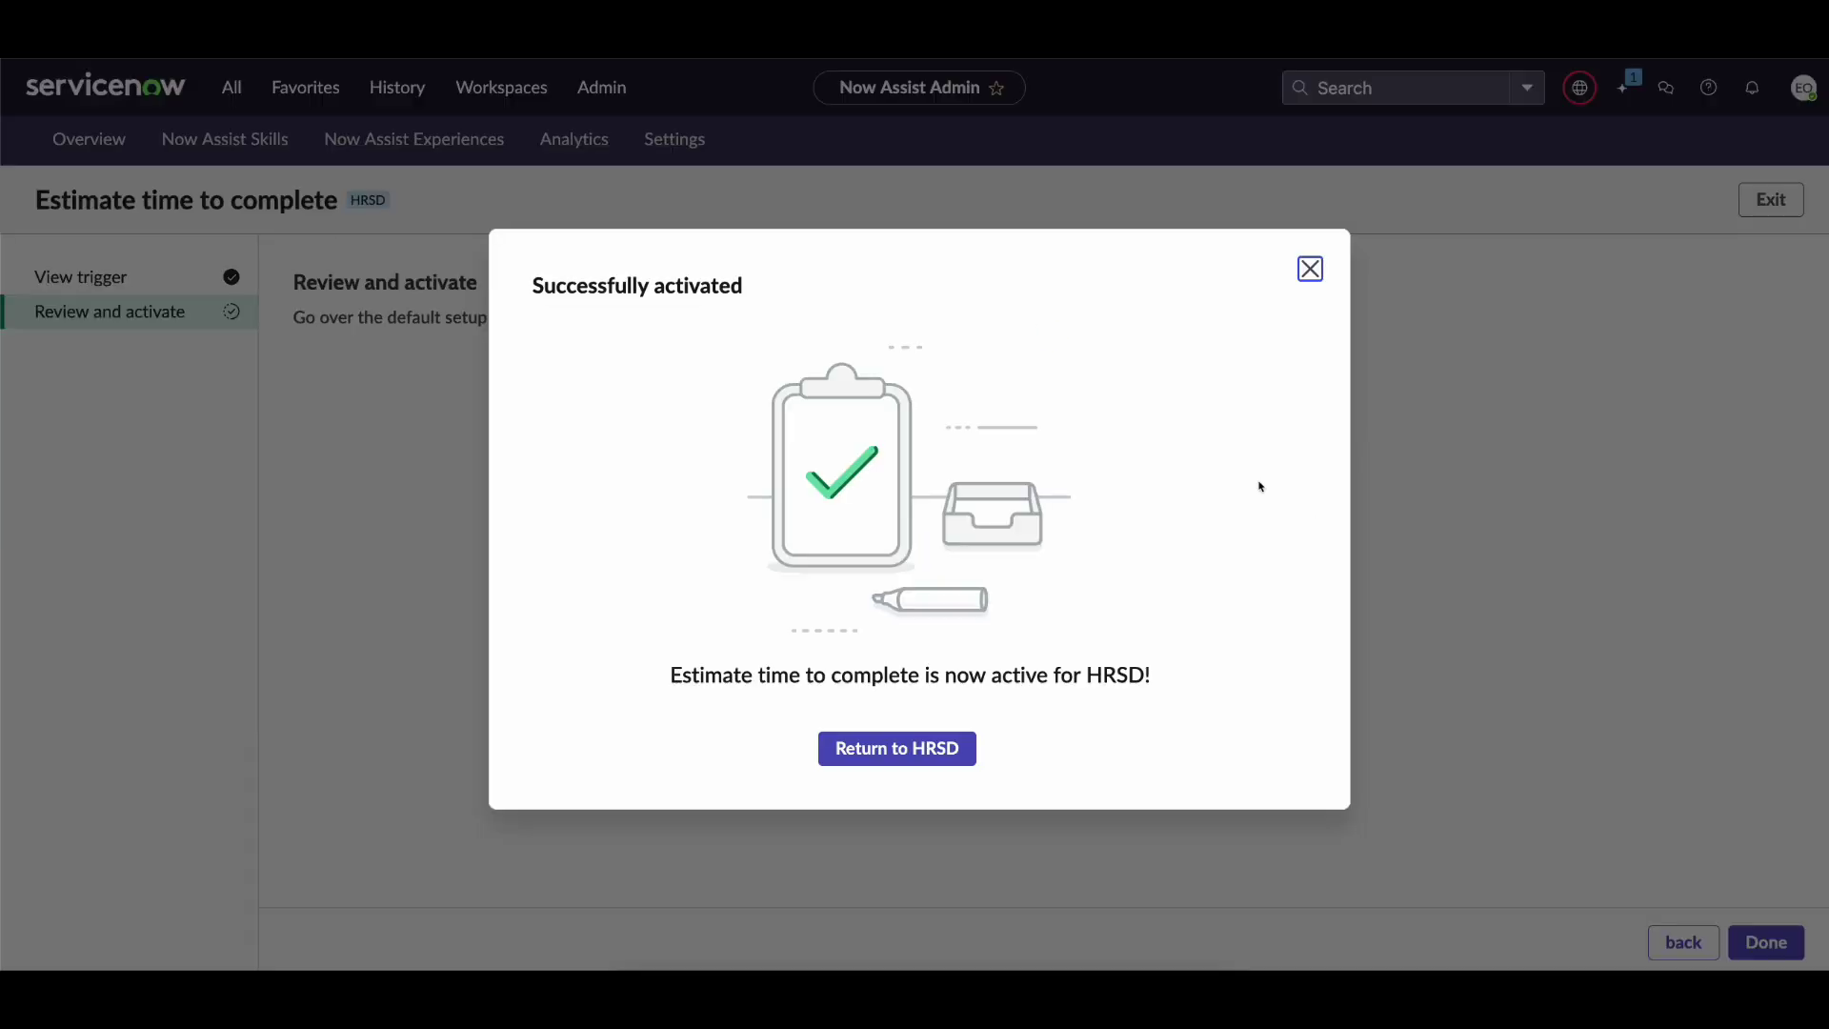
{"action": "left_click", "coordinate": [1311, 267]}
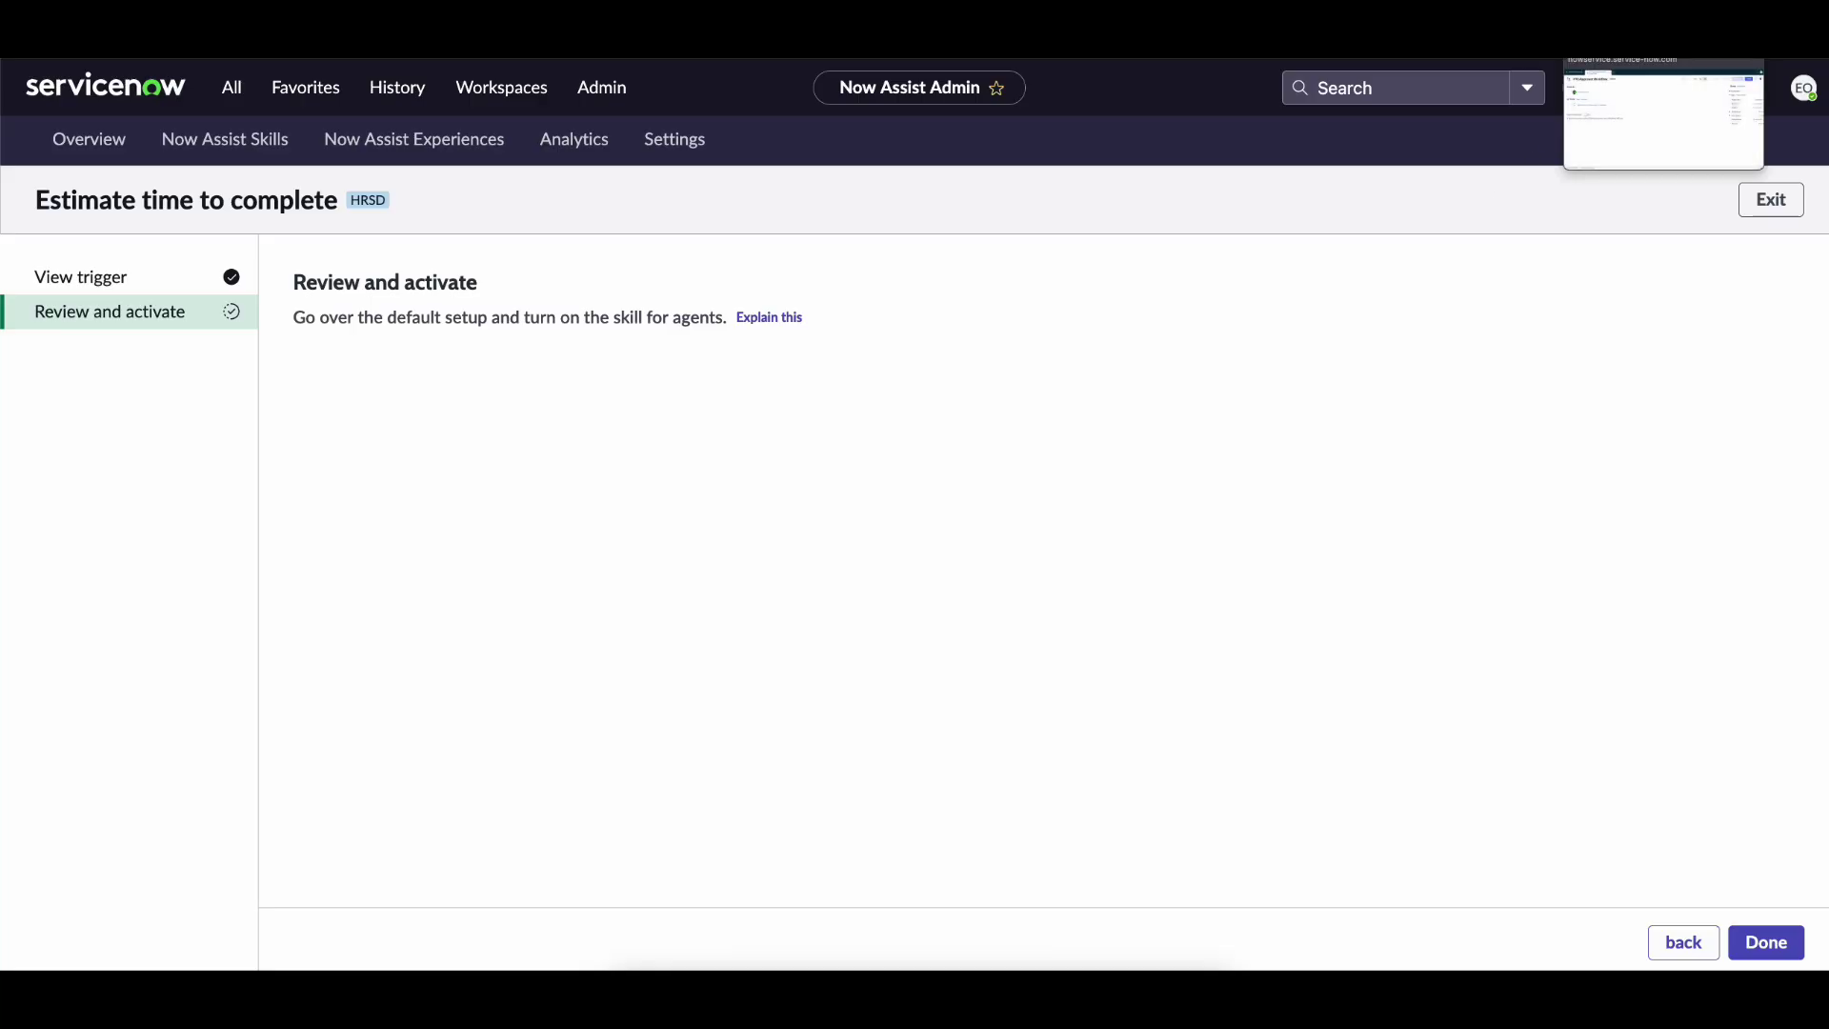
- Switch to Workflow Studio and start creating a new flow
{"action": "left_click", "coordinate": [1658, 38]}
{"action": "left_click", "coordinate": [1346, 195]}
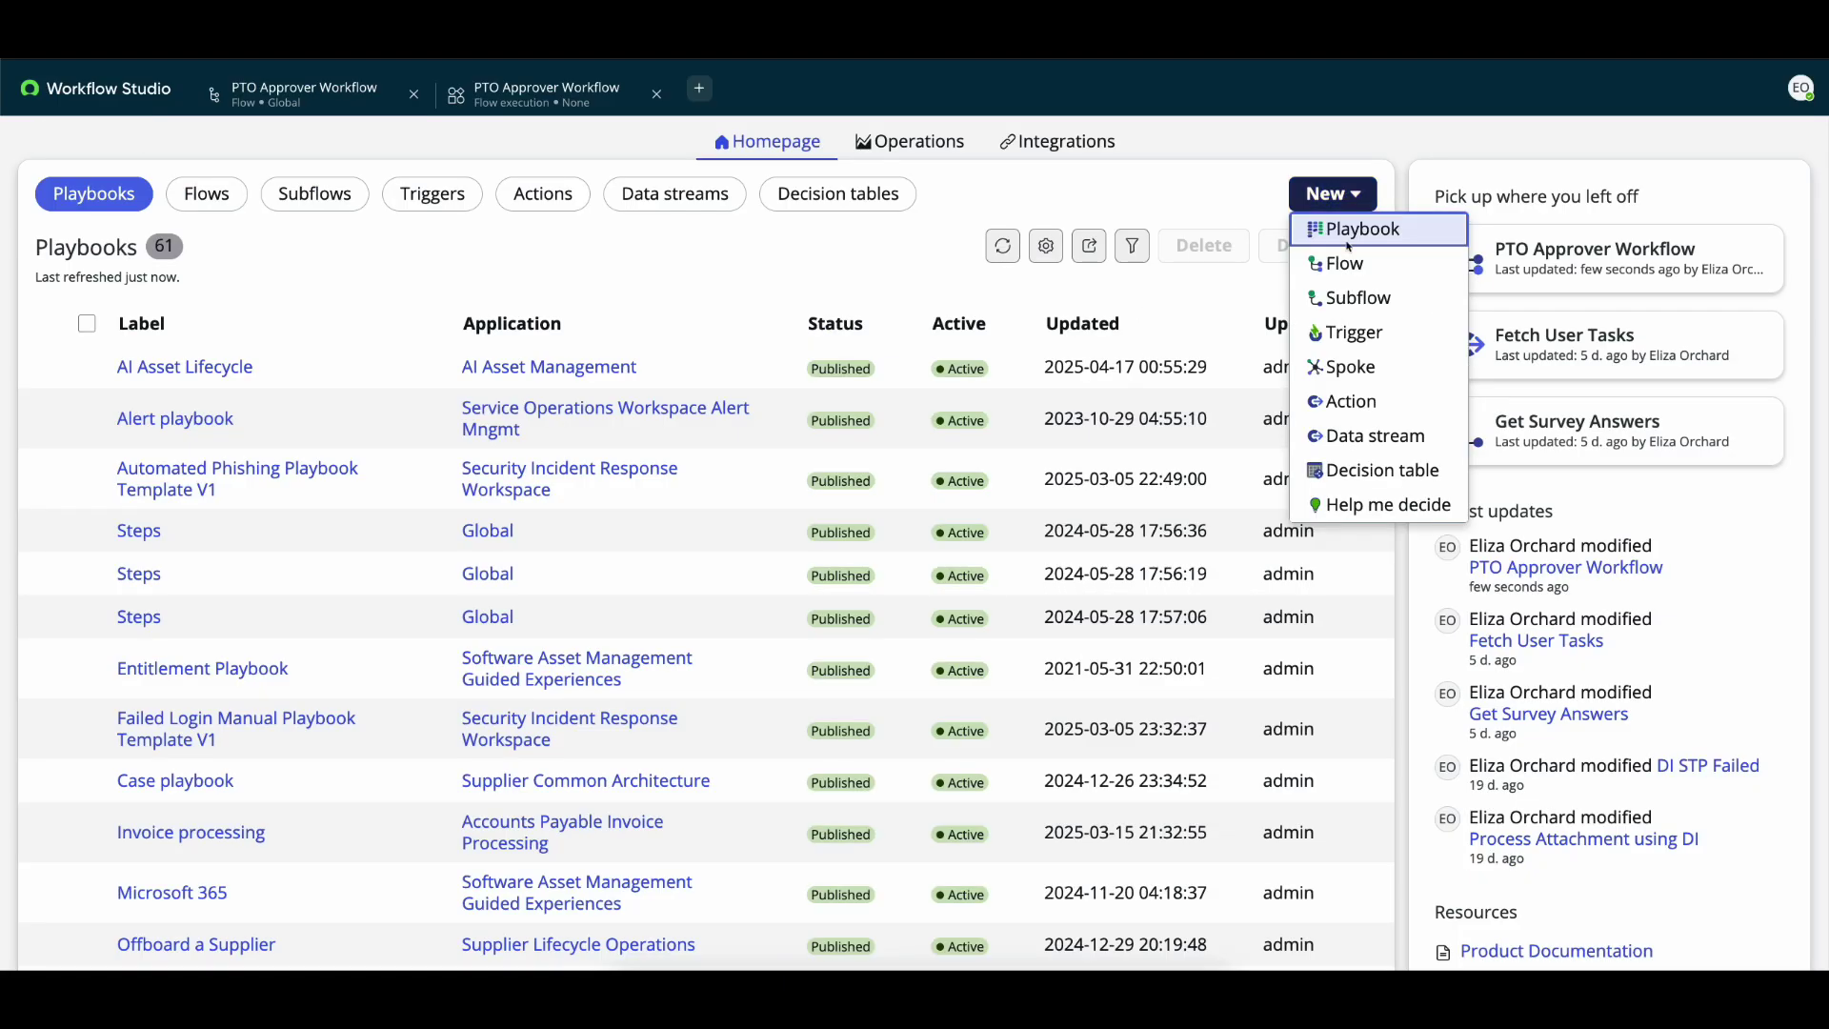
{"action": "left_click", "coordinate": [1347, 265]}
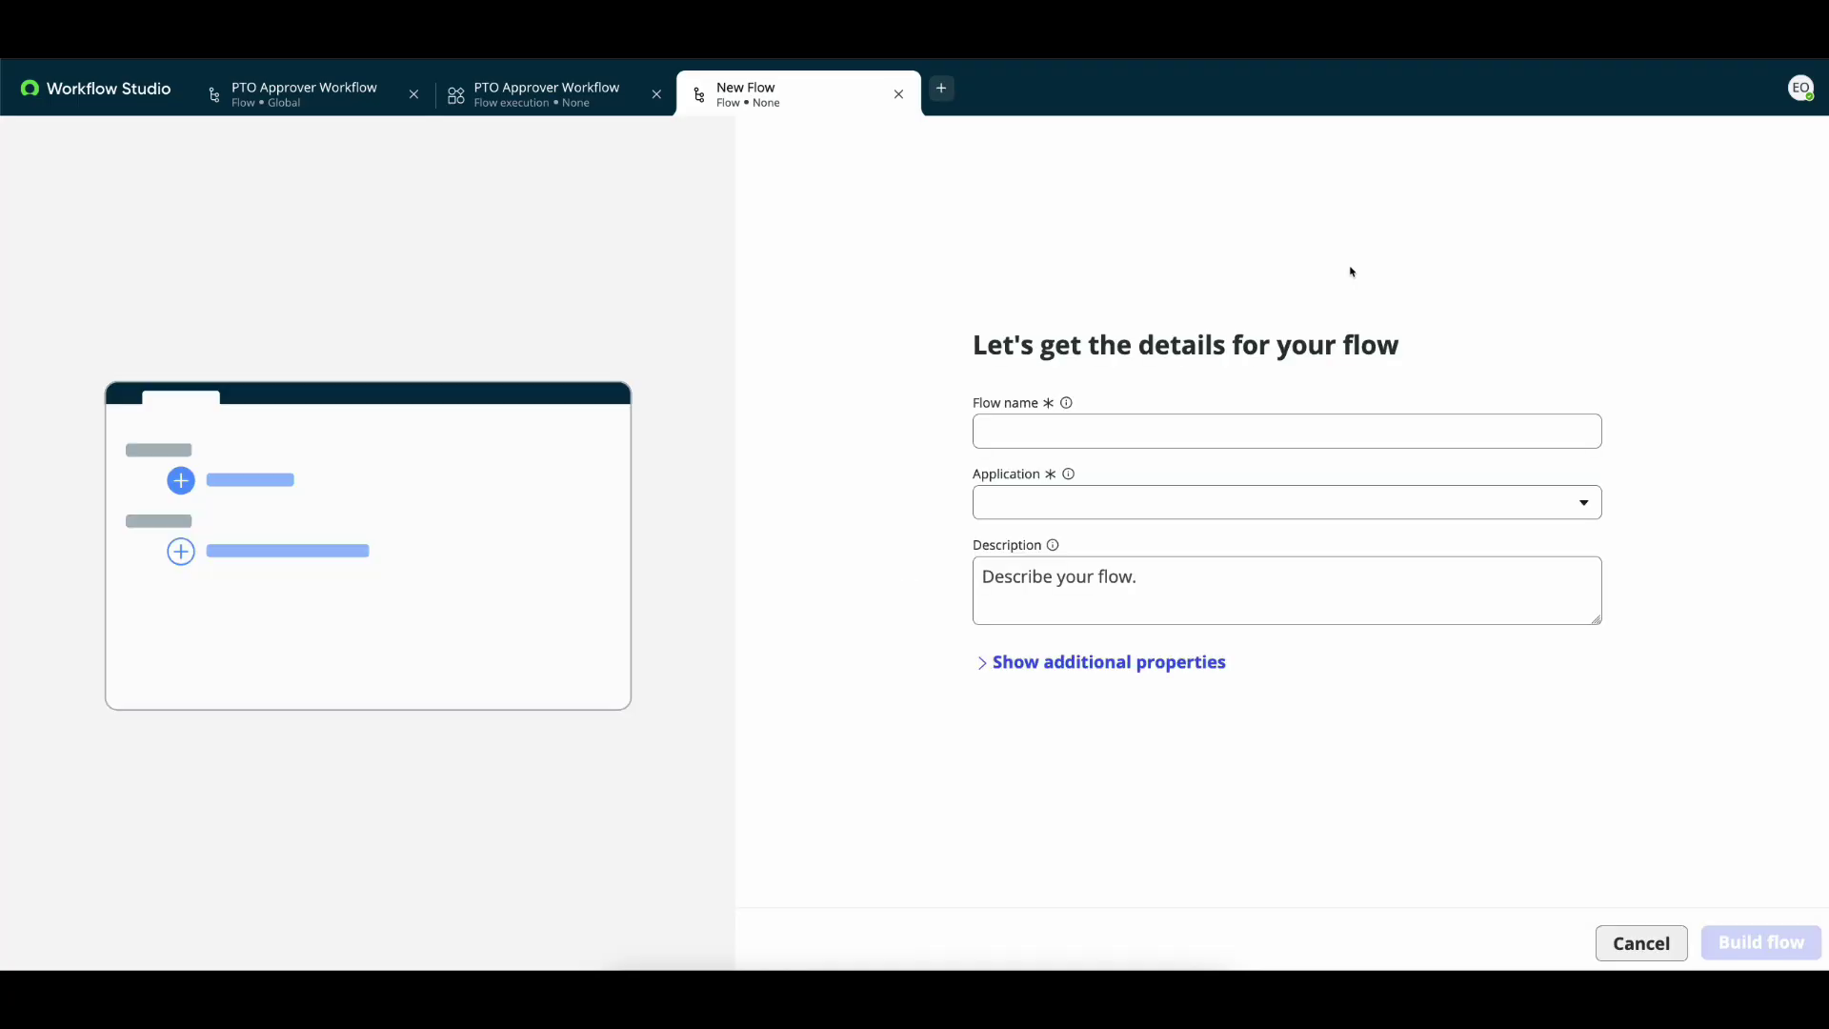
- Name the flow PTO Approval Flow, set its application to Global and build it
{"action": "type", "text": "P"}
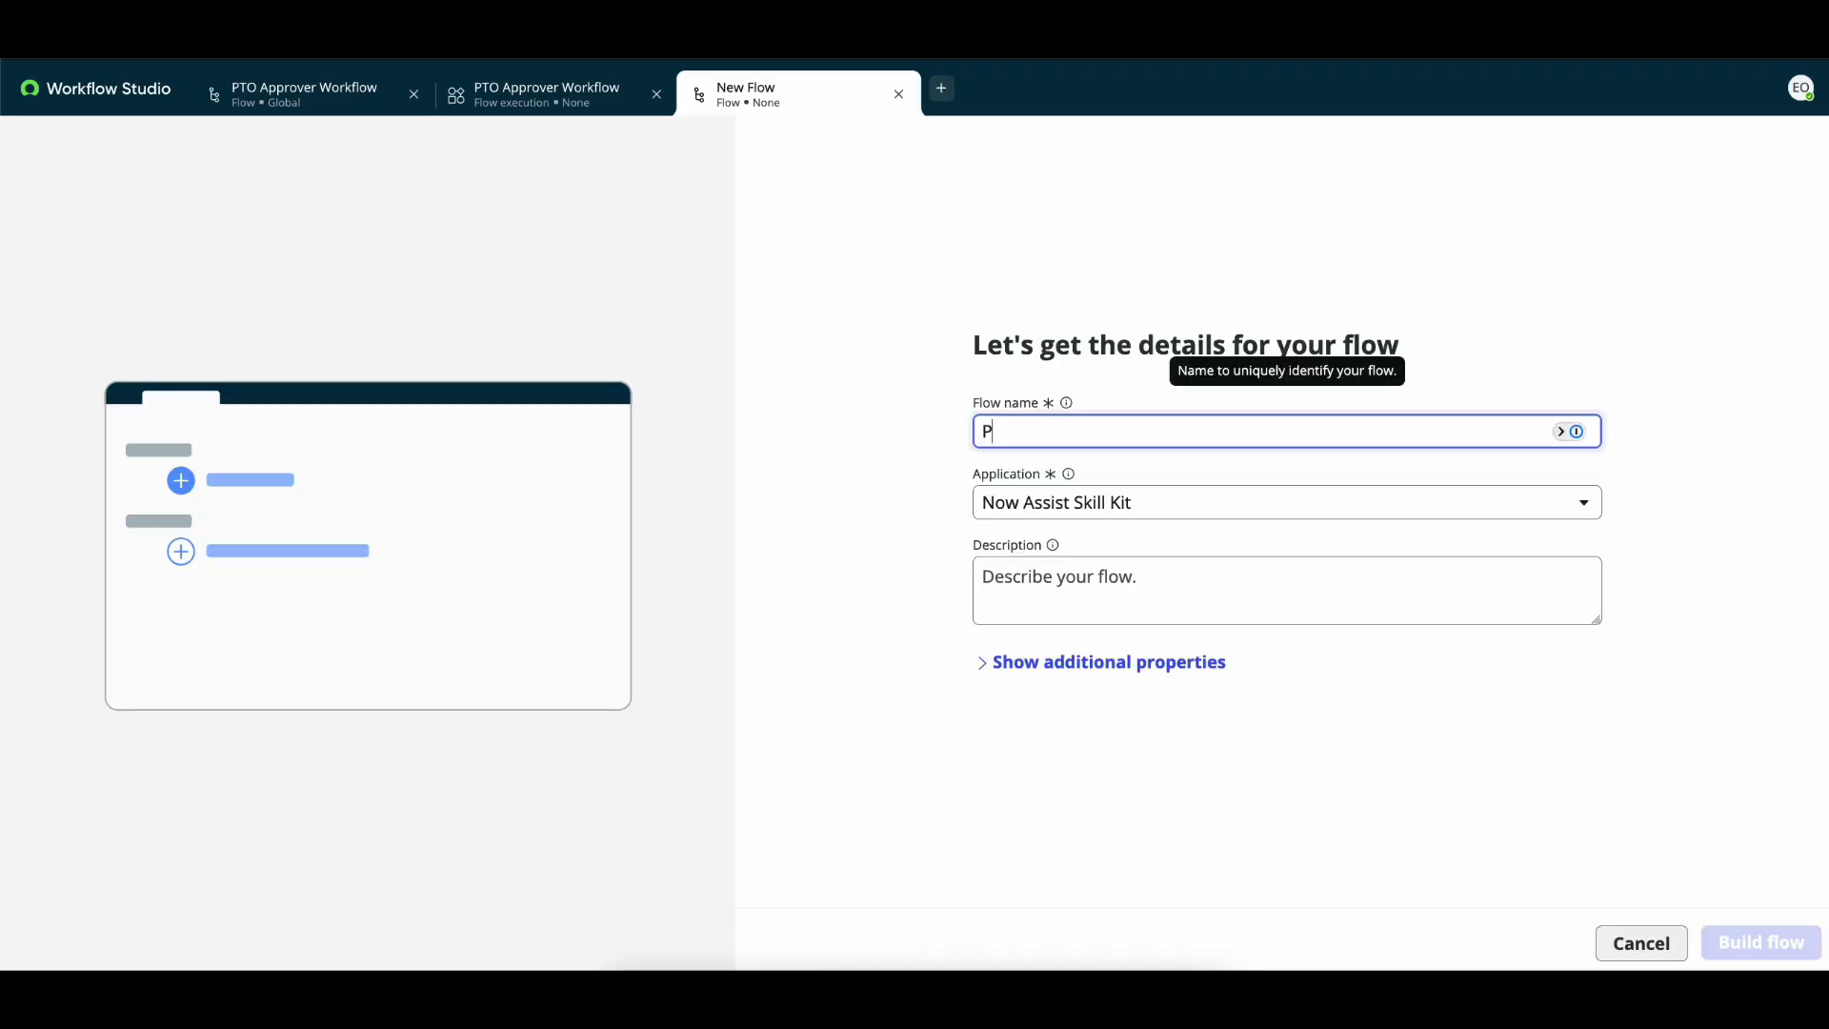
{"action": "type", "text": "TO April"}
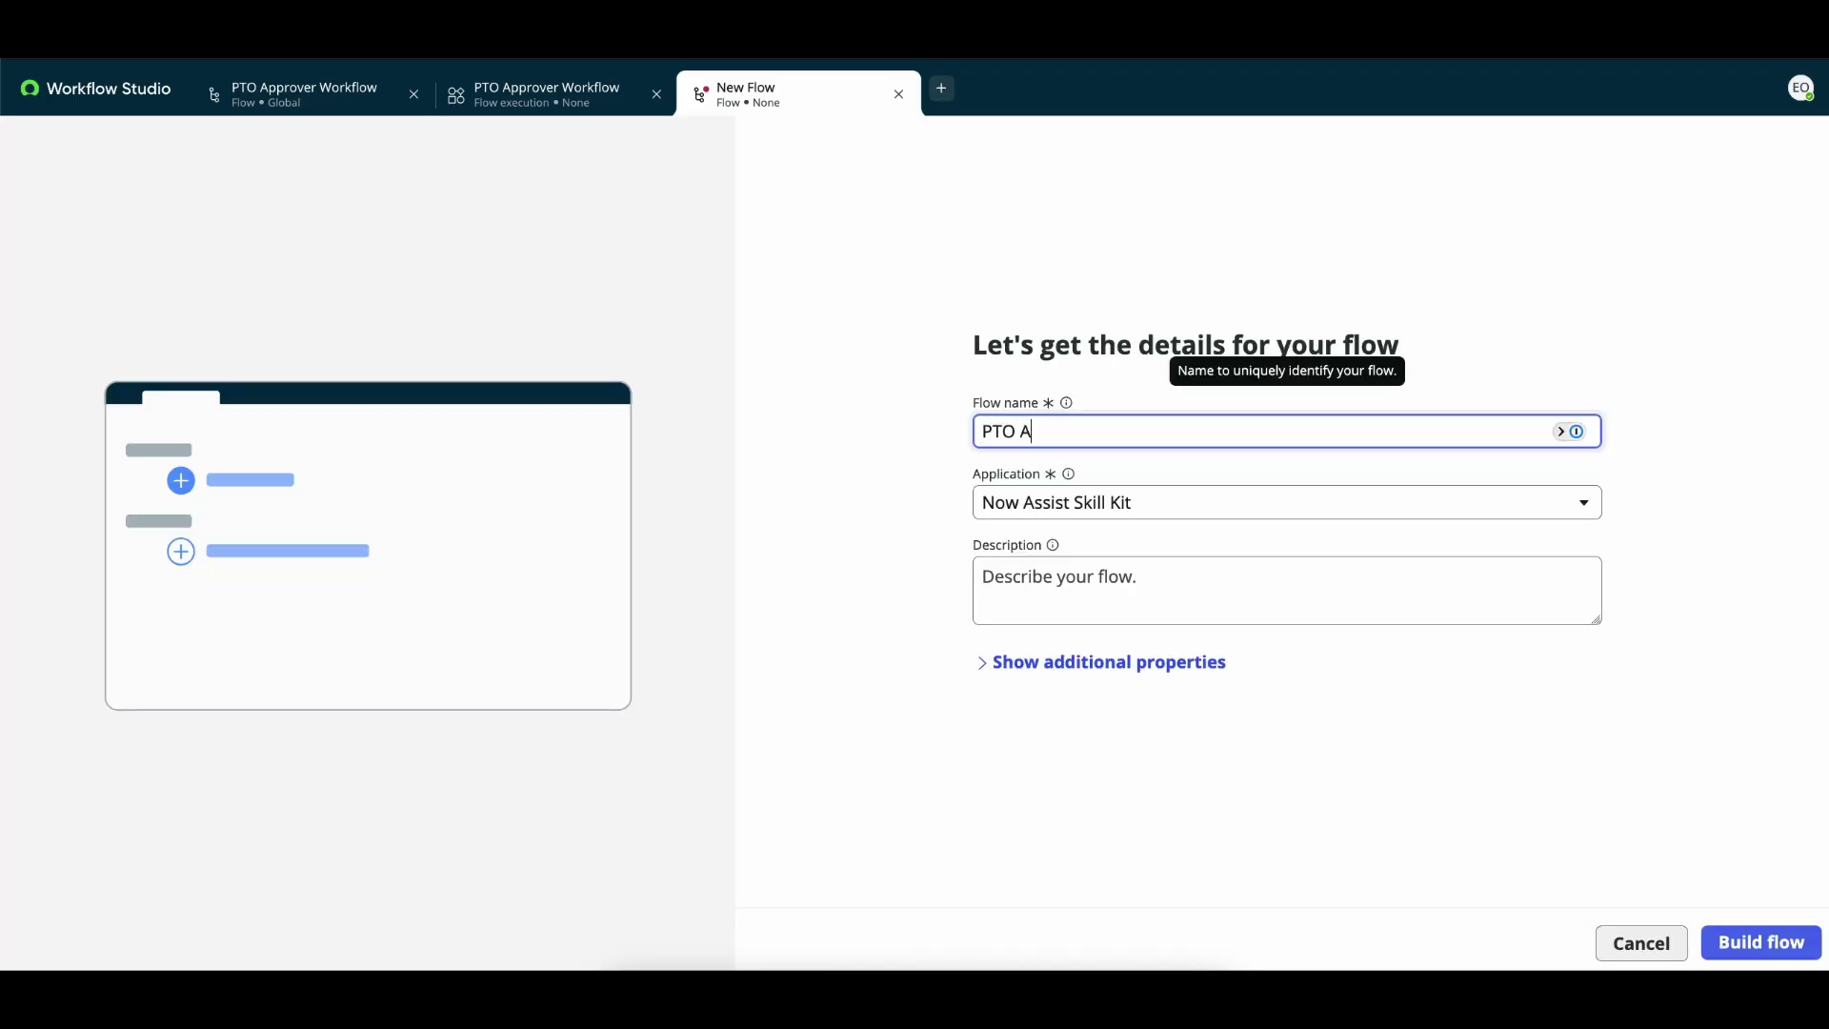
{"action": "key", "text": "BackSpace"}
{"action": "key", "text": "BackSpace"}
{"action": "key", "text": "BackSpace"}
{"action": "type", "text": "proval Flow"}
{"action": "left_click", "coordinate": [1302, 512]}
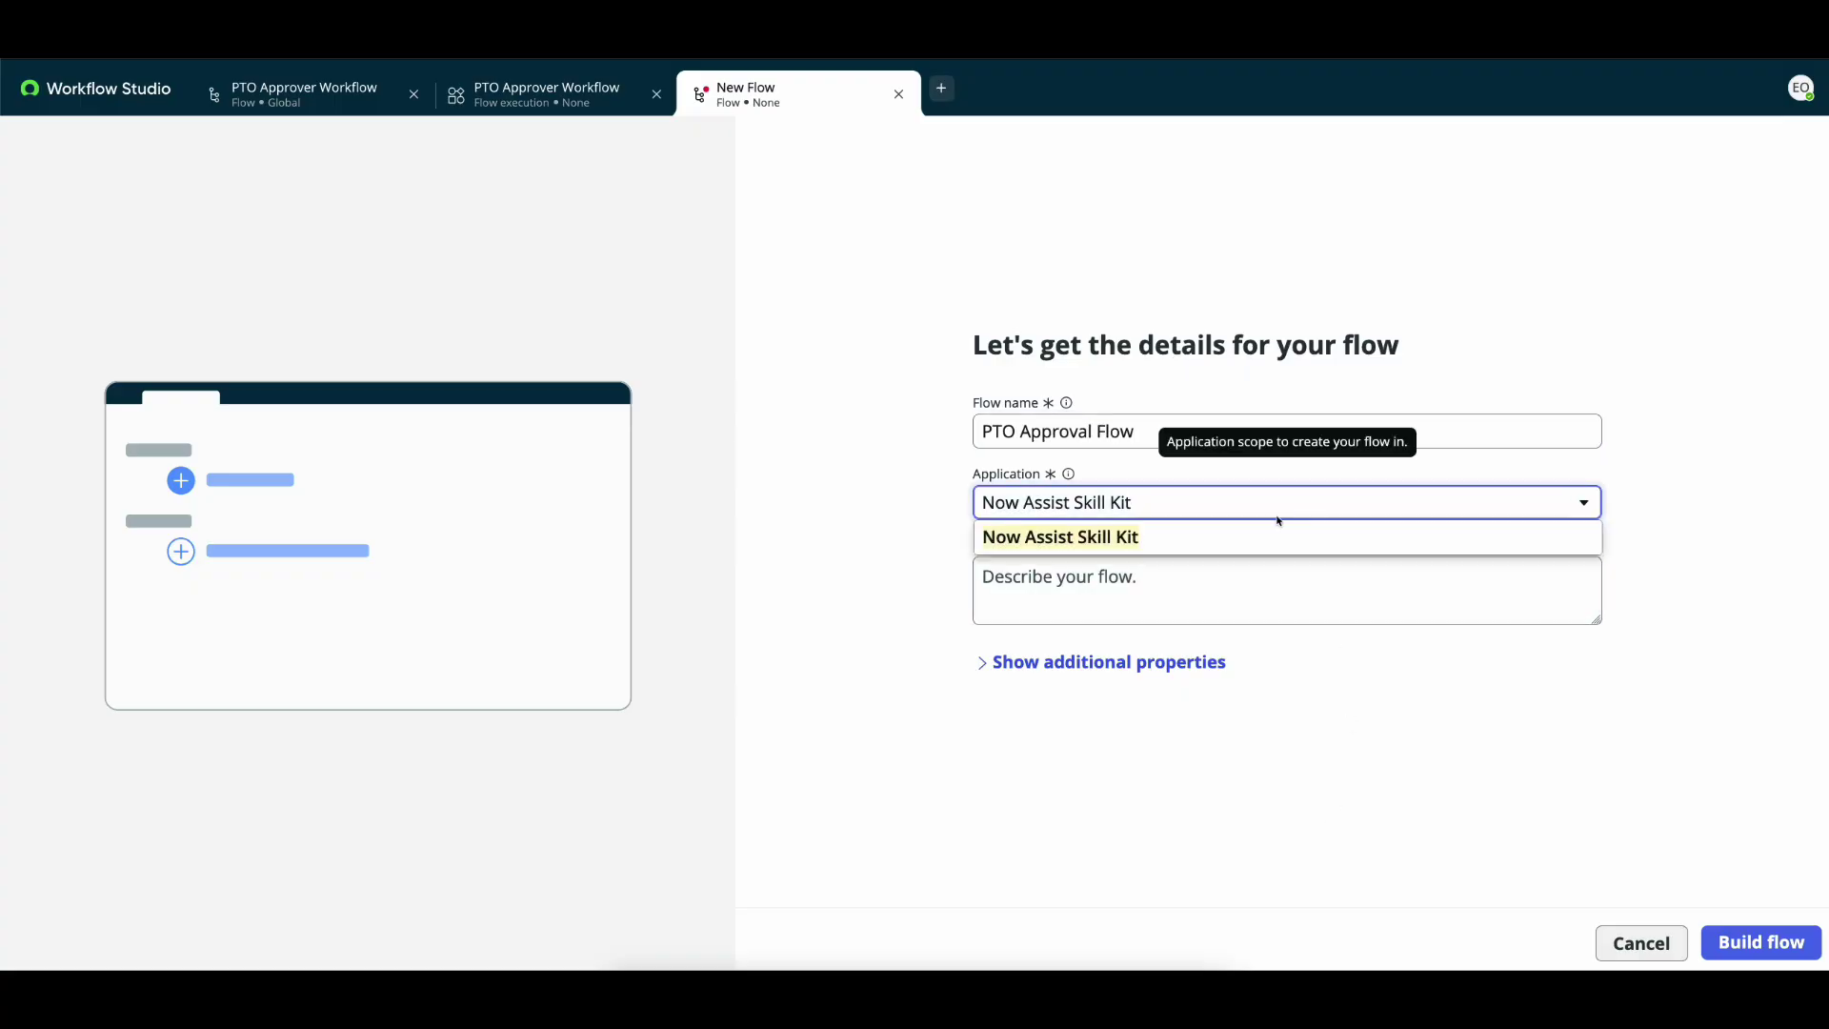
{"action": "key", "text": "ctrl+a"}
{"action": "type", "text": "global"}
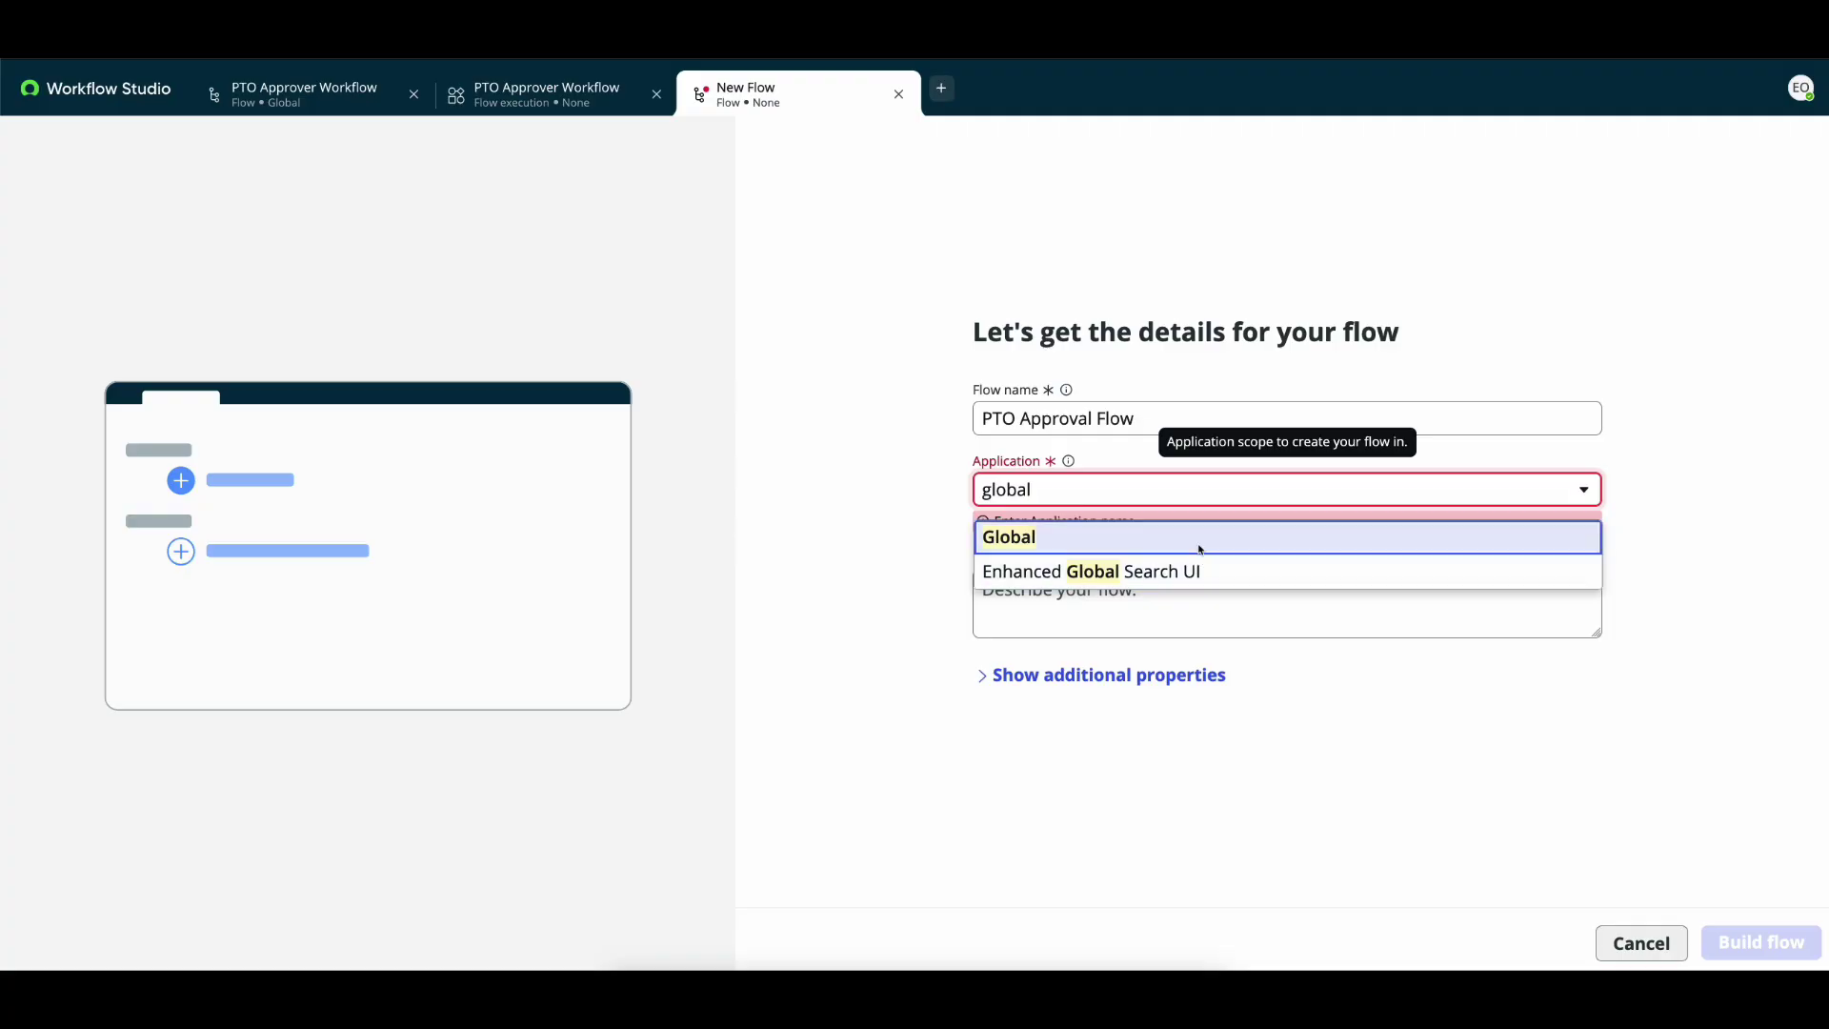
{"action": "left_click", "coordinate": [1200, 536]}
{"action": "left_click", "coordinate": [1743, 942]}
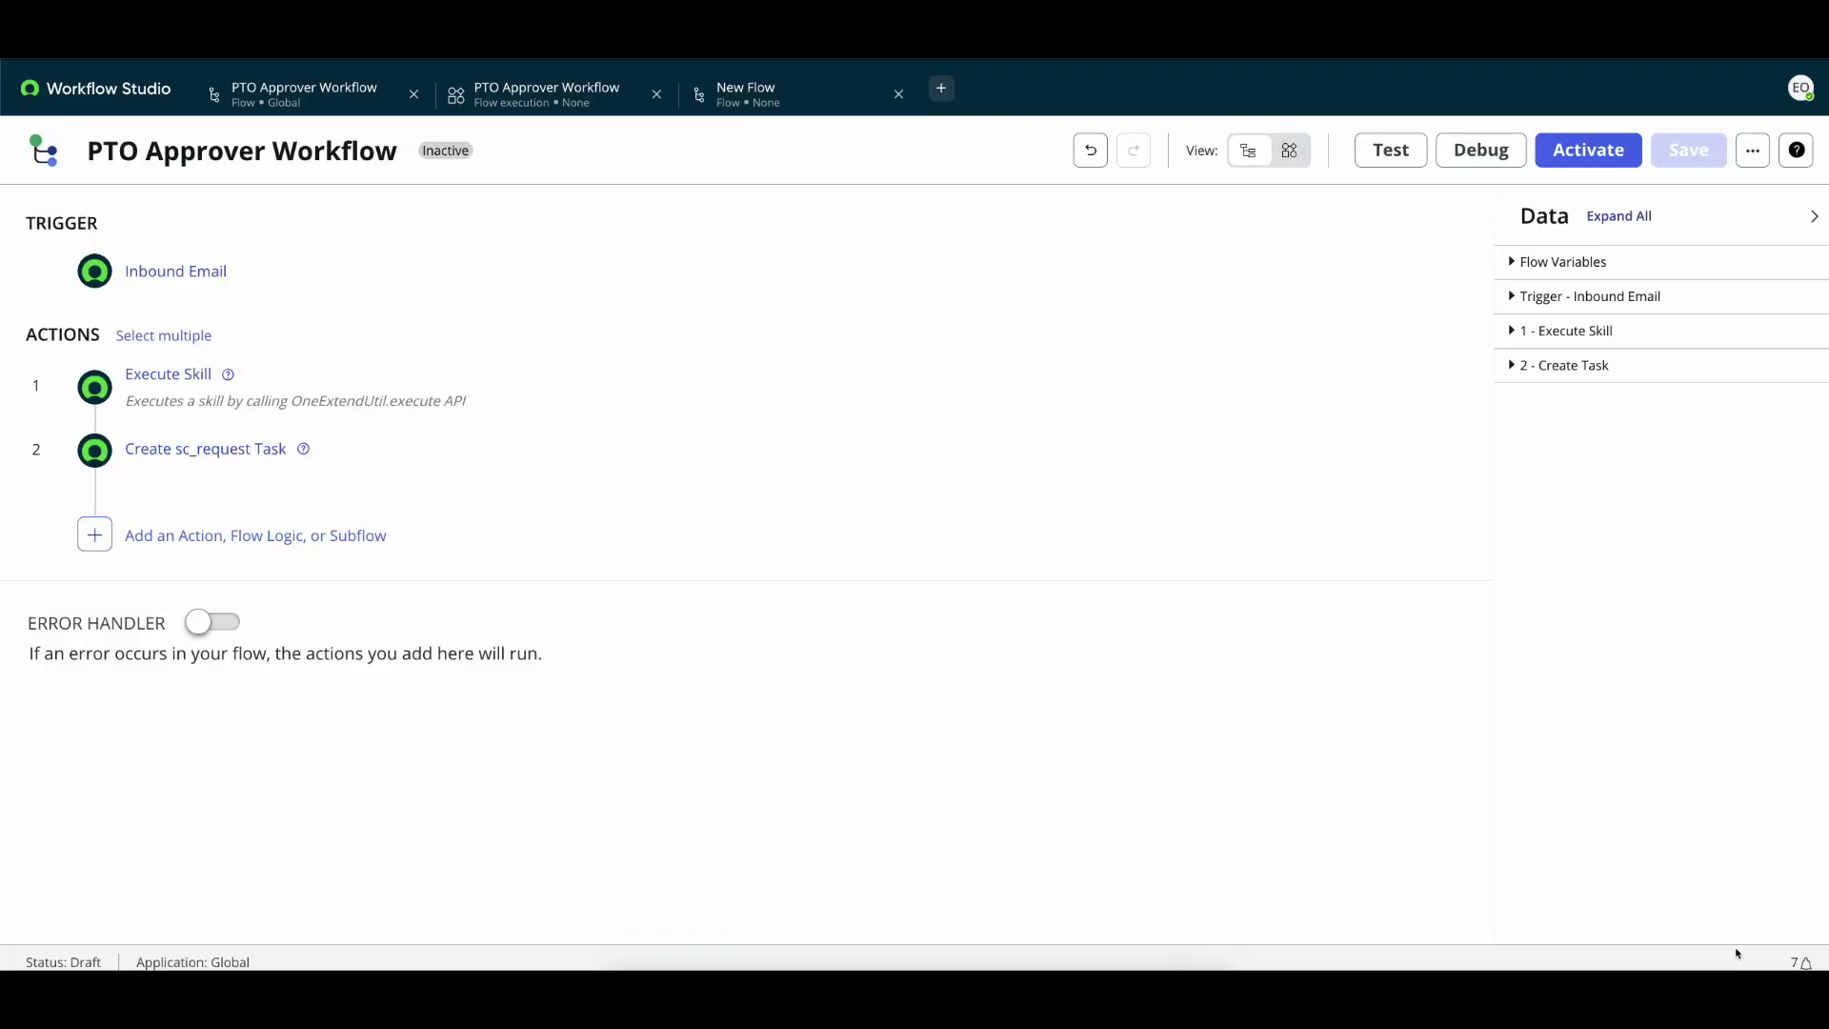
- Add an Inbound Email application trigger to the PTO Approval Flow
{"action": "left_click", "coordinate": [434, 257]}
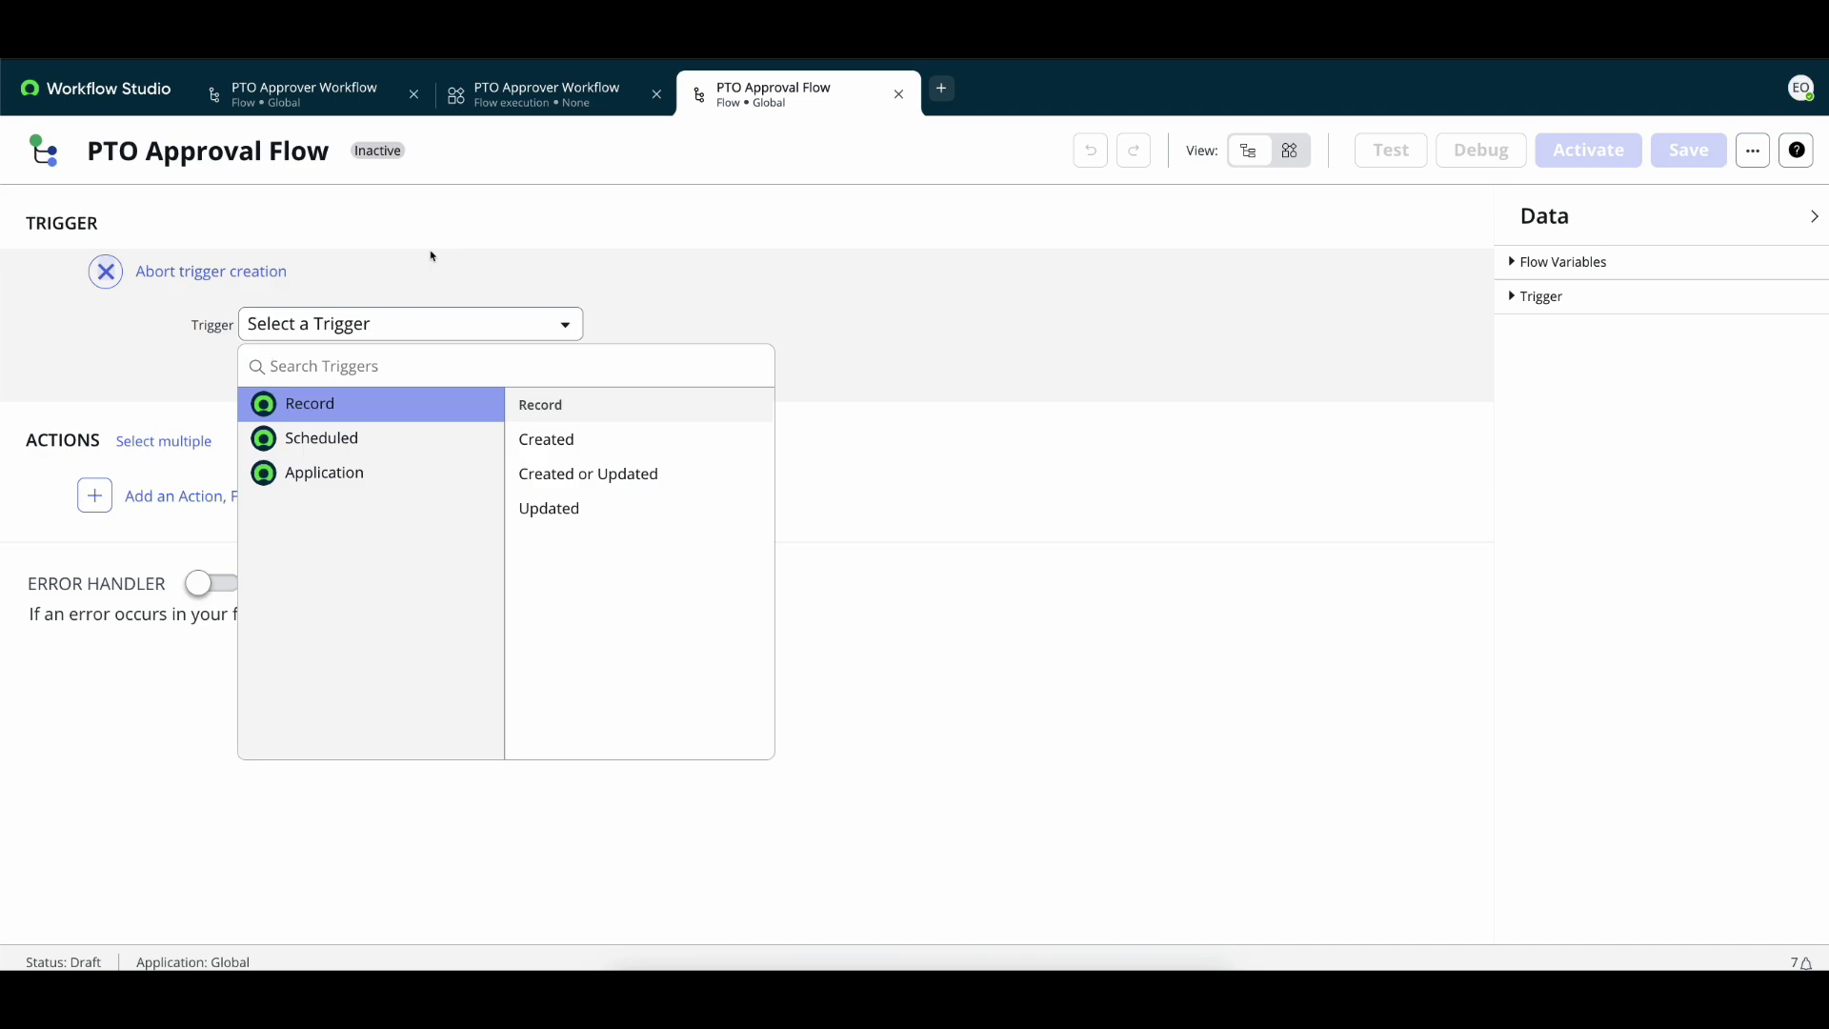
{"action": "left_click", "coordinate": [335, 470]}
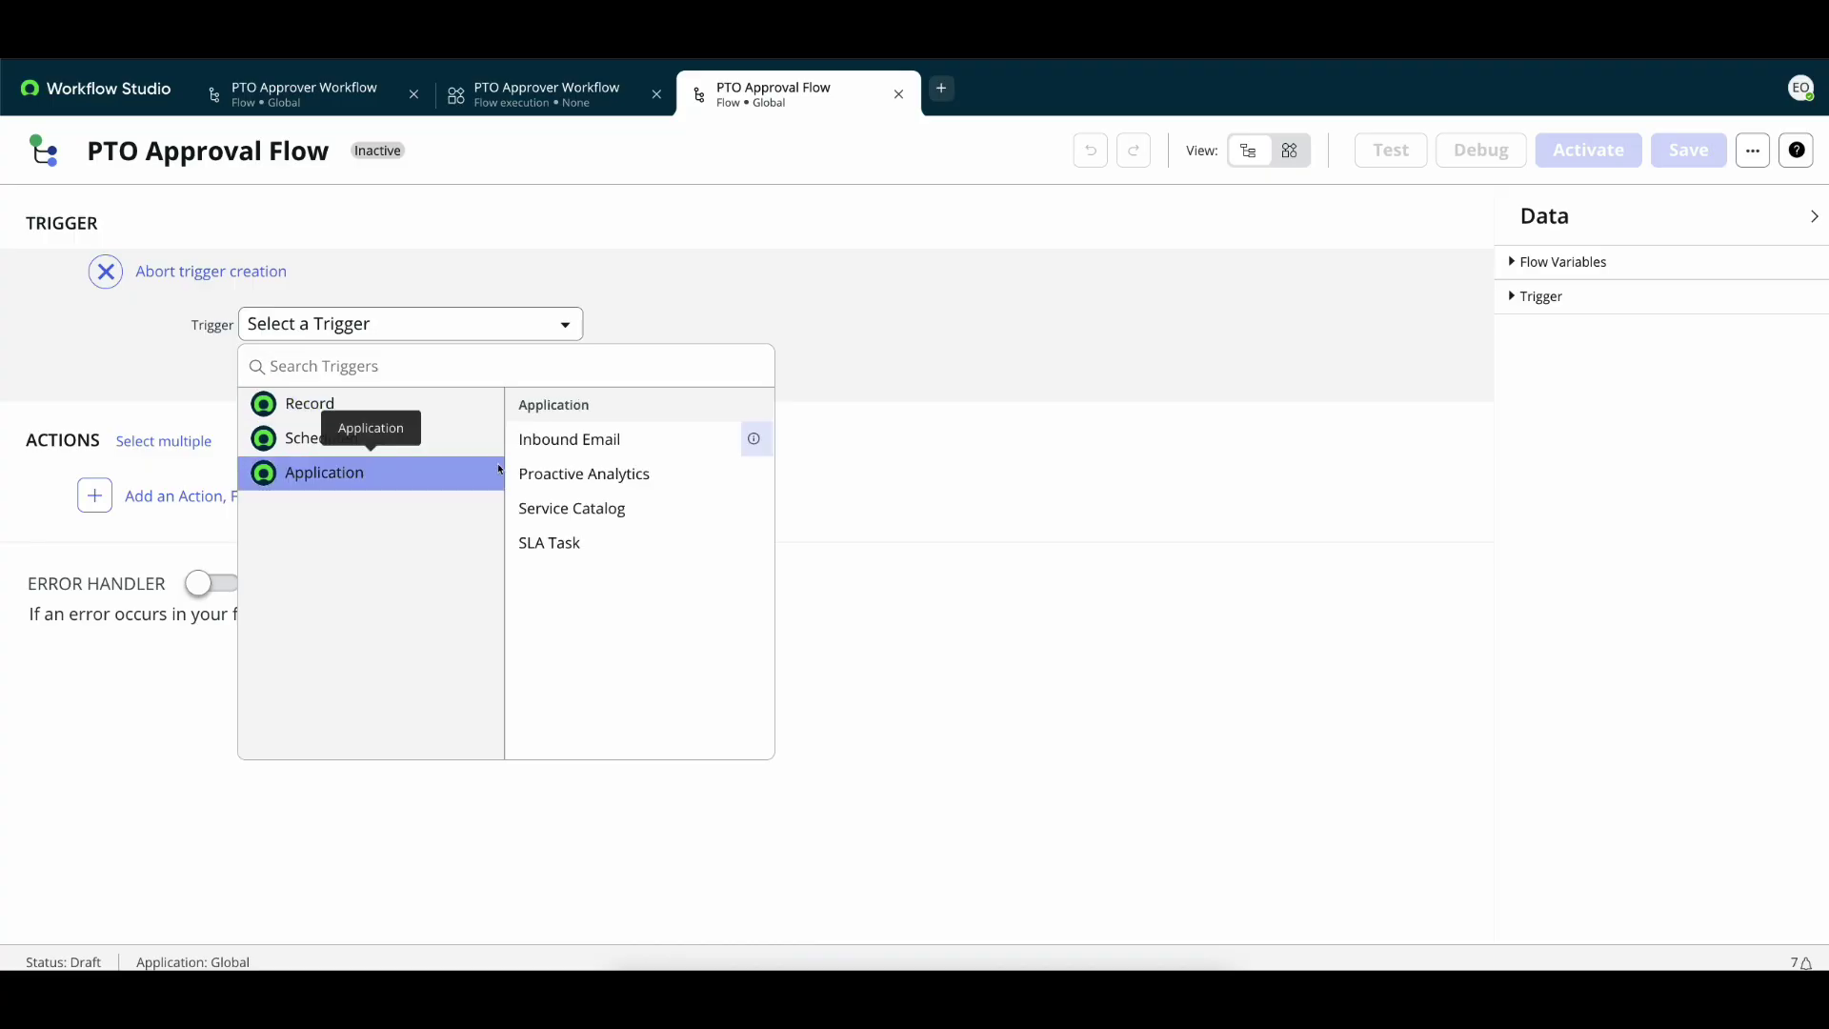
{"action": "left_click", "coordinate": [610, 444]}
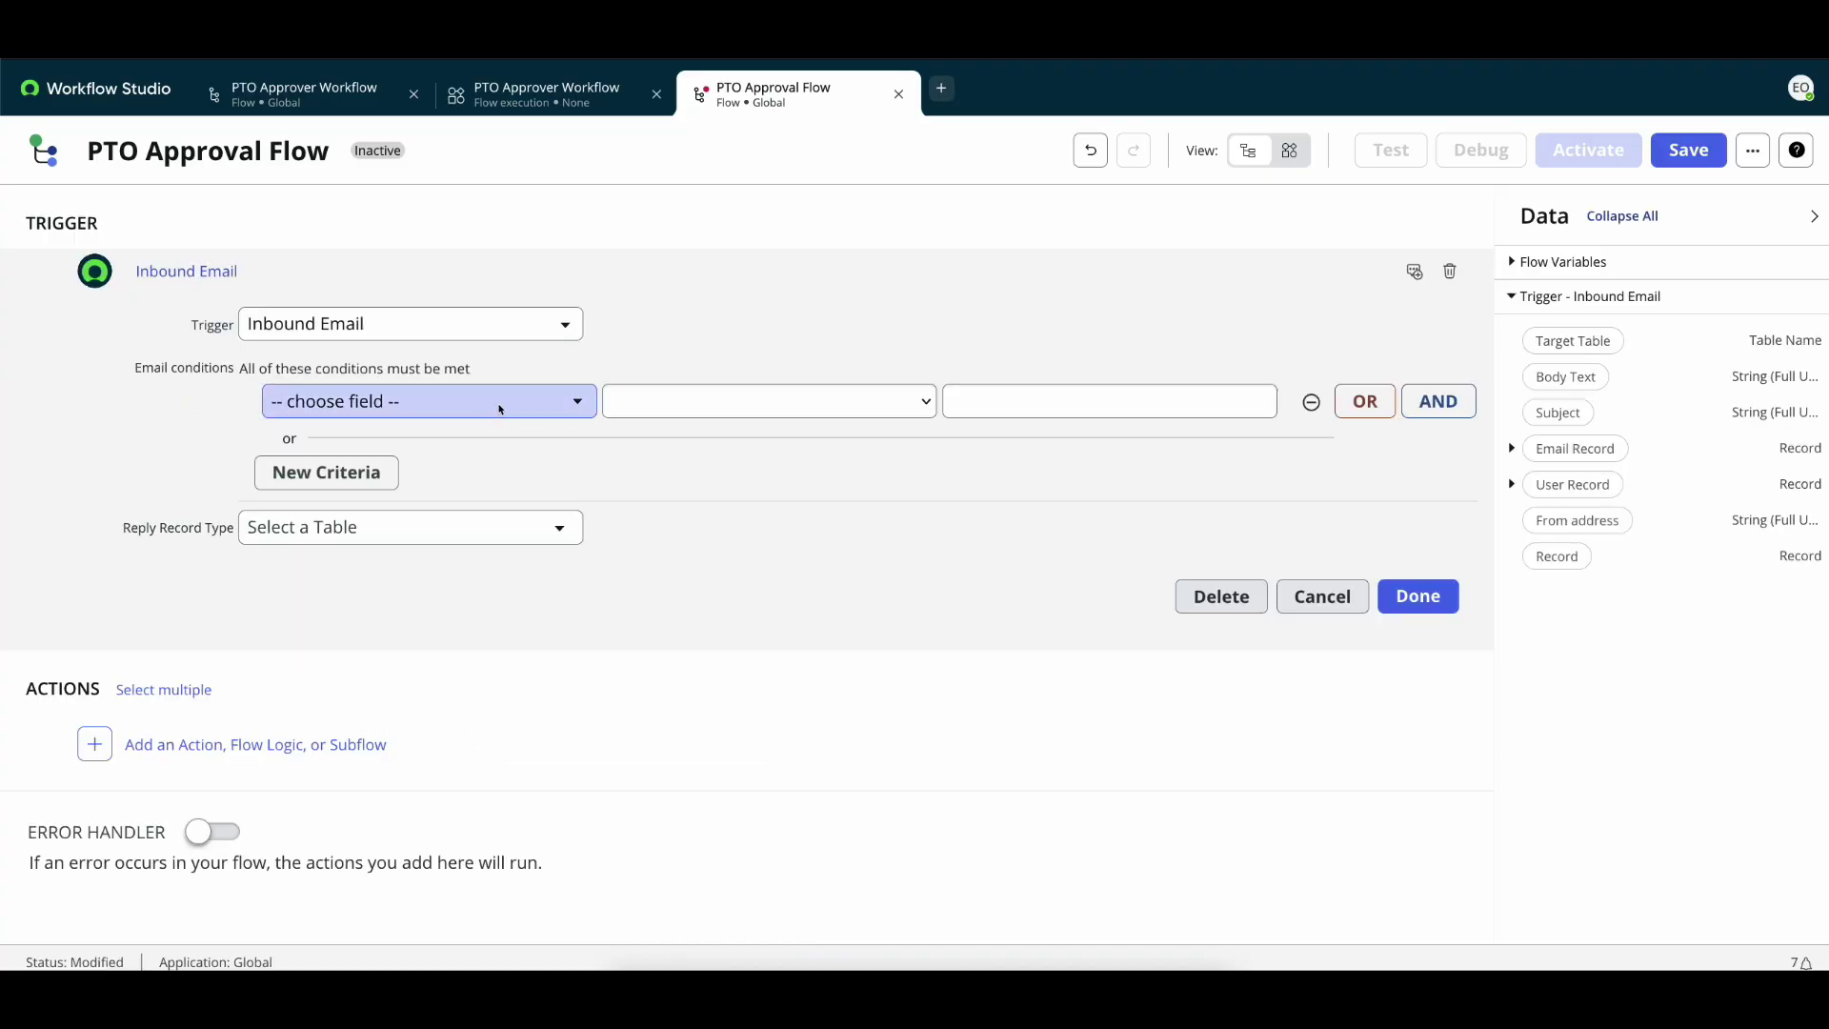
- Set the trigger's email condition to Subject contains PTO Request and finish the trigger
{"action": "left_click", "coordinate": [503, 408]}
{"action": "type", "text": "sub"}
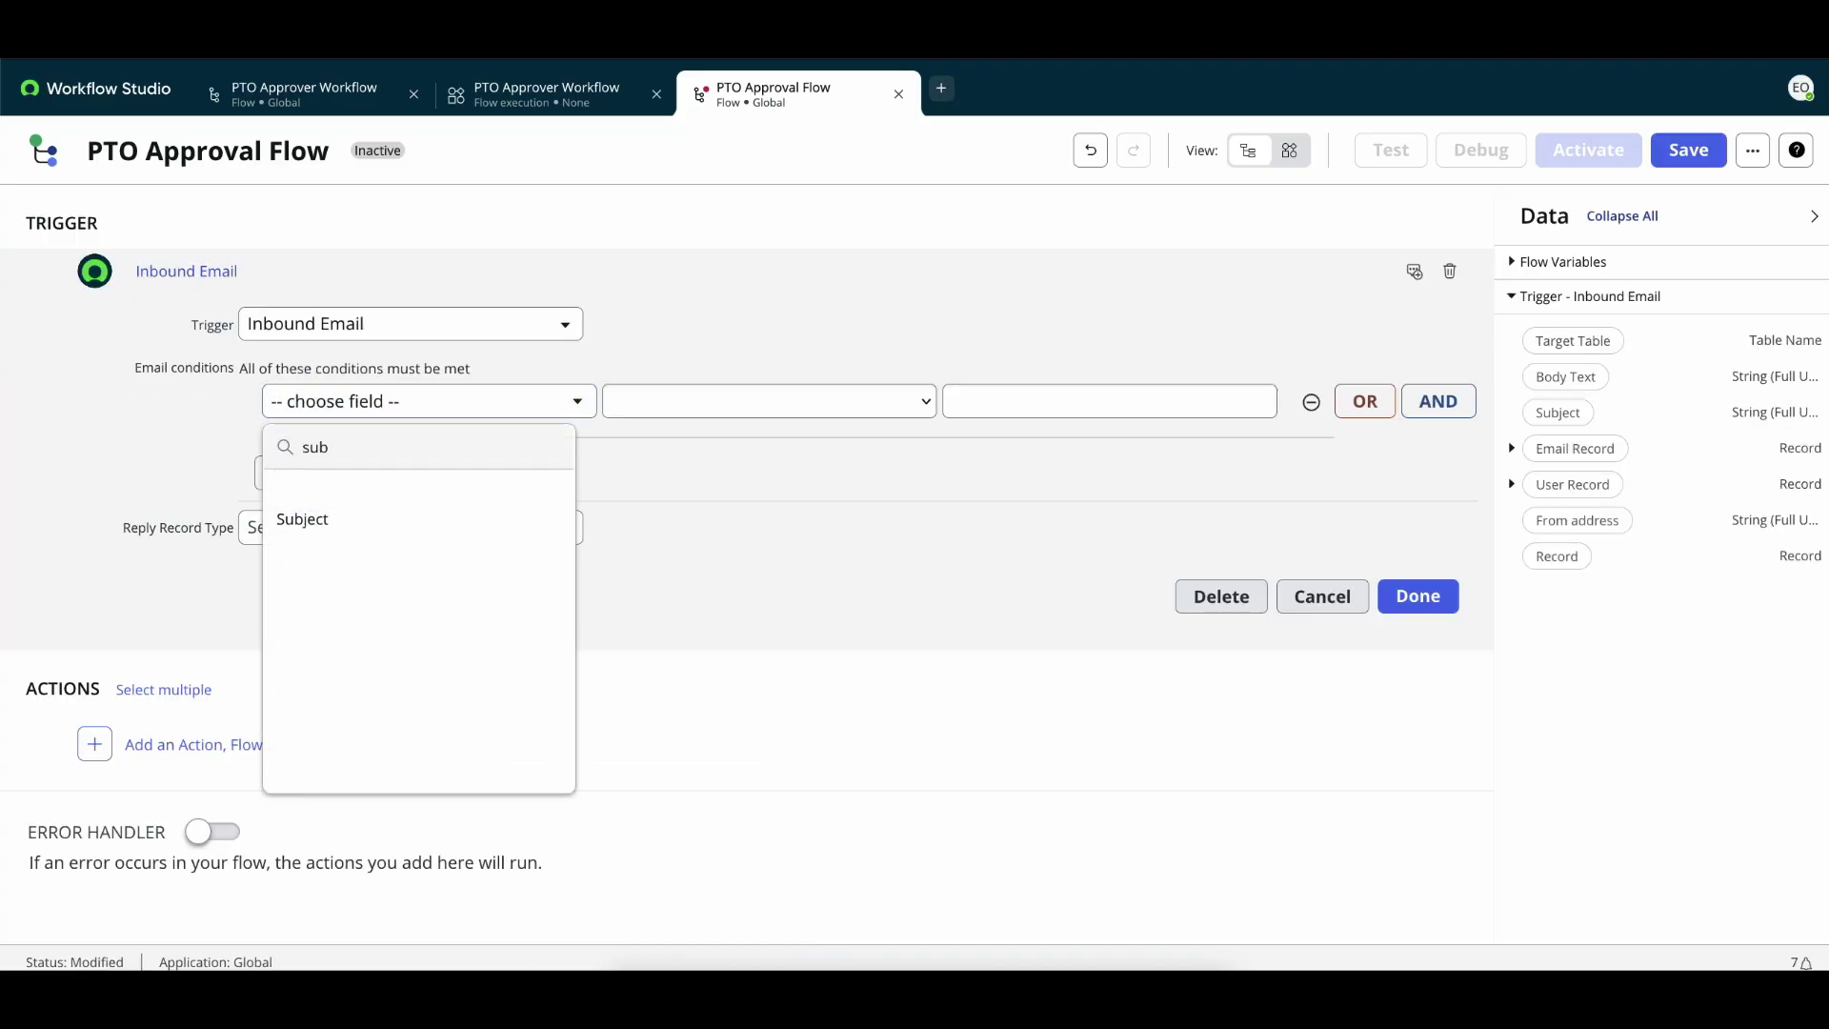
{"action": "left_click", "coordinate": [351, 518]}
{"action": "left_click", "coordinate": [759, 405]}
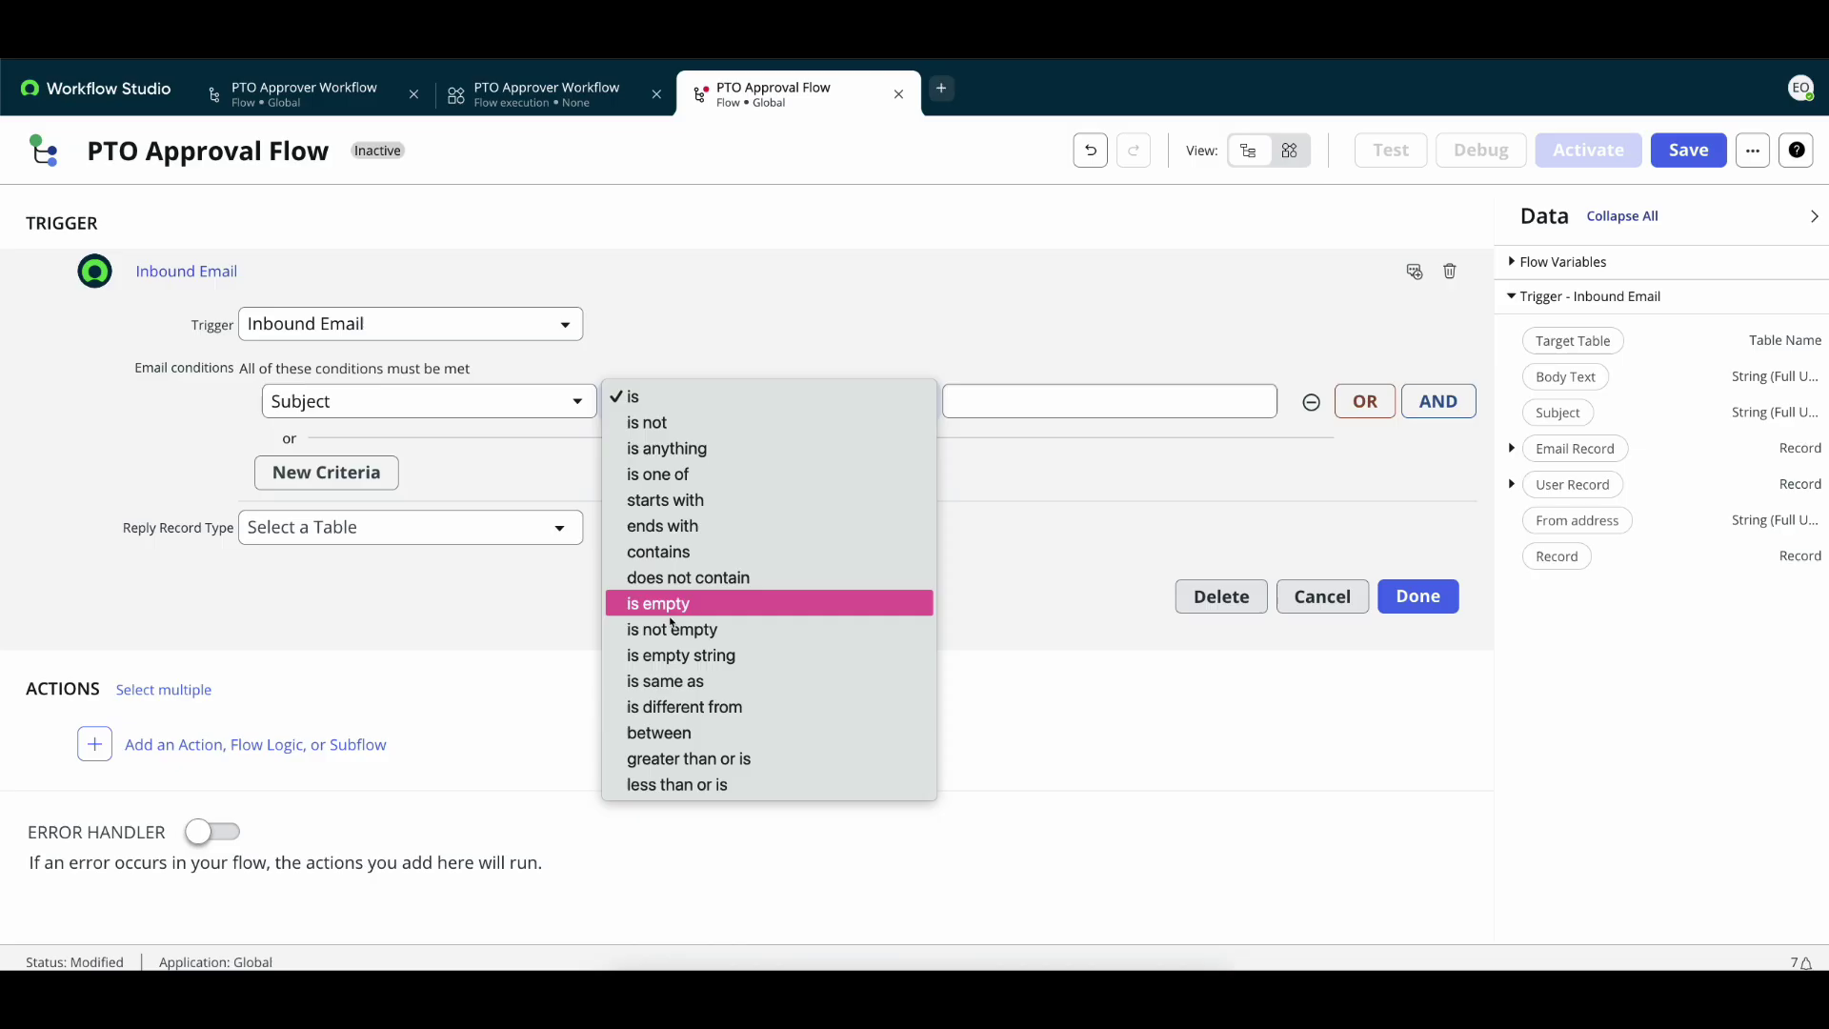
{"action": "left_click", "coordinate": [689, 555]}
{"action": "left_click", "coordinate": [1017, 396]}
{"action": "type", "text": "PTO "}
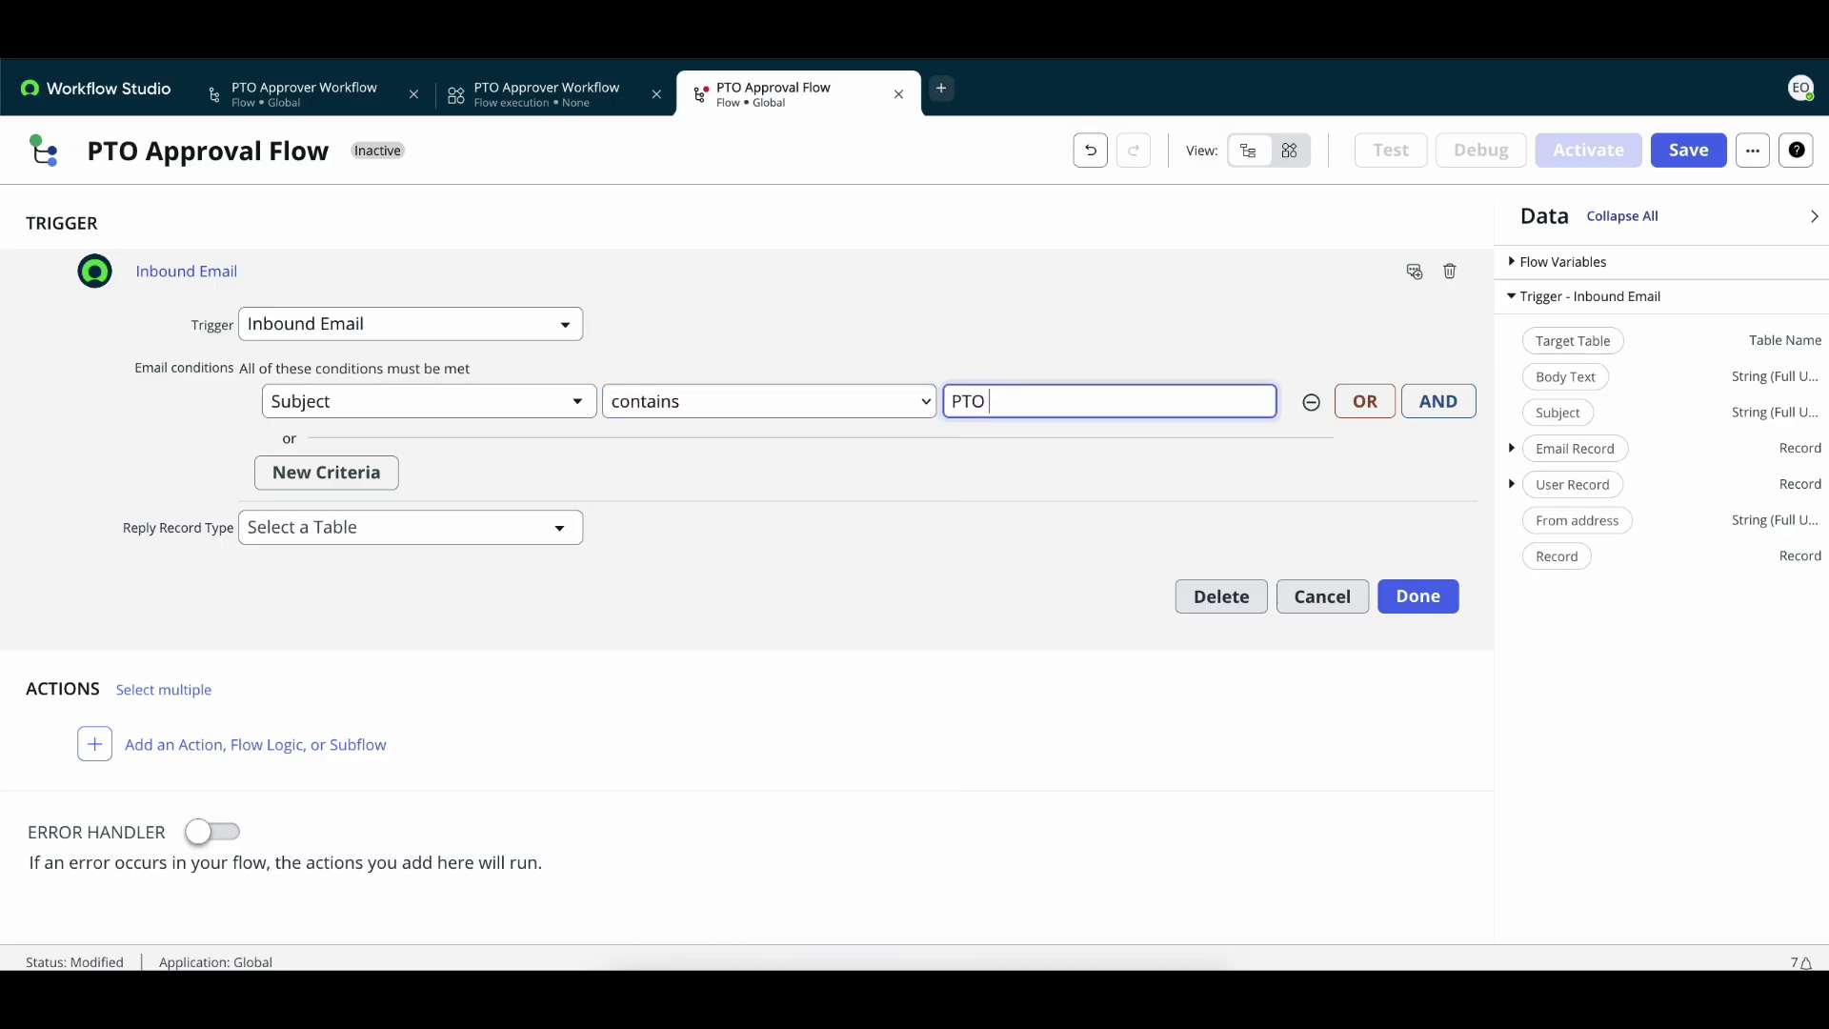
{"action": "type", "text": "Request"}
{"action": "key", "text": "ctrl+a"}
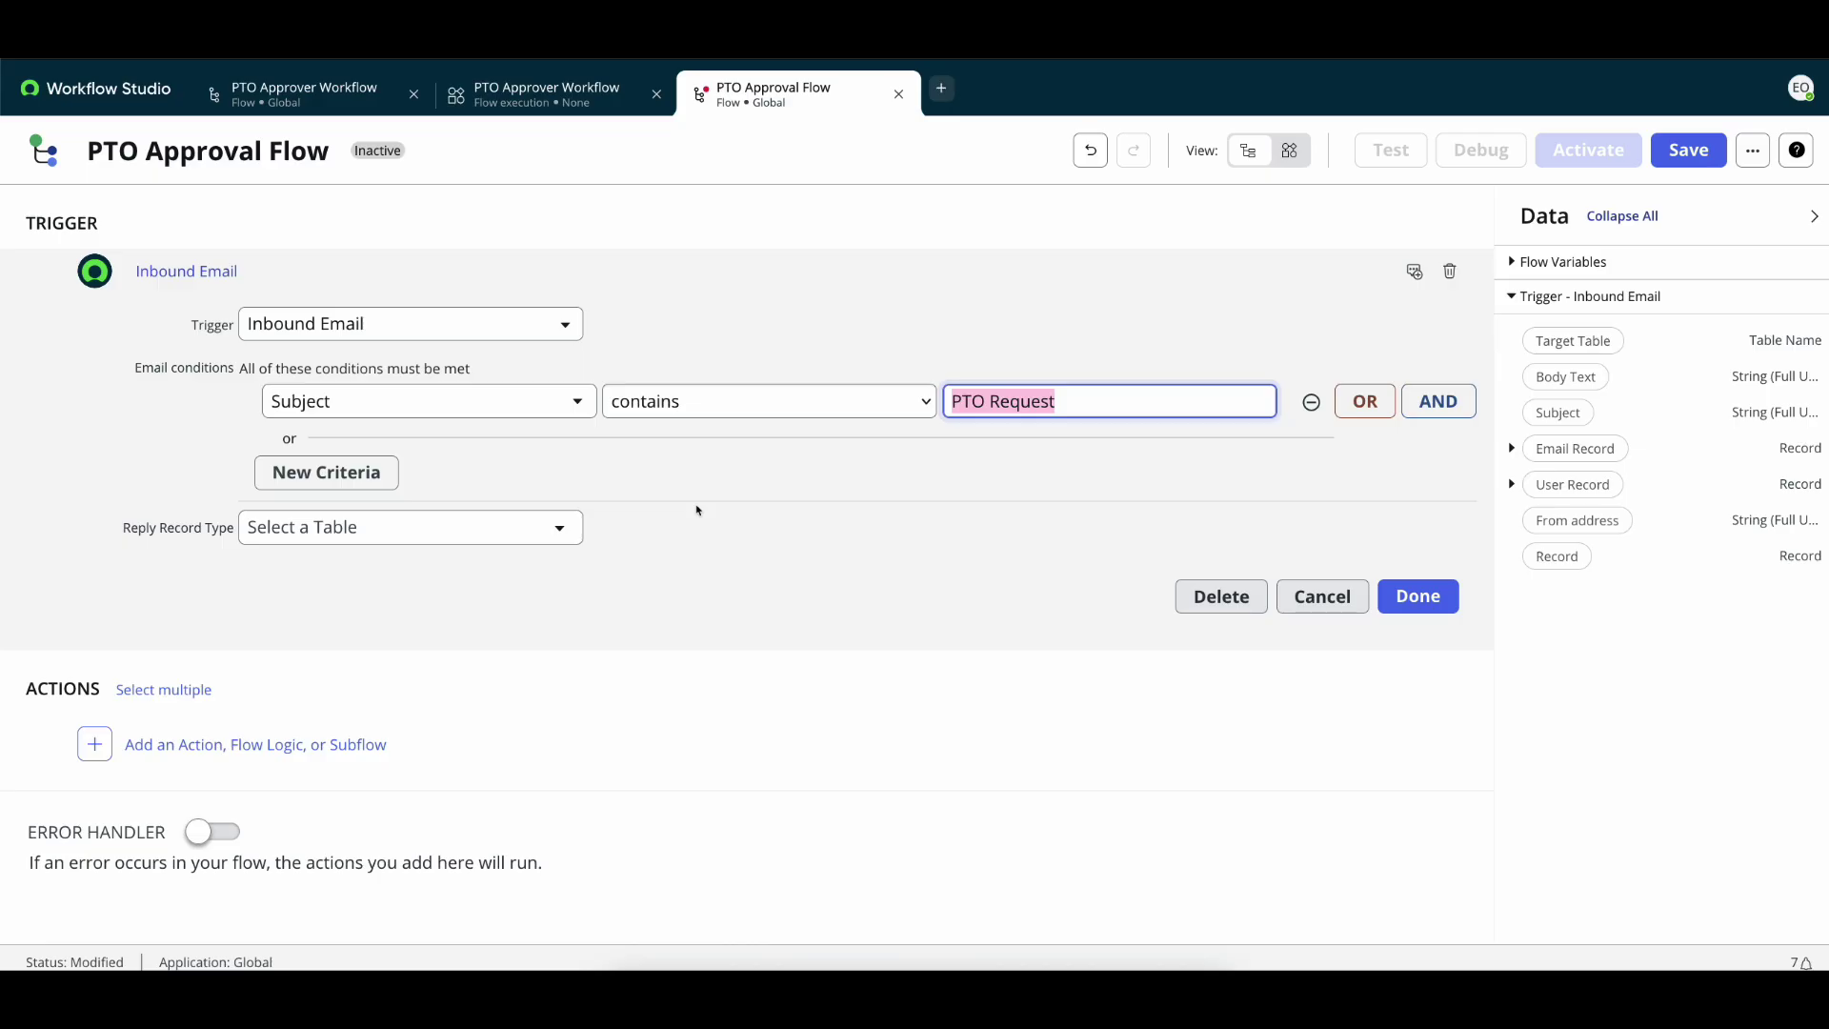
{"action": "left_click", "coordinate": [1397, 596]}
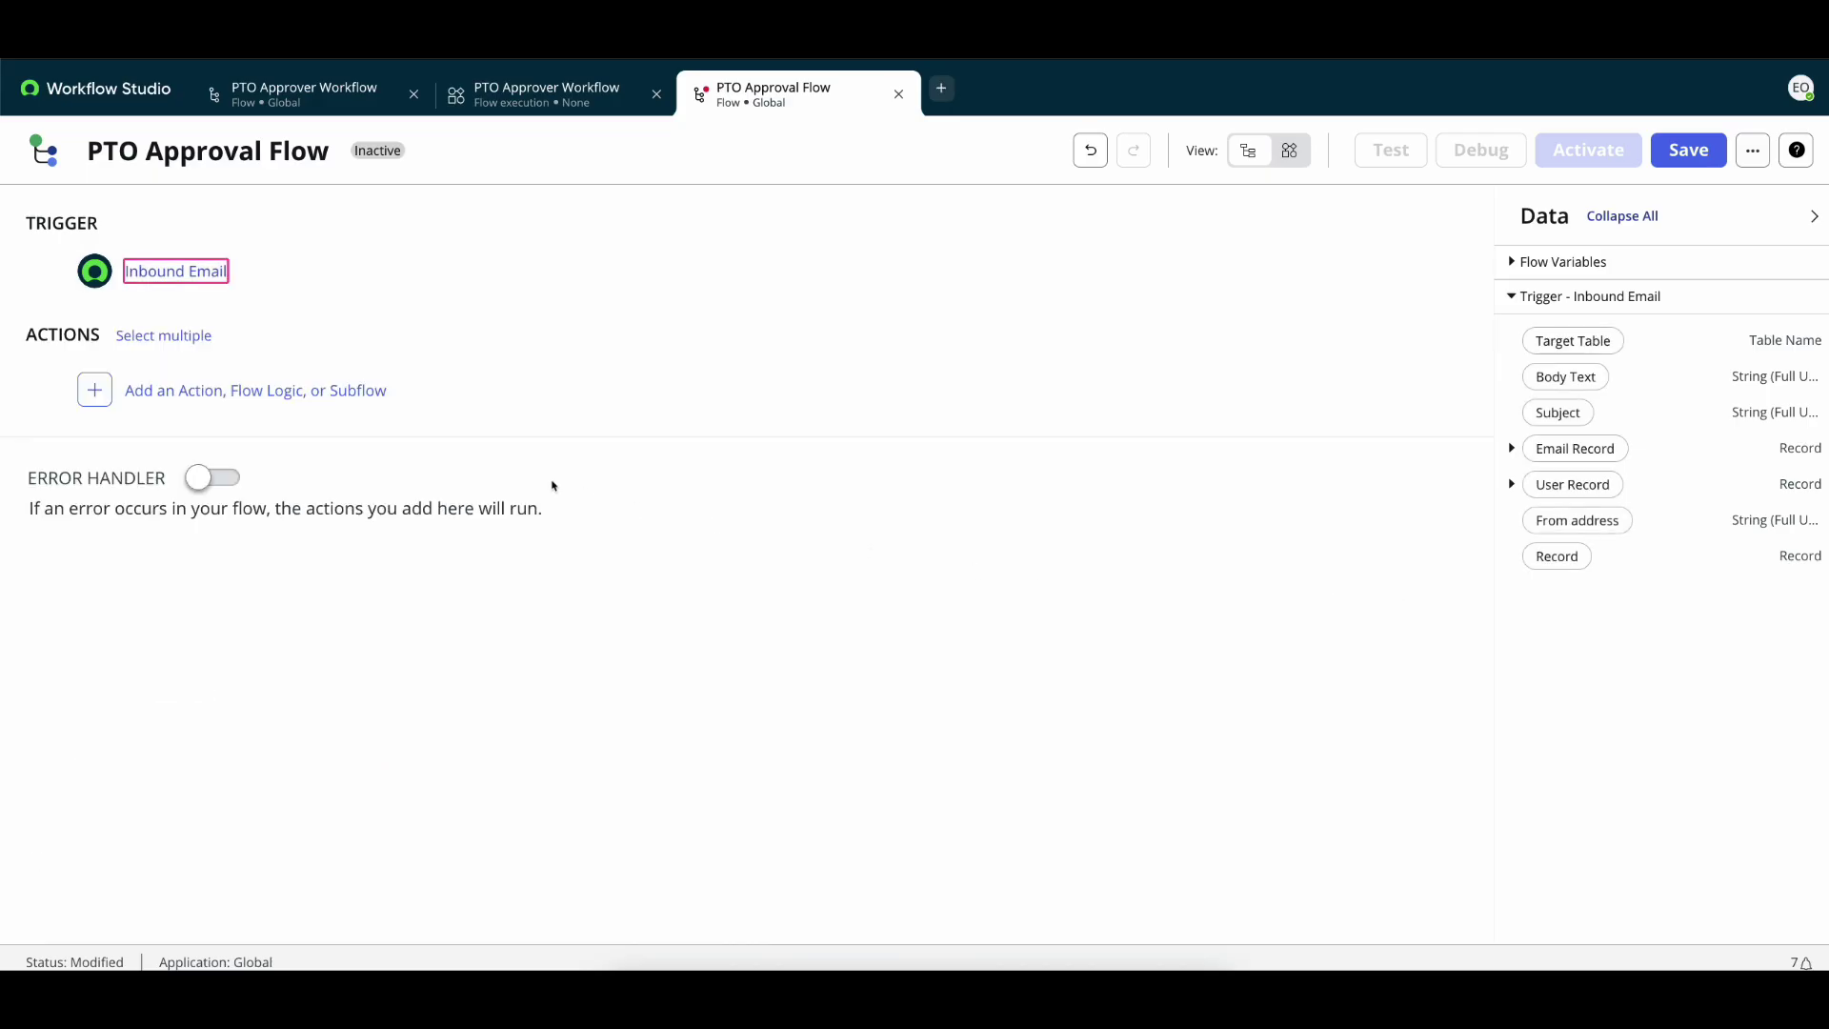
- Add the Execute Skill action from the Now Assist Skill Kit spoke as the flow's first action
{"action": "left_click", "coordinate": [243, 391]}
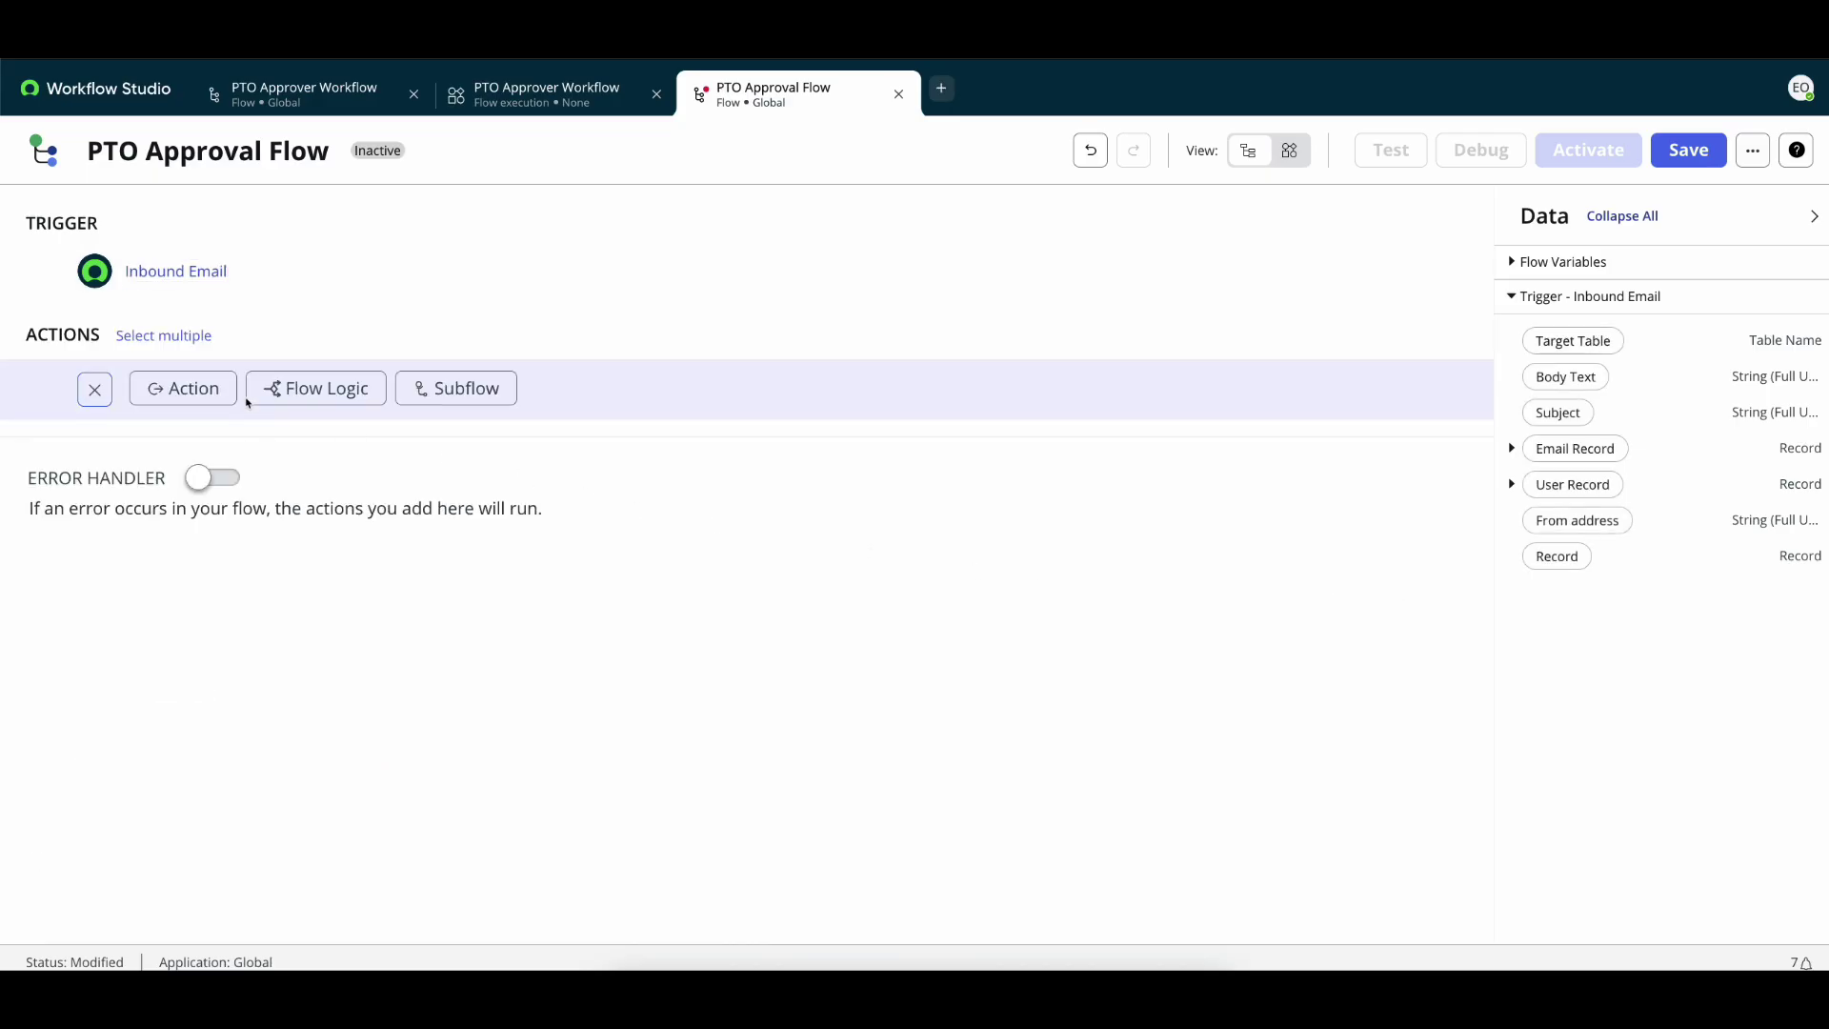
{"action": "left_click", "coordinate": [184, 388]}
{"action": "type", "text": "skill kit"}
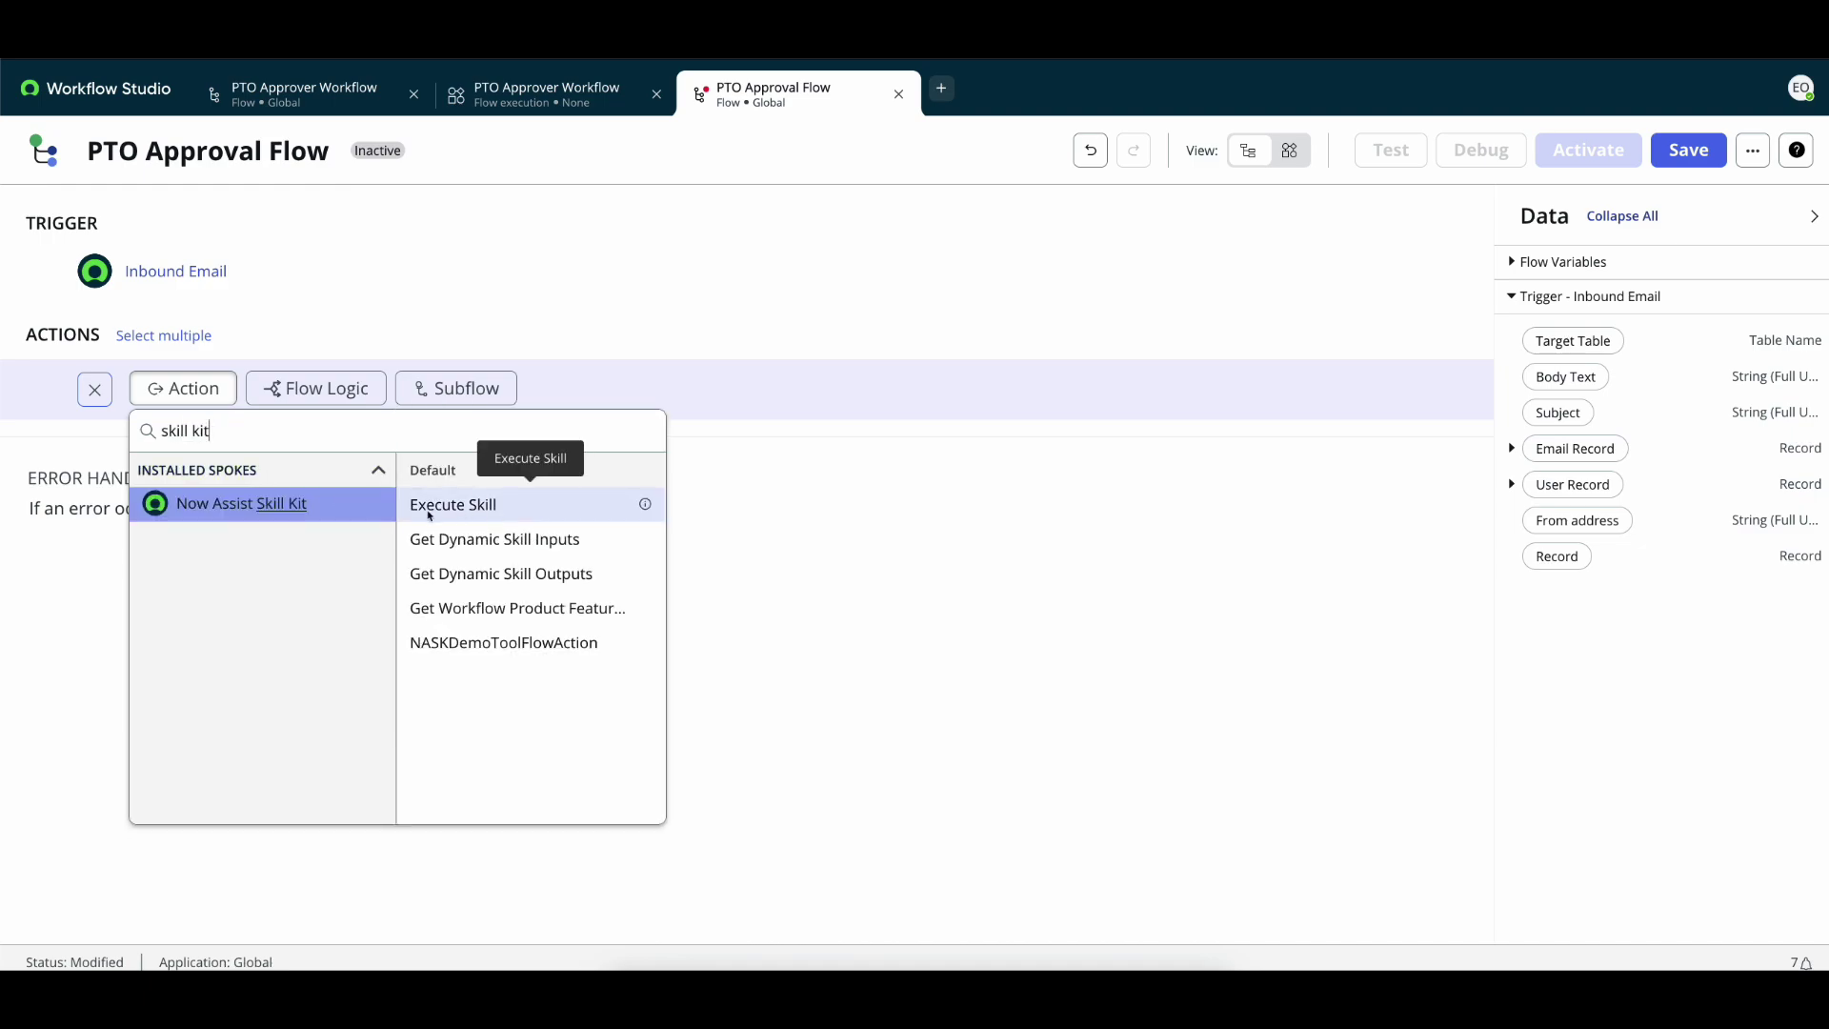
{"action": "left_click", "coordinate": [475, 515]}
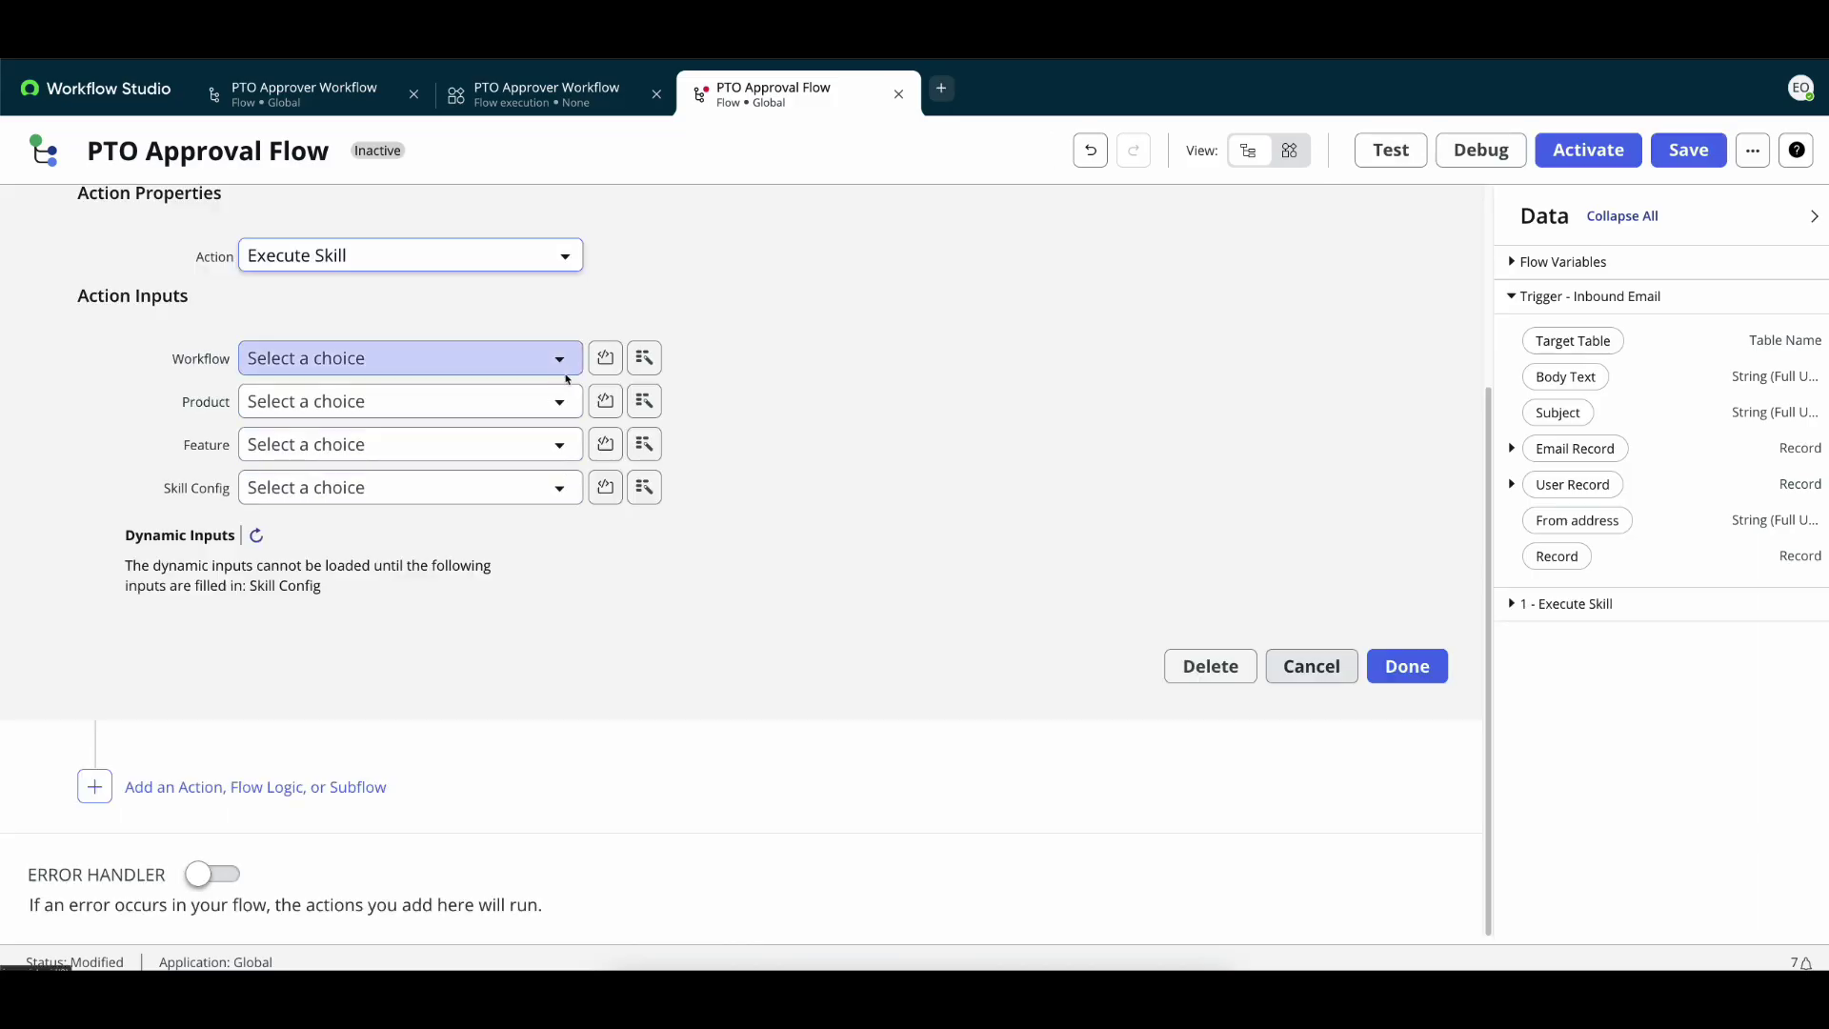
- Set the Execute Skill inputs to workflow Employee, product HRSD, feature PTO and skill config Estimate time to complete
{"action": "left_click", "coordinate": [563, 370]}
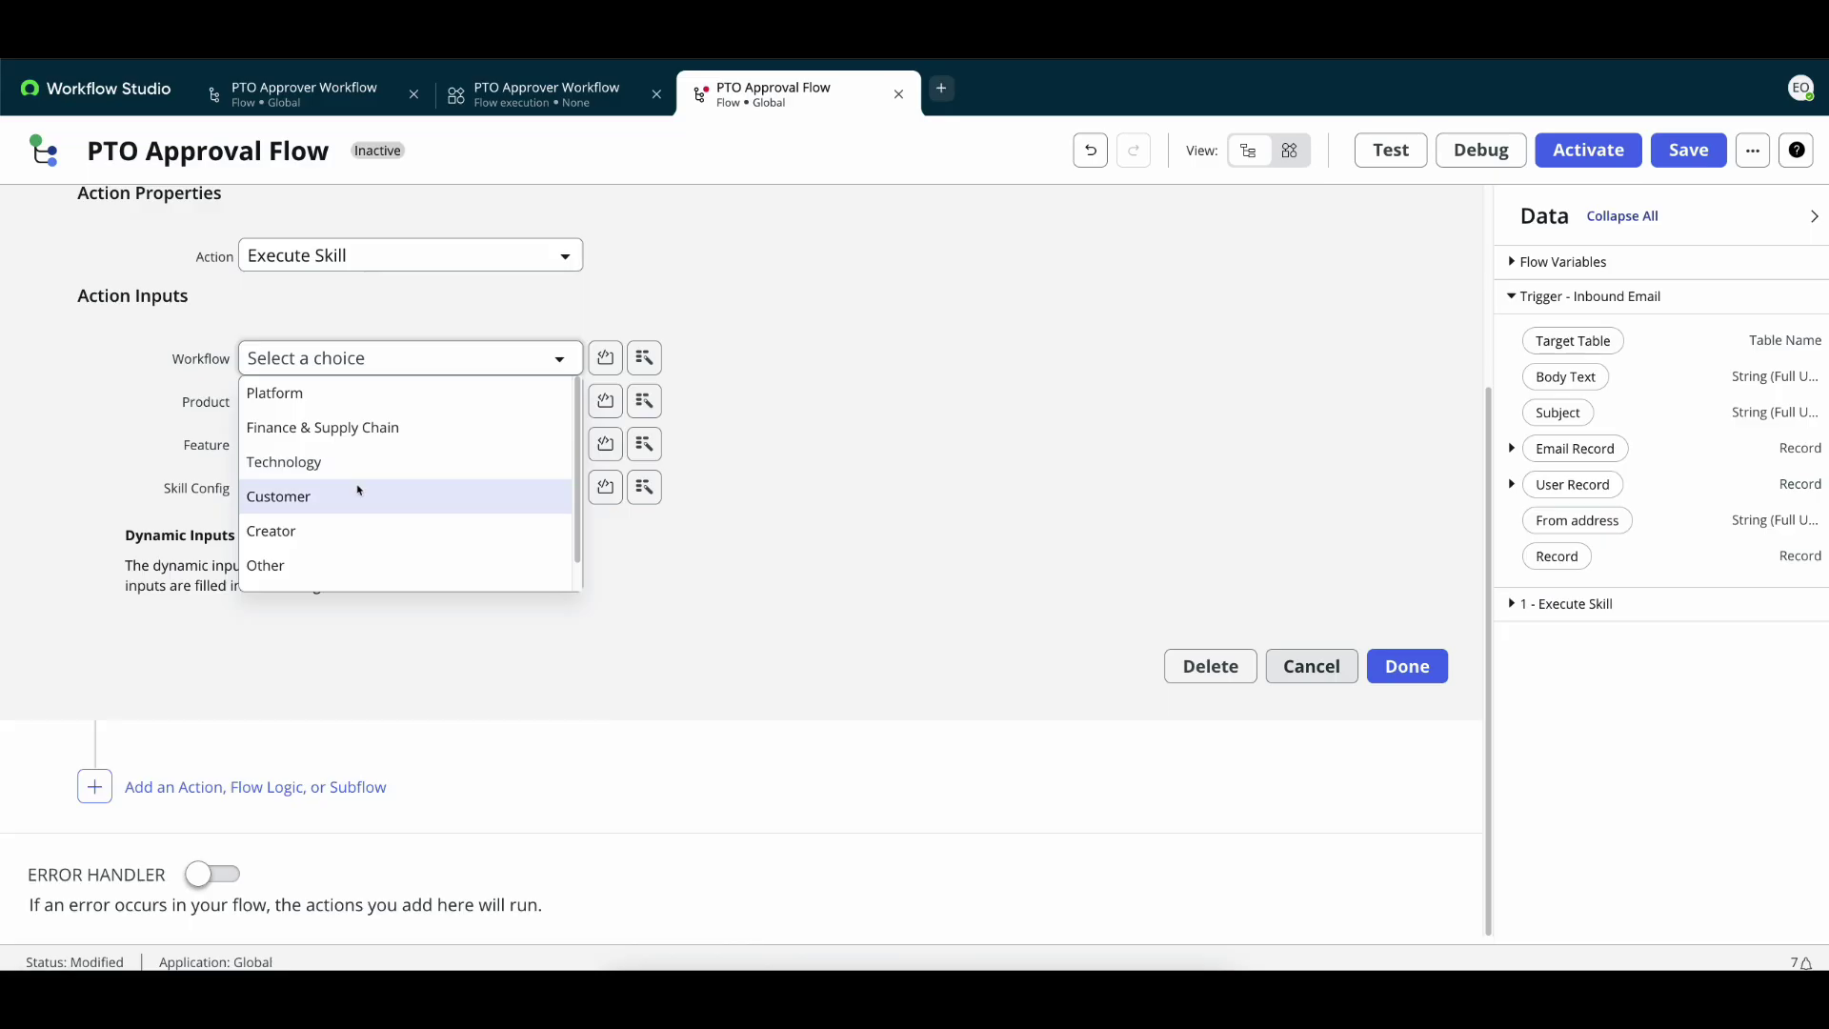
{"action": "scroll", "coordinate": [312, 537], "scroll_direction": "down", "scroll_amount": 1}
{"action": "left_click", "coordinate": [286, 574]}
{"action": "left_click", "coordinate": [381, 402]}
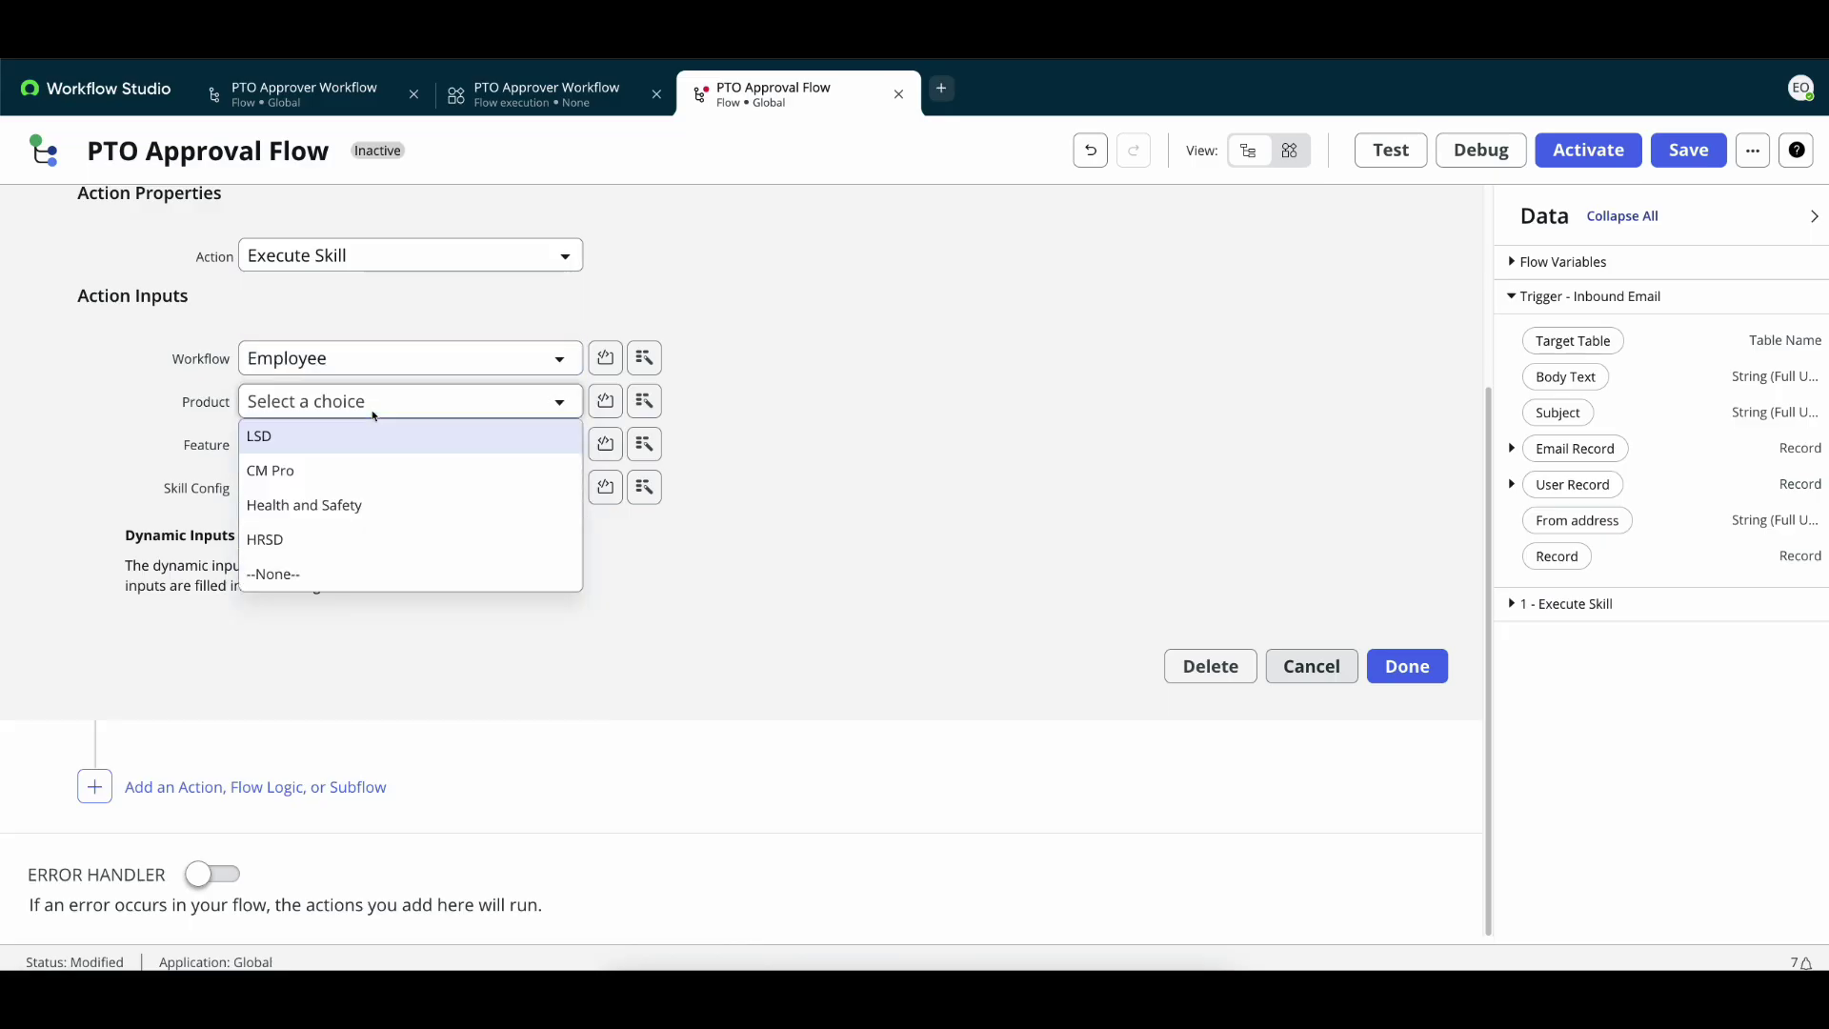
{"action": "left_click", "coordinate": [329, 539]}
{"action": "left_click", "coordinate": [358, 456]}
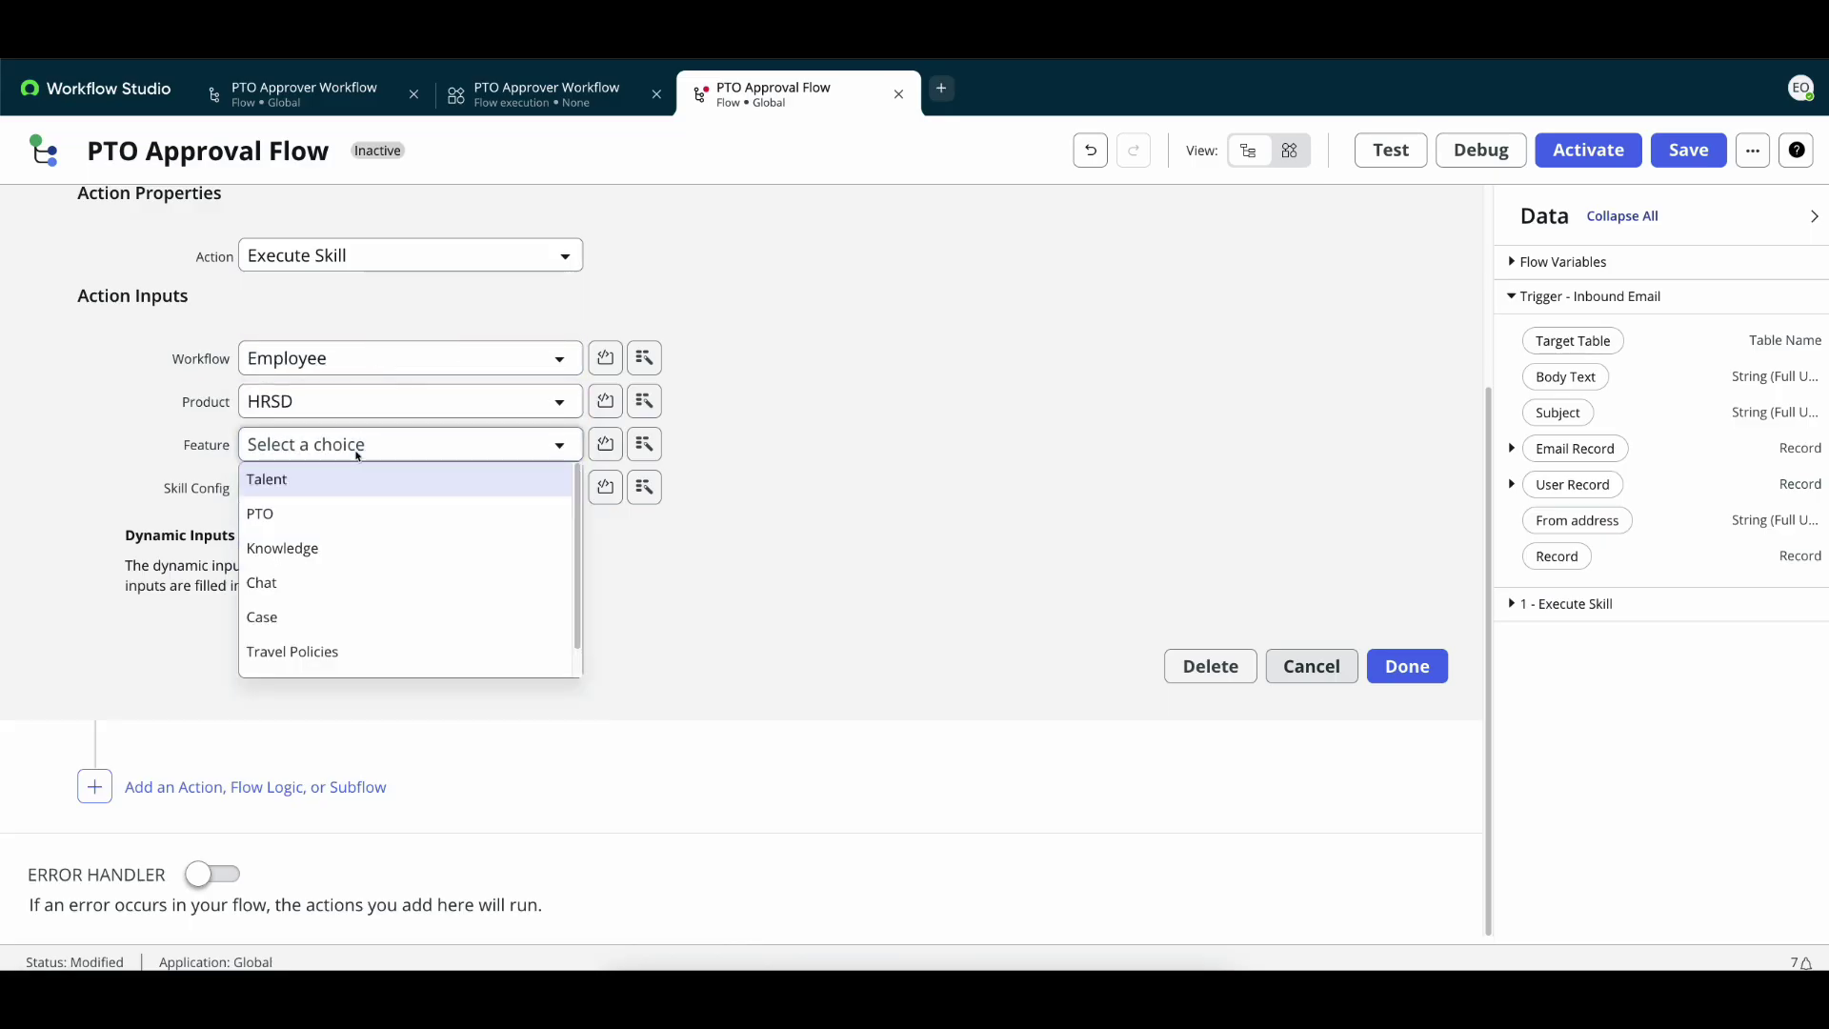
{"action": "left_click", "coordinate": [314, 517]}
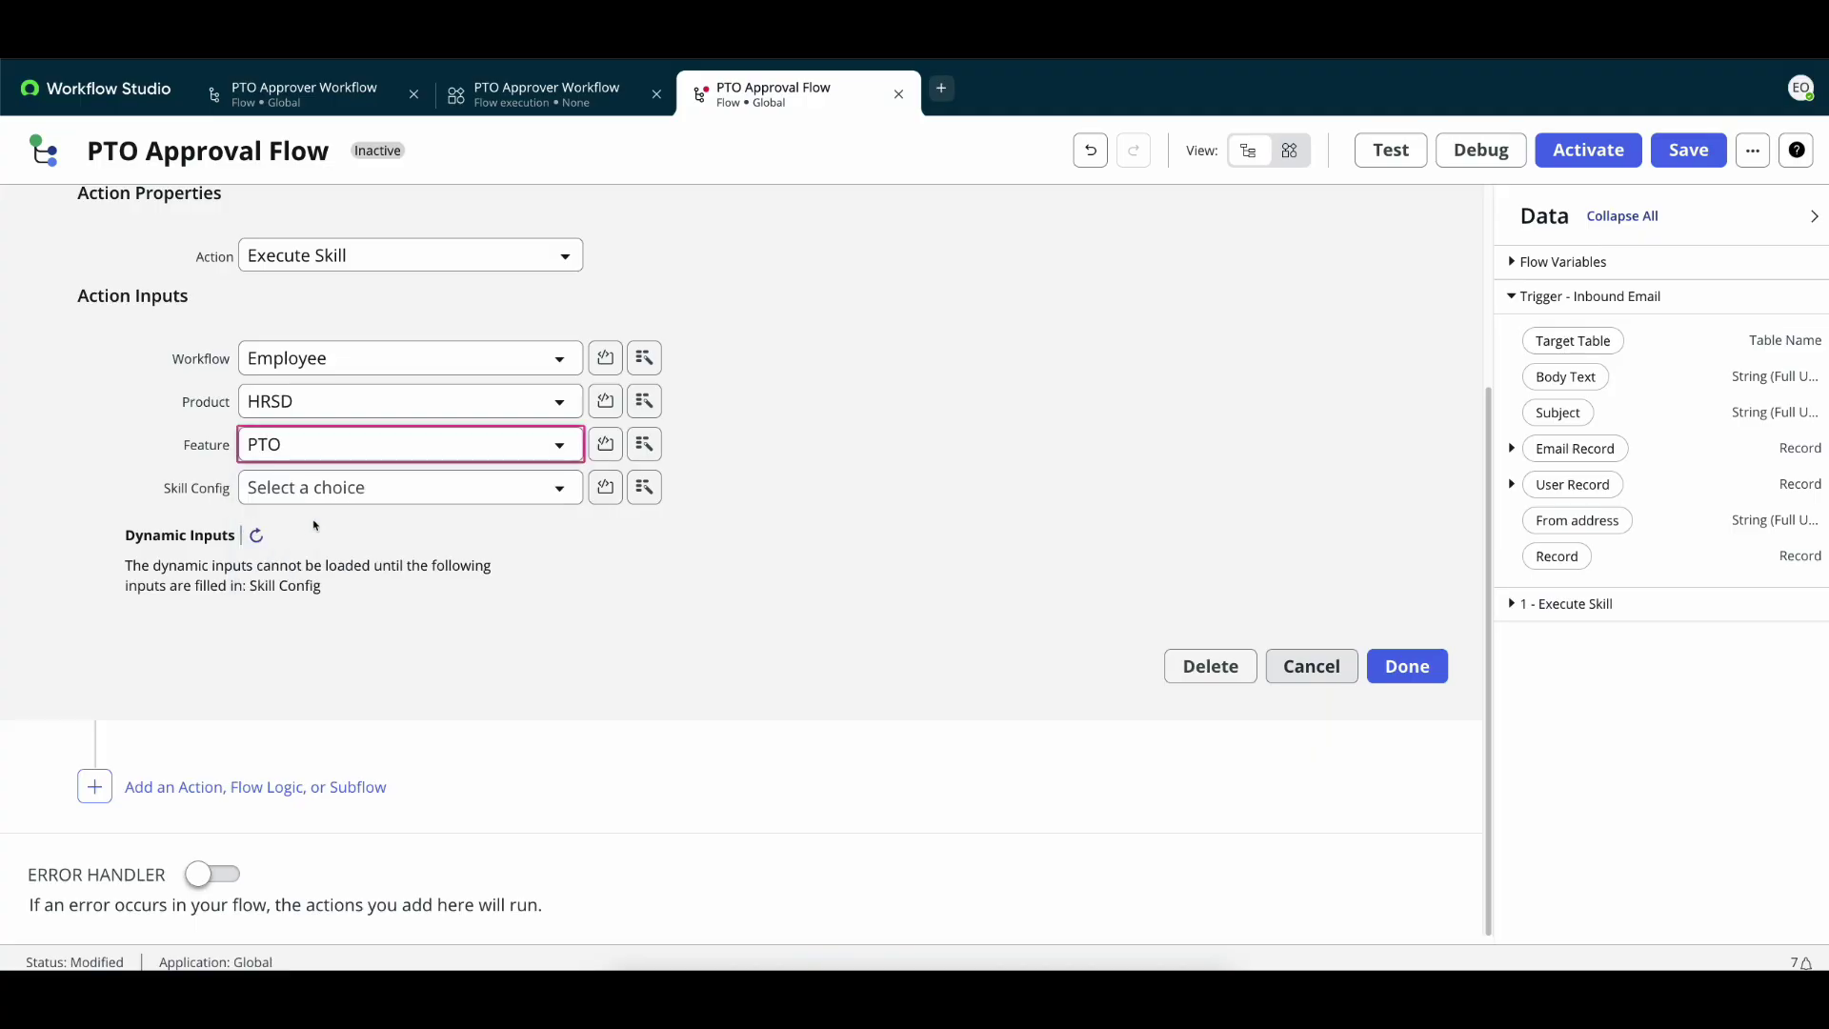
{"action": "left_click", "coordinate": [366, 495]}
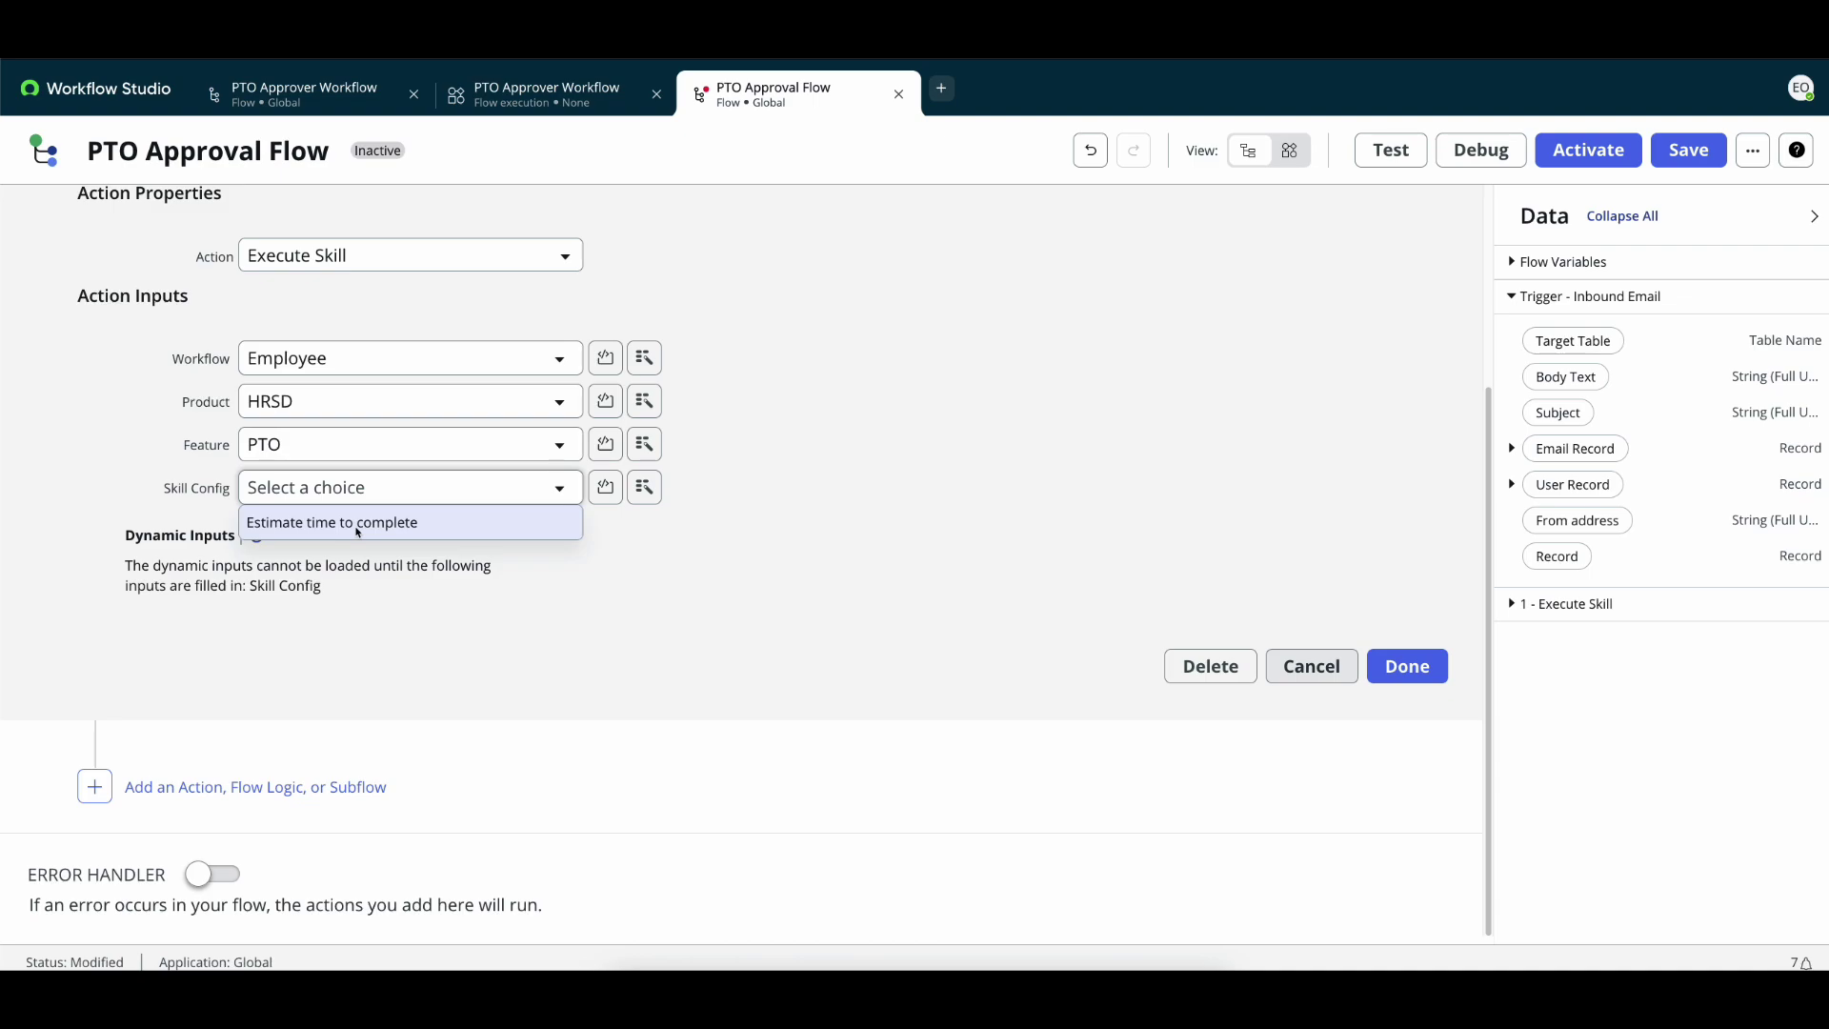
{"action": "left_click", "coordinate": [357, 530]}
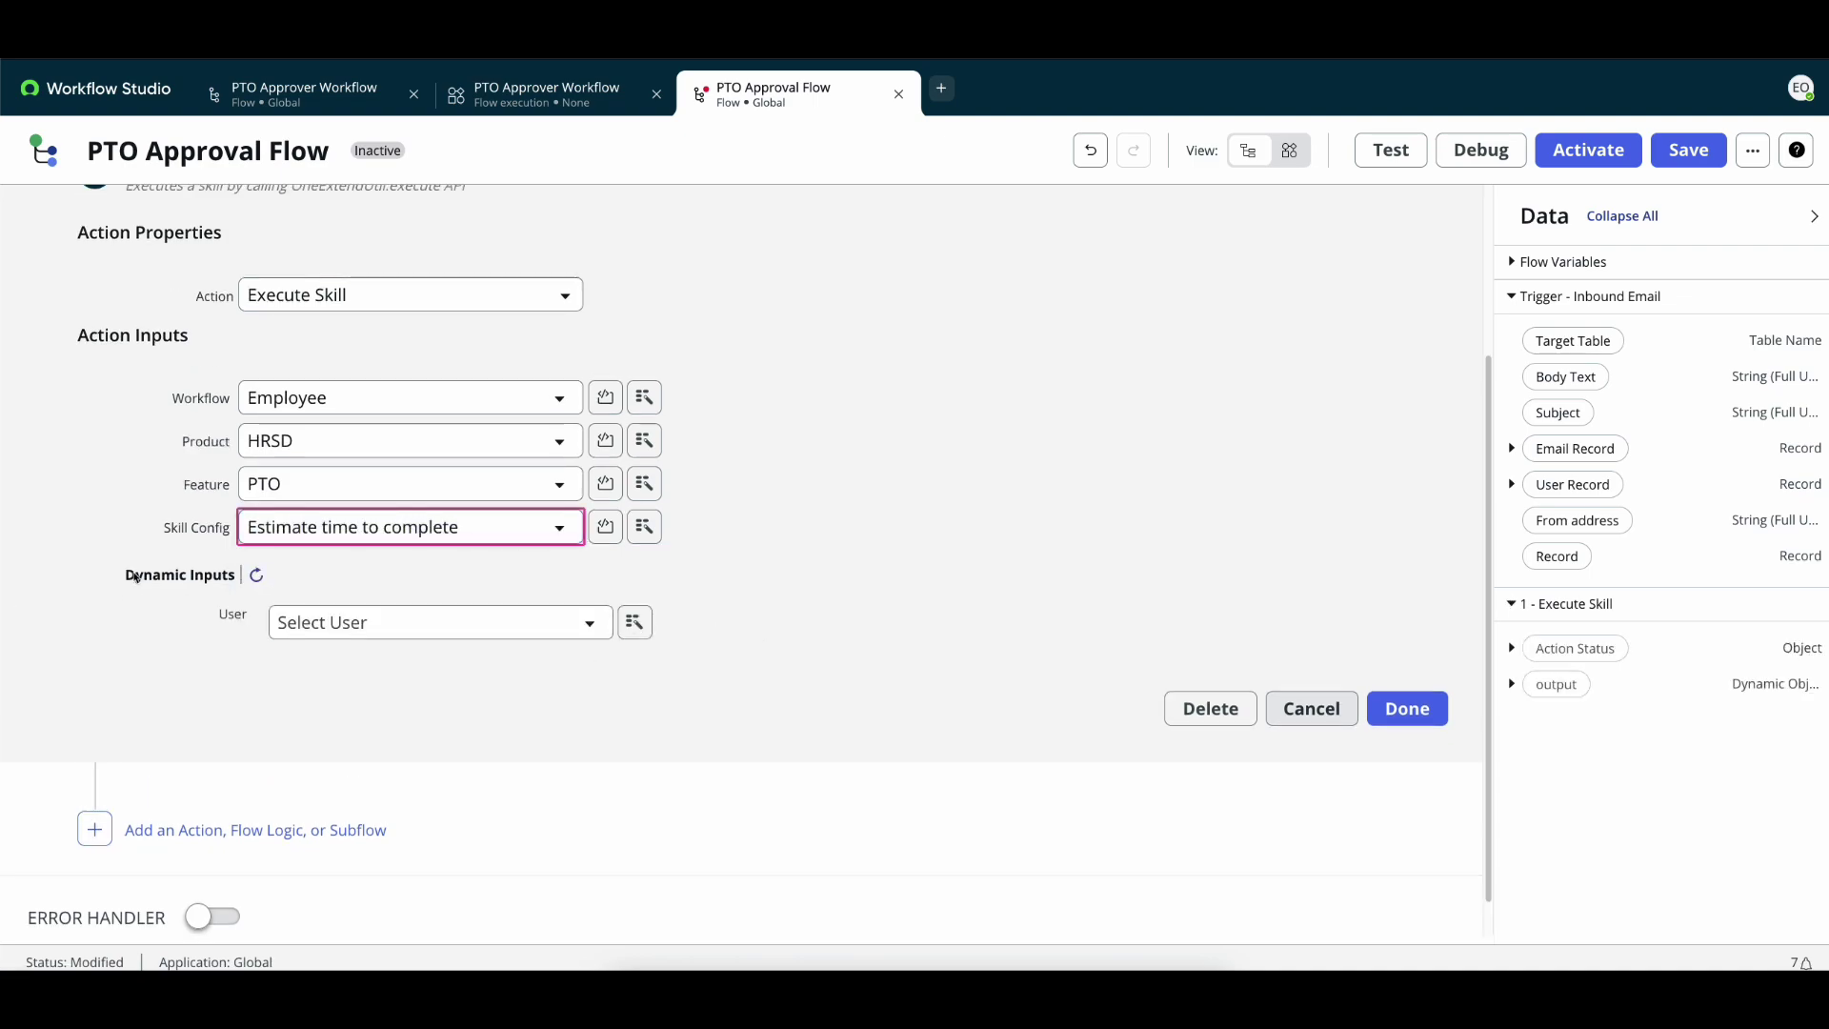
- Map the skill's User input to the Inbound Email trigger's User Record and finish the Execute Skill action
{"action": "left_click", "coordinate": [370, 636]}
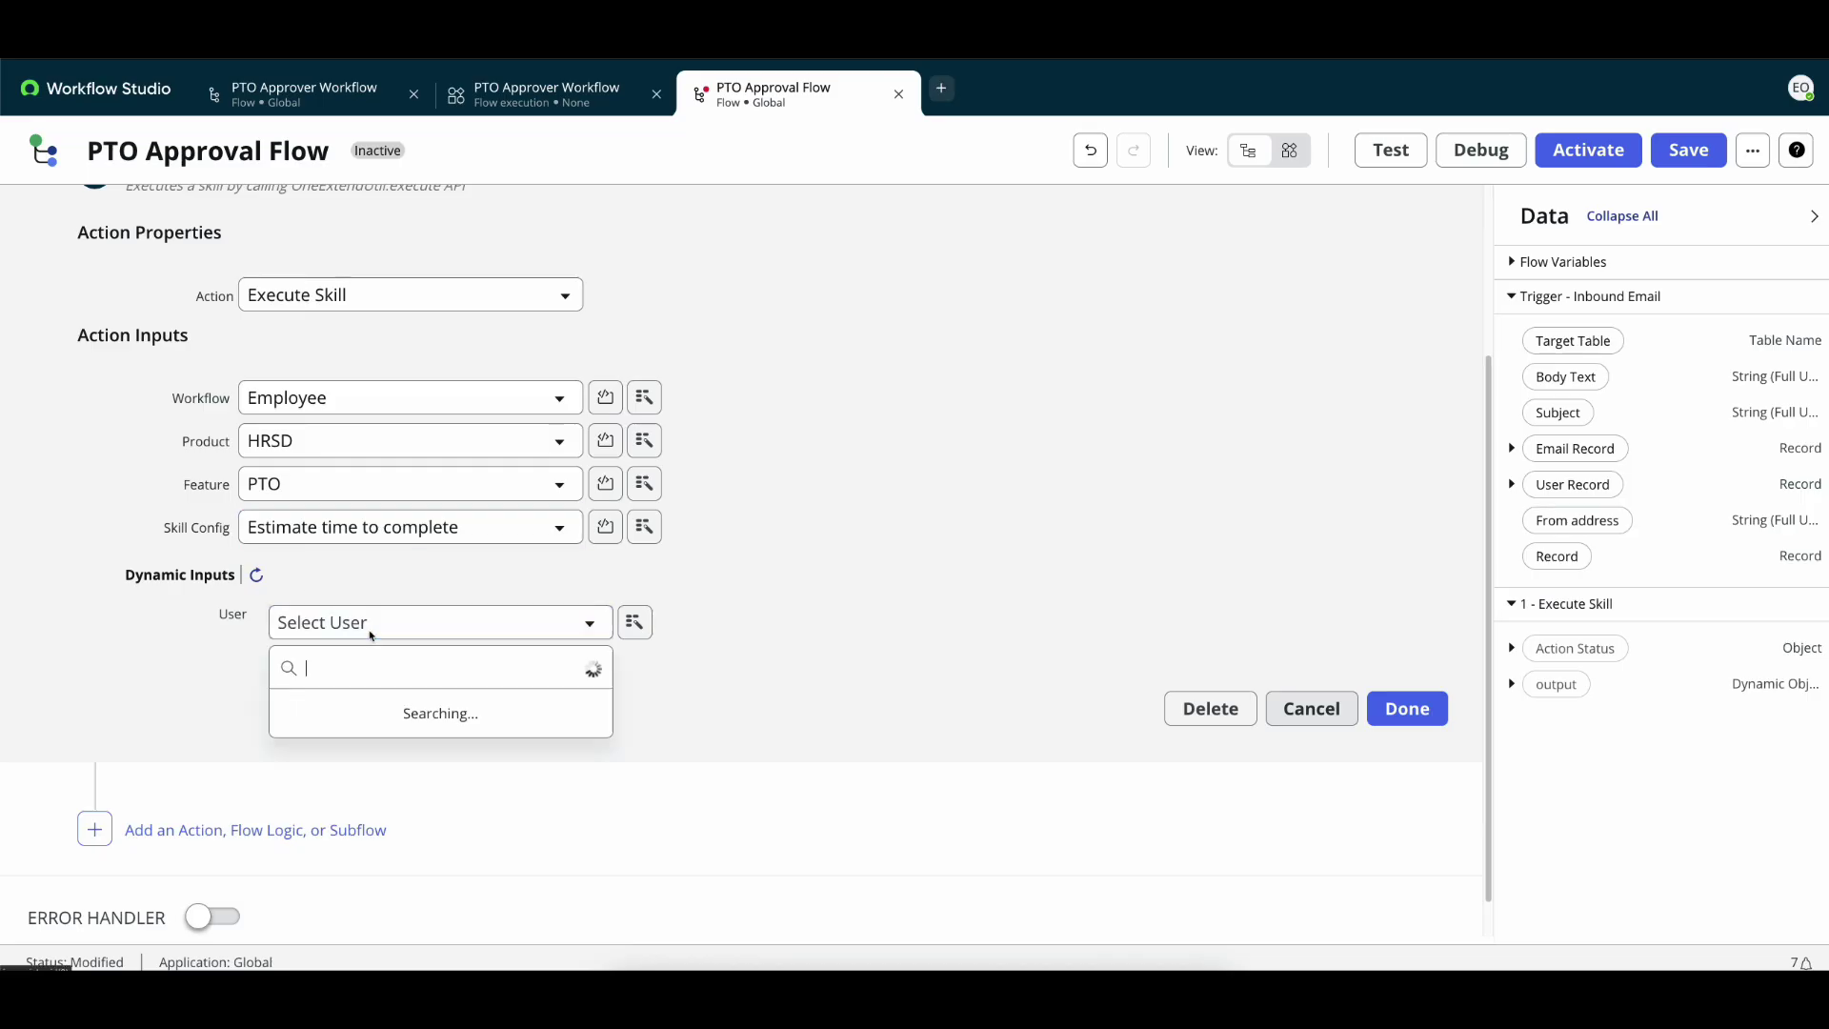
{"action": "left_click", "coordinate": [772, 605]}
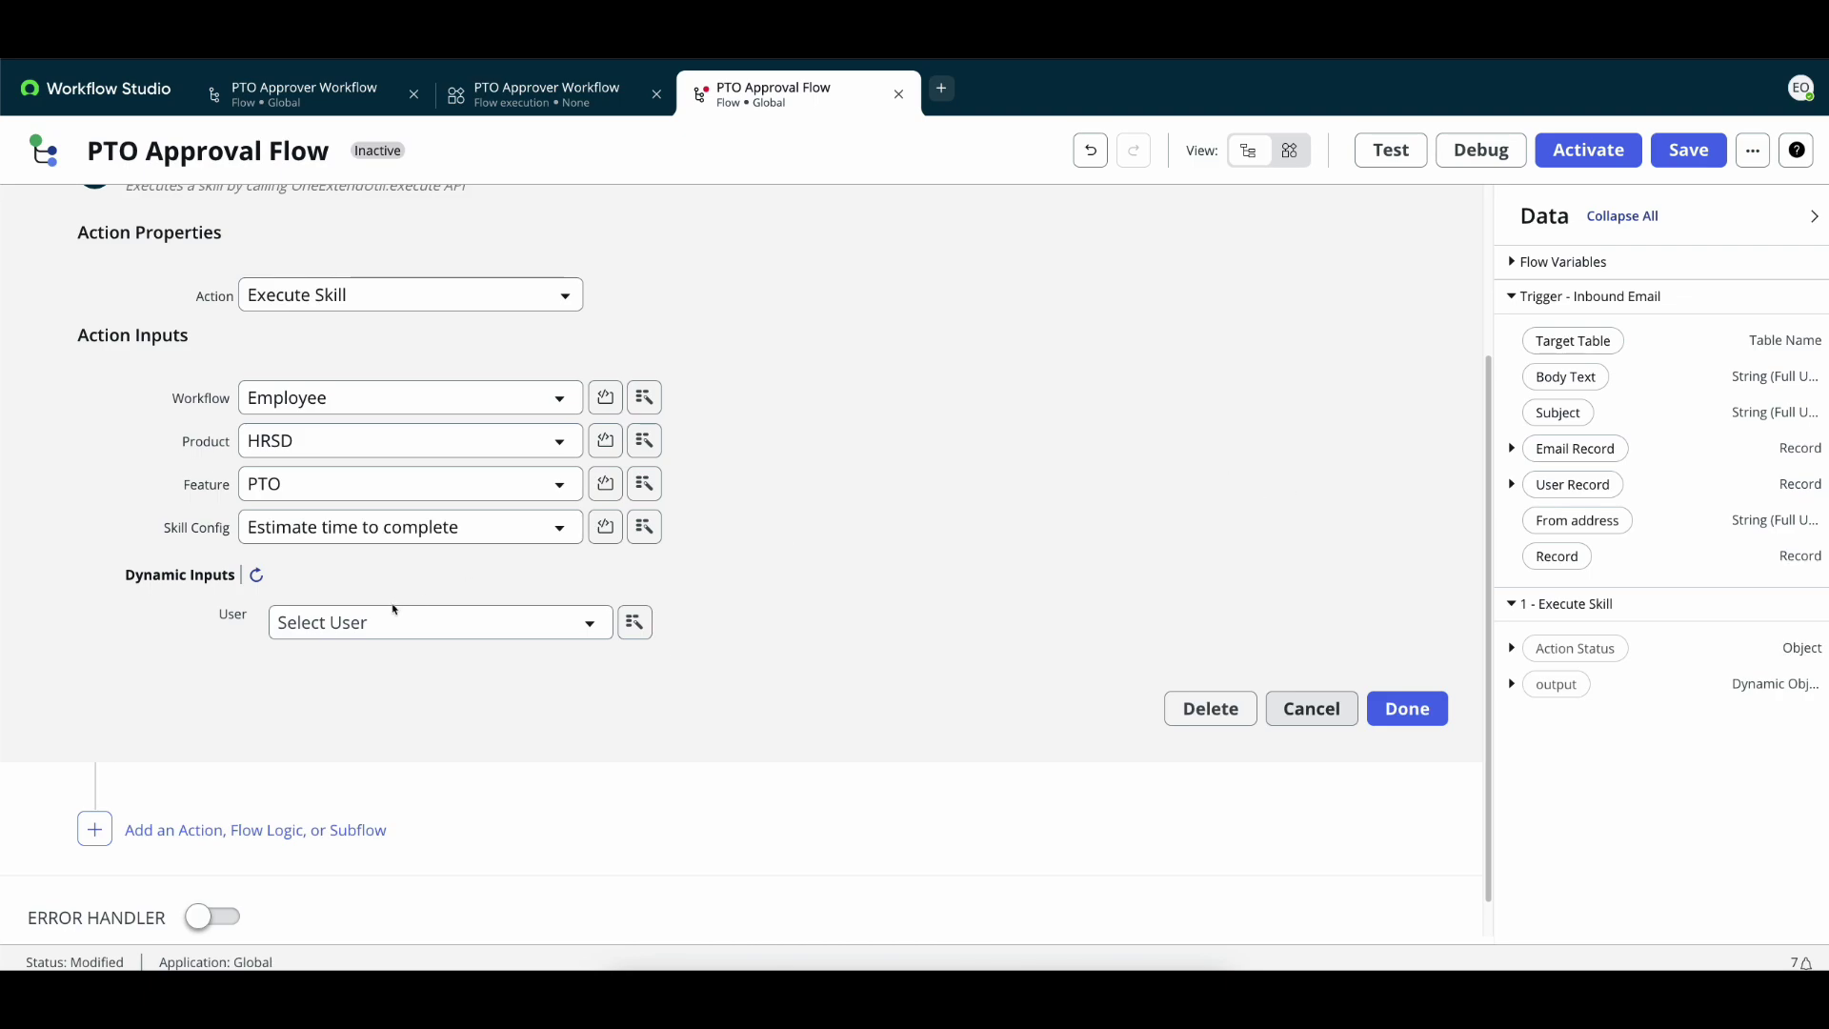
{"action": "scroll", "coordinate": [414, 289], "scroll_direction": "up", "scroll_amount": 3}
{"action": "scroll", "coordinate": [1352, 495], "scroll_direction": "down", "scroll_amount": 3}
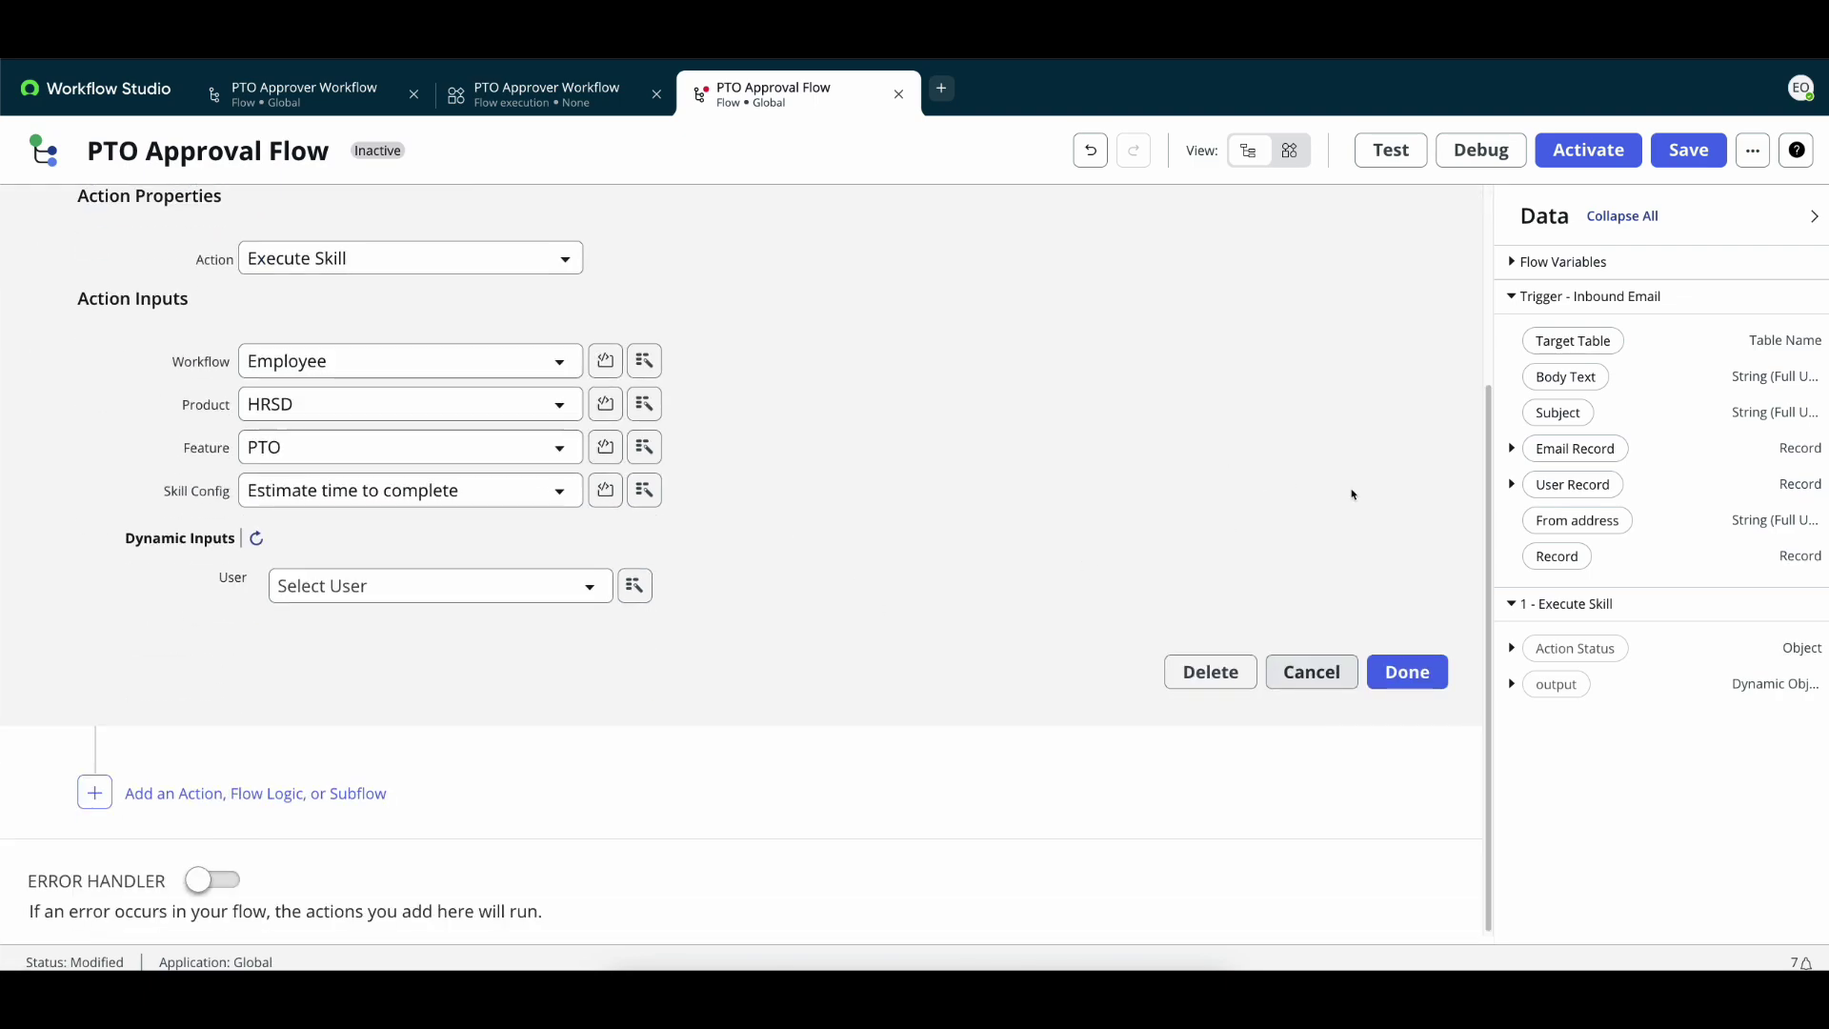
{"action": "left_click_drag", "start_coordinate": [1559, 488], "coordinate": [519, 597]}
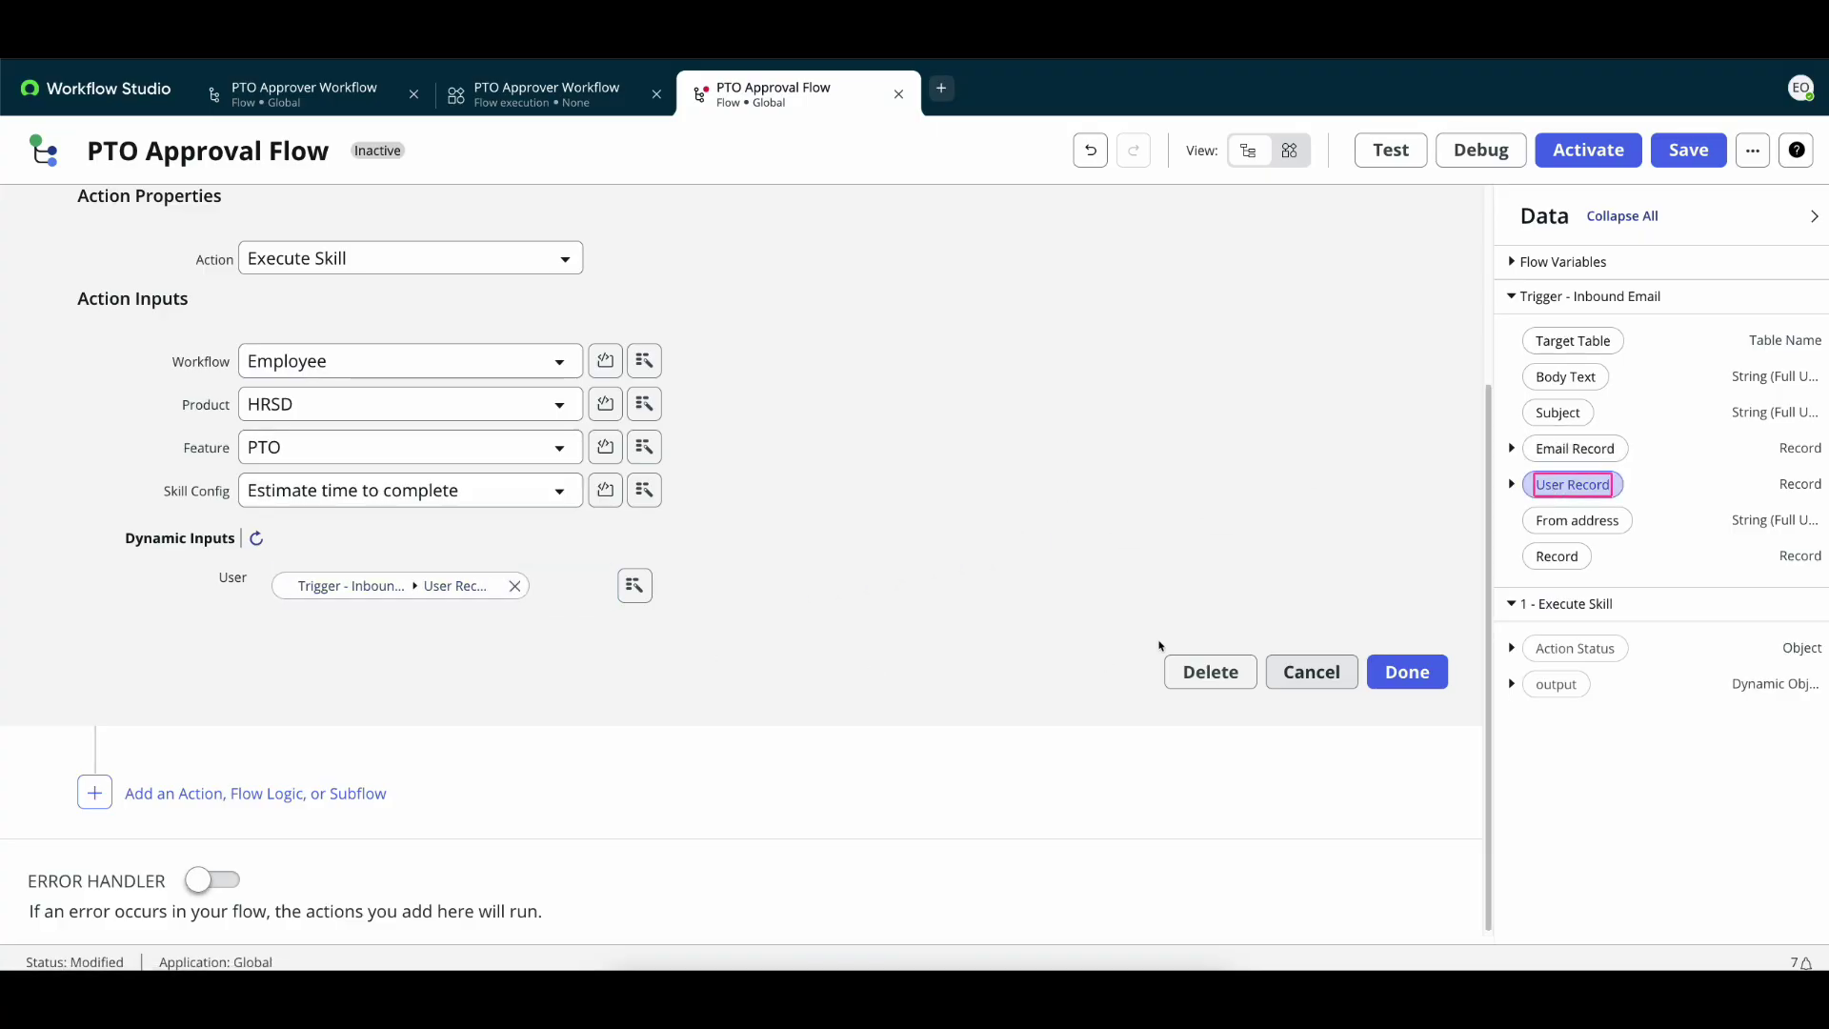
{"action": "left_click", "coordinate": [1407, 672]}
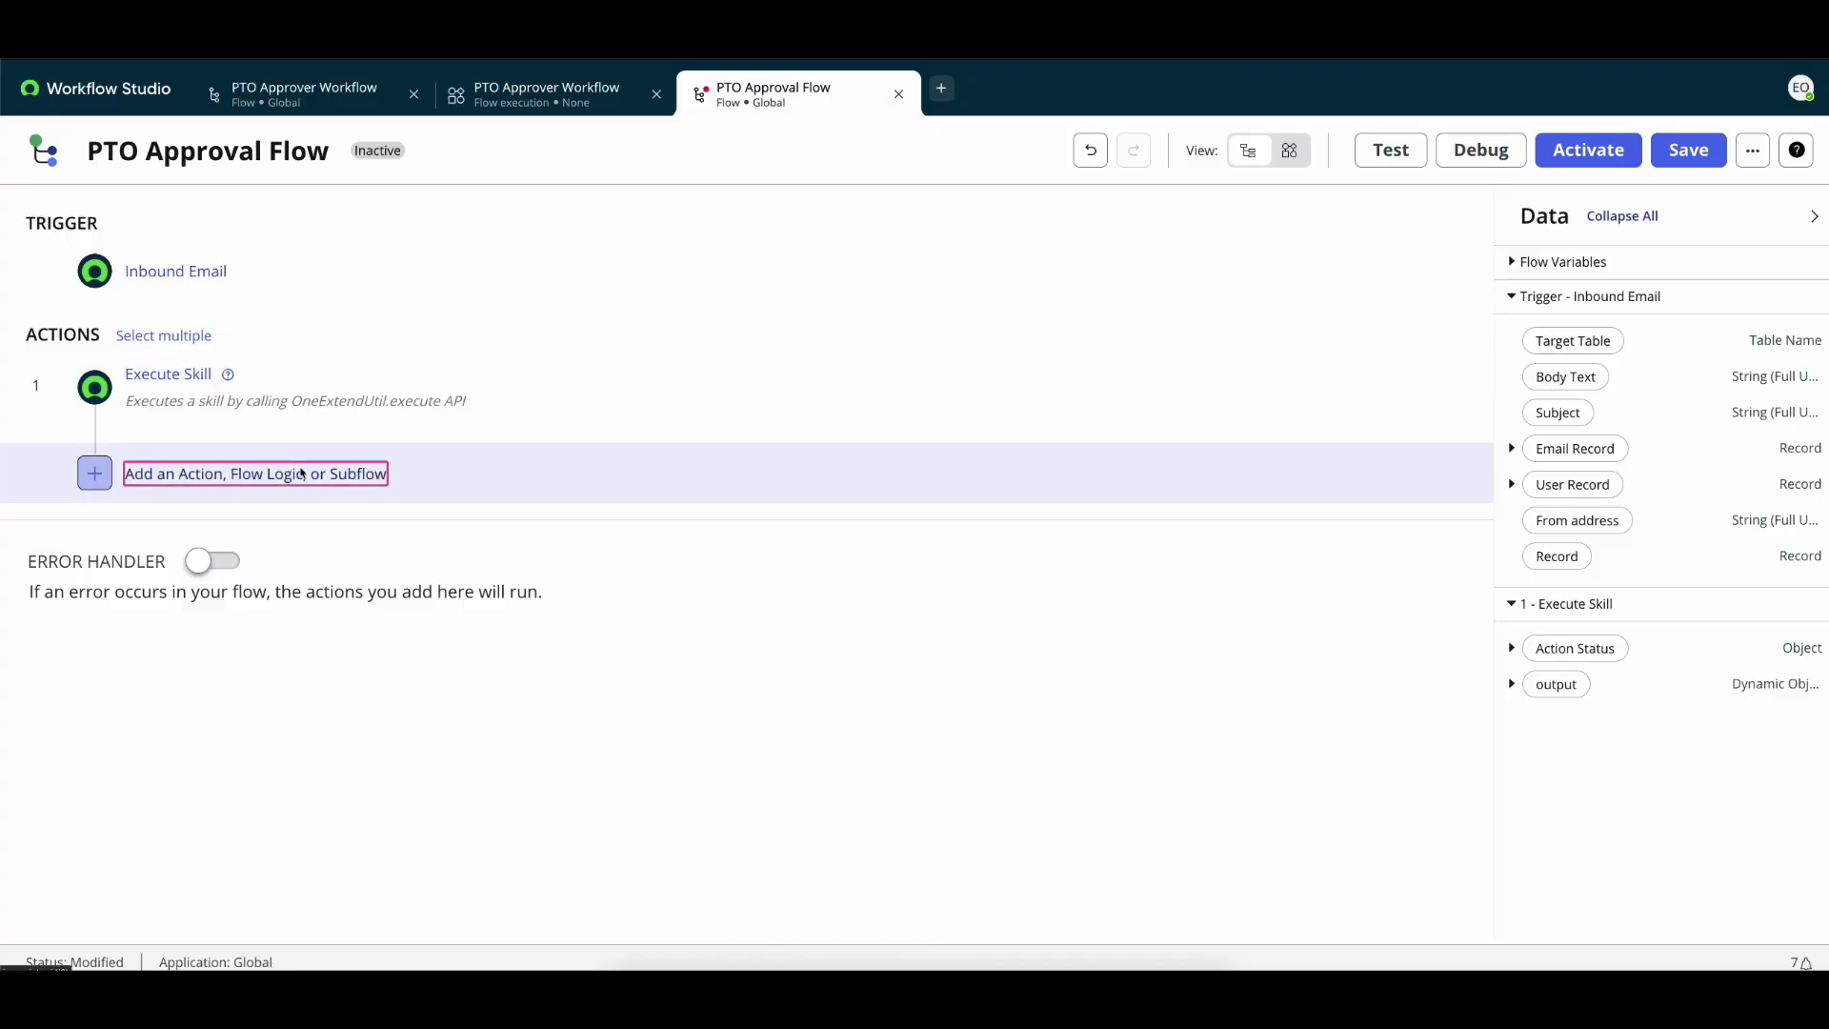
{"action": "left_click", "coordinate": [238, 473]}
{"action": "left_click", "coordinate": [185, 481]}
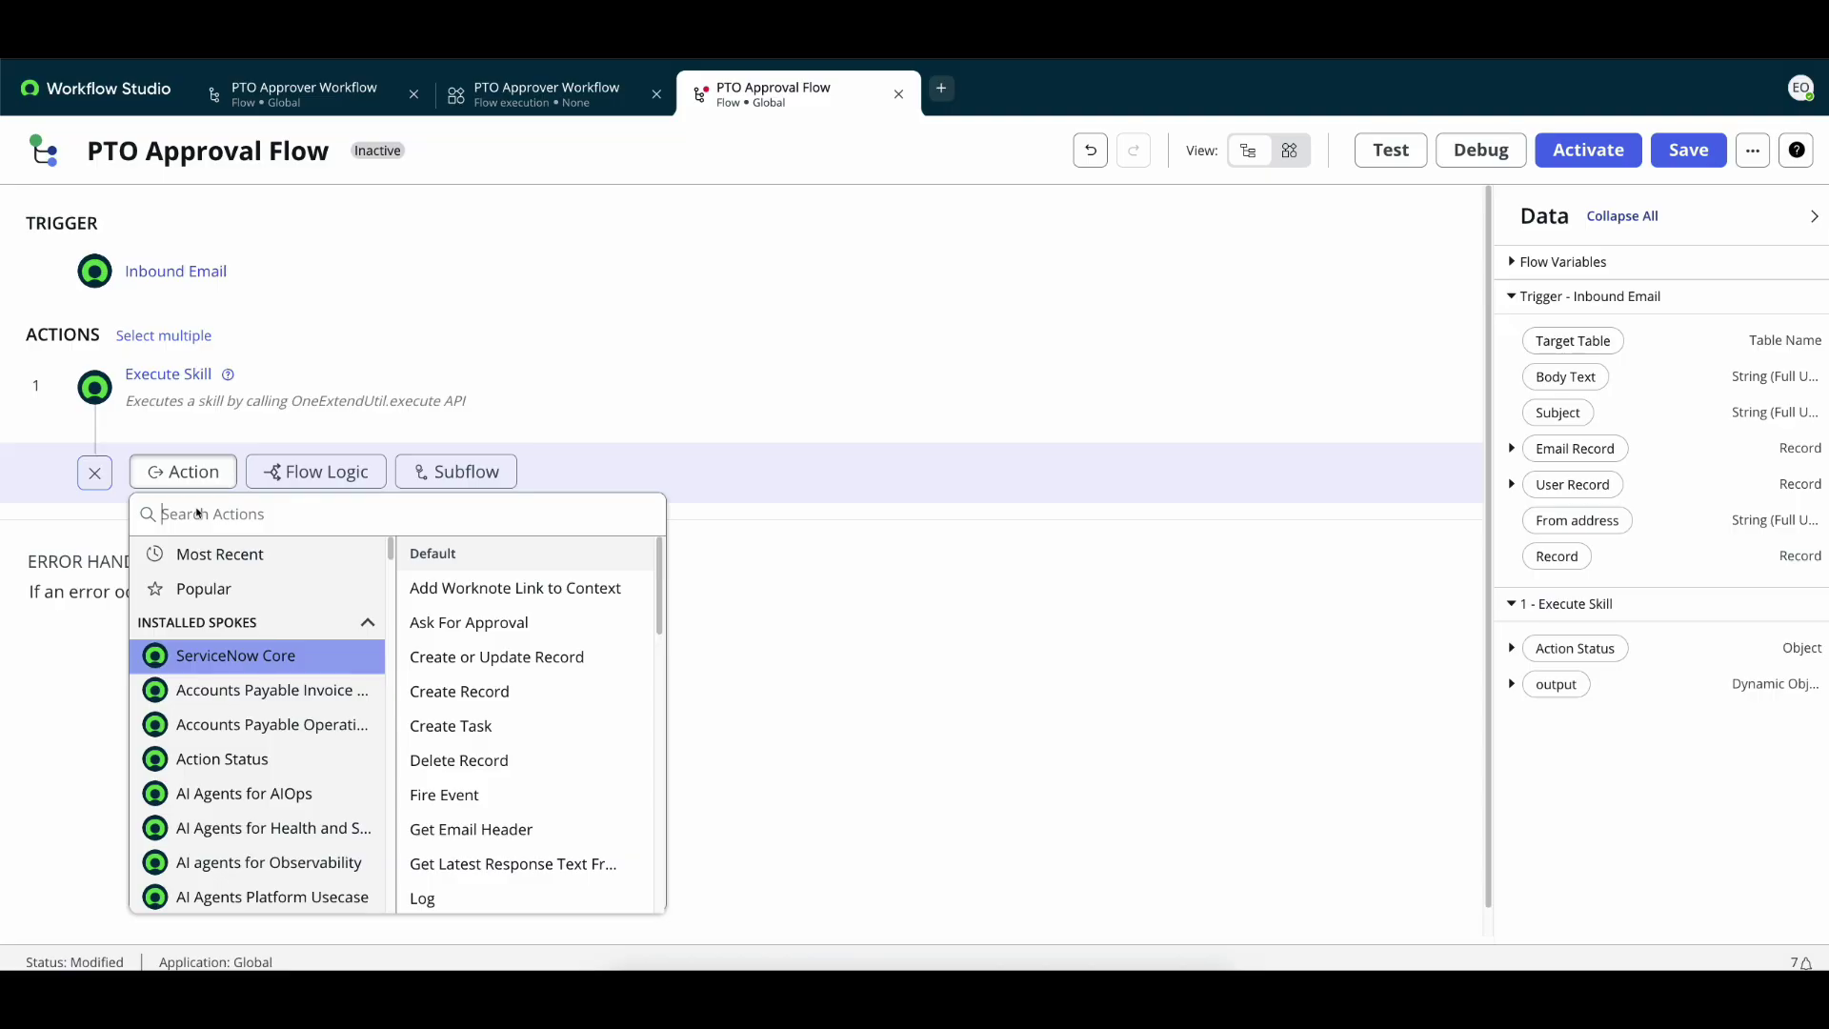
{"action": "type", "text": "request"}
{"action": "key", "text": "ctrl+a"}
{"action": "key", "text": "BackSpace"}
{"action": "type", "text": "create"}
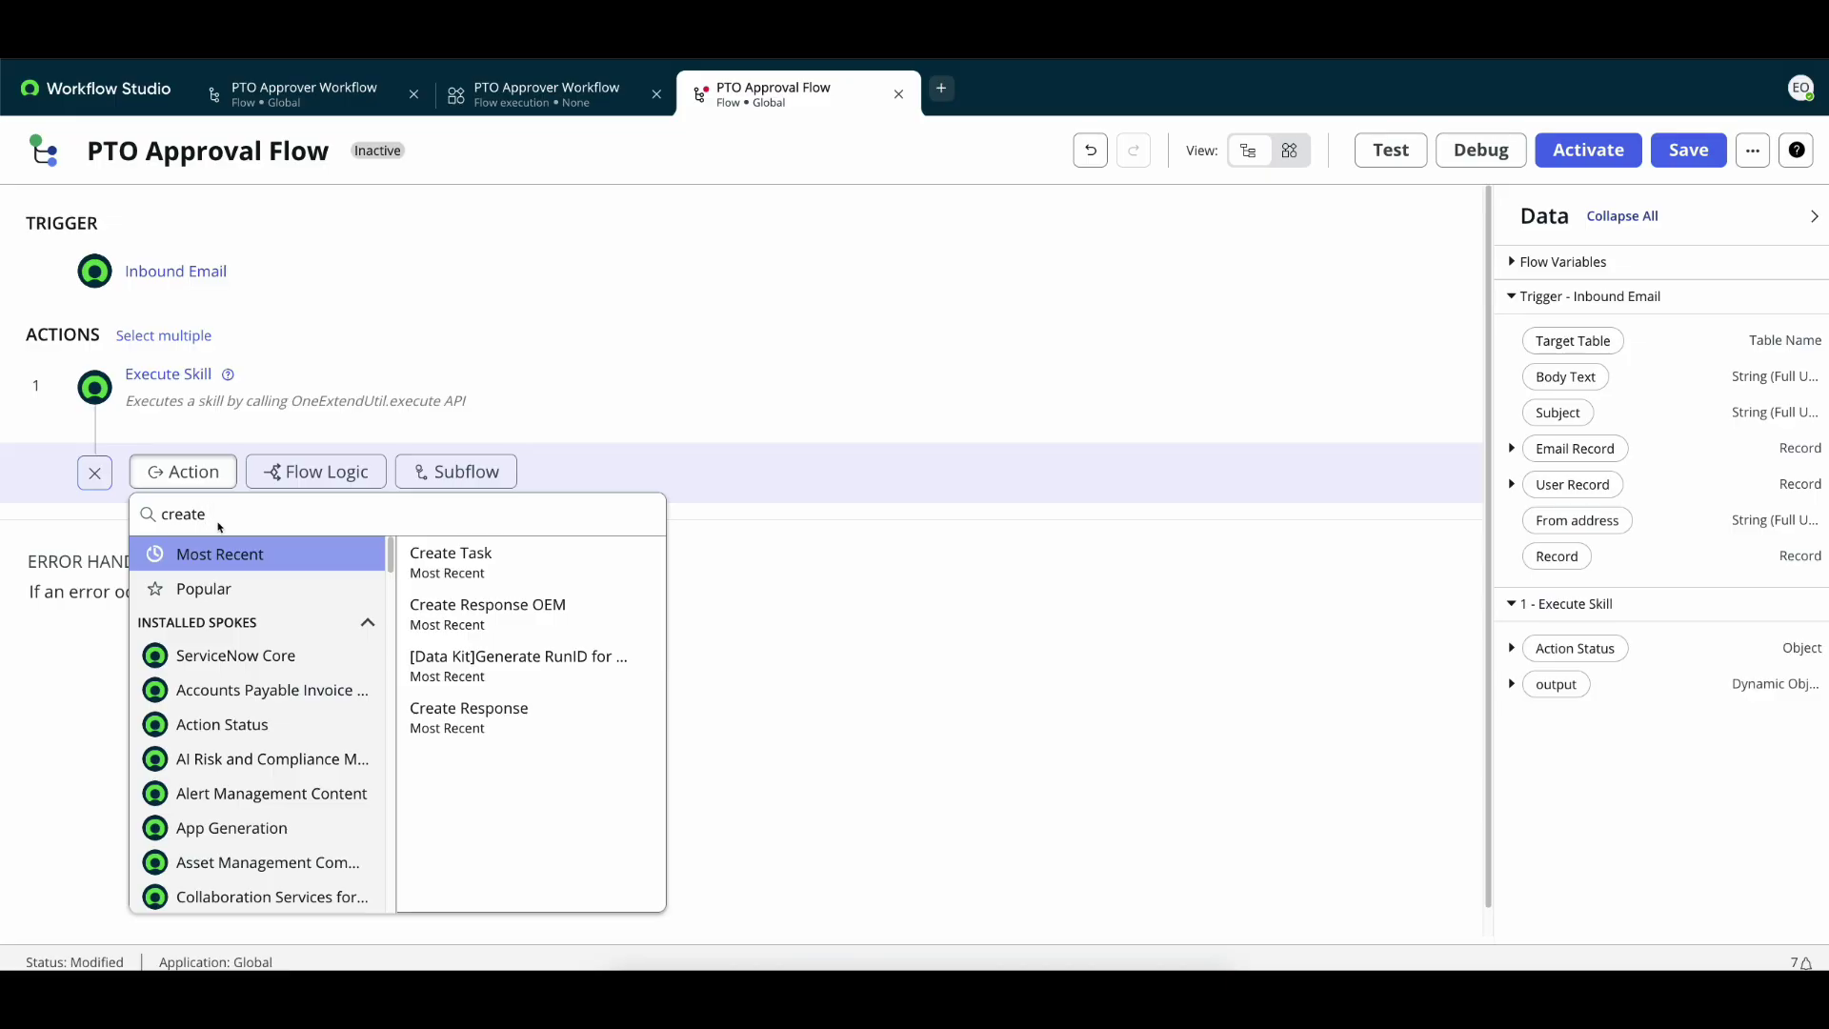
{"action": "left_click", "coordinate": [261, 667]}
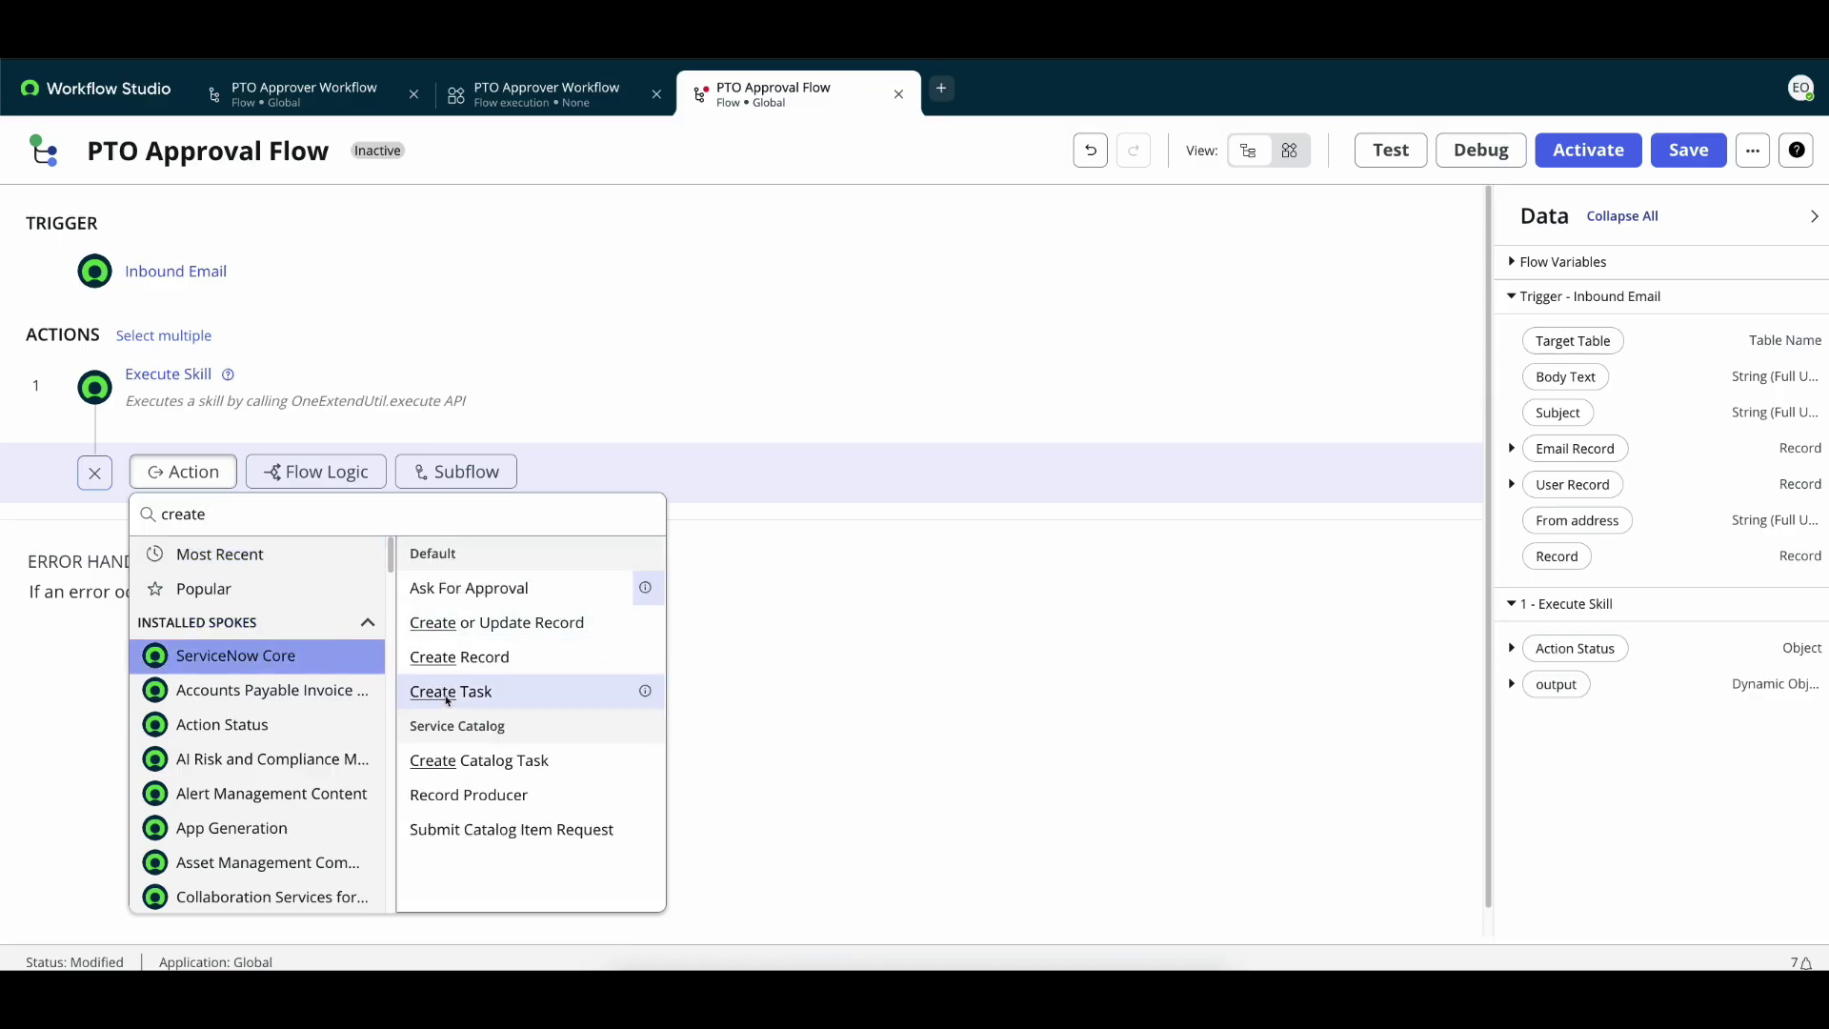
{"action": "left_click", "coordinate": [530, 665]}
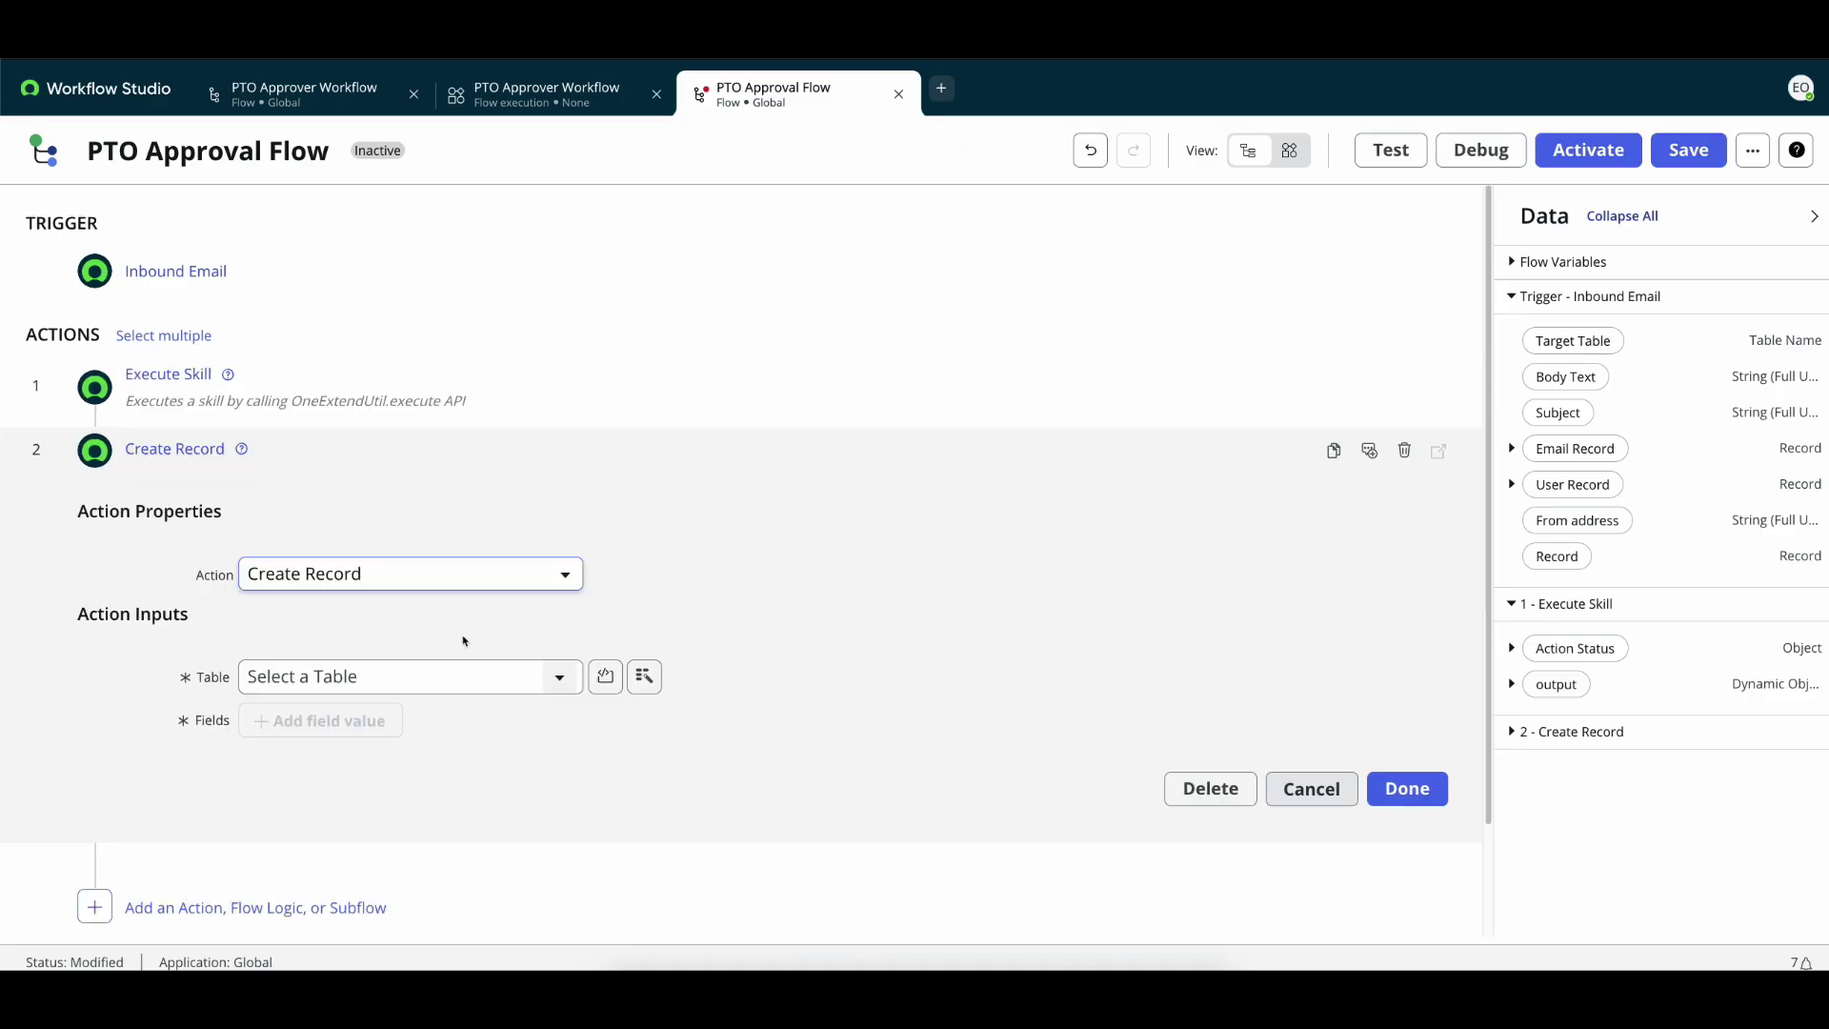
{"action": "left_click", "coordinate": [440, 583]}
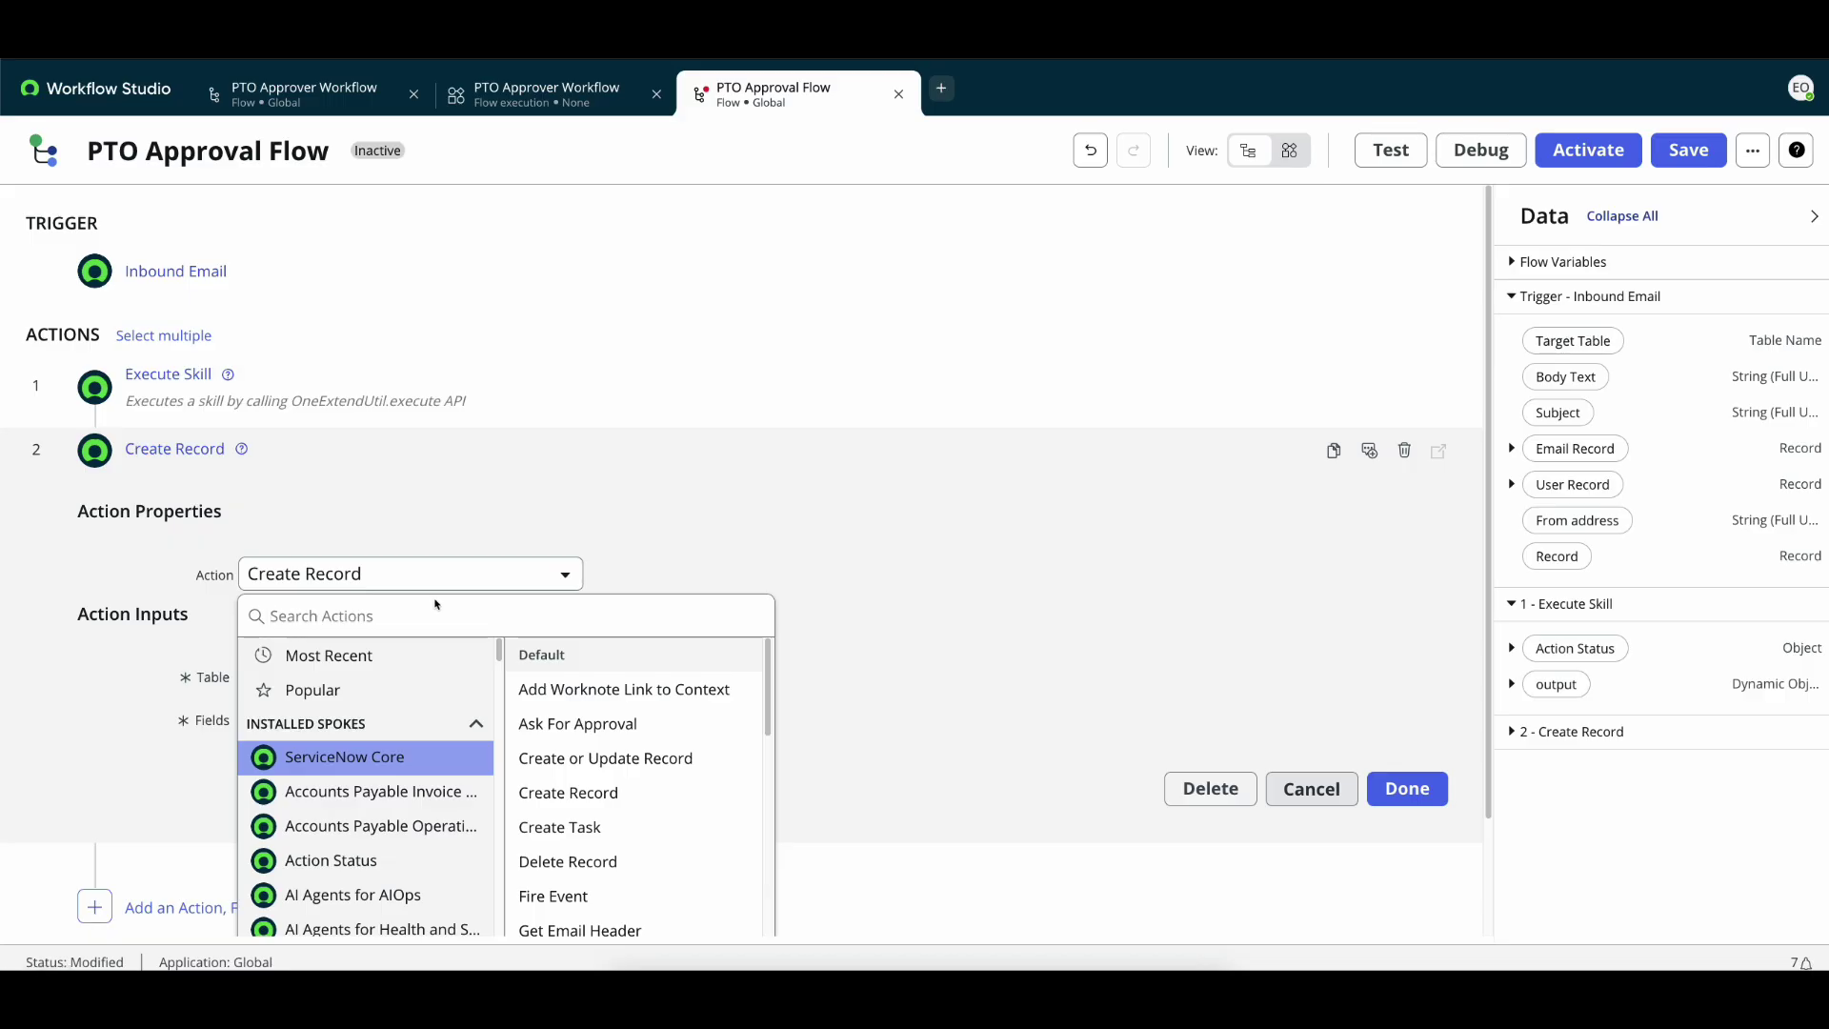
{"action": "left_click", "coordinate": [547, 528]}
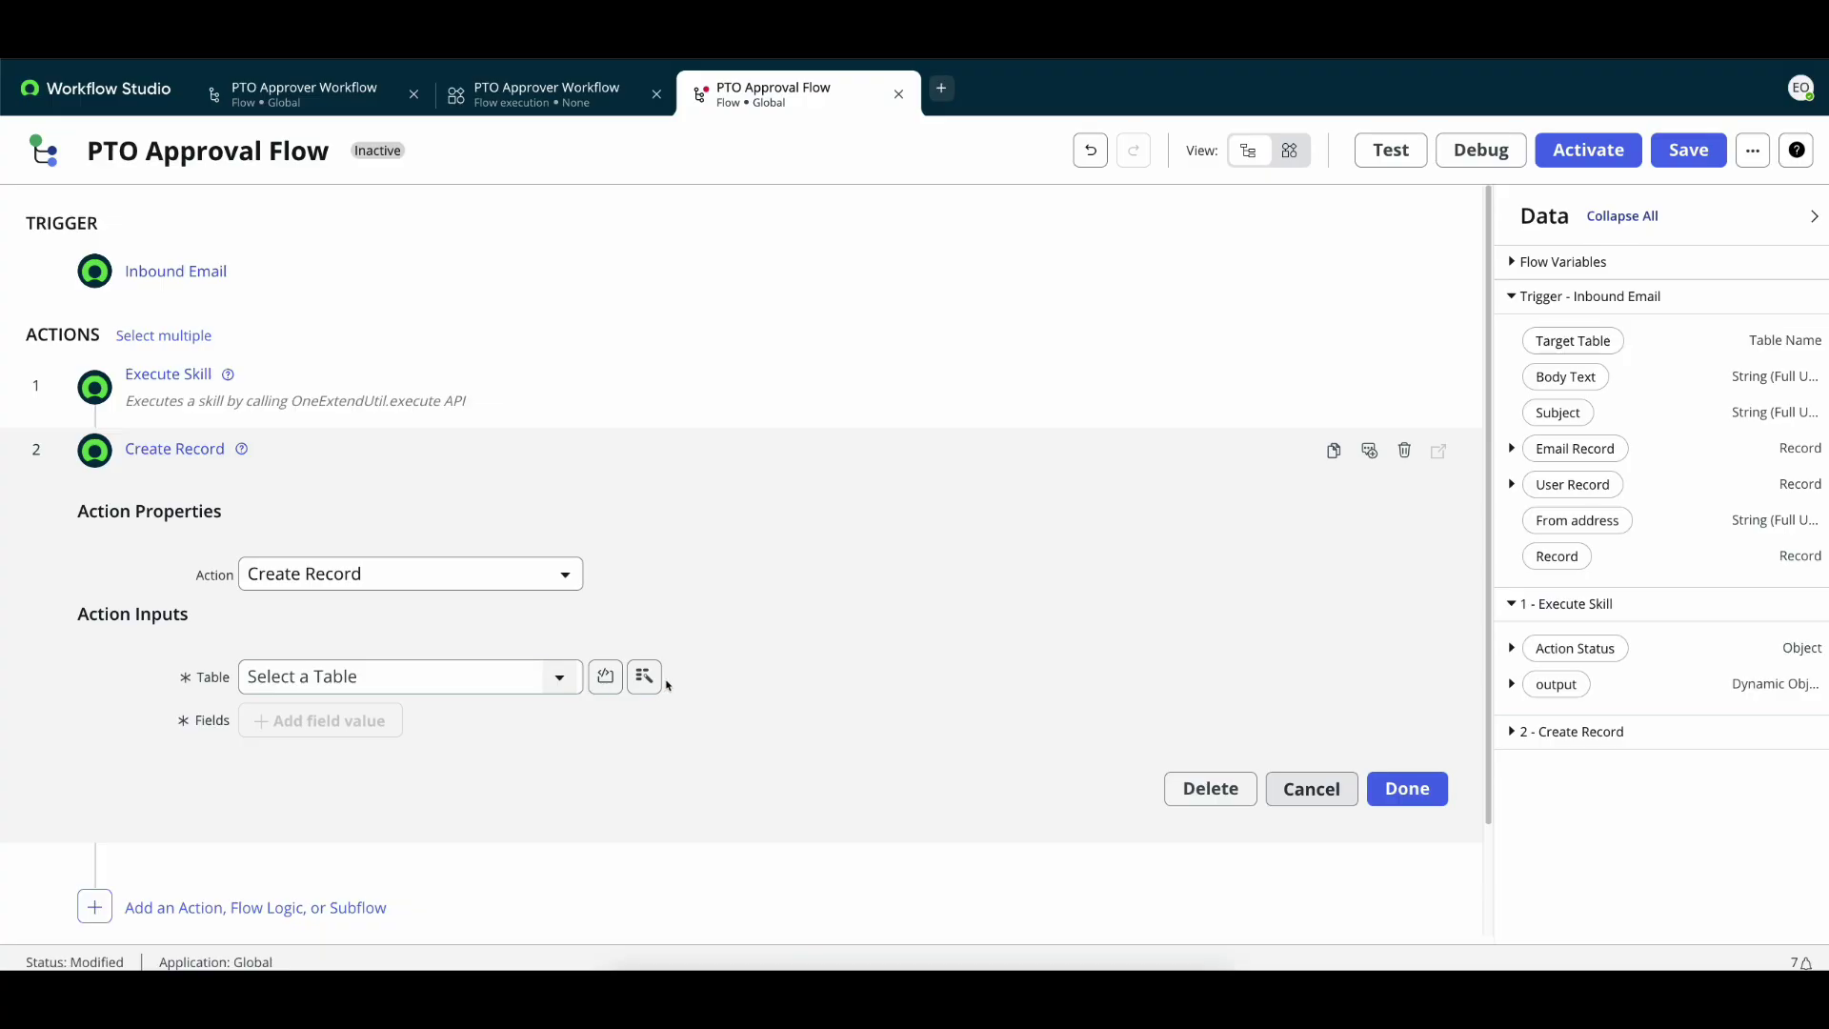
{"action": "left_click", "coordinate": [1404, 451]}
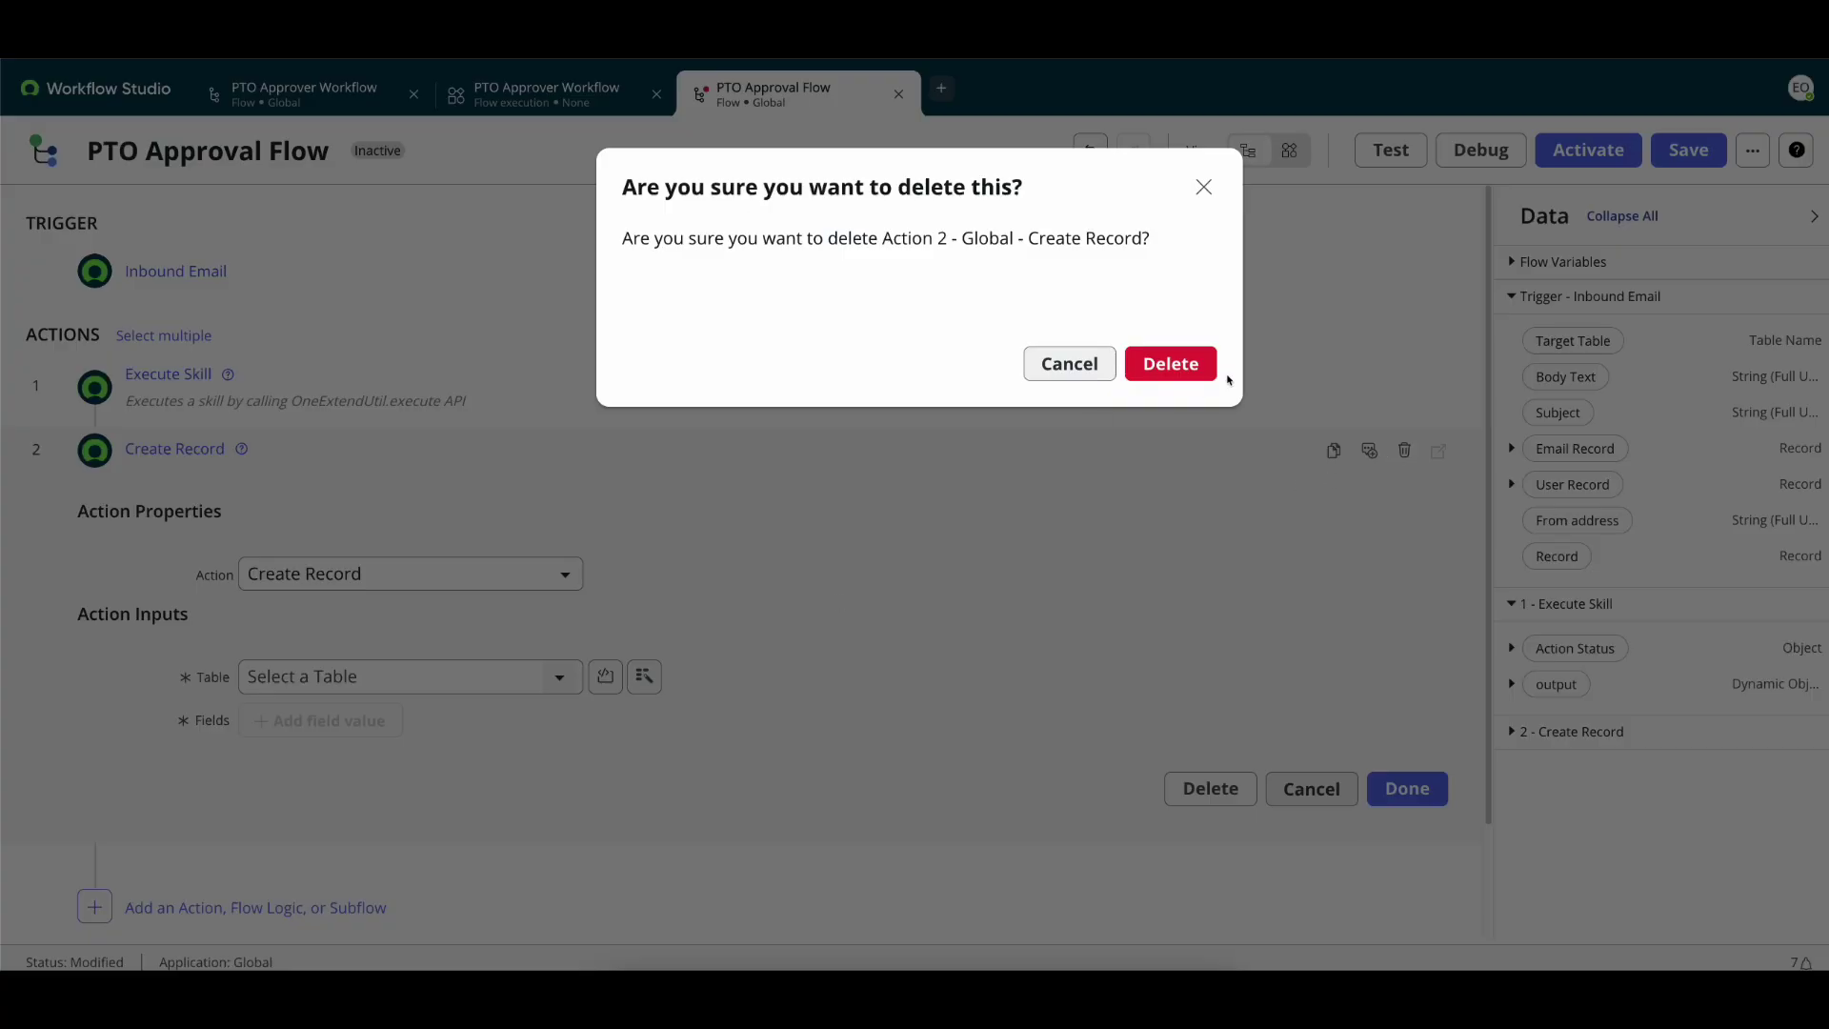
{"action": "left_click", "coordinate": [1172, 364]}
- Add a new Create Record action from ServiceNow Core as the flow's second action, in place of the deleted one
{"action": "left_click", "coordinate": [286, 474]}
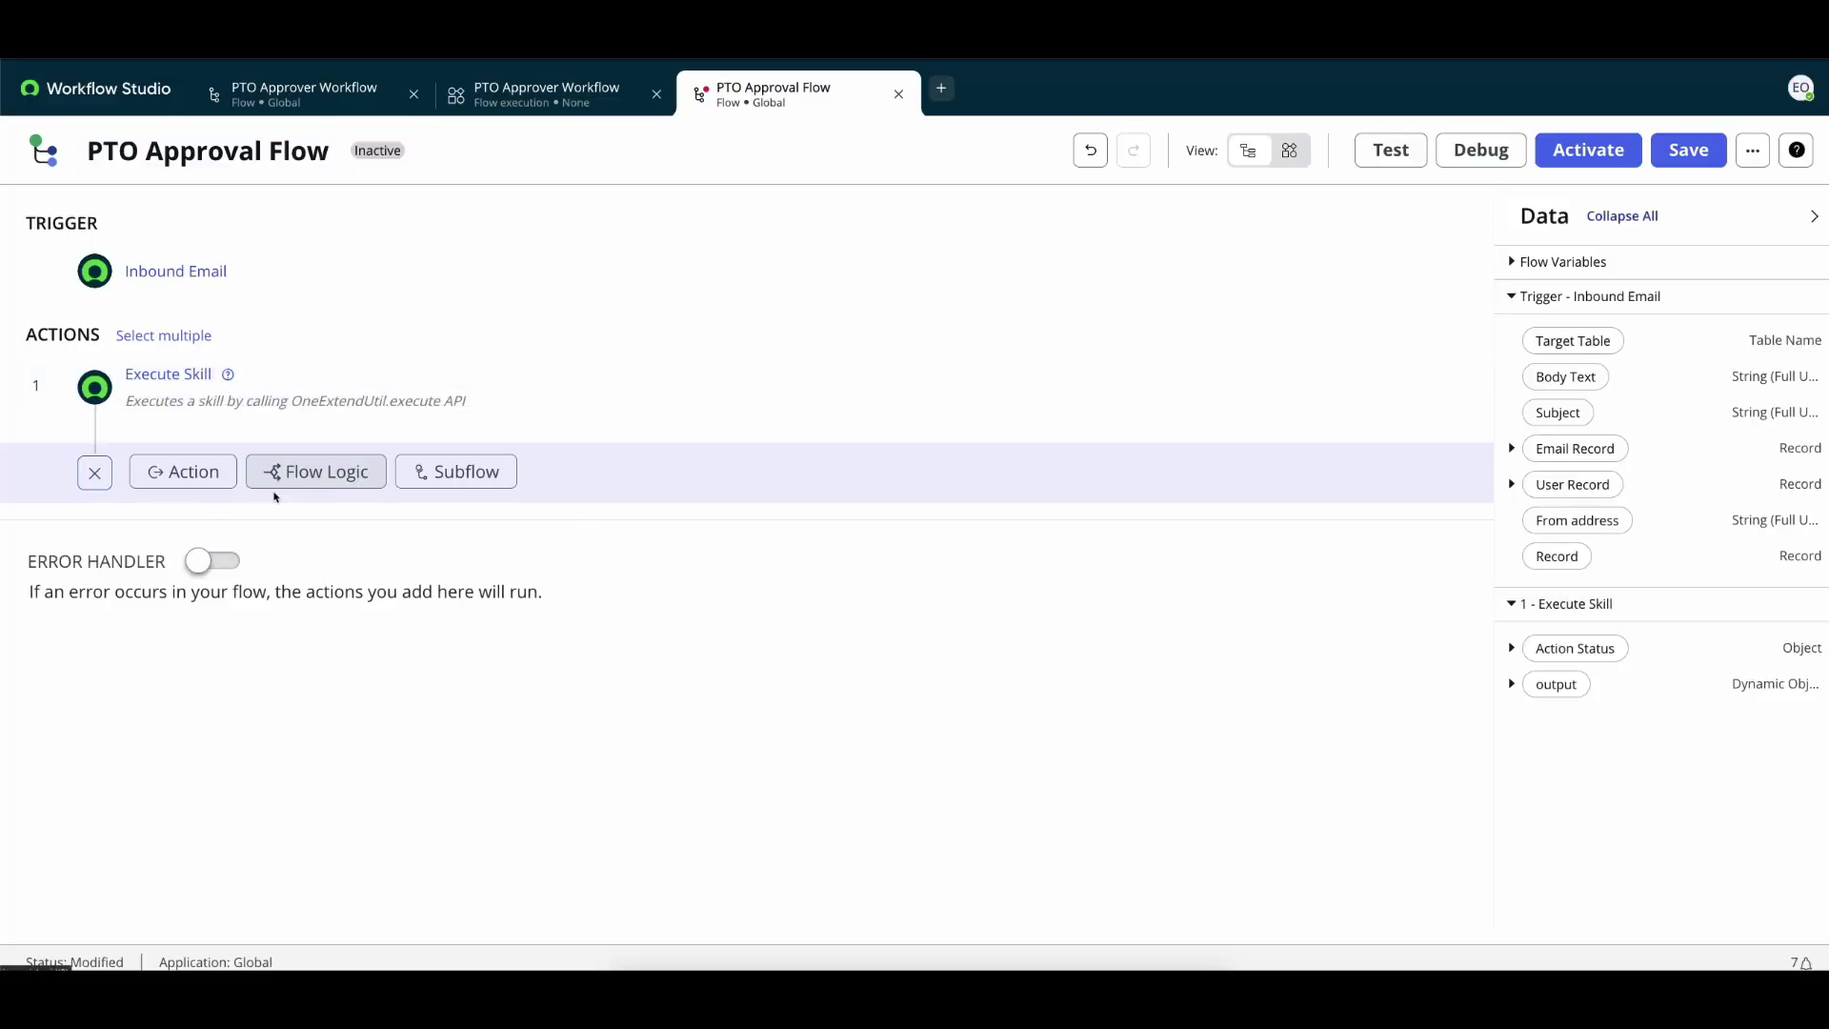
{"action": "left_click", "coordinate": [181, 471]}
{"action": "scroll", "coordinate": [457, 694], "scroll_direction": "down", "scroll_amount": 4}
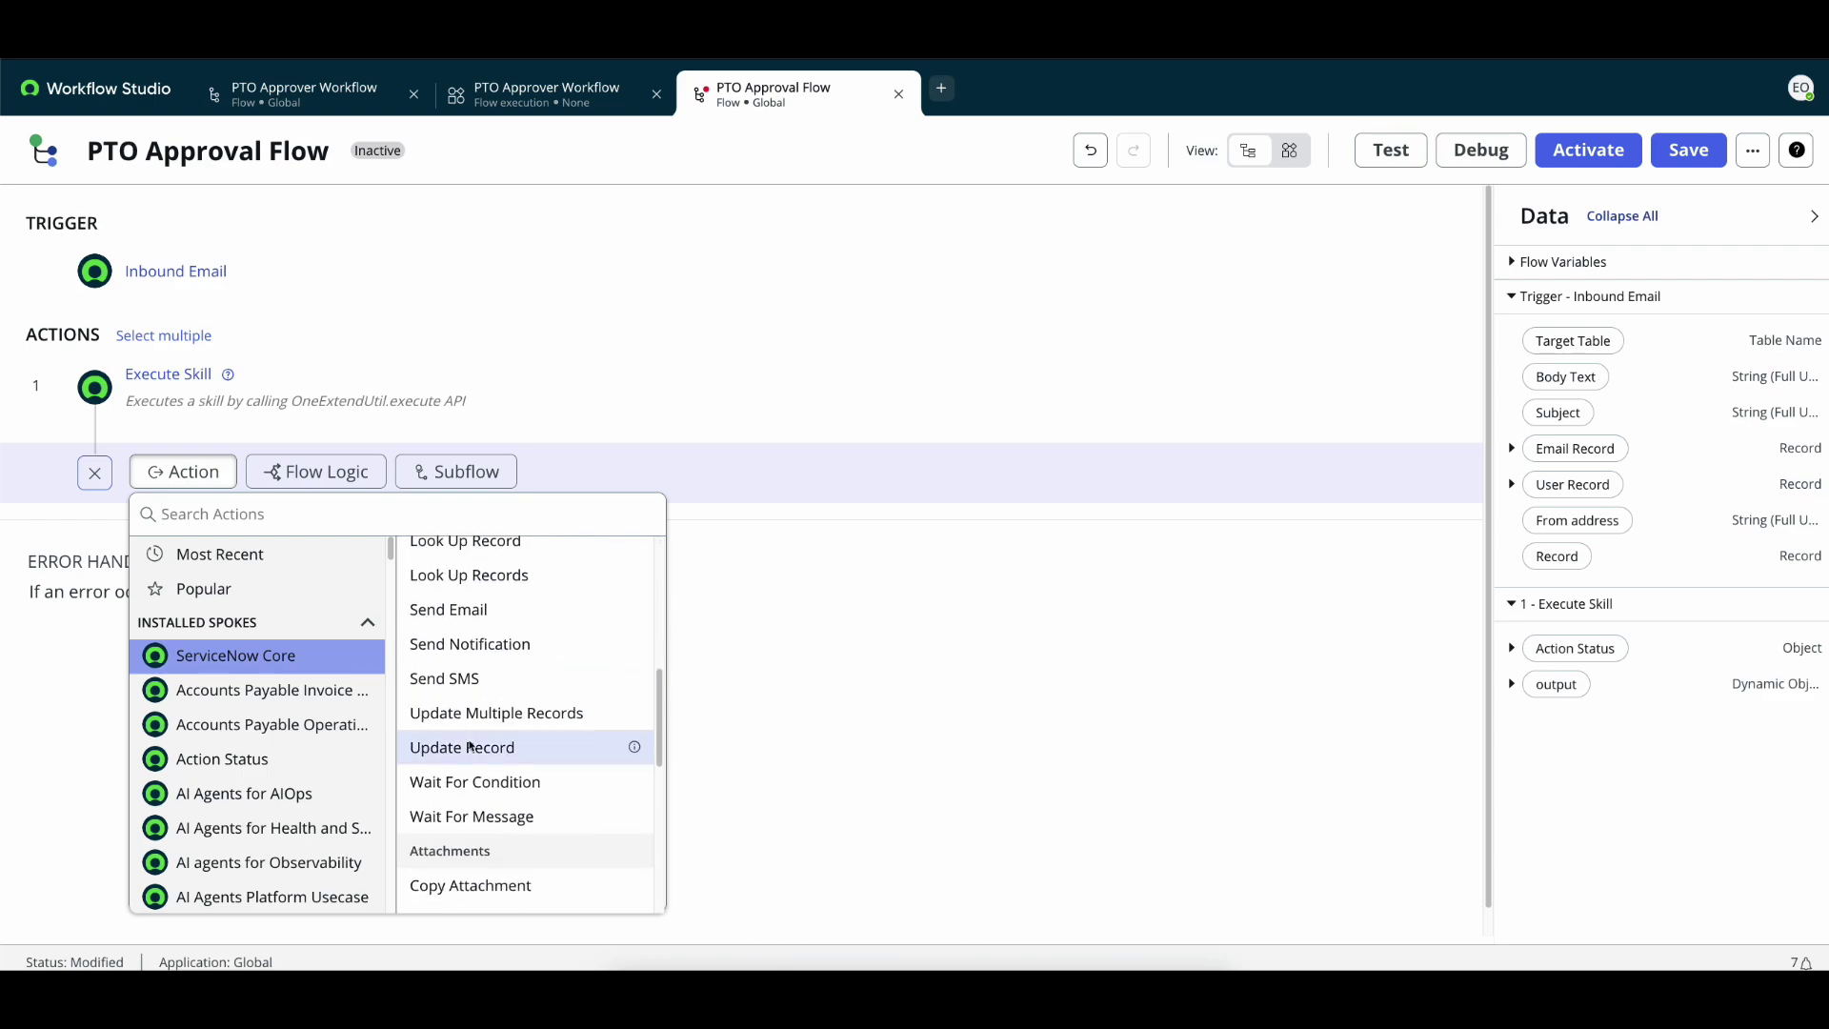
{"action": "type", "text": "create"}
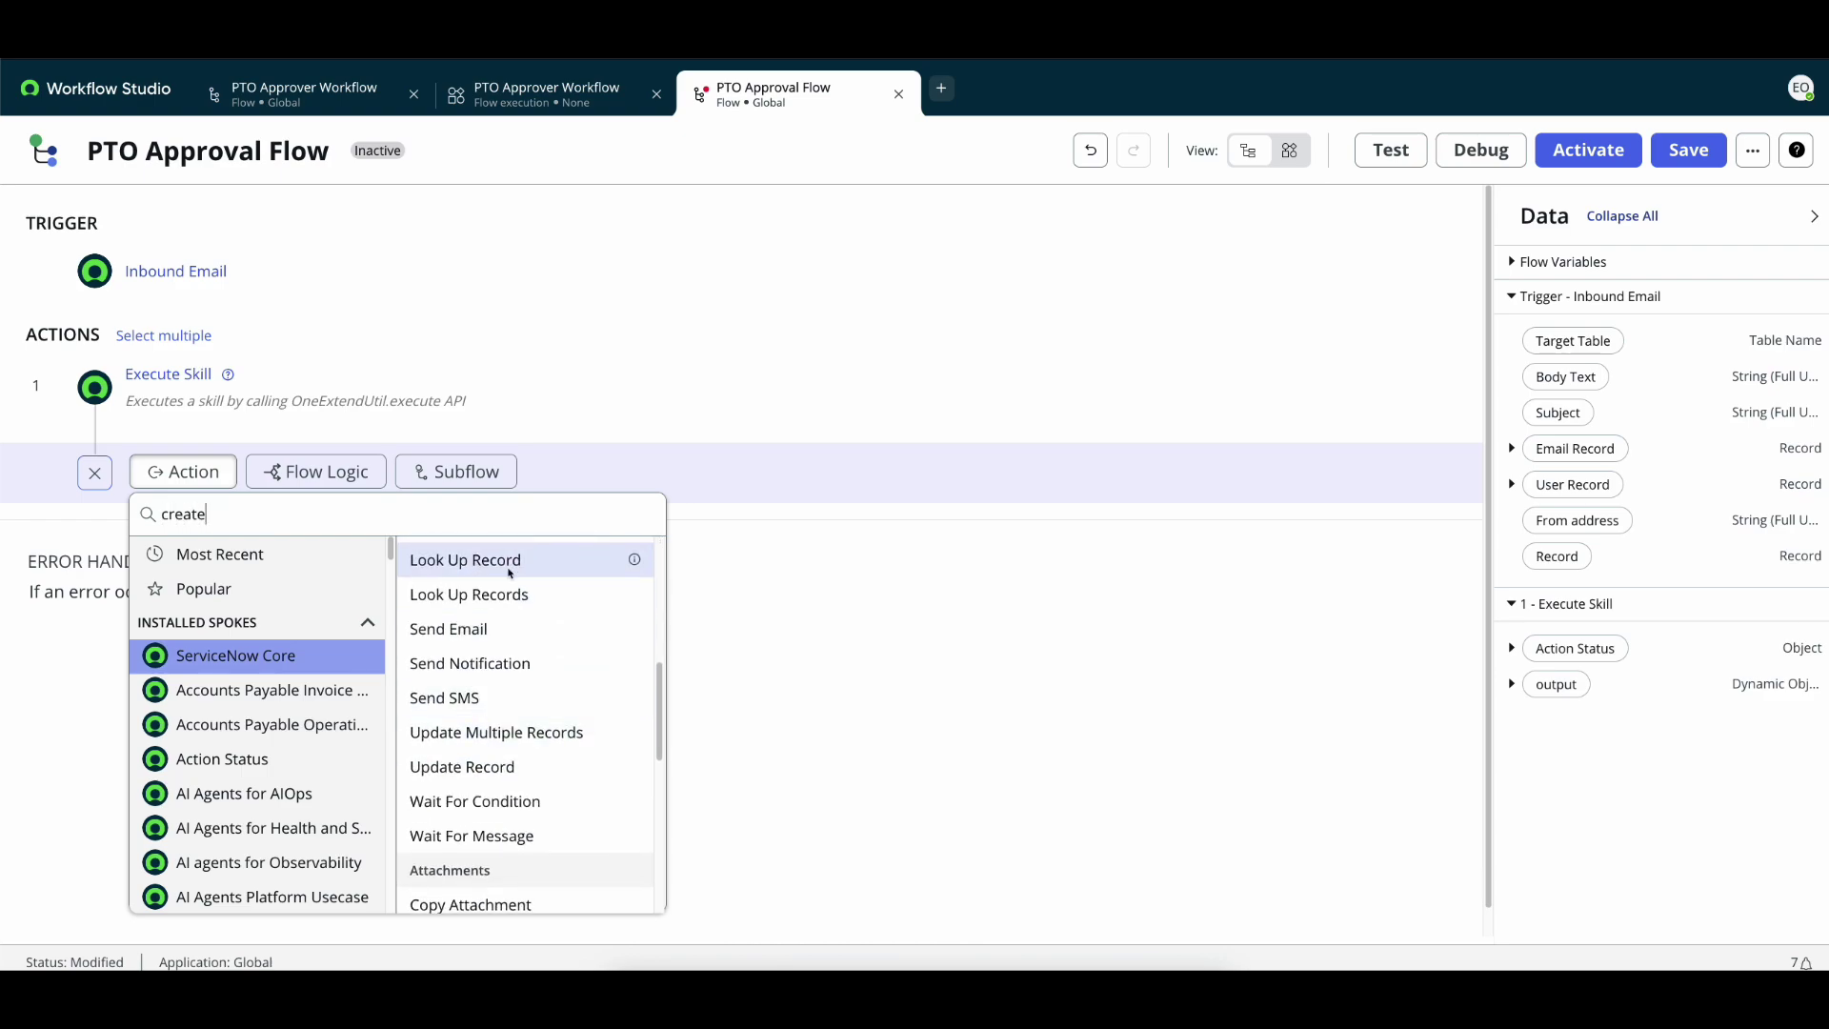
{"action": "scroll", "coordinate": [472, 619], "scroll_direction": "up", "scroll_amount": 4}
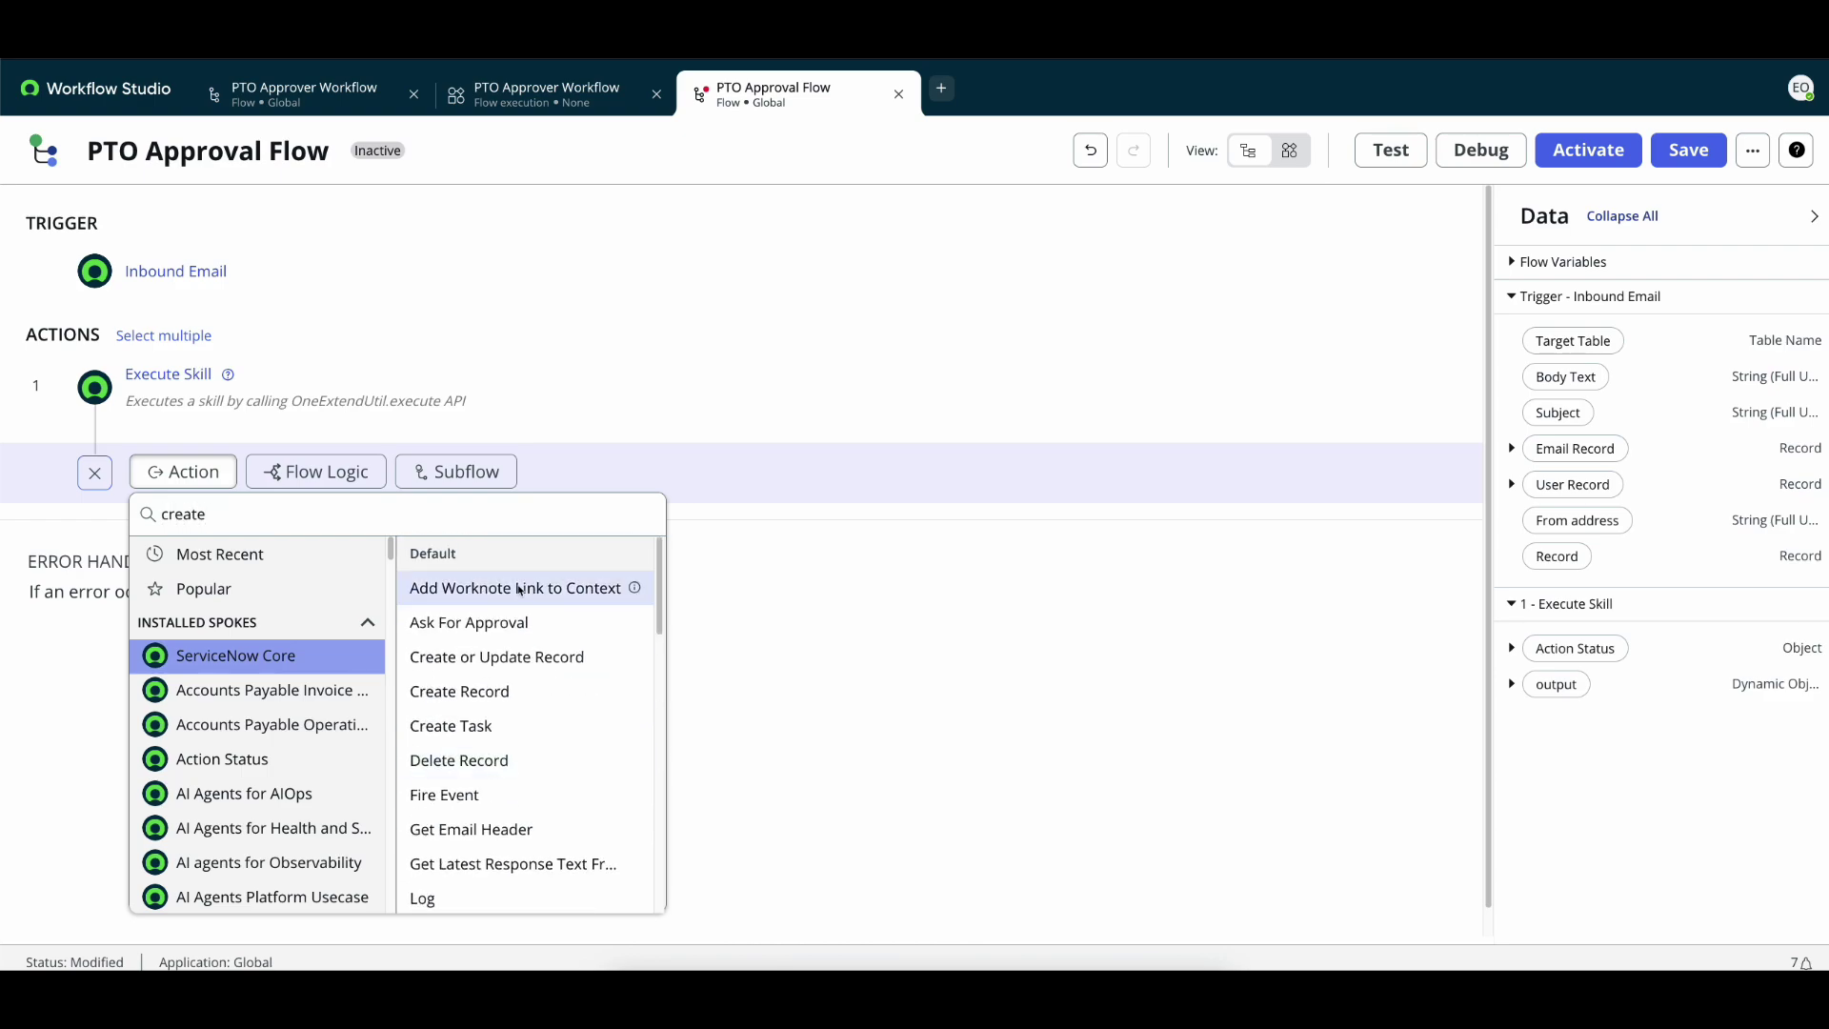
{"action": "left_click", "coordinate": [471, 706]}
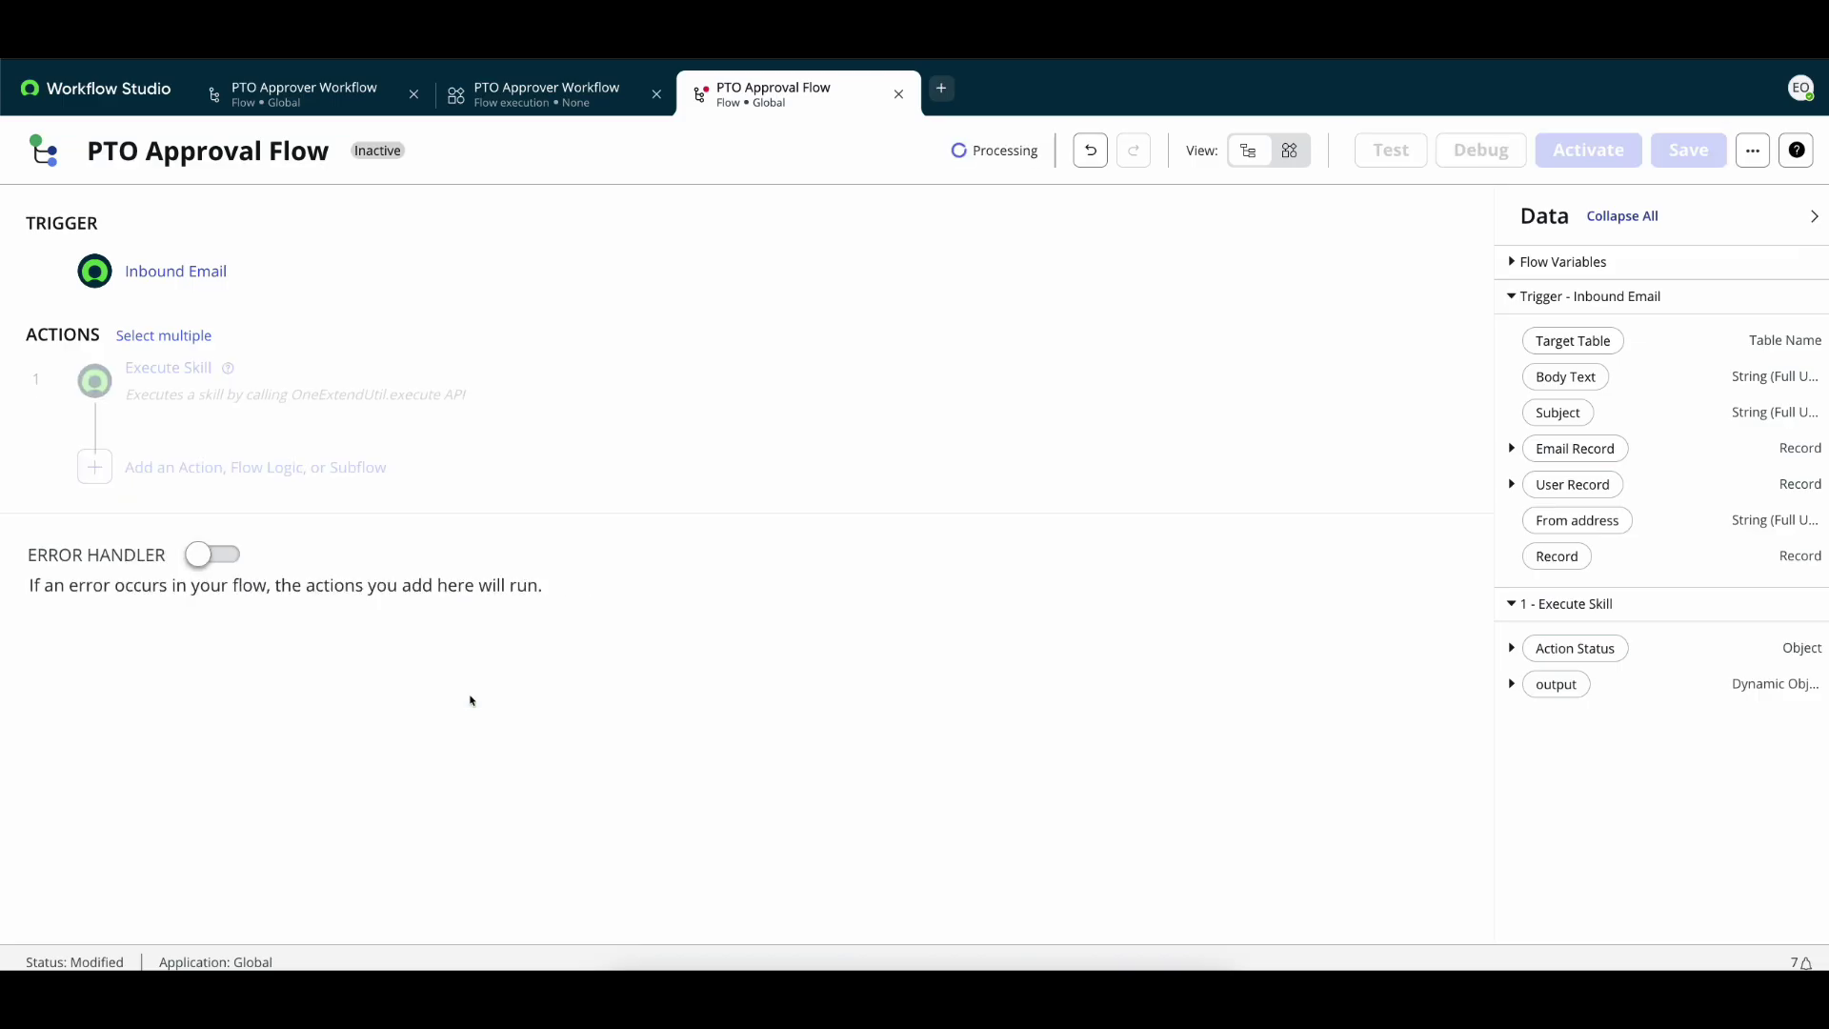
- Set the Create Record action's table to Request [sc_request] and add Description as a field to fill
{"action": "left_click", "coordinate": [555, 677]}
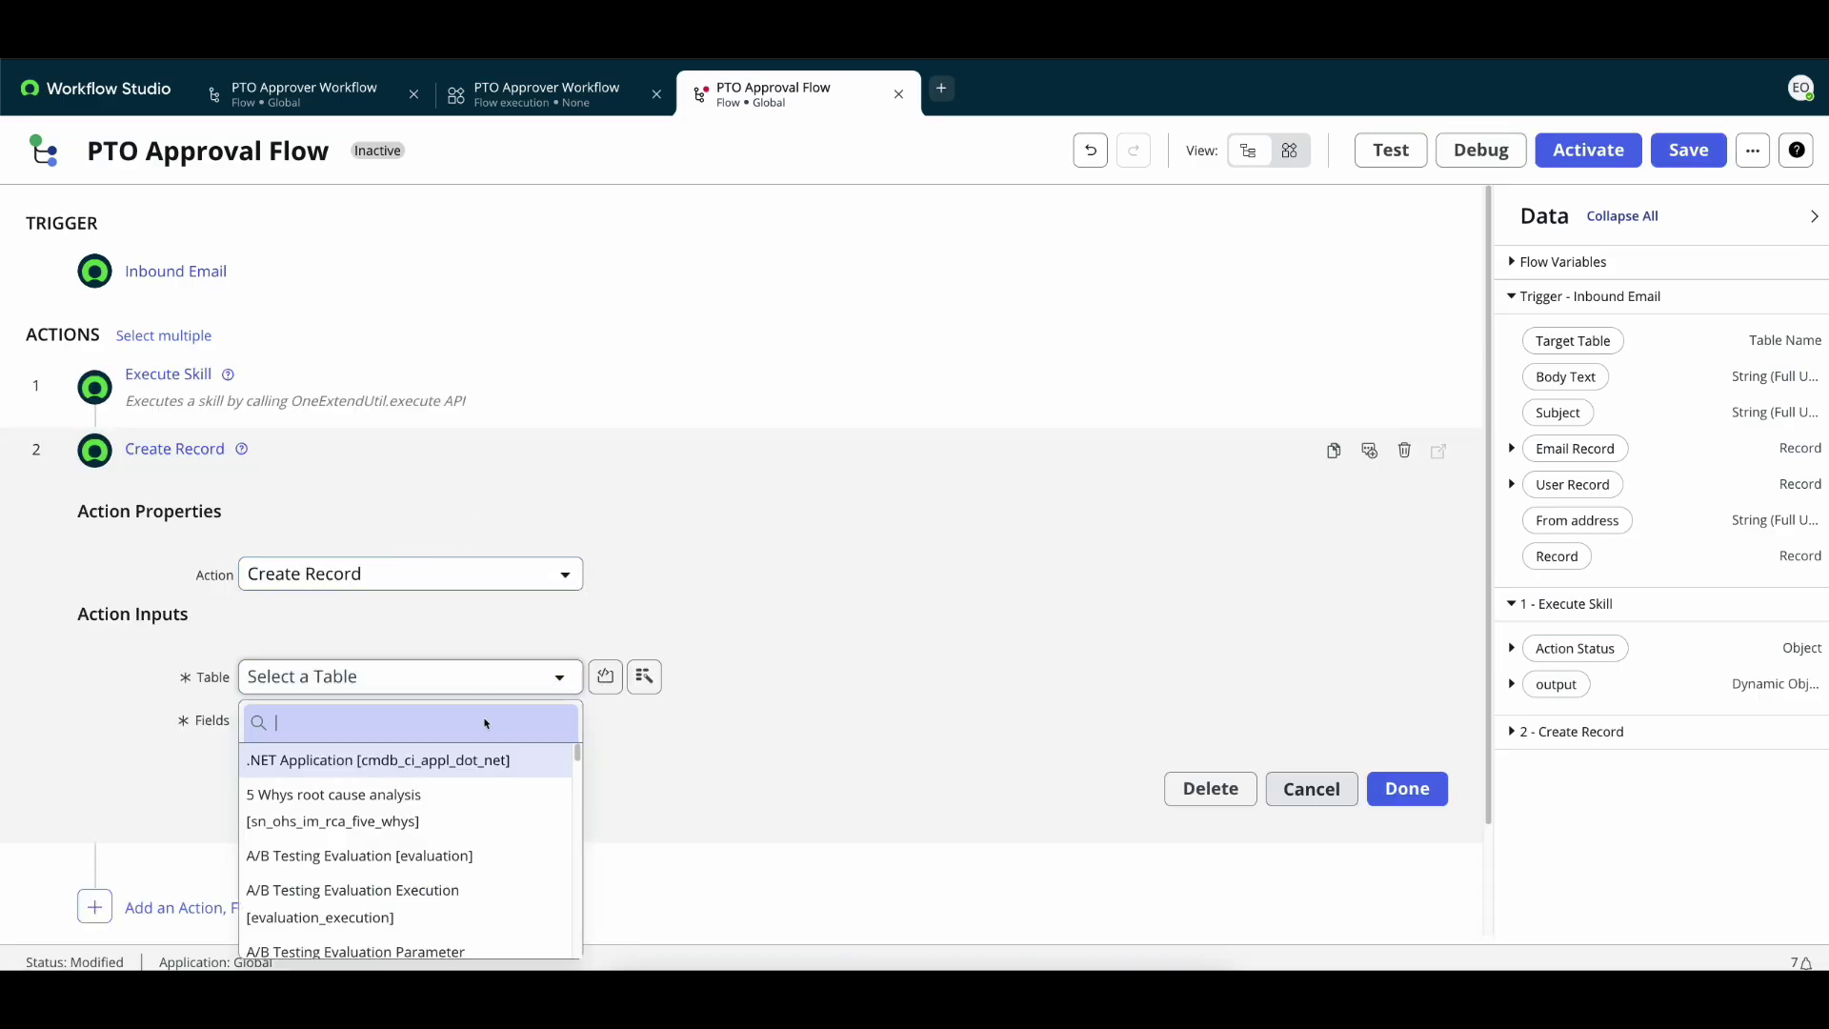
{"action": "type", "text": "sc_req"}
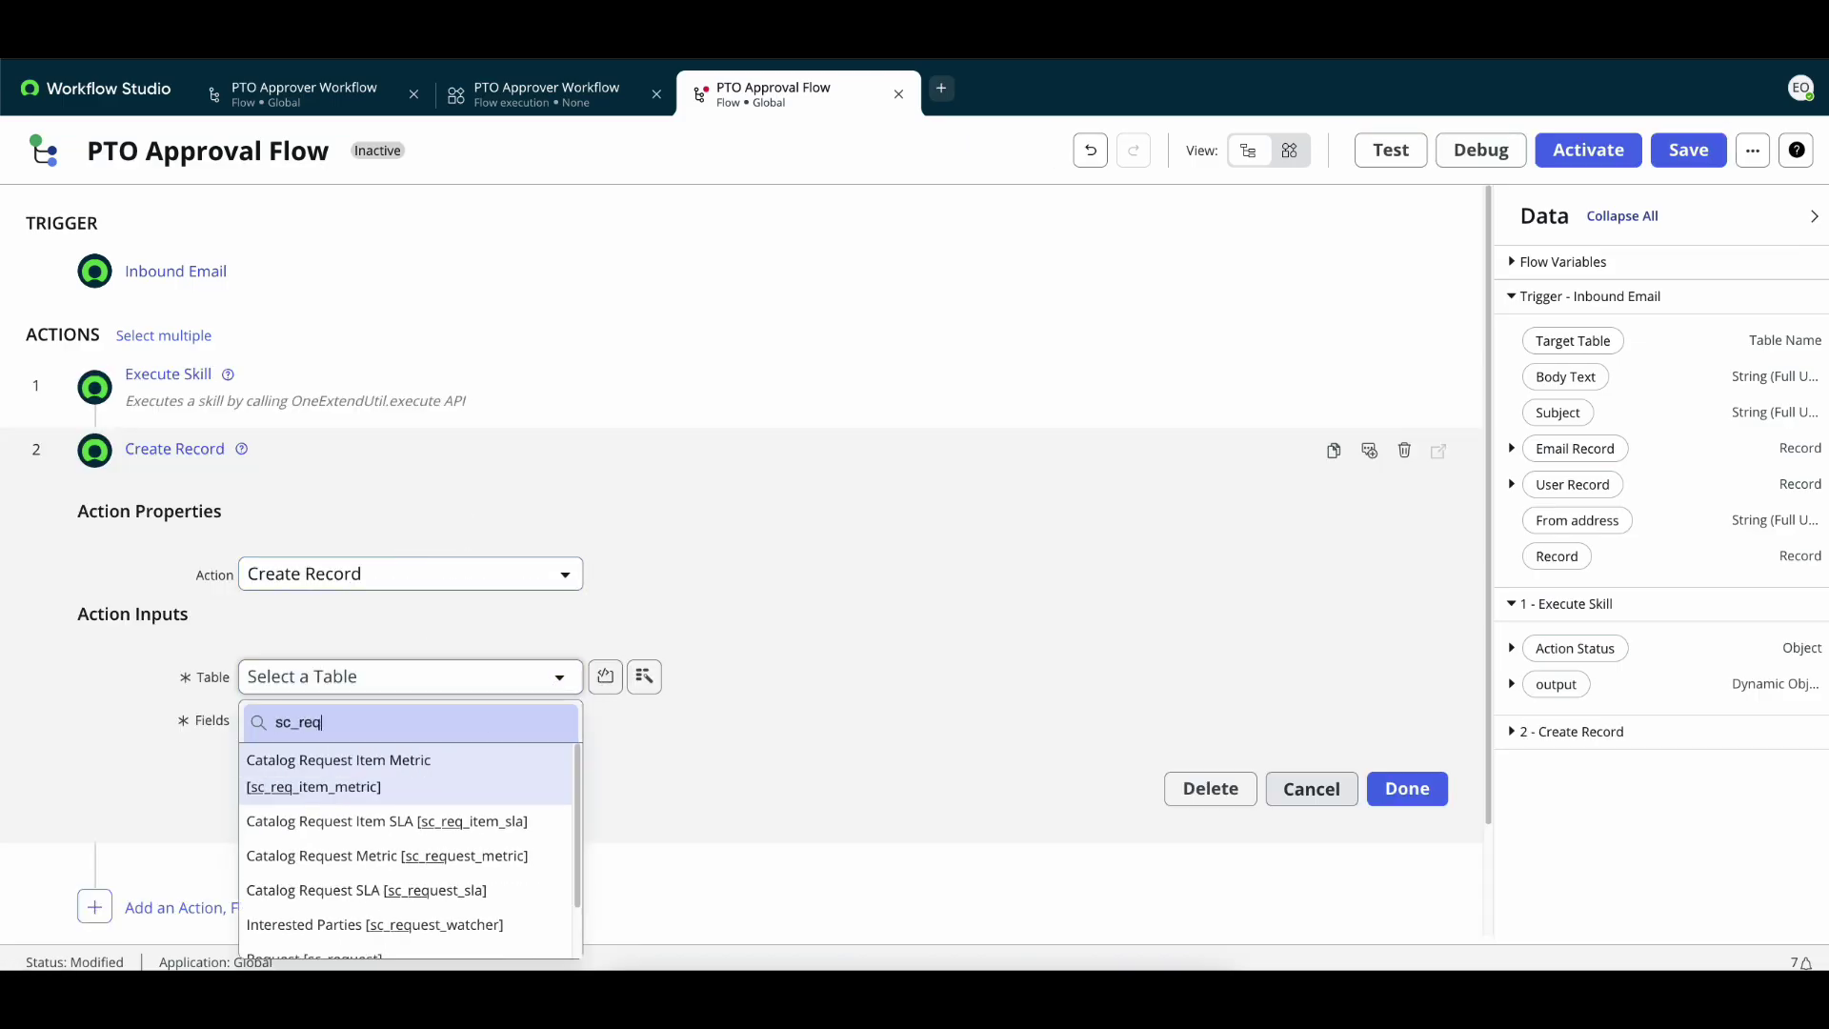
{"action": "type", "text": "uest"}
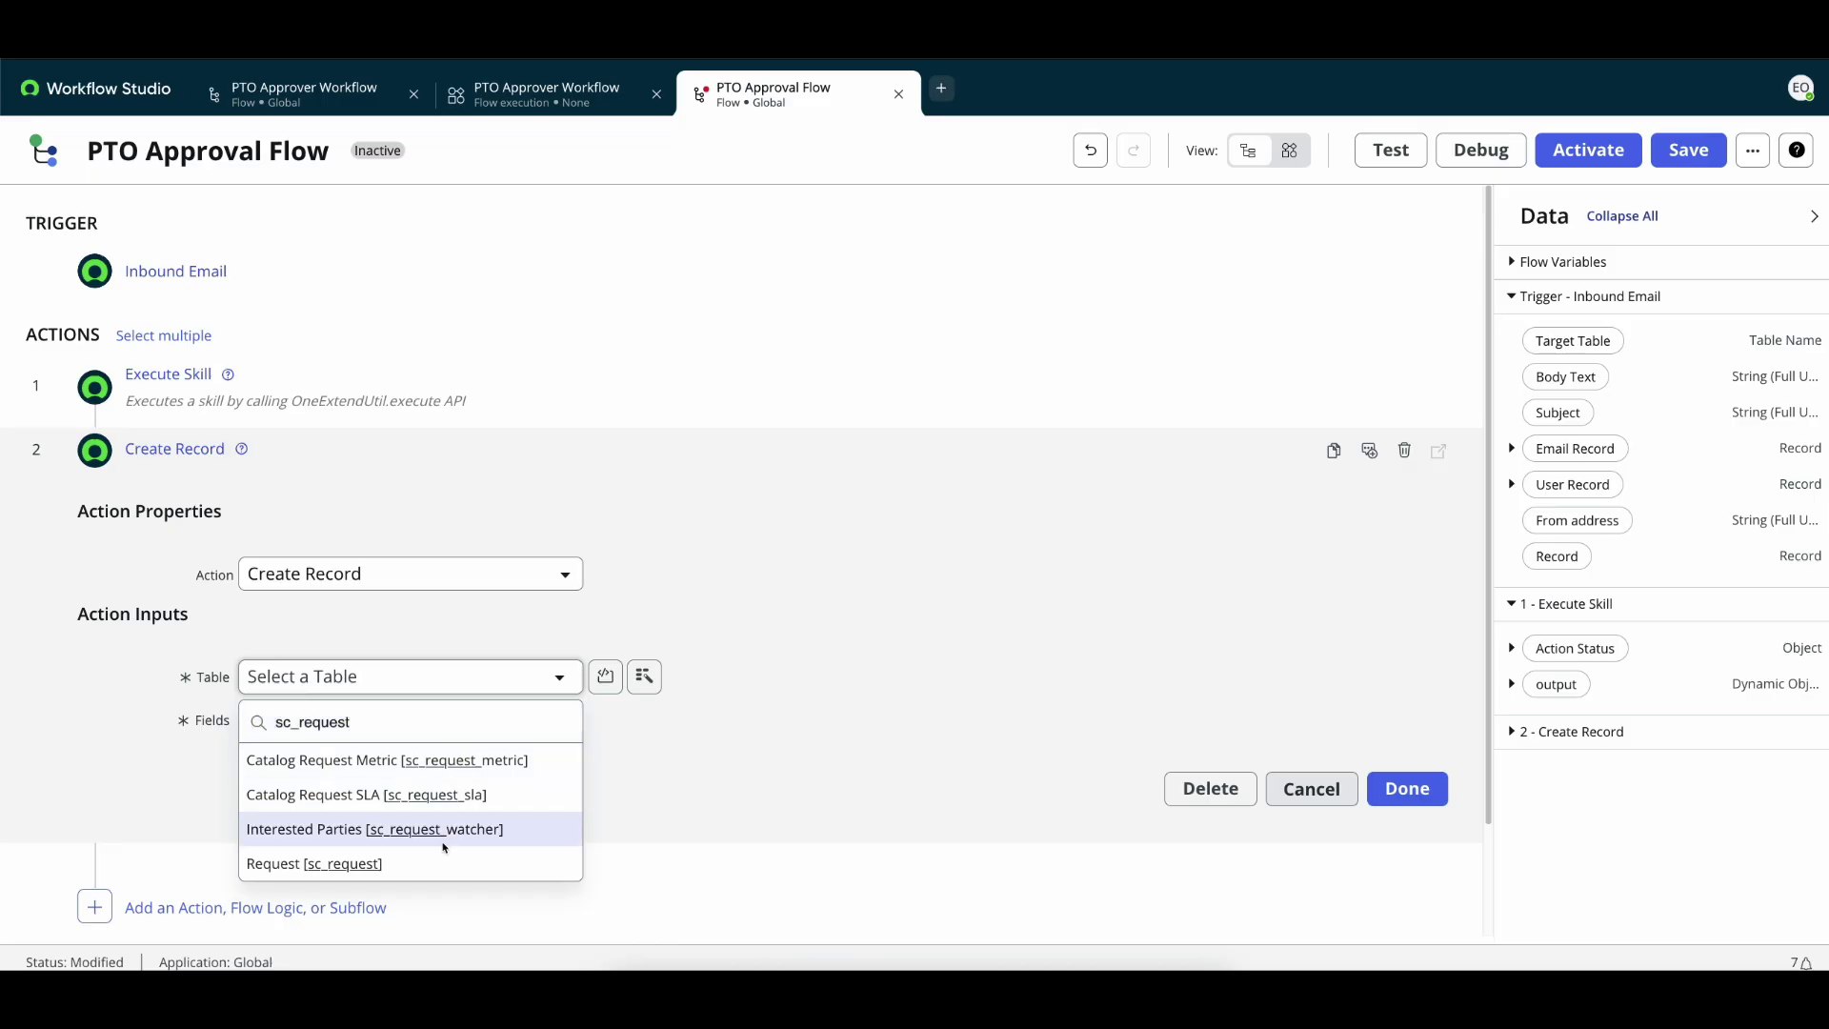
{"action": "left_click", "coordinate": [432, 863]}
{"action": "scroll", "coordinate": [536, 747], "scroll_direction": "down", "scroll_amount": 1}
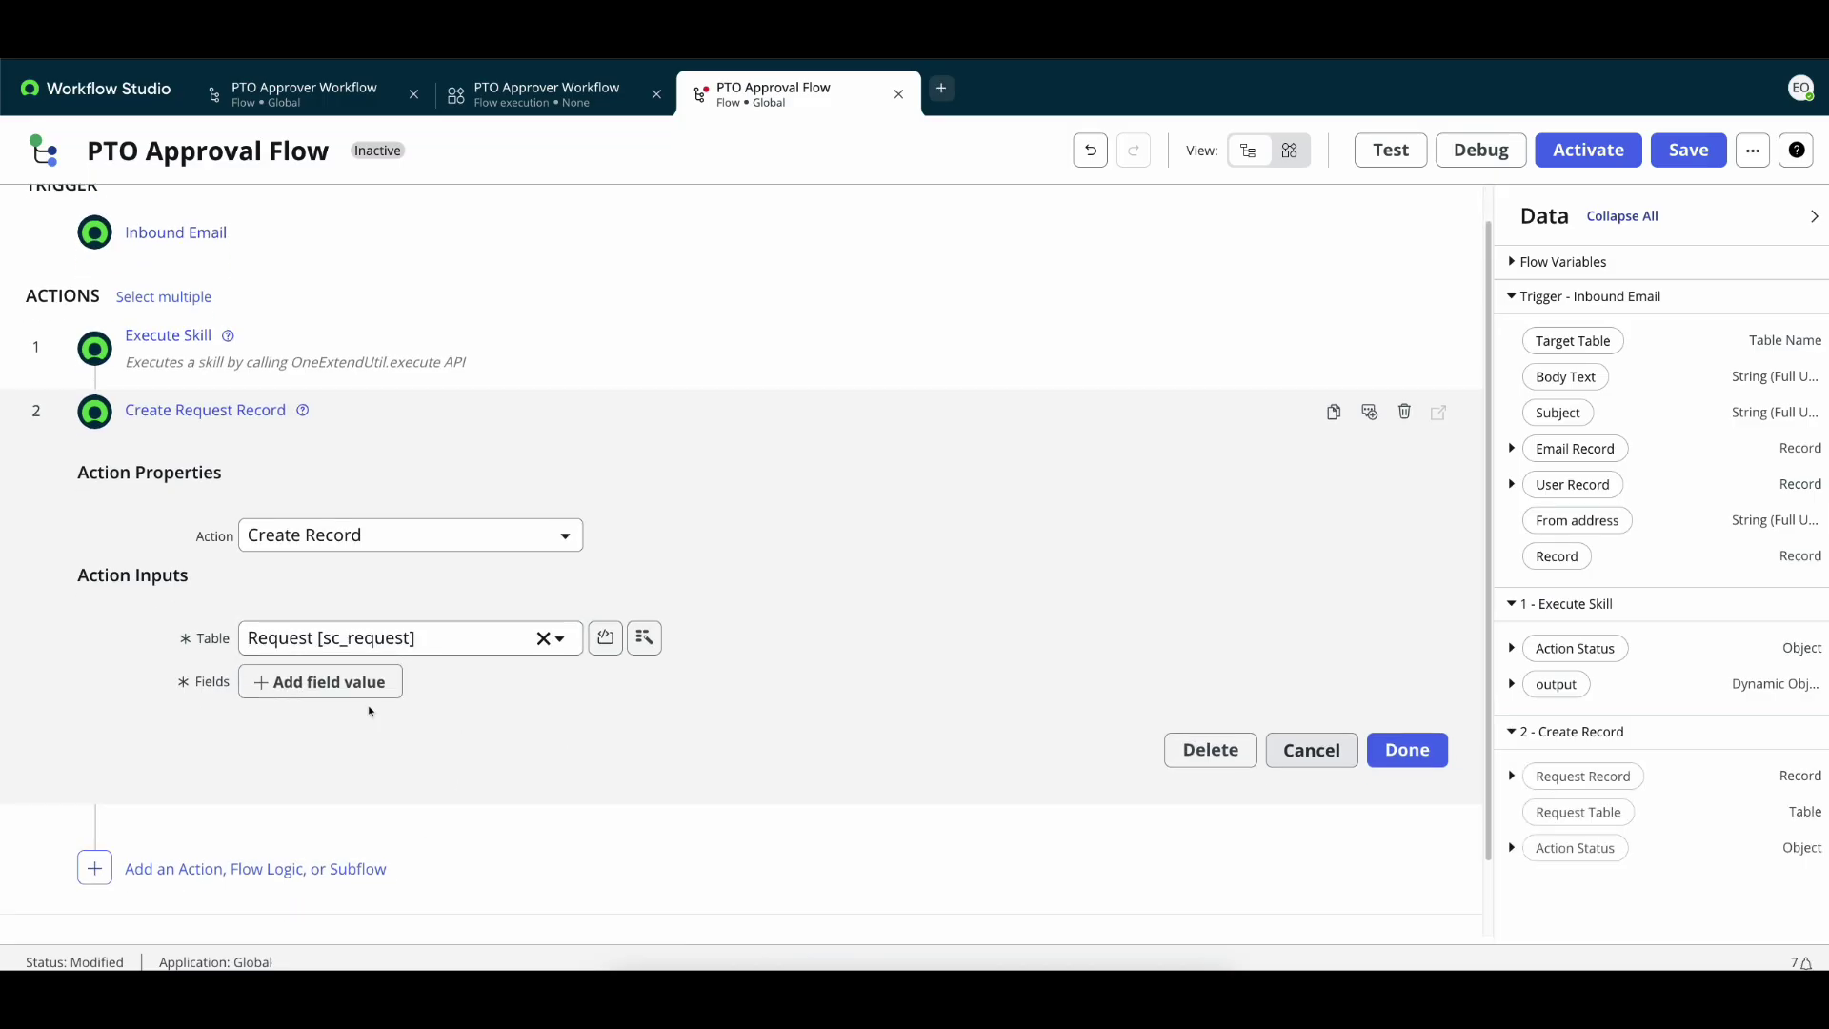
{"action": "left_click", "coordinate": [337, 686]}
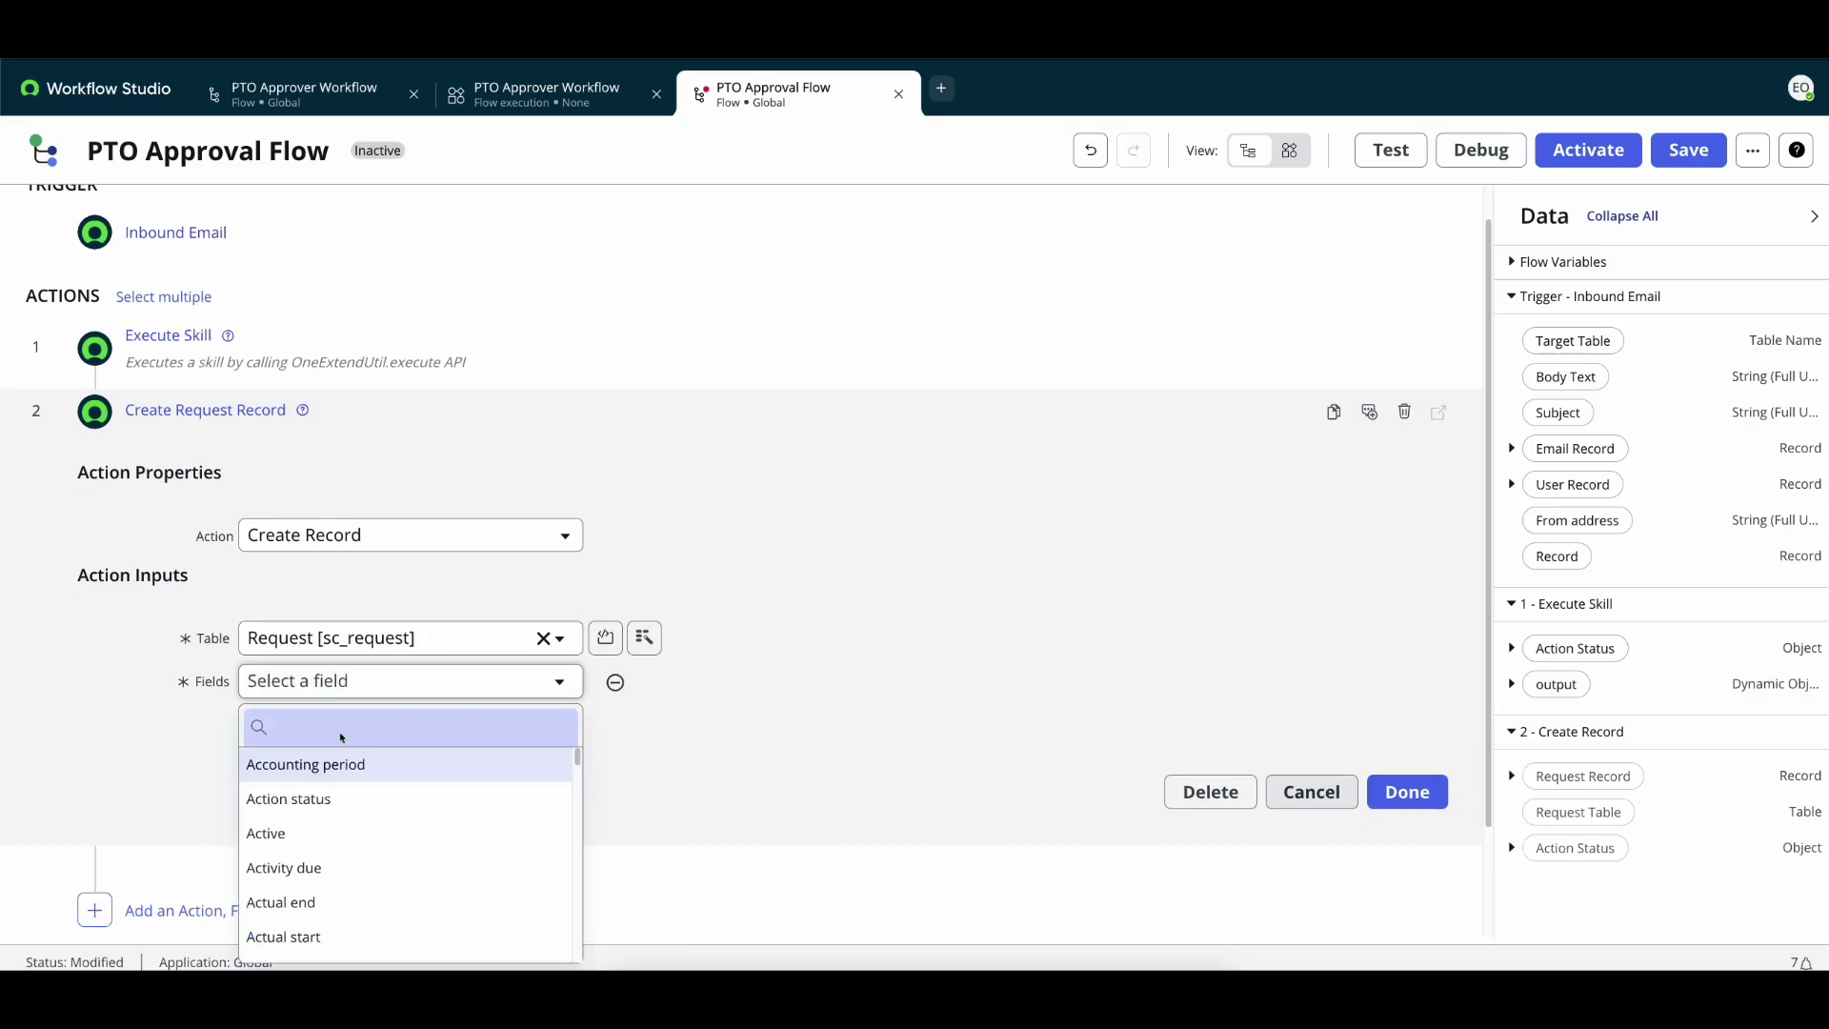
{"action": "type", "text": "desc"}
{"action": "left_click", "coordinate": [305, 762]}
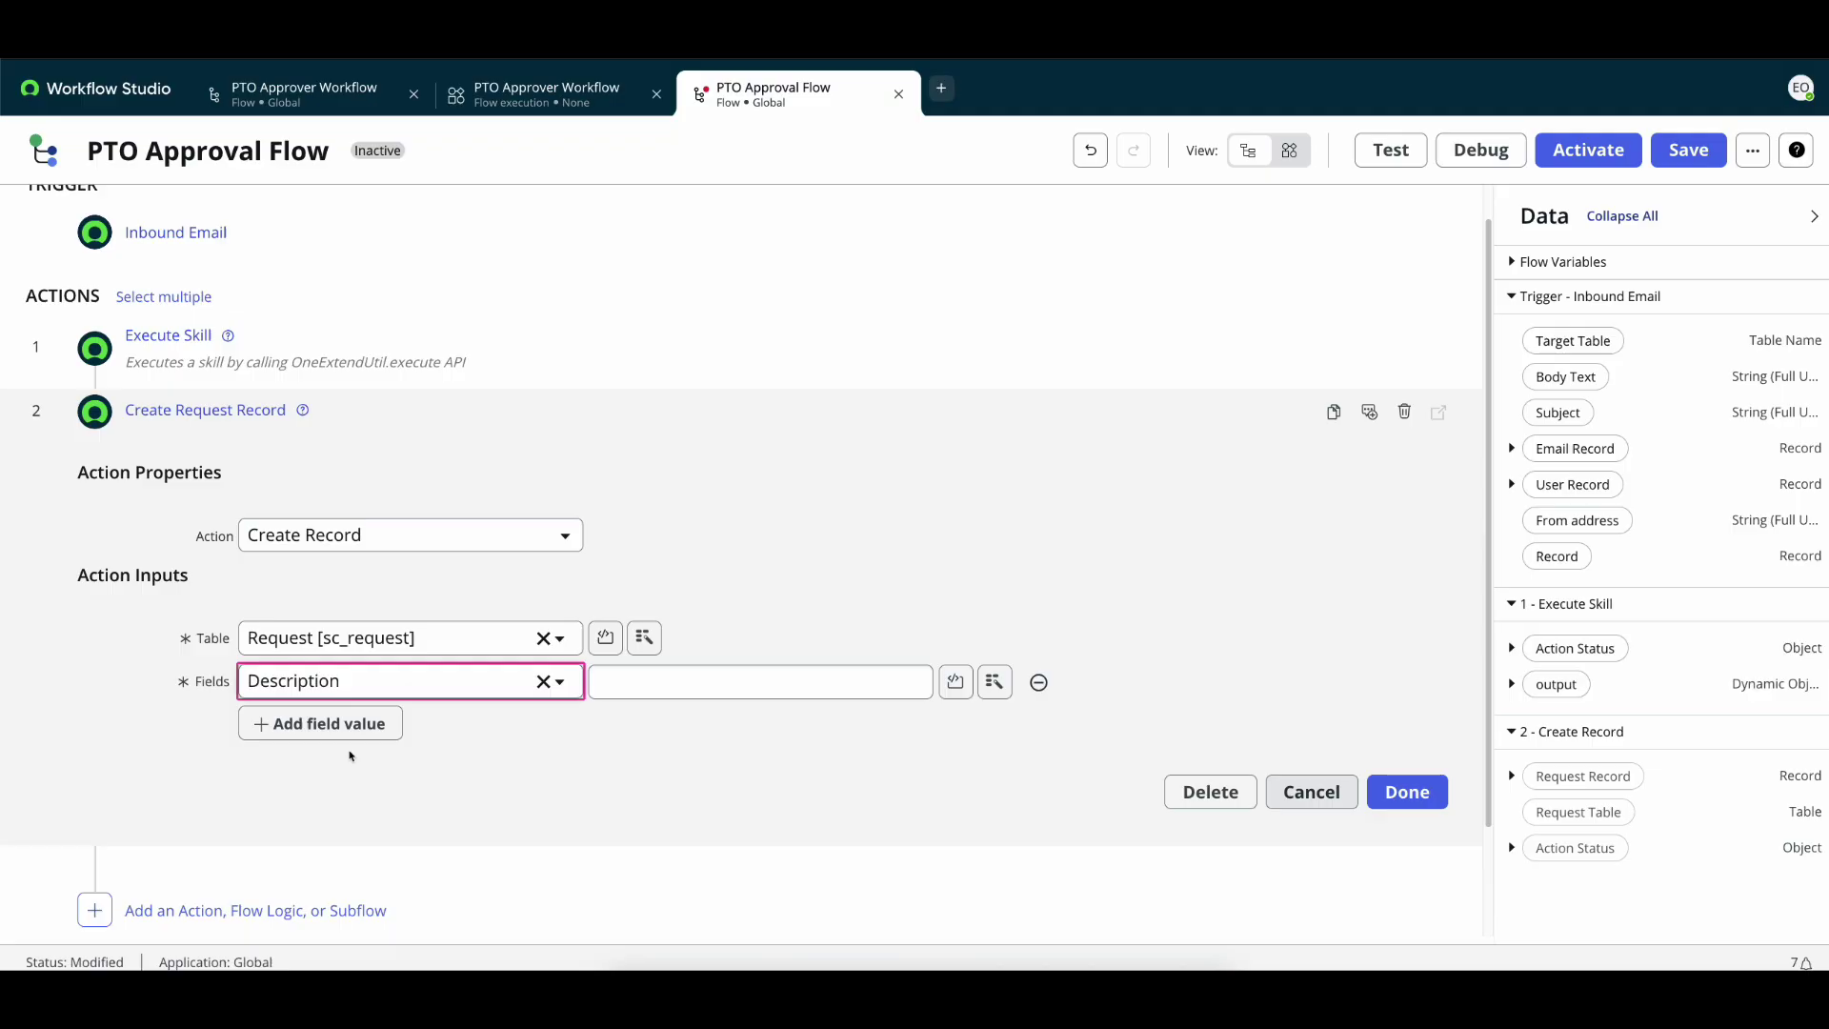
{"action": "left_click", "coordinate": [815, 690]}
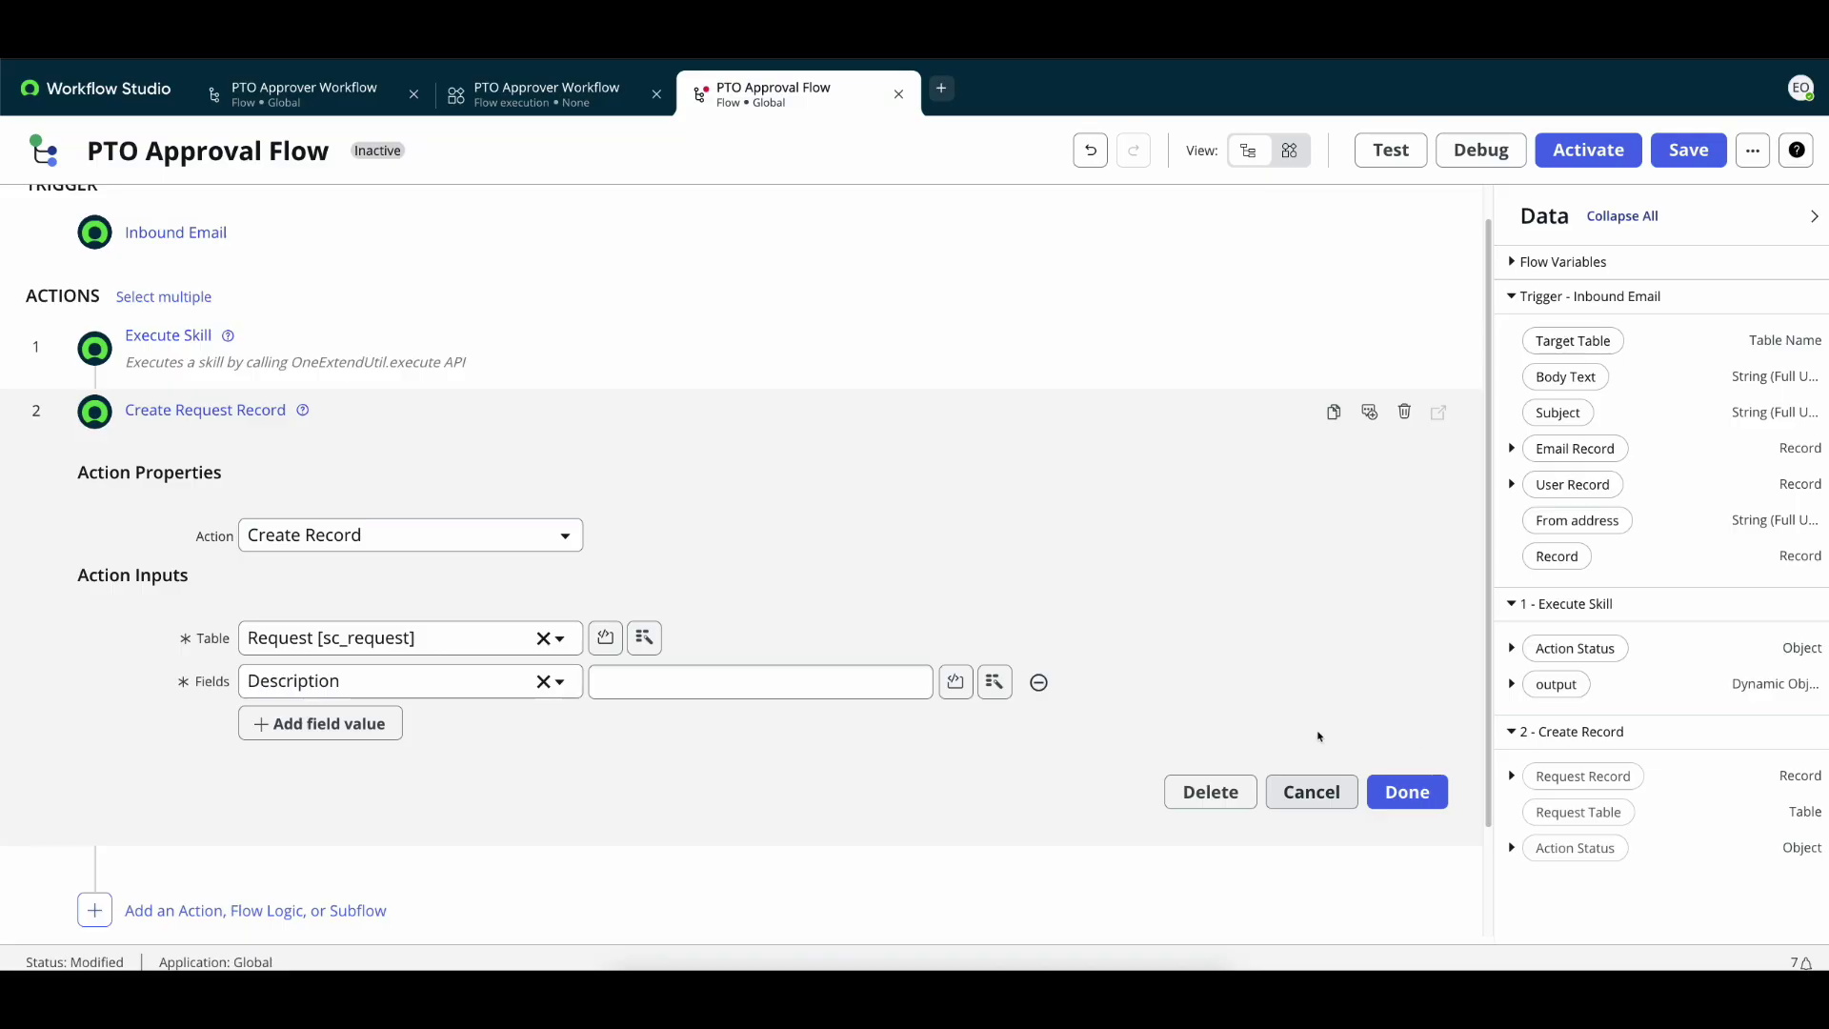
{"action": "left_click", "coordinate": [734, 688]}
{"action": "type", "text": "The curernt"}
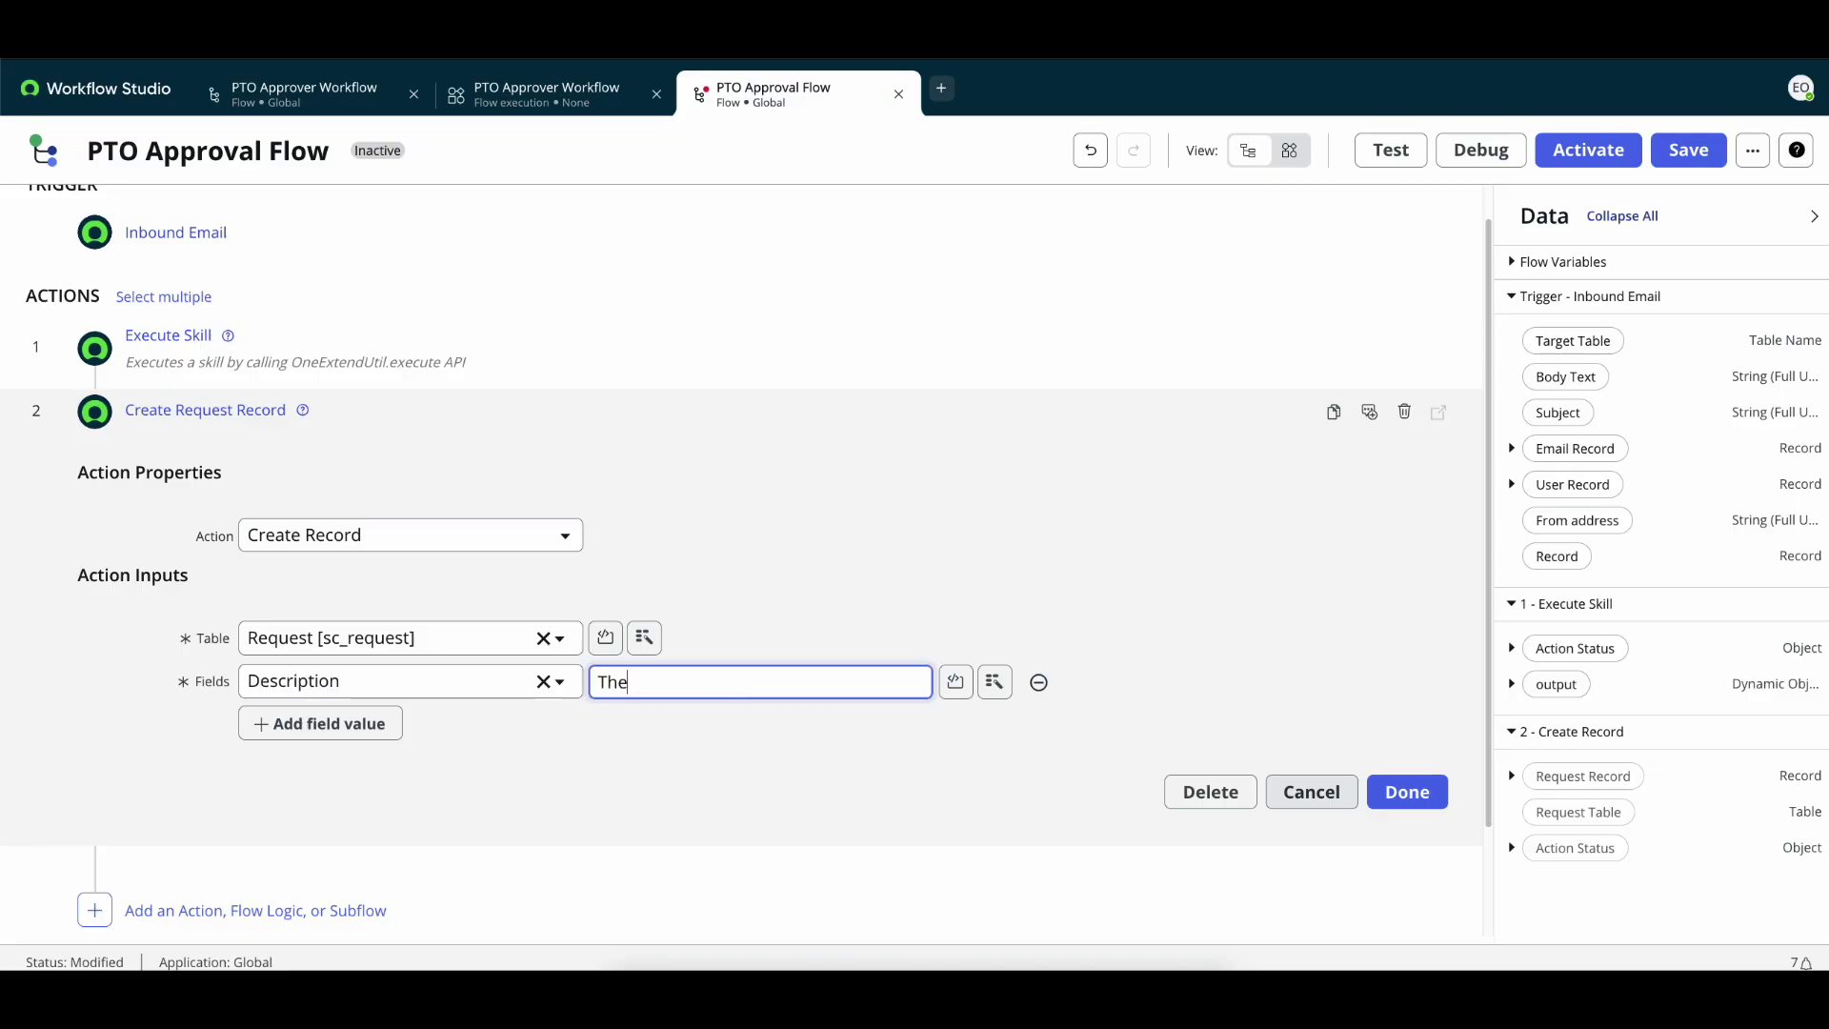
{"action": "key", "text": "BackSpace"}
{"action": "key", "text": "BackSpace"}
{"action": "key", "text": "BackSpace"}
{"action": "key", "text": "BackSpace"}
{"action": "type", "text": "rent user"}
{"action": "triple_click", "coordinate": [870, 682]}
{"action": "key", "text": "BackSpace"}
- Fill the Description with the trigger User Record's Name followed by "has request PTO. Their current workload is"
{"action": "left_click", "coordinate": [1512, 485]}
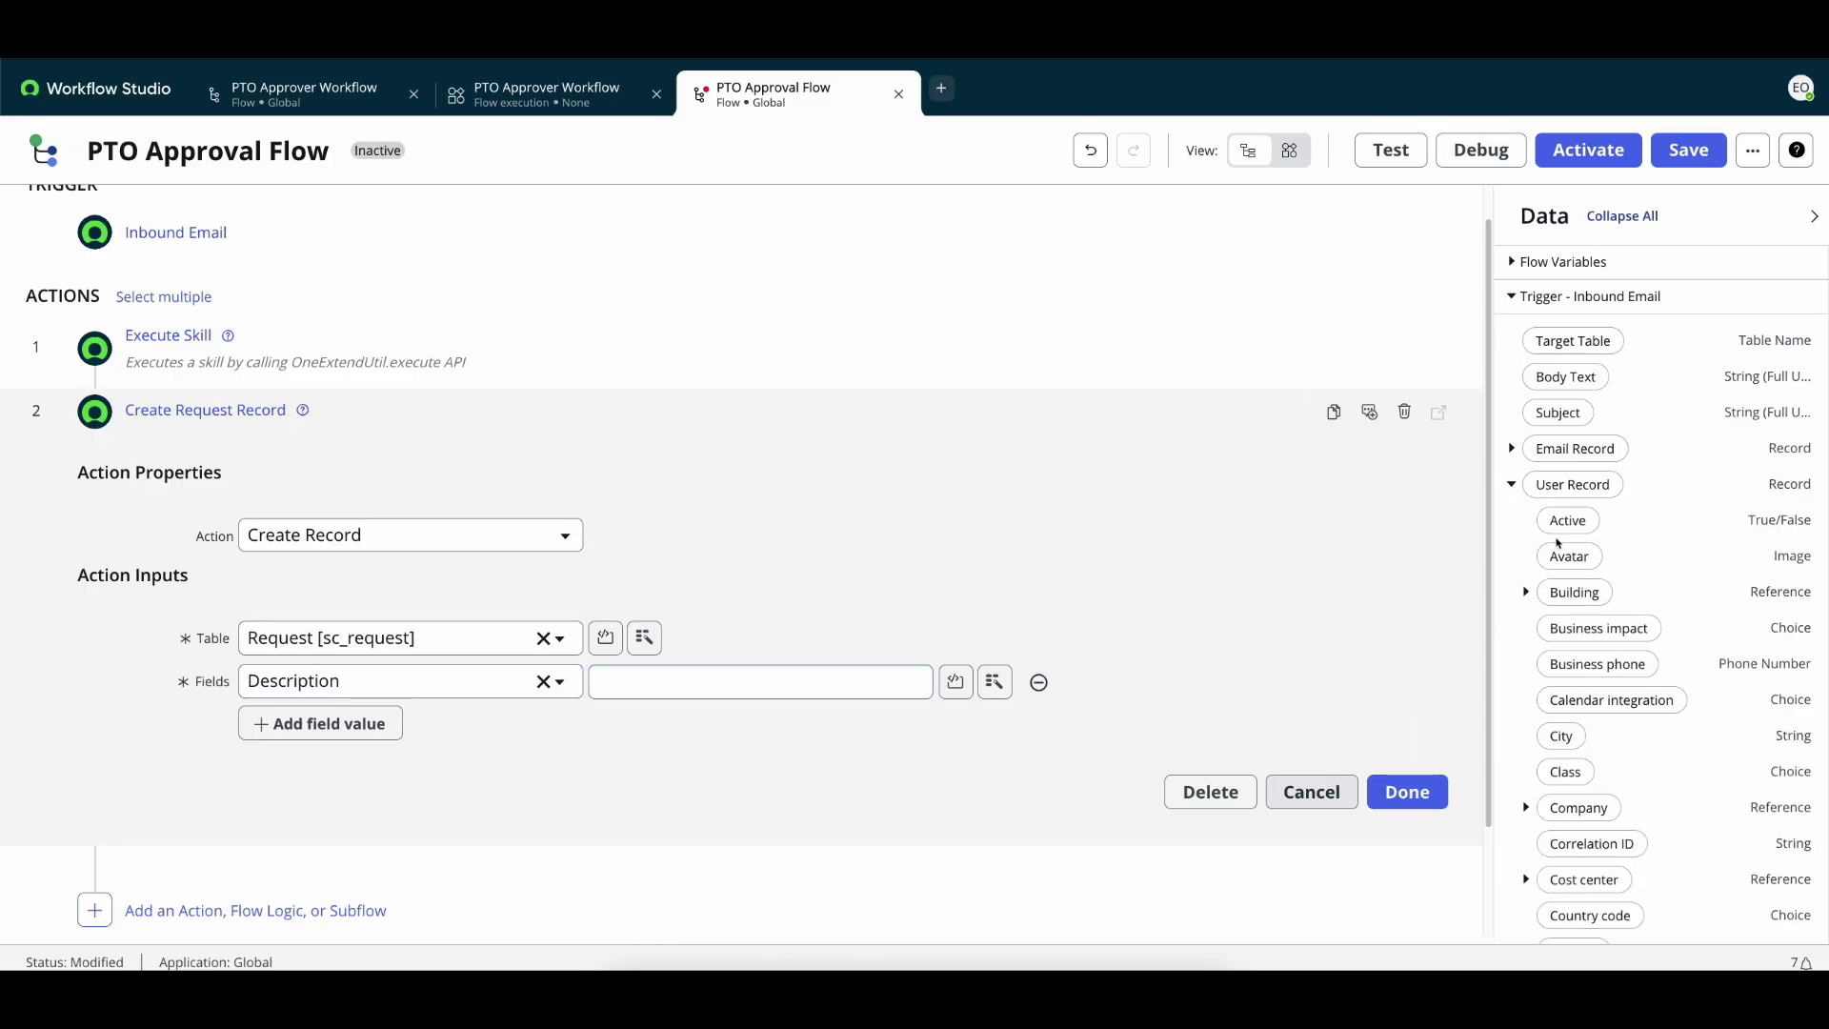
{"action": "scroll", "coordinate": [1559, 543], "scroll_direction": "down", "scroll_amount": 8}
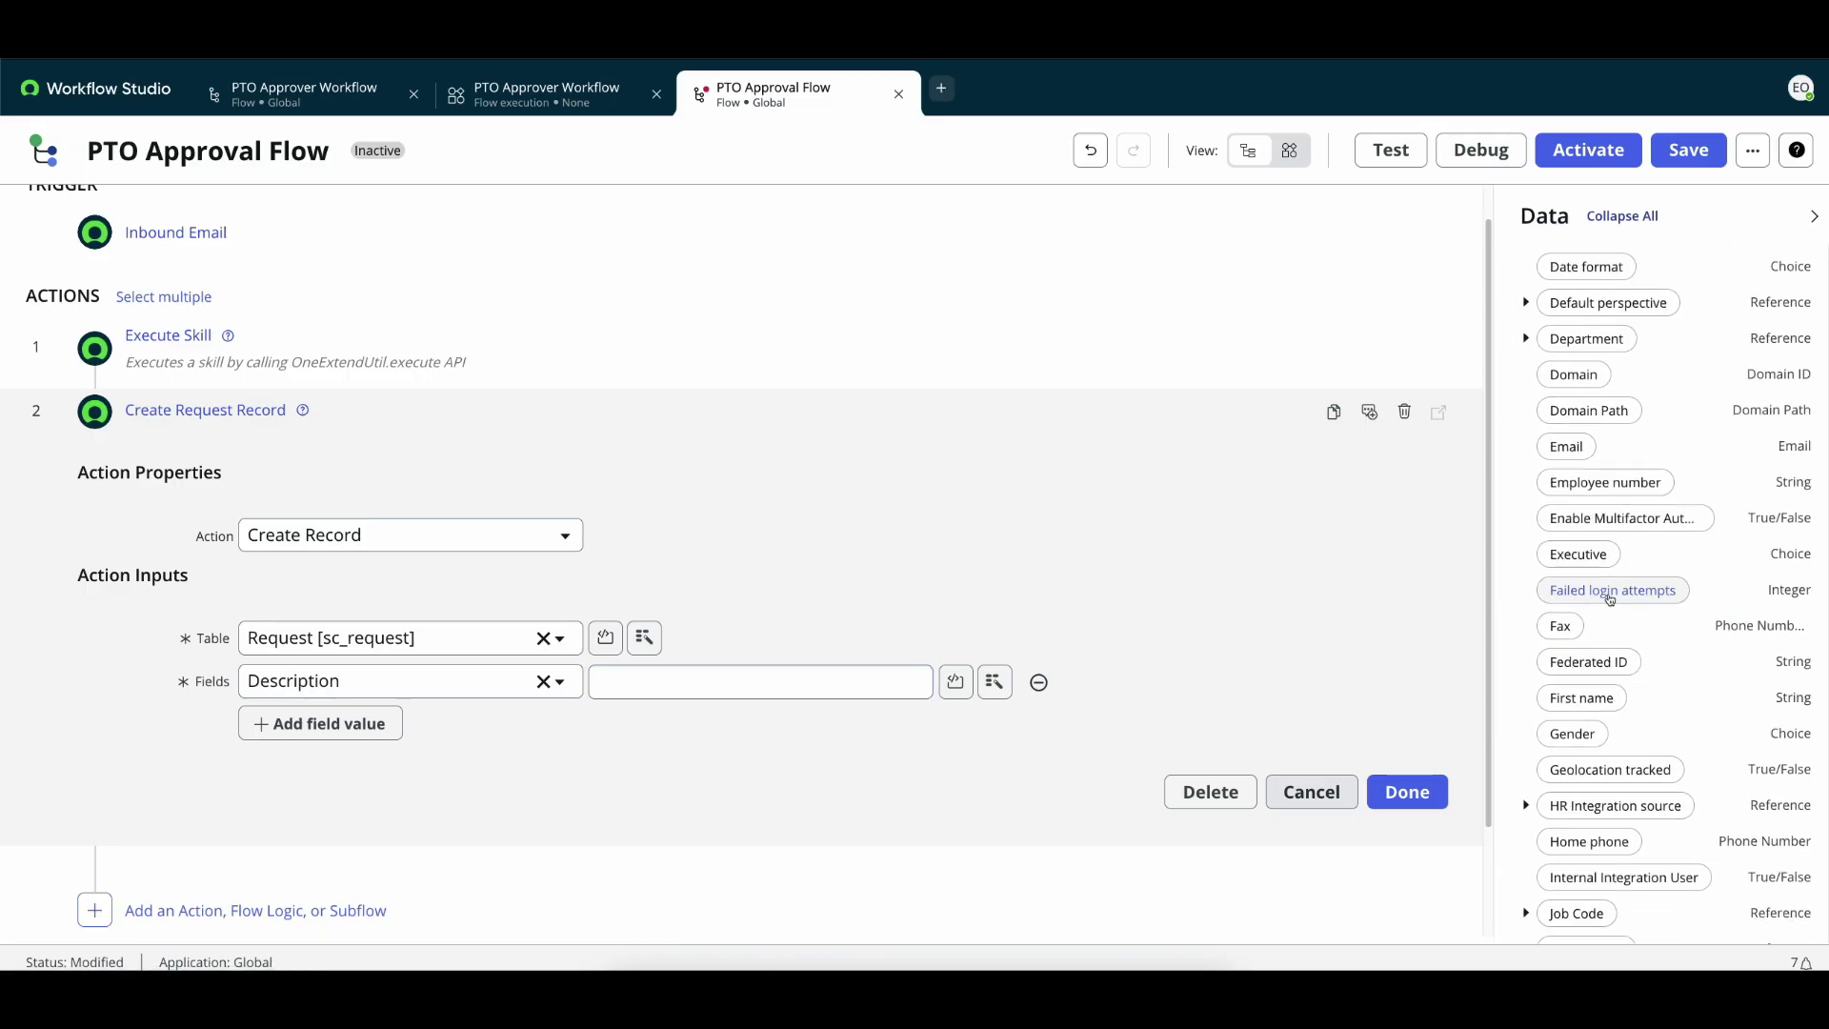
{"action": "scroll", "coordinate": [1611, 598], "scroll_direction": "down", "scroll_amount": 10}
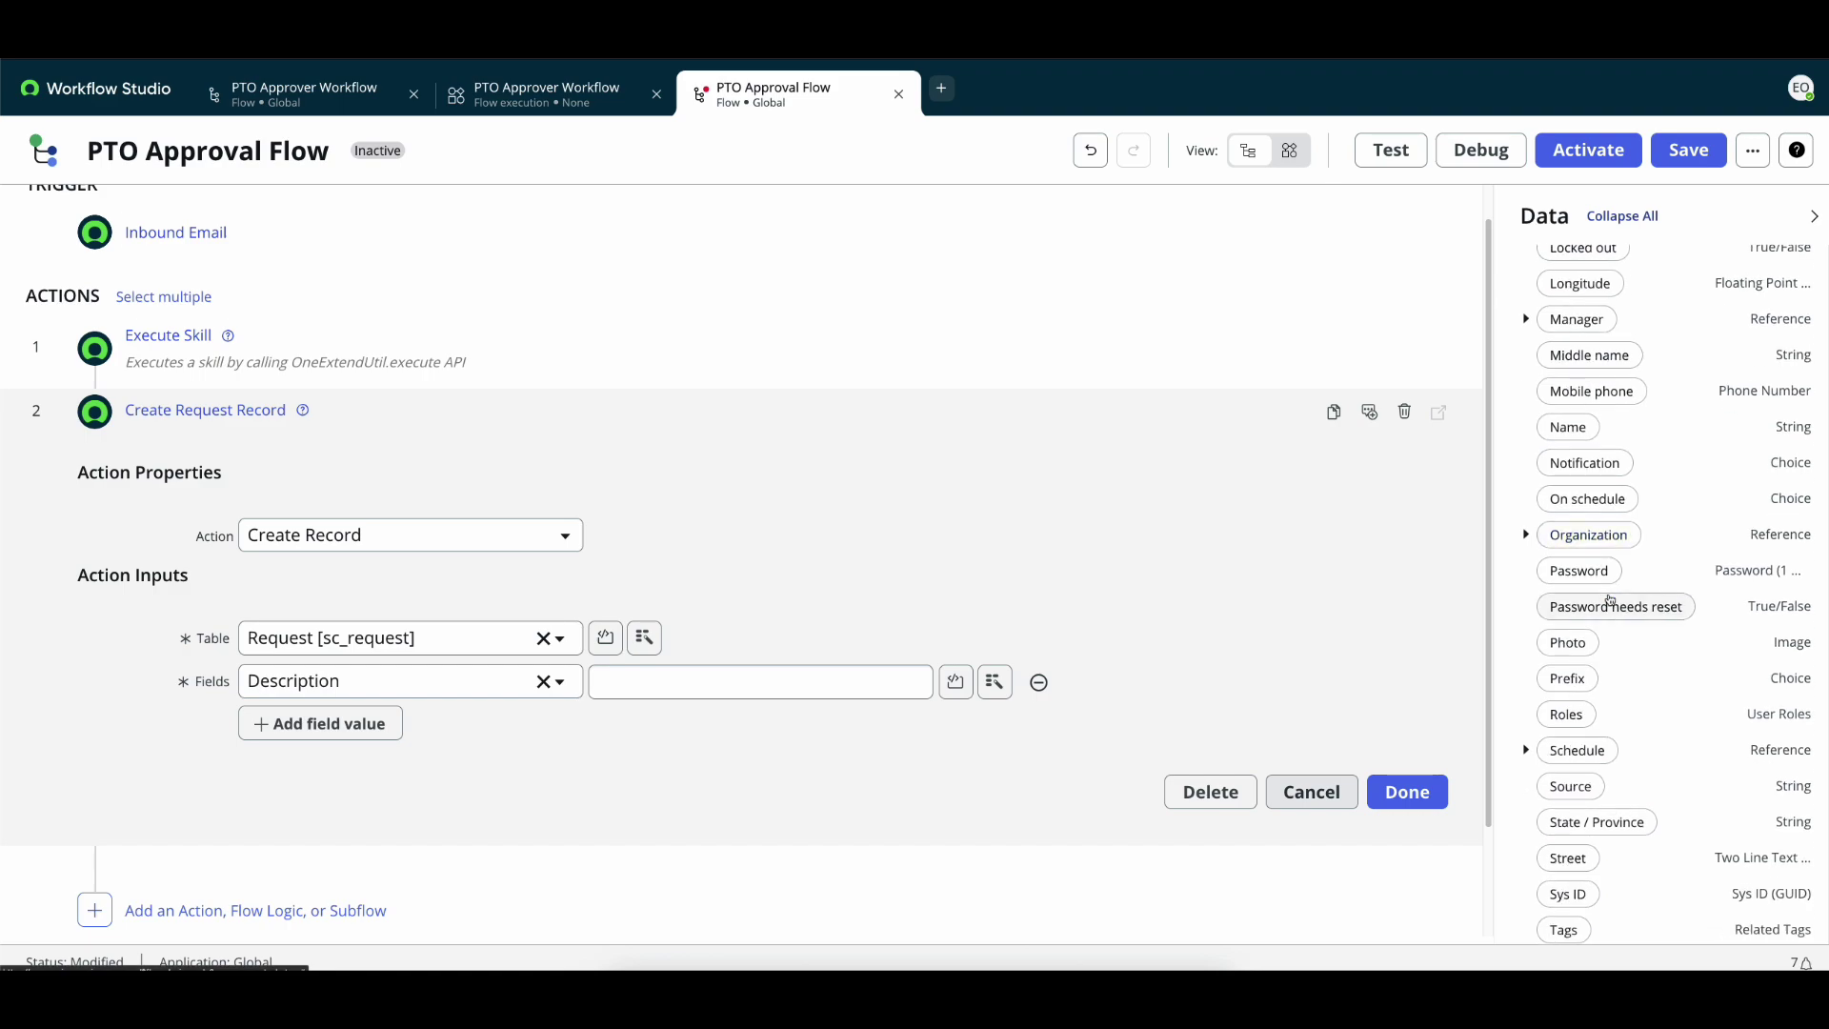
{"action": "left_click_drag", "start_coordinate": [1568, 427], "coordinate": [800, 688]}
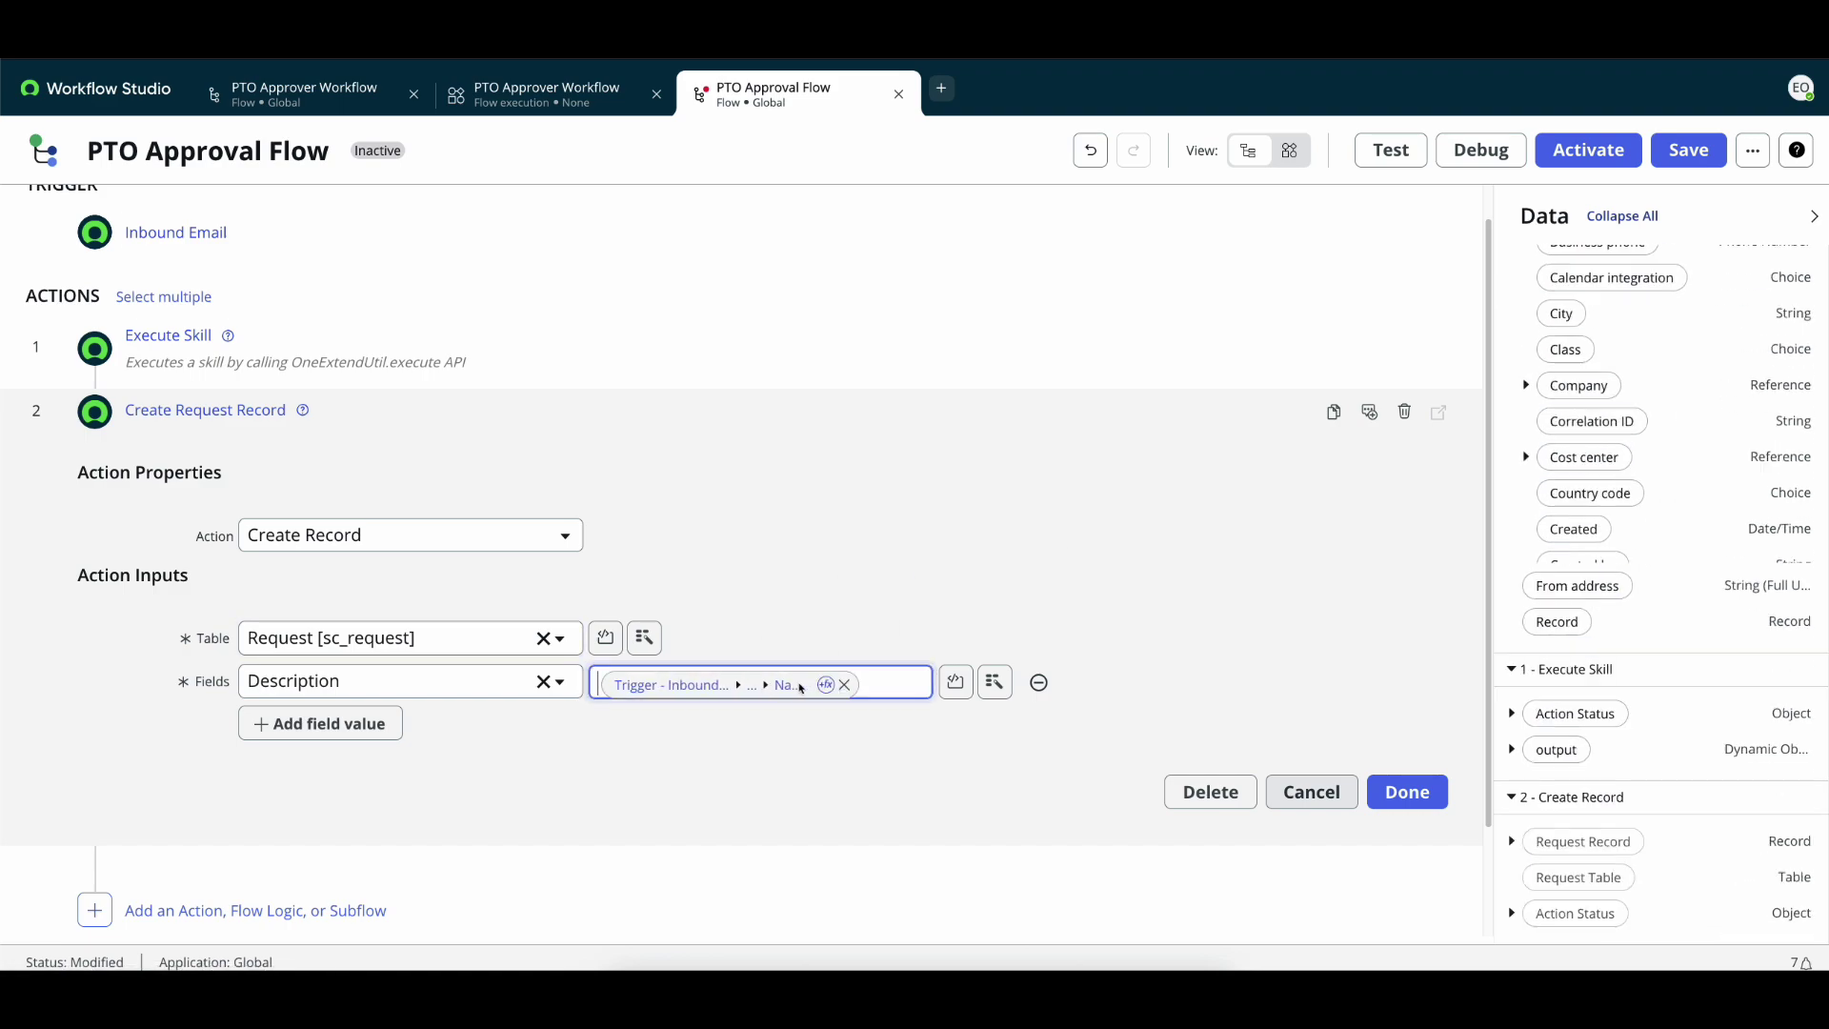
{"action": "type", "text": "has "}
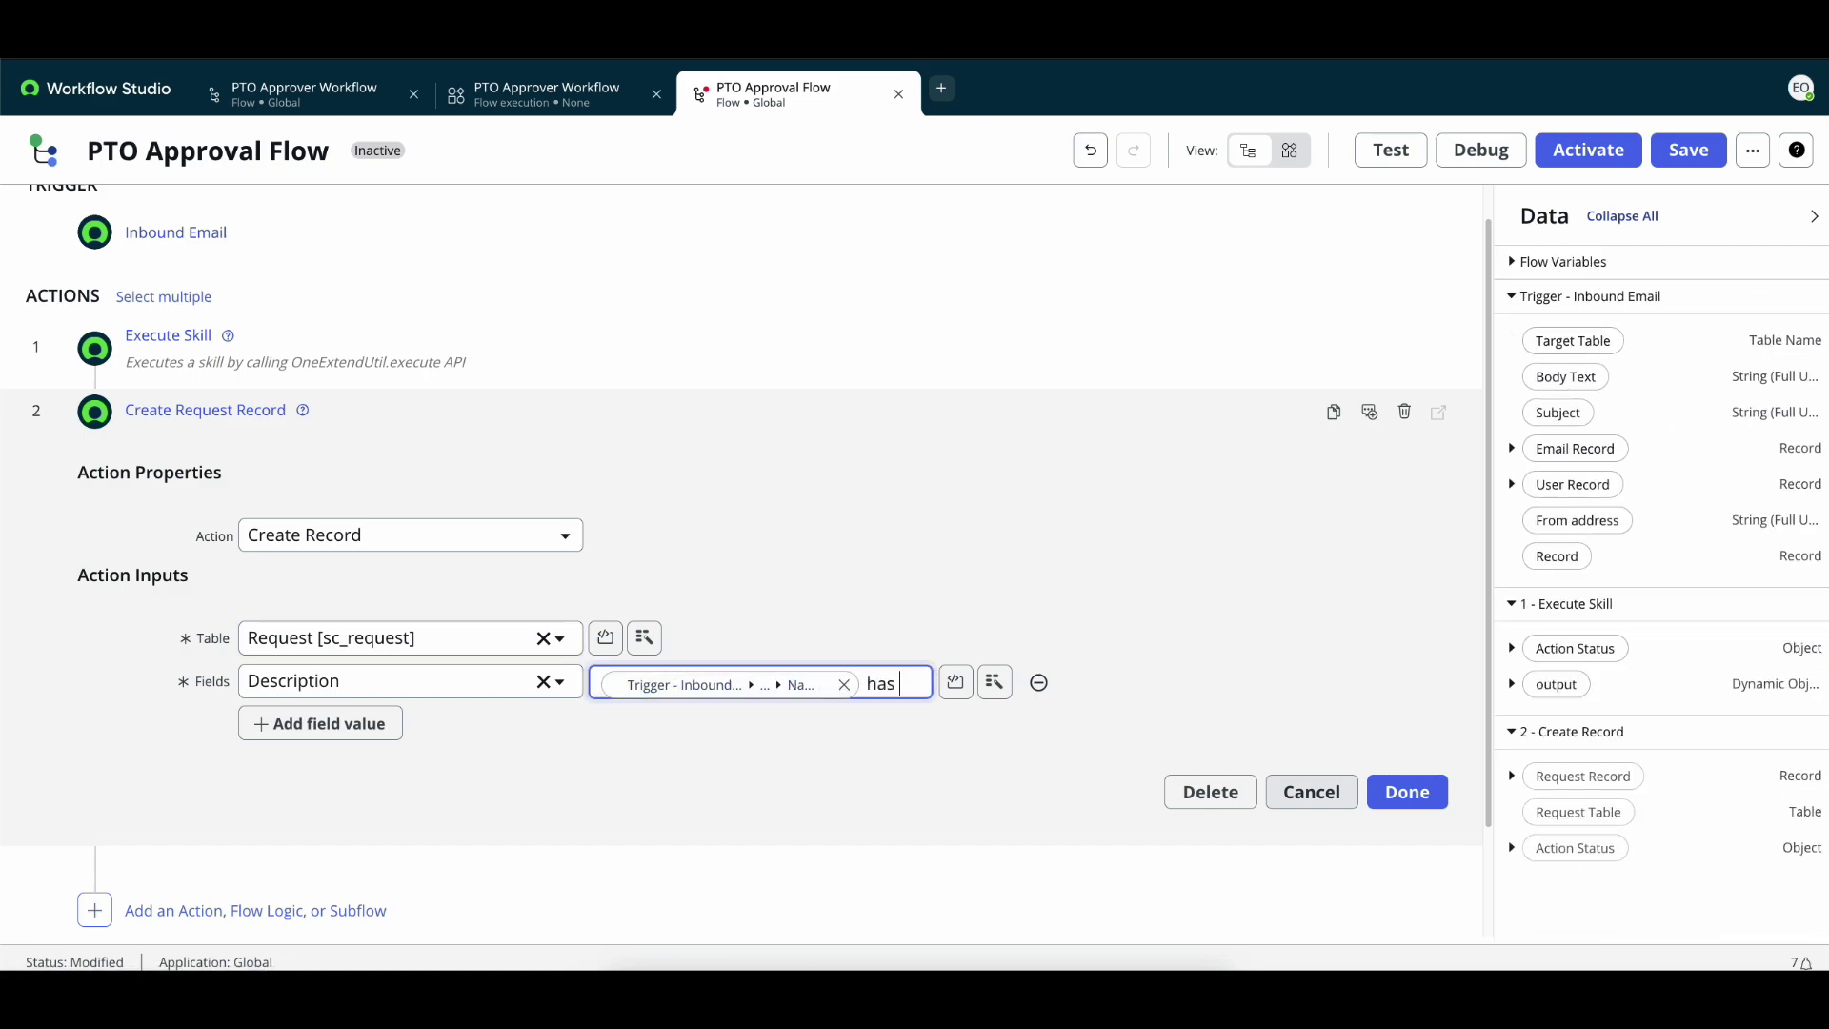
{"action": "type", "text": "request PTO"}
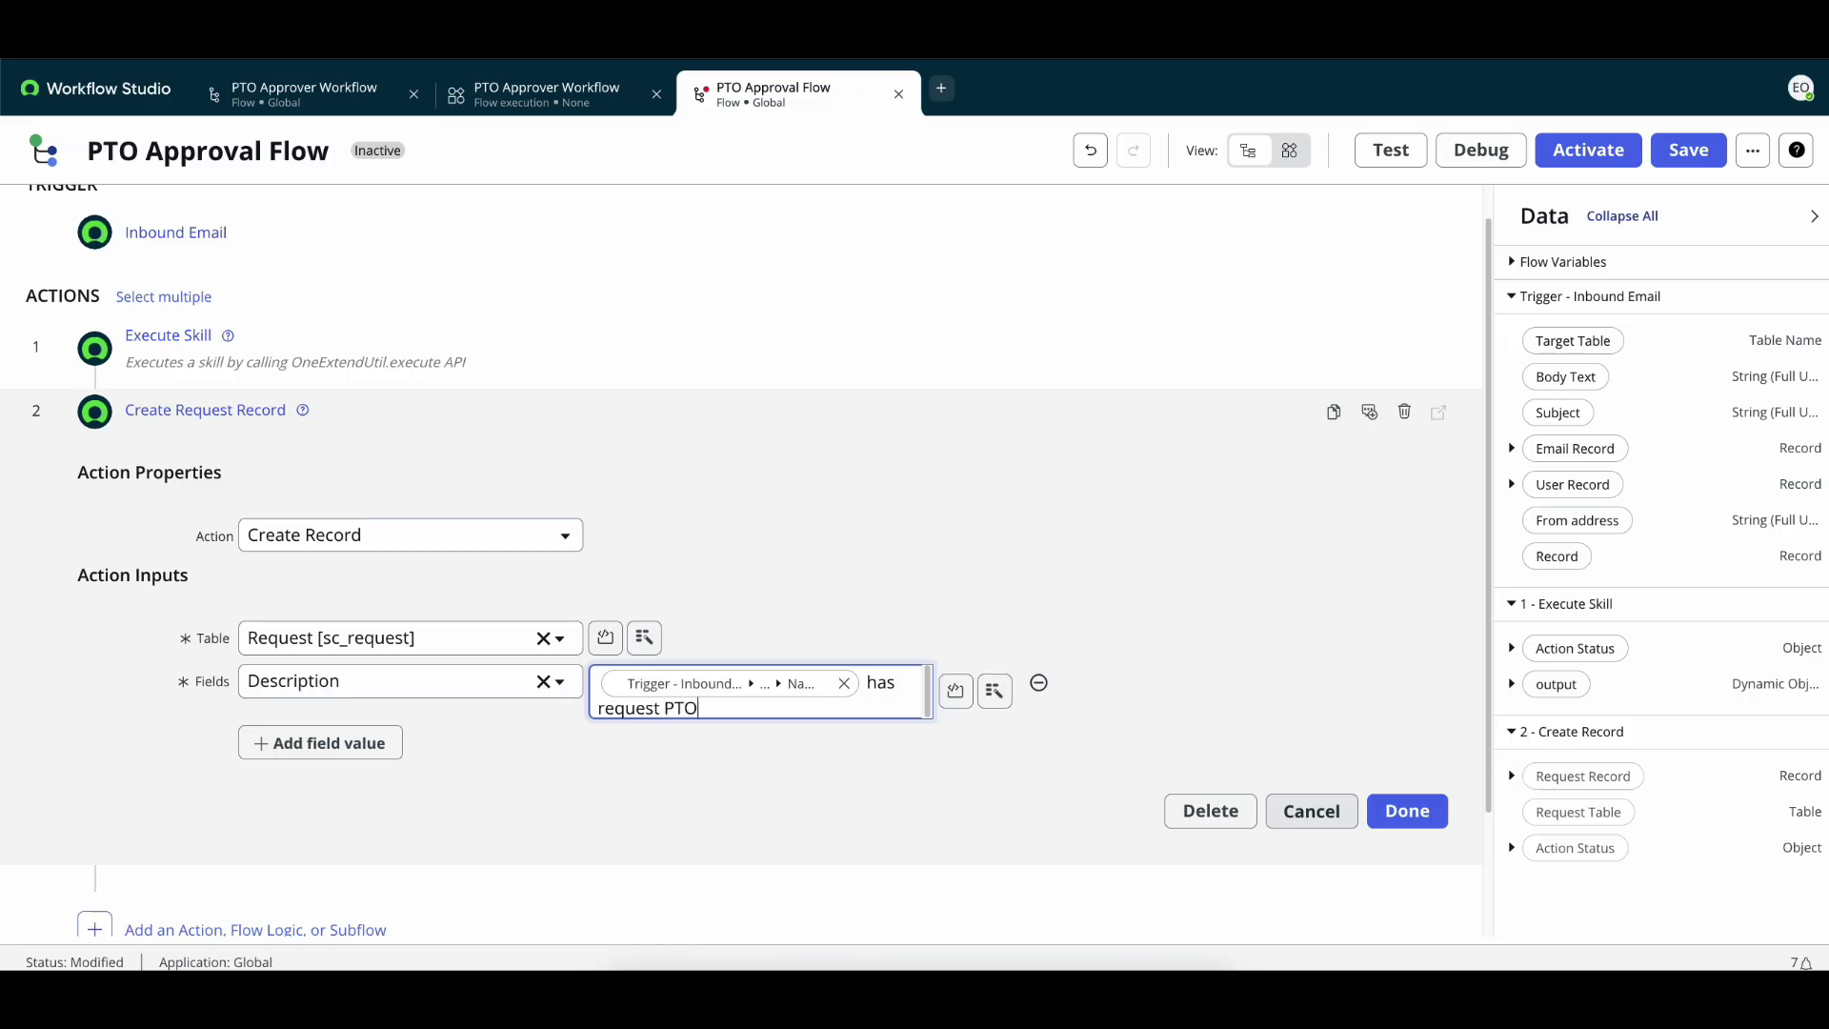
{"action": "type", "text": ". They"}
{"action": "key", "text": "BackSpace"}
{"action": "type", "text": "ir current workfload is"}
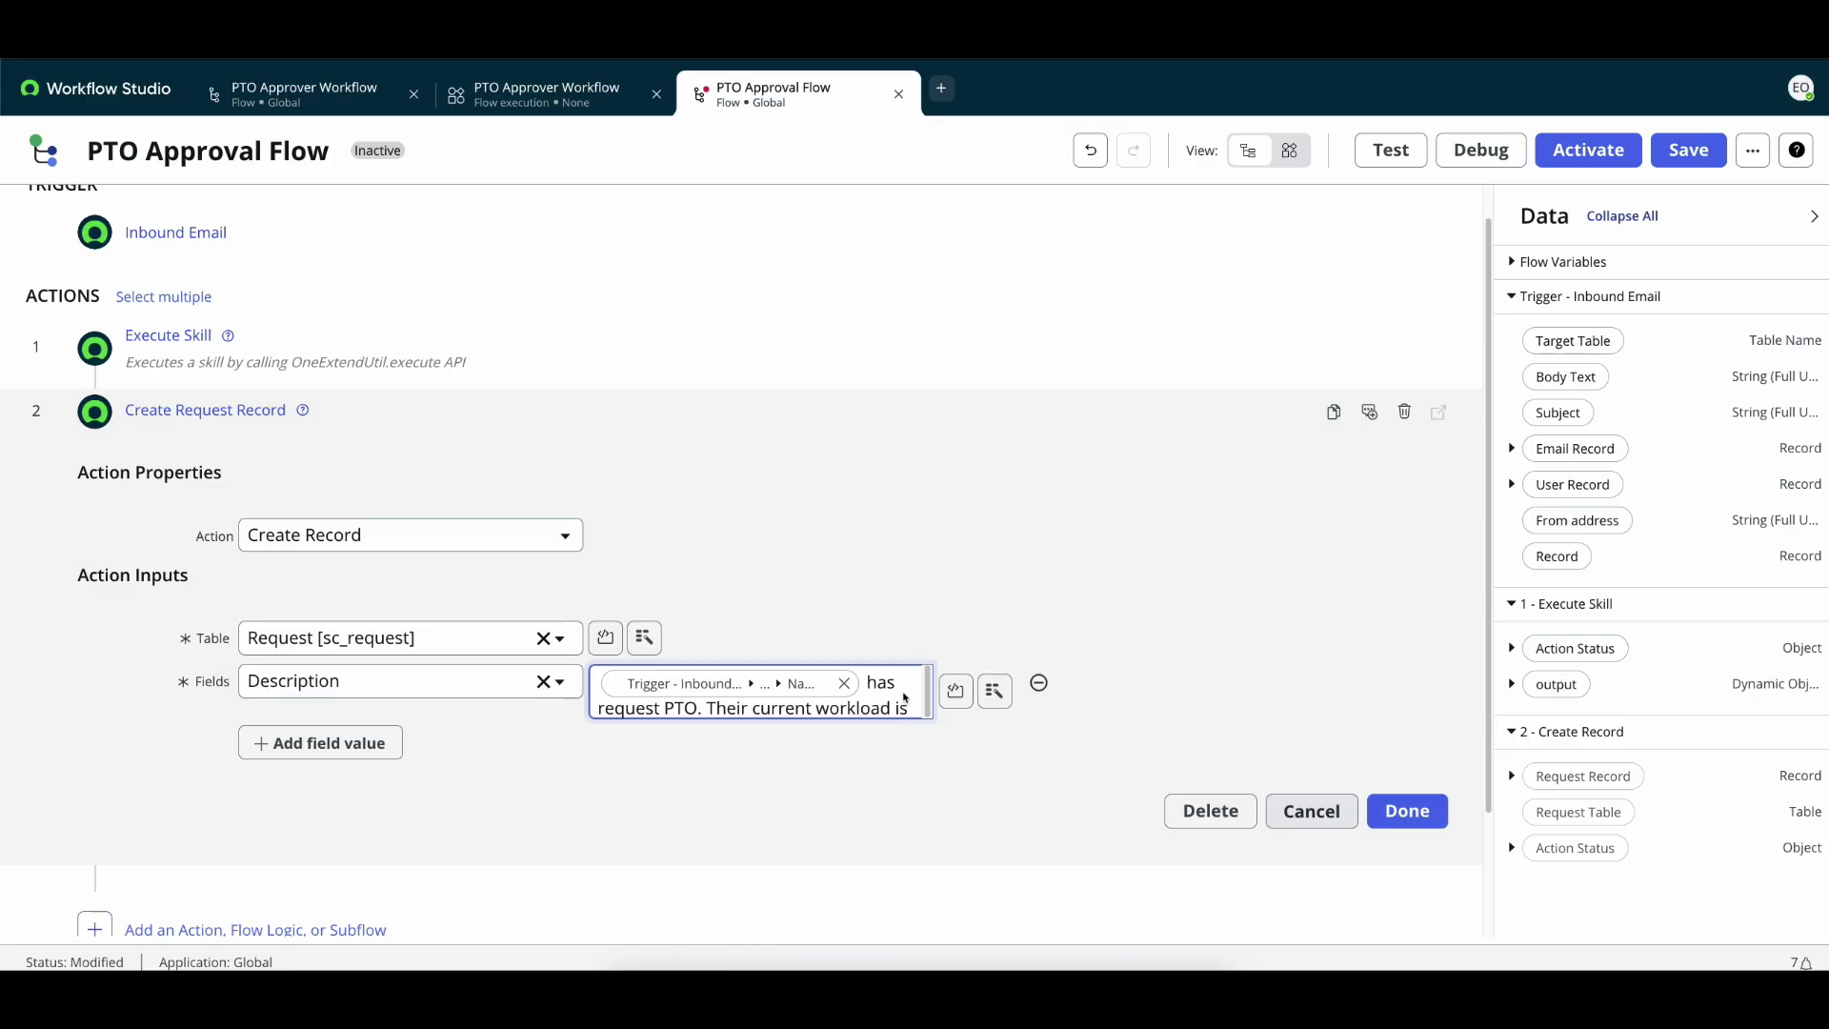
- Try to append the response value of the Execute Skill output to the Description text and finish the action
{"action": "left_click", "coordinate": [1513, 684]}
{"action": "scroll", "coordinate": [1577, 725], "scroll_direction": "down", "scroll_amount": 1}
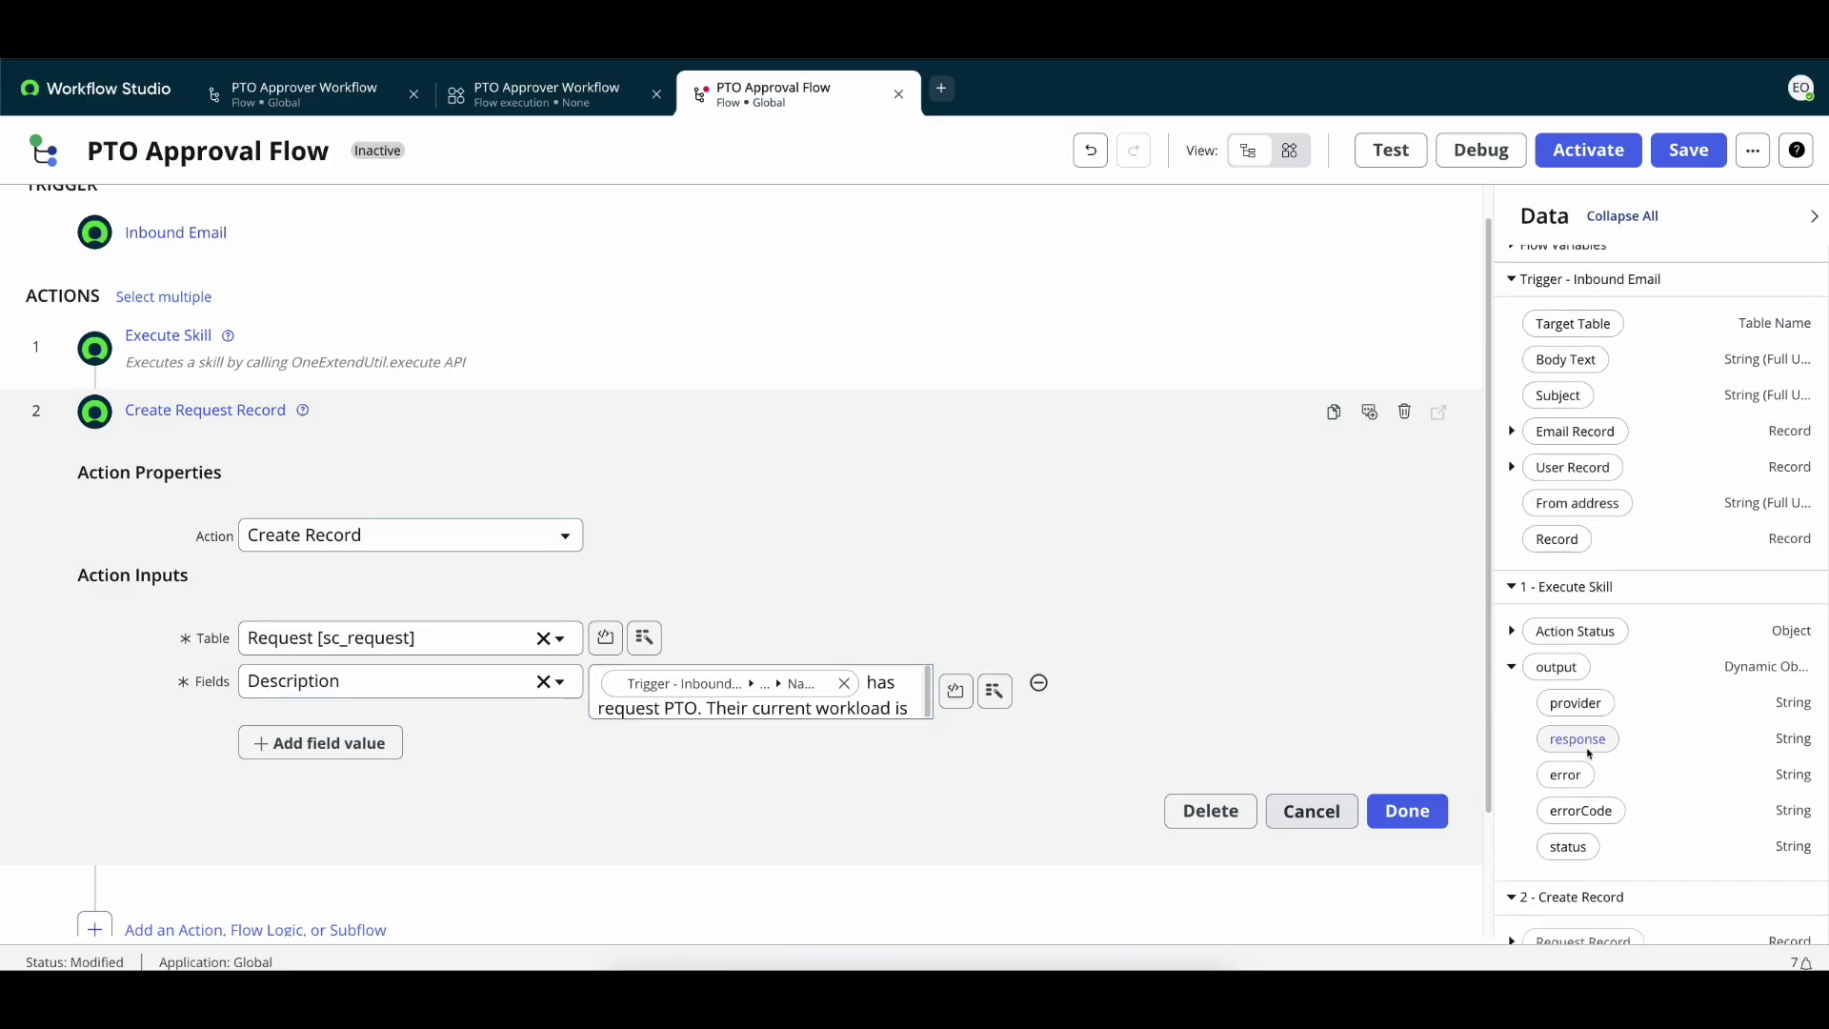
{"action": "left_click_drag", "start_coordinate": [1578, 722], "coordinate": [905, 706]}
{"action": "scroll", "coordinate": [890, 690], "scroll_direction": "down", "scroll_amount": 2}
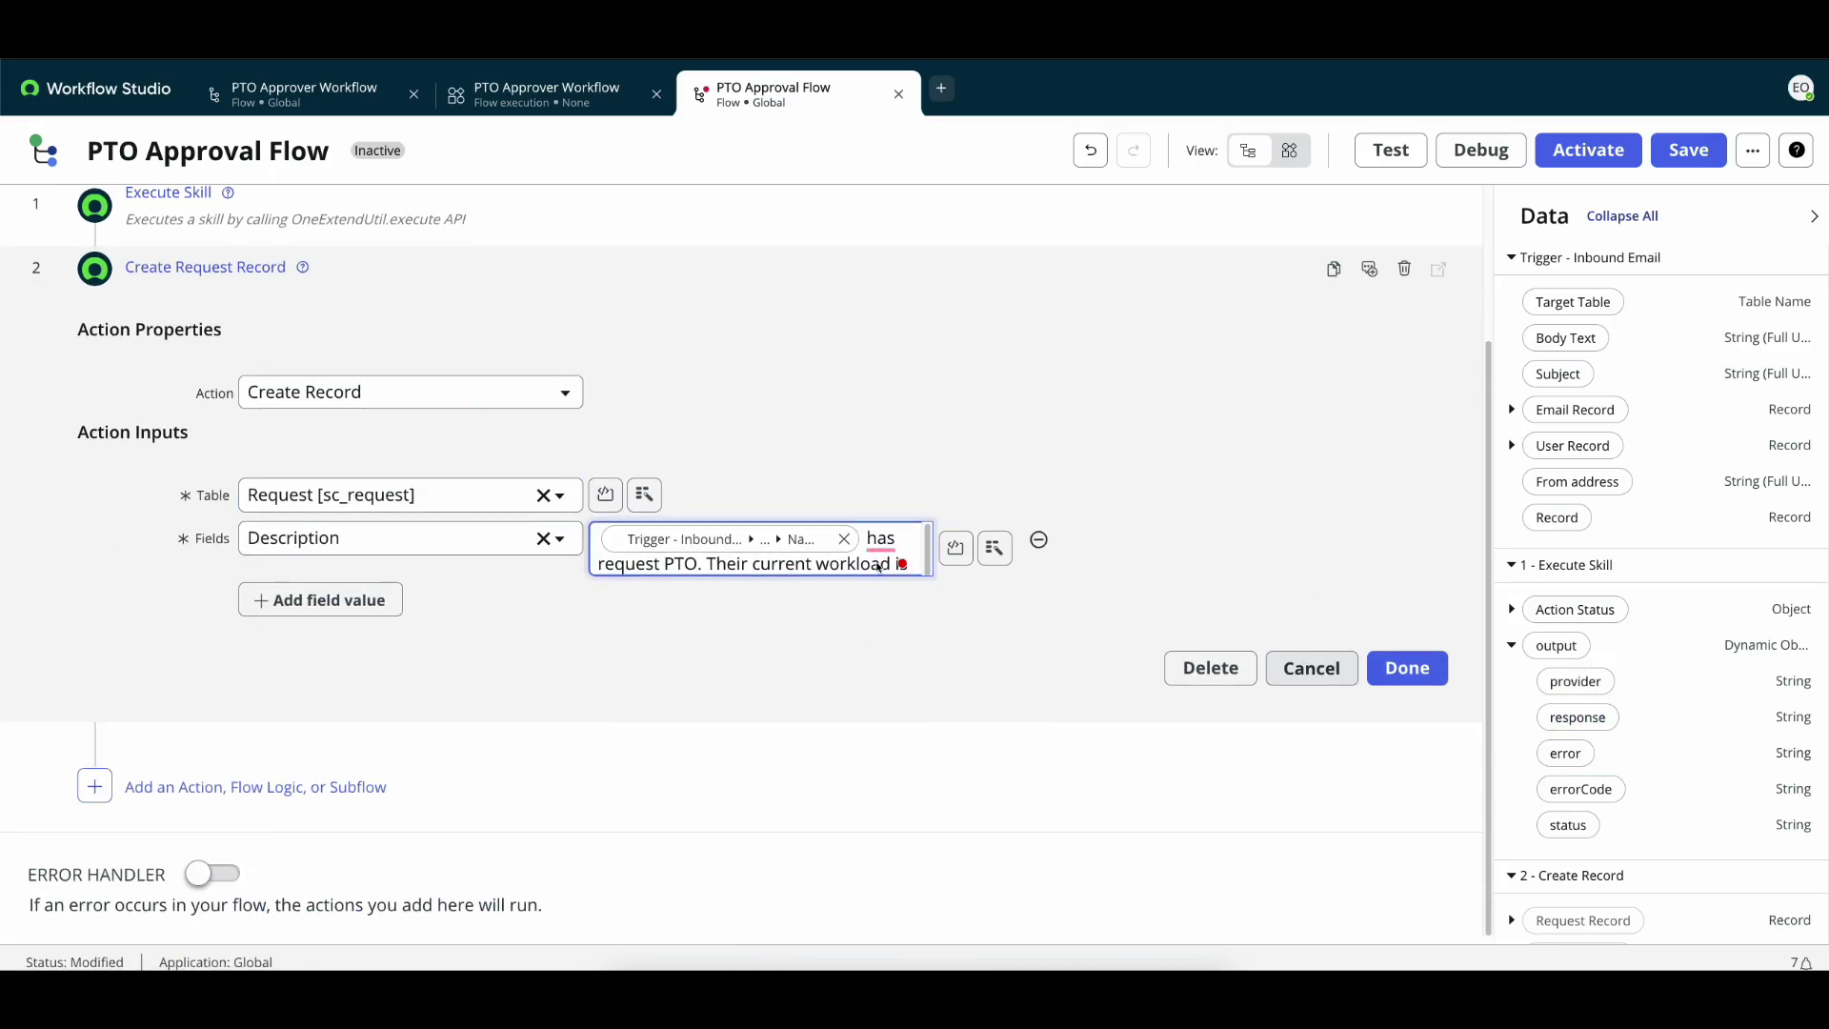
{"action": "left_click", "coordinate": [1408, 668]}
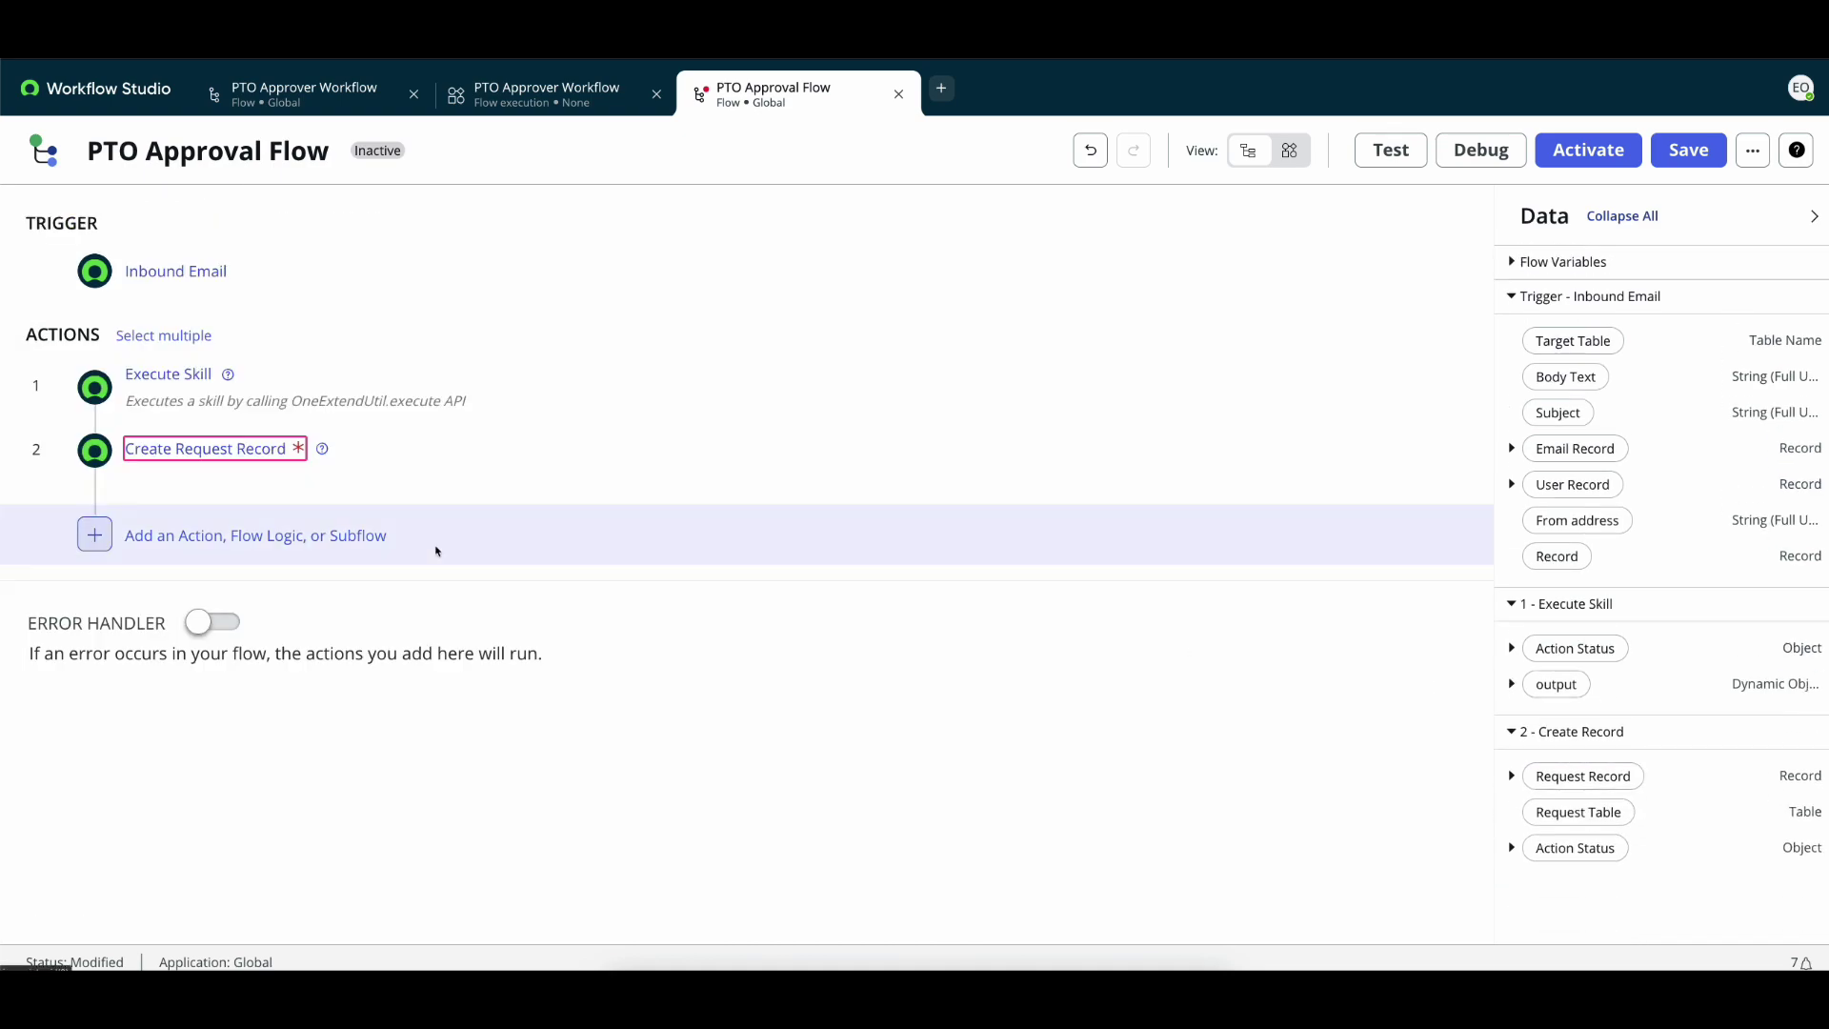
- Reopen the Create Request Record action, insert the Execute Skill output after "Their current workload is" in the Description, and finish the action
{"action": "left_click", "coordinate": [271, 453]}
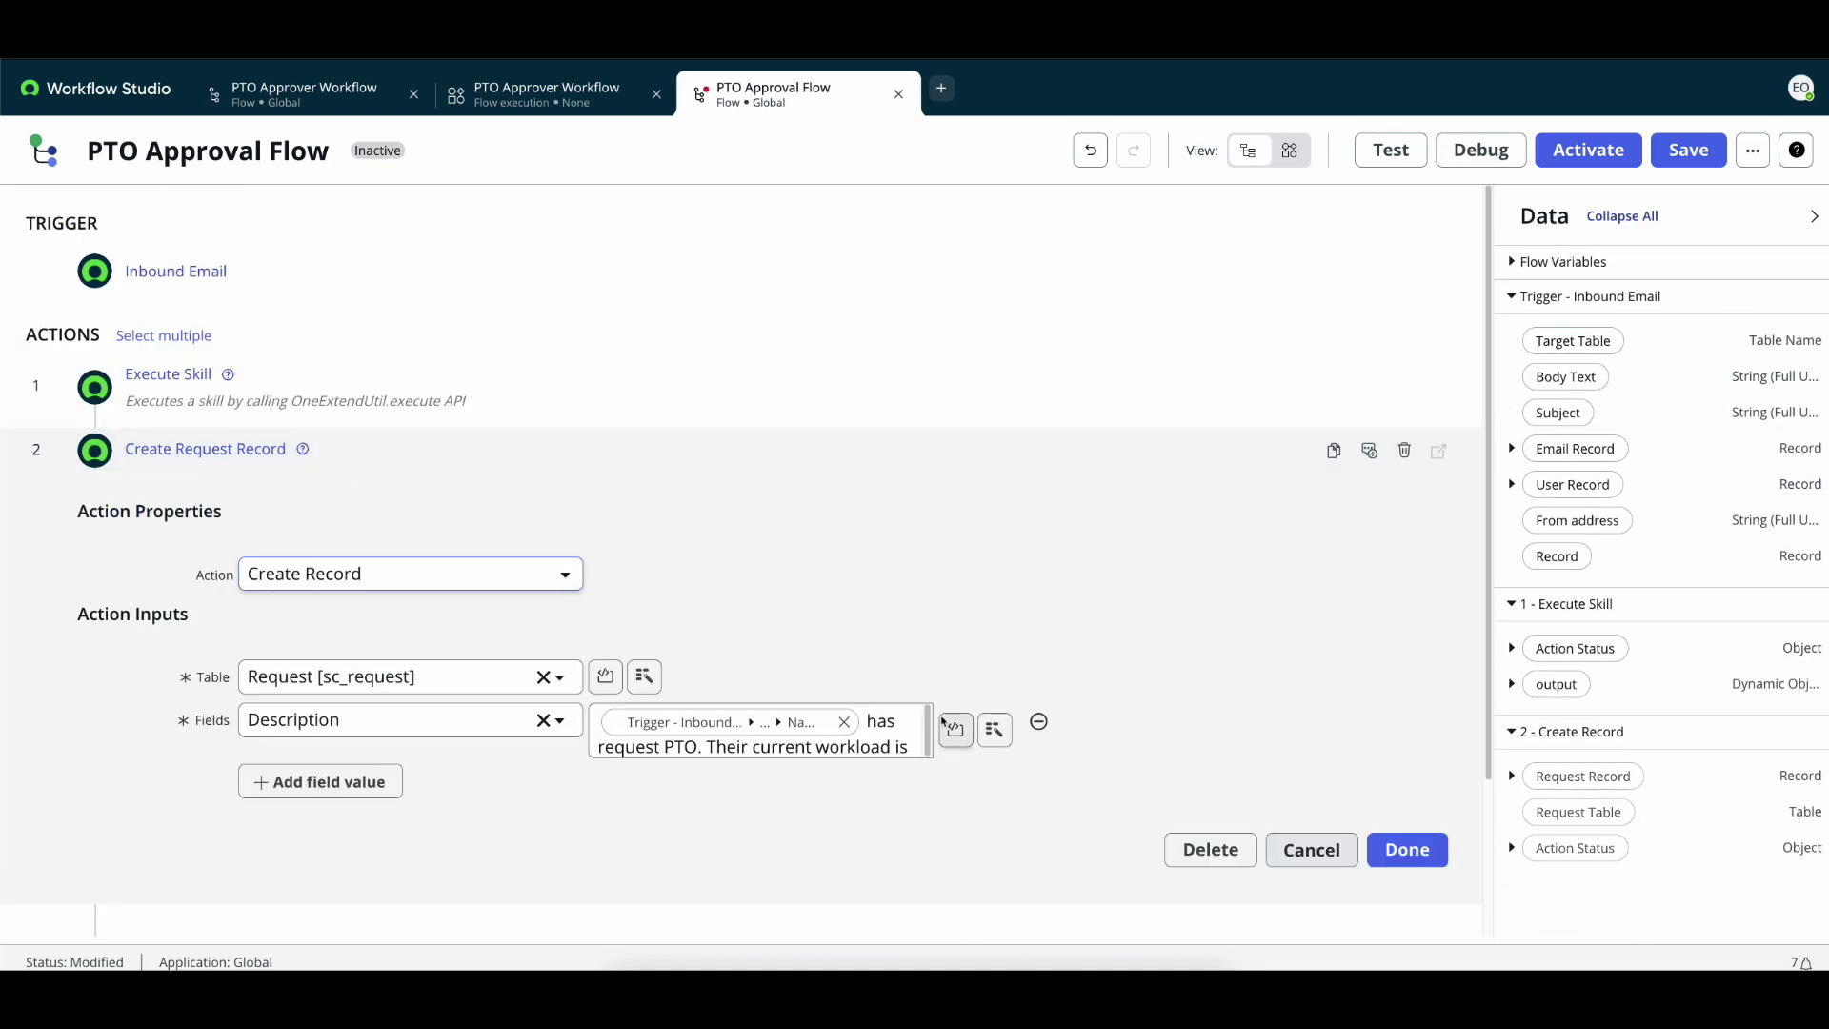
{"action": "scroll", "coordinate": [948, 727], "scroll_direction": "down", "scroll_amount": 1}
{"action": "triple_click", "coordinate": [905, 634]}
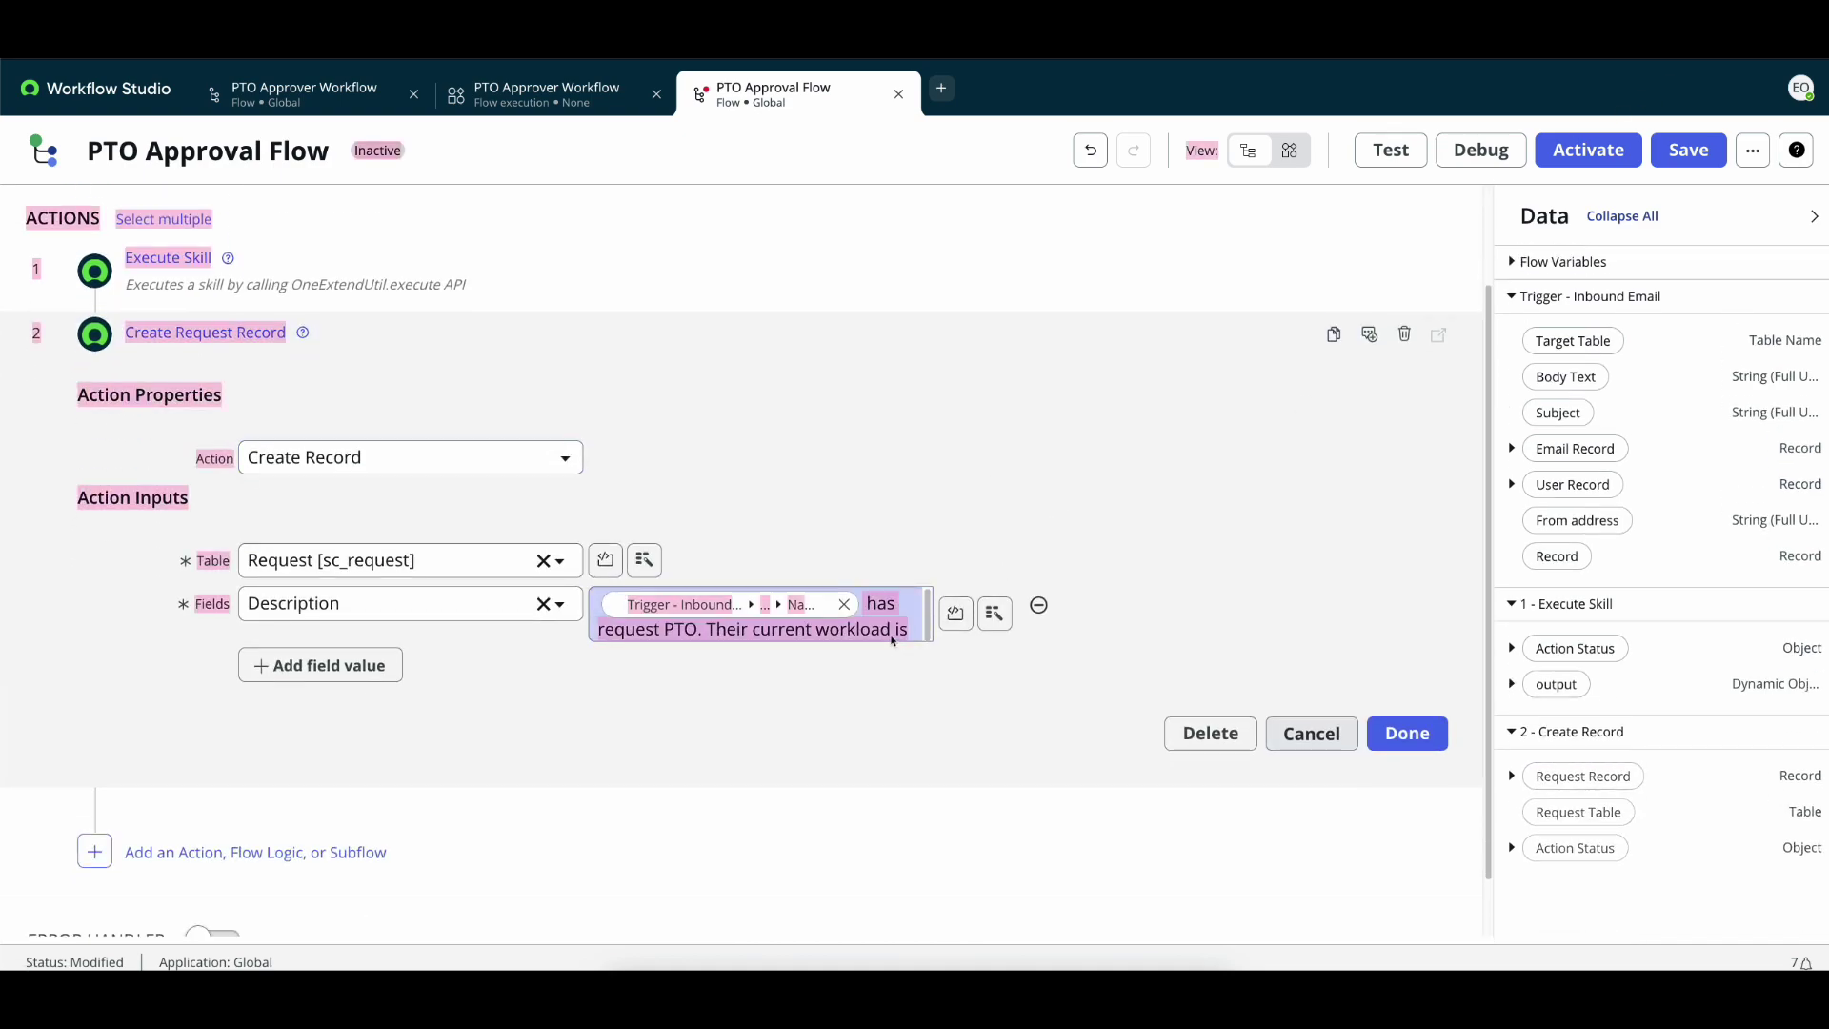
{"action": "triple_click", "coordinate": [905, 633]}
{"action": "left_click", "coordinate": [905, 633]}
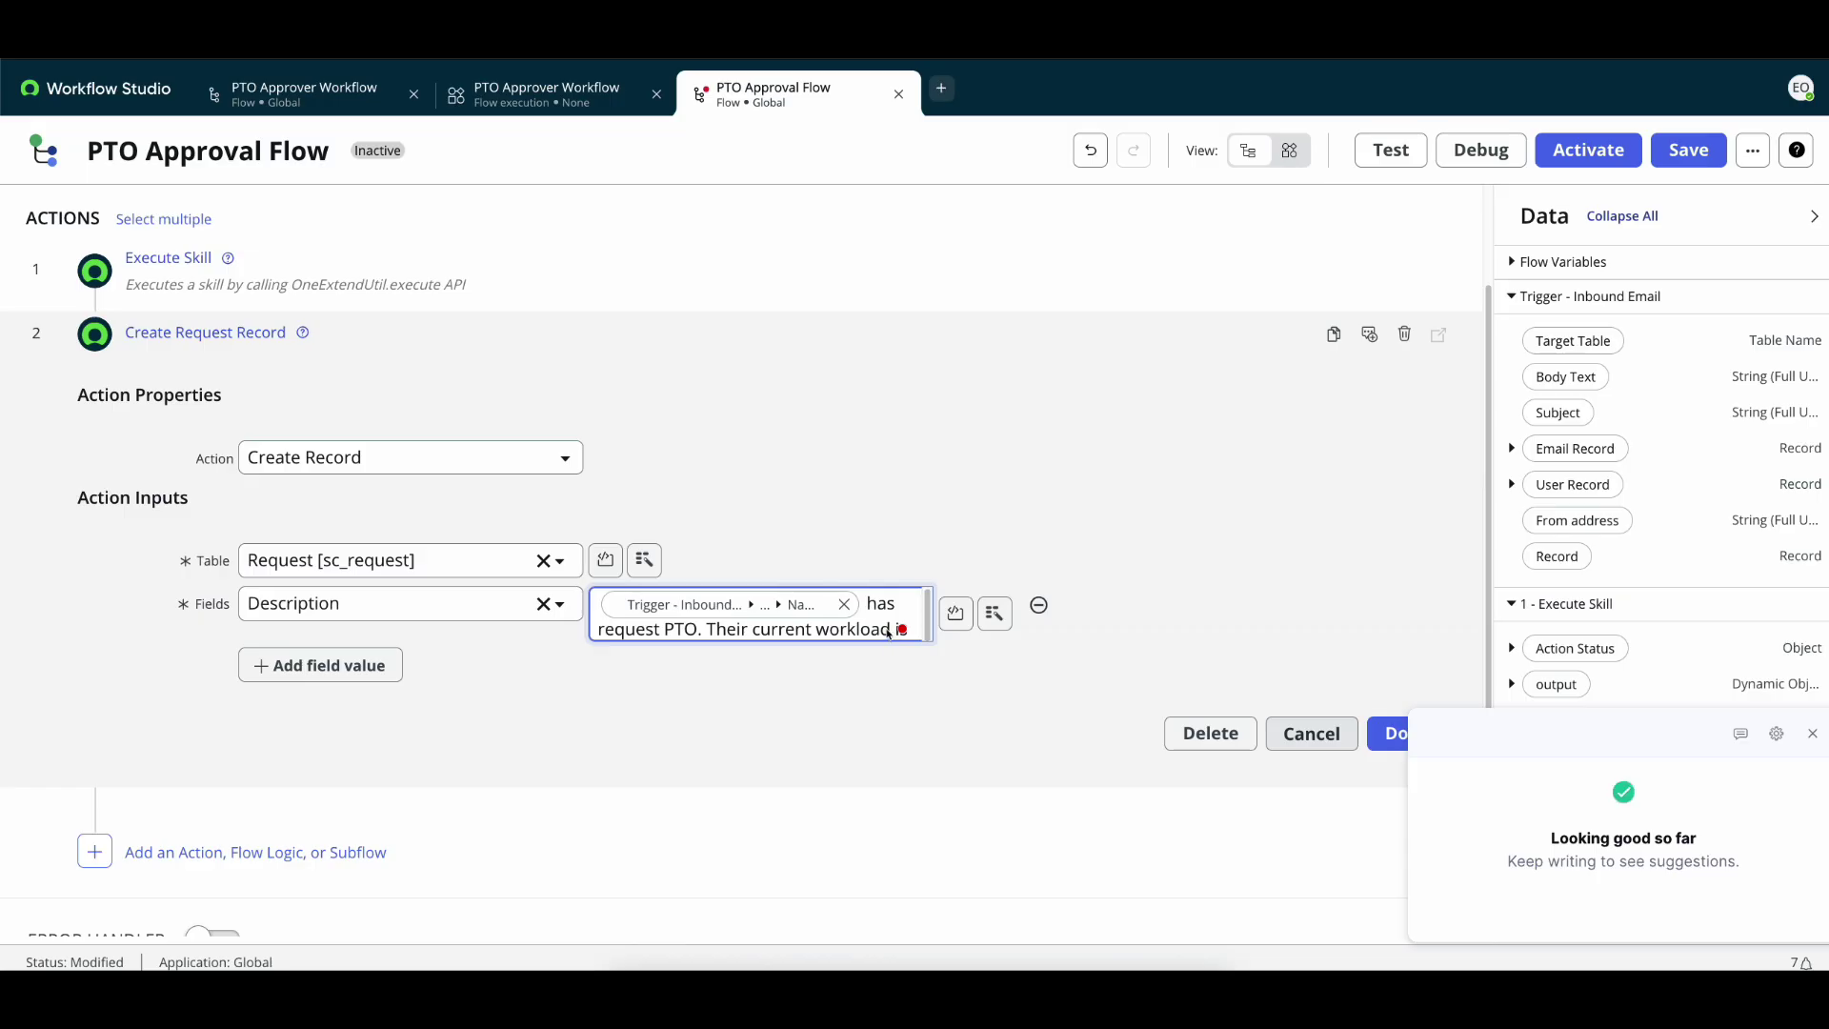
{"action": "left_click", "coordinate": [1812, 766]}
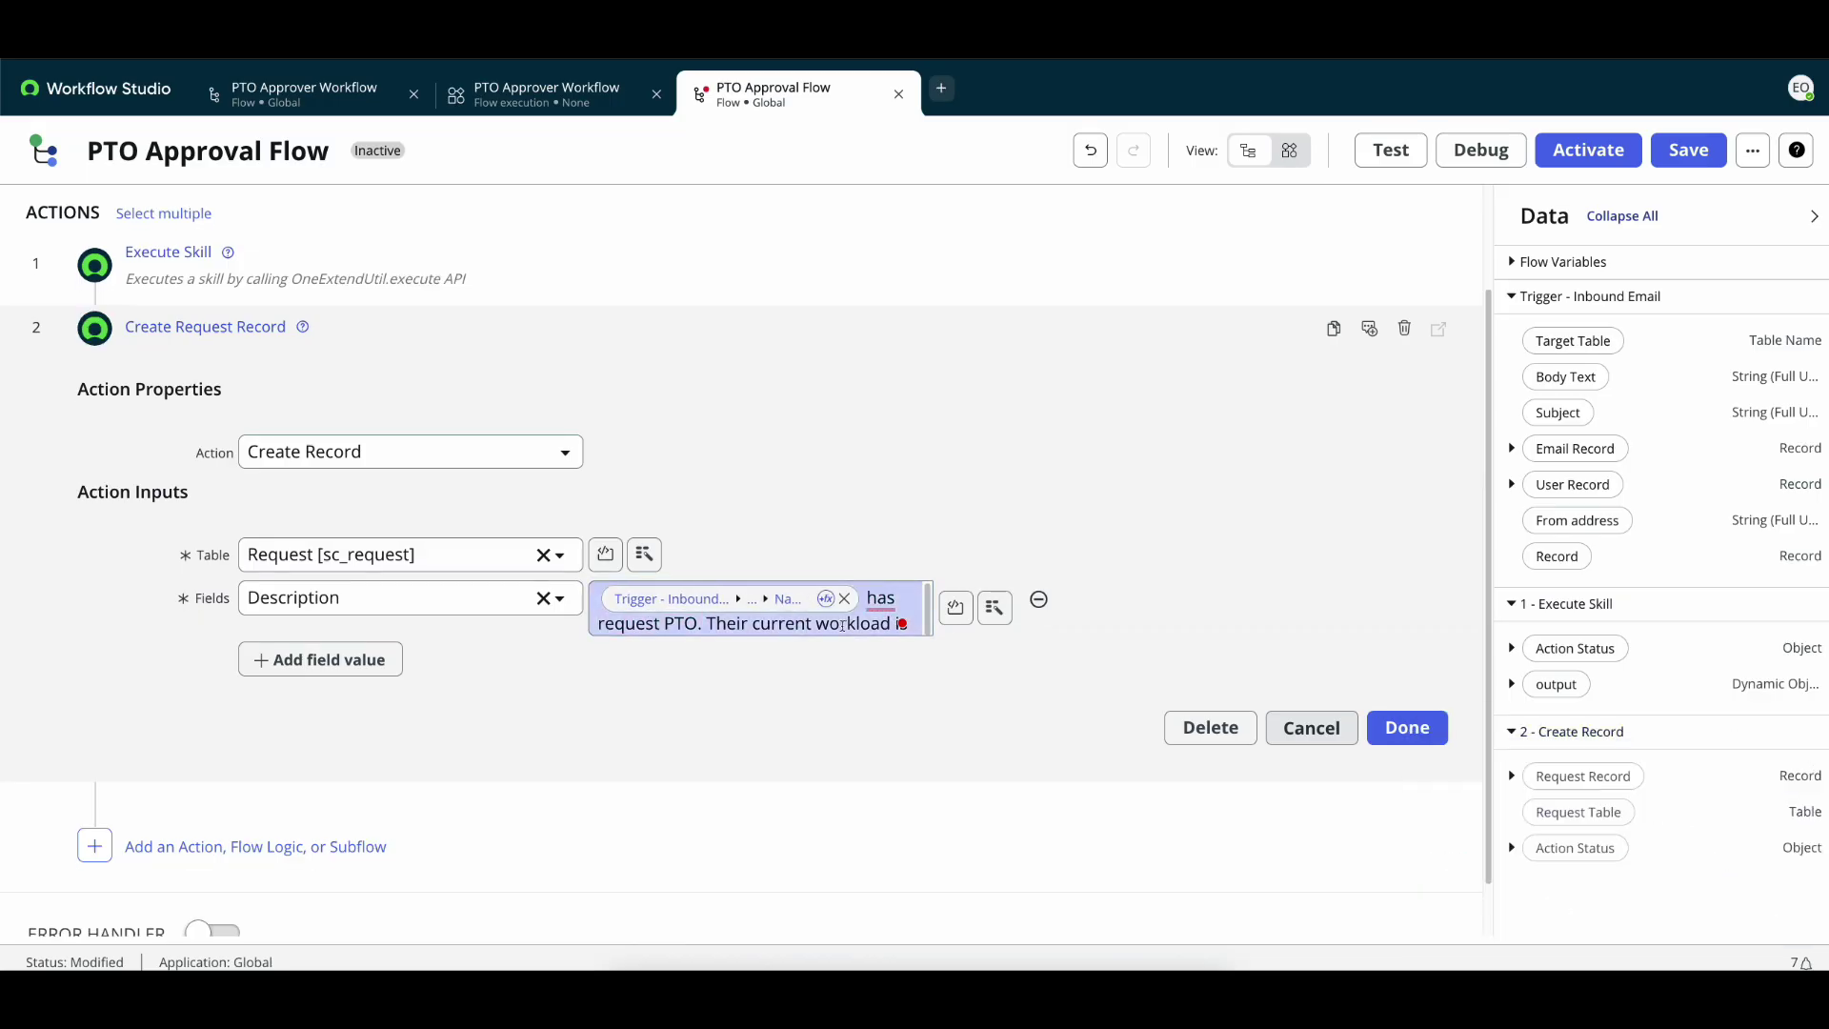
{"action": "scroll", "coordinate": [886, 620], "scroll_direction": "down", "scroll_amount": 1}
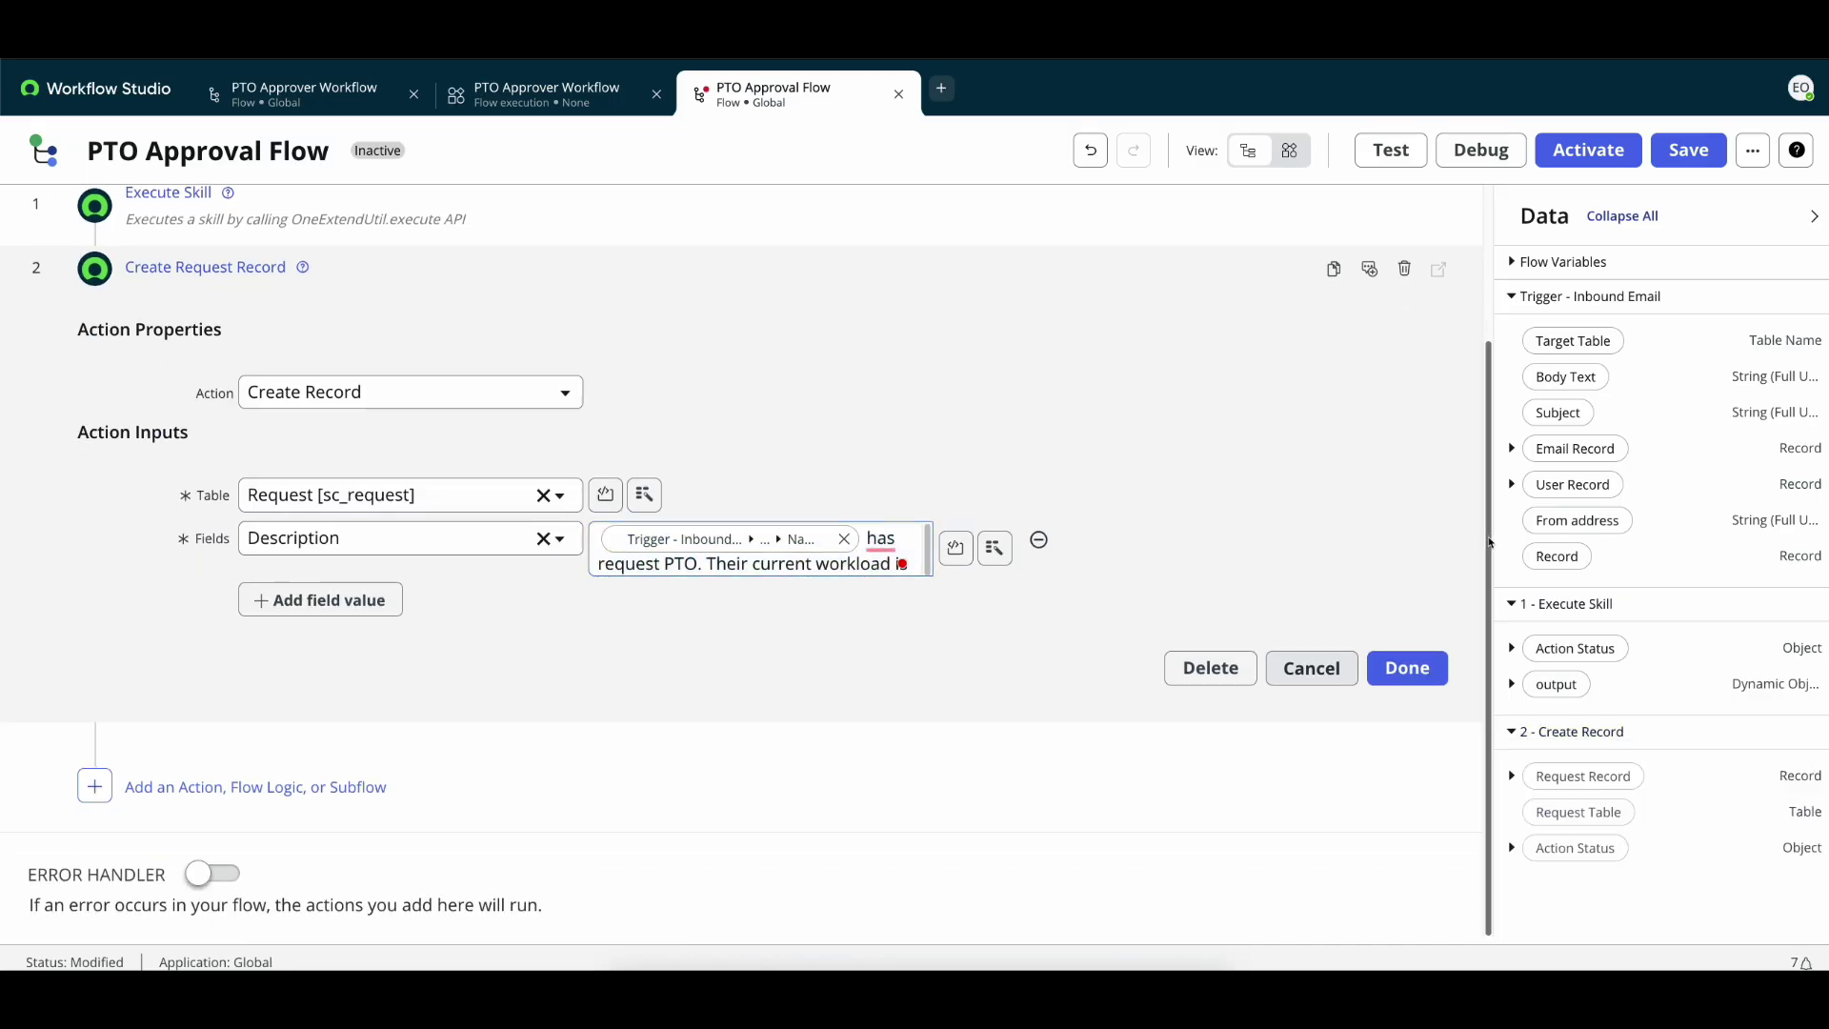
{"action": "left_click_drag", "start_coordinate": [1550, 684], "coordinate": [888, 565]}
{"action": "key", "text": "BackSpace"}
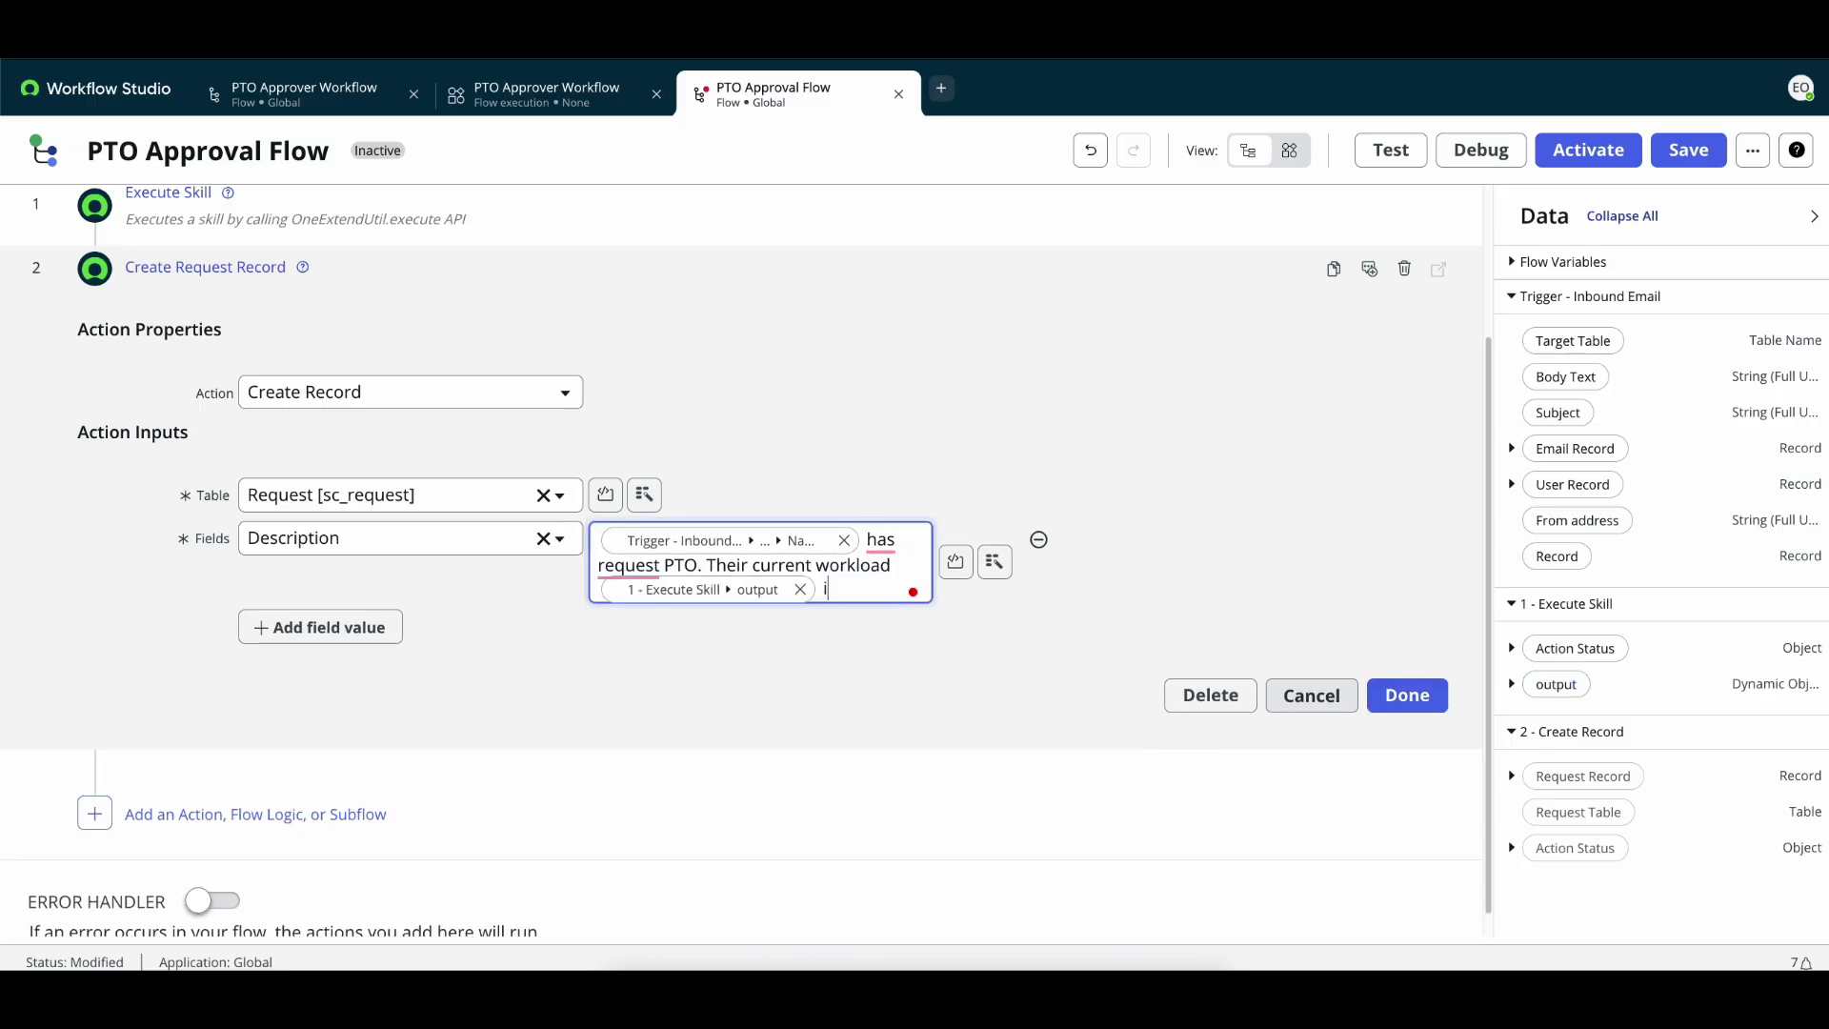
{"action": "type", "text": "is"}
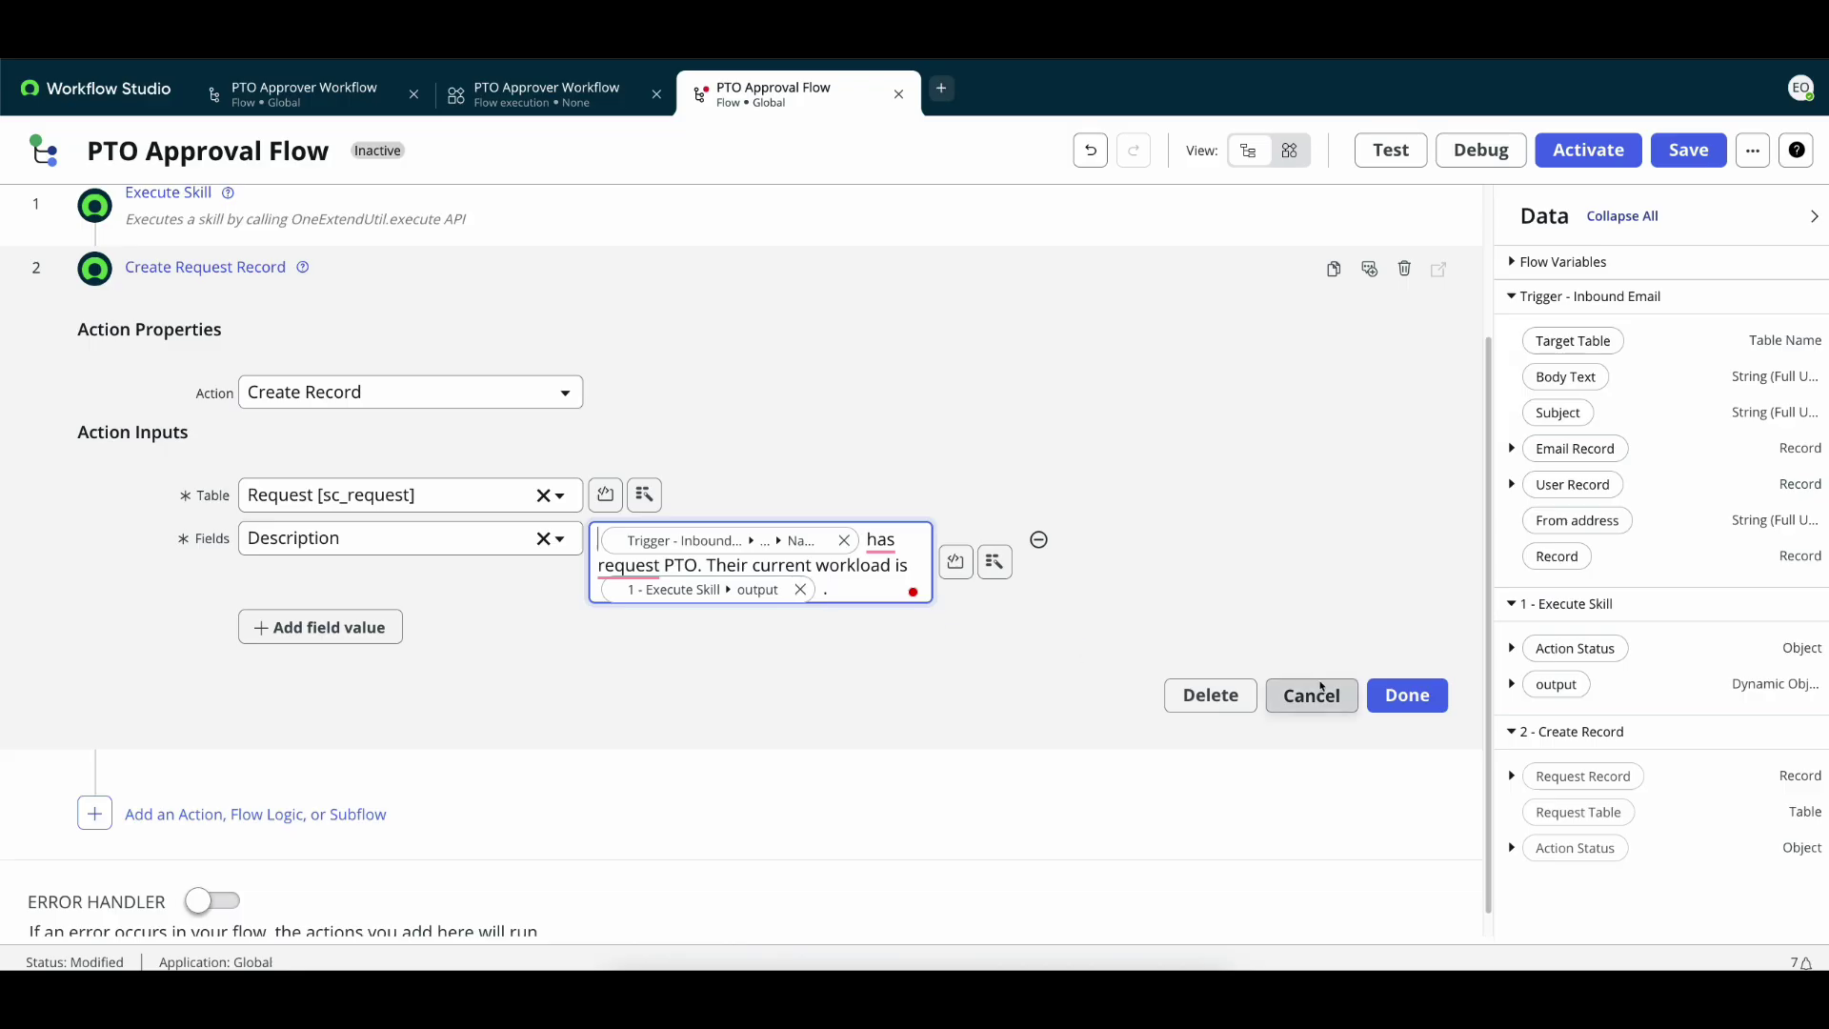
{"action": "left_click", "coordinate": [1392, 698]}
- Save the flow and run a test of it with the PTO Request email record
{"action": "left_click", "coordinate": [1687, 159]}
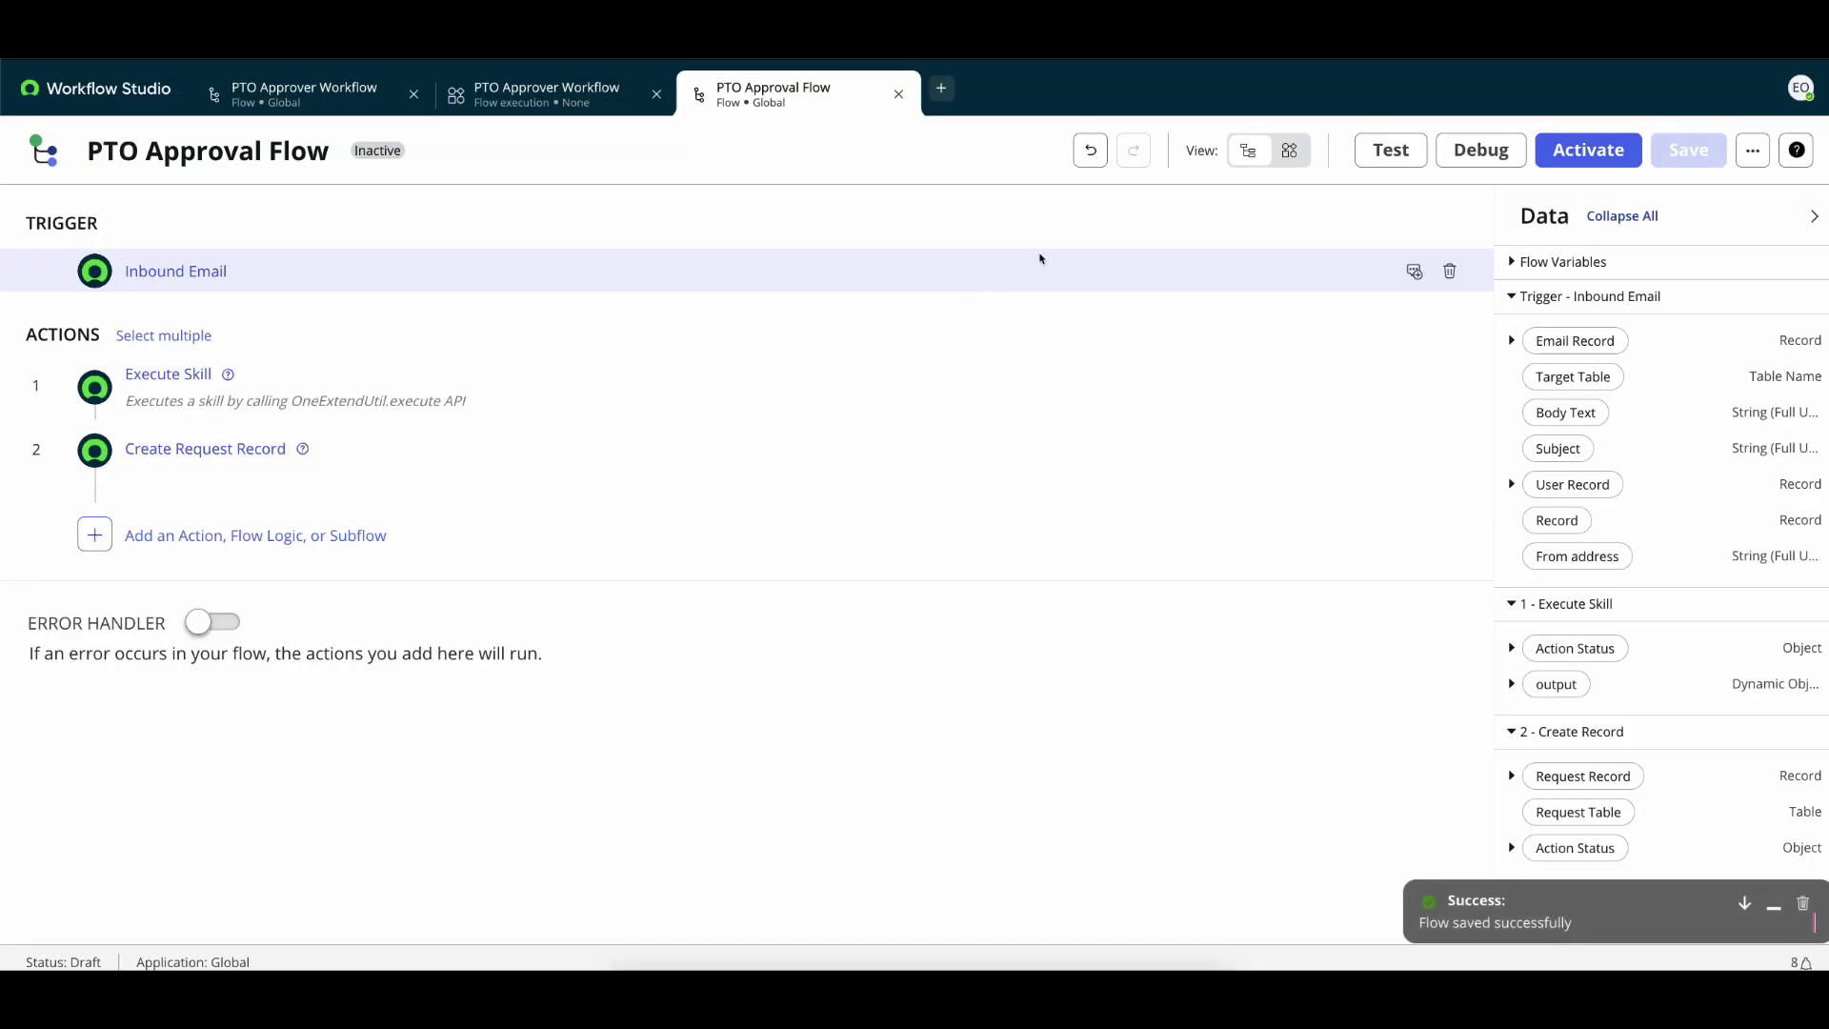
{"action": "left_click", "coordinate": [1412, 156]}
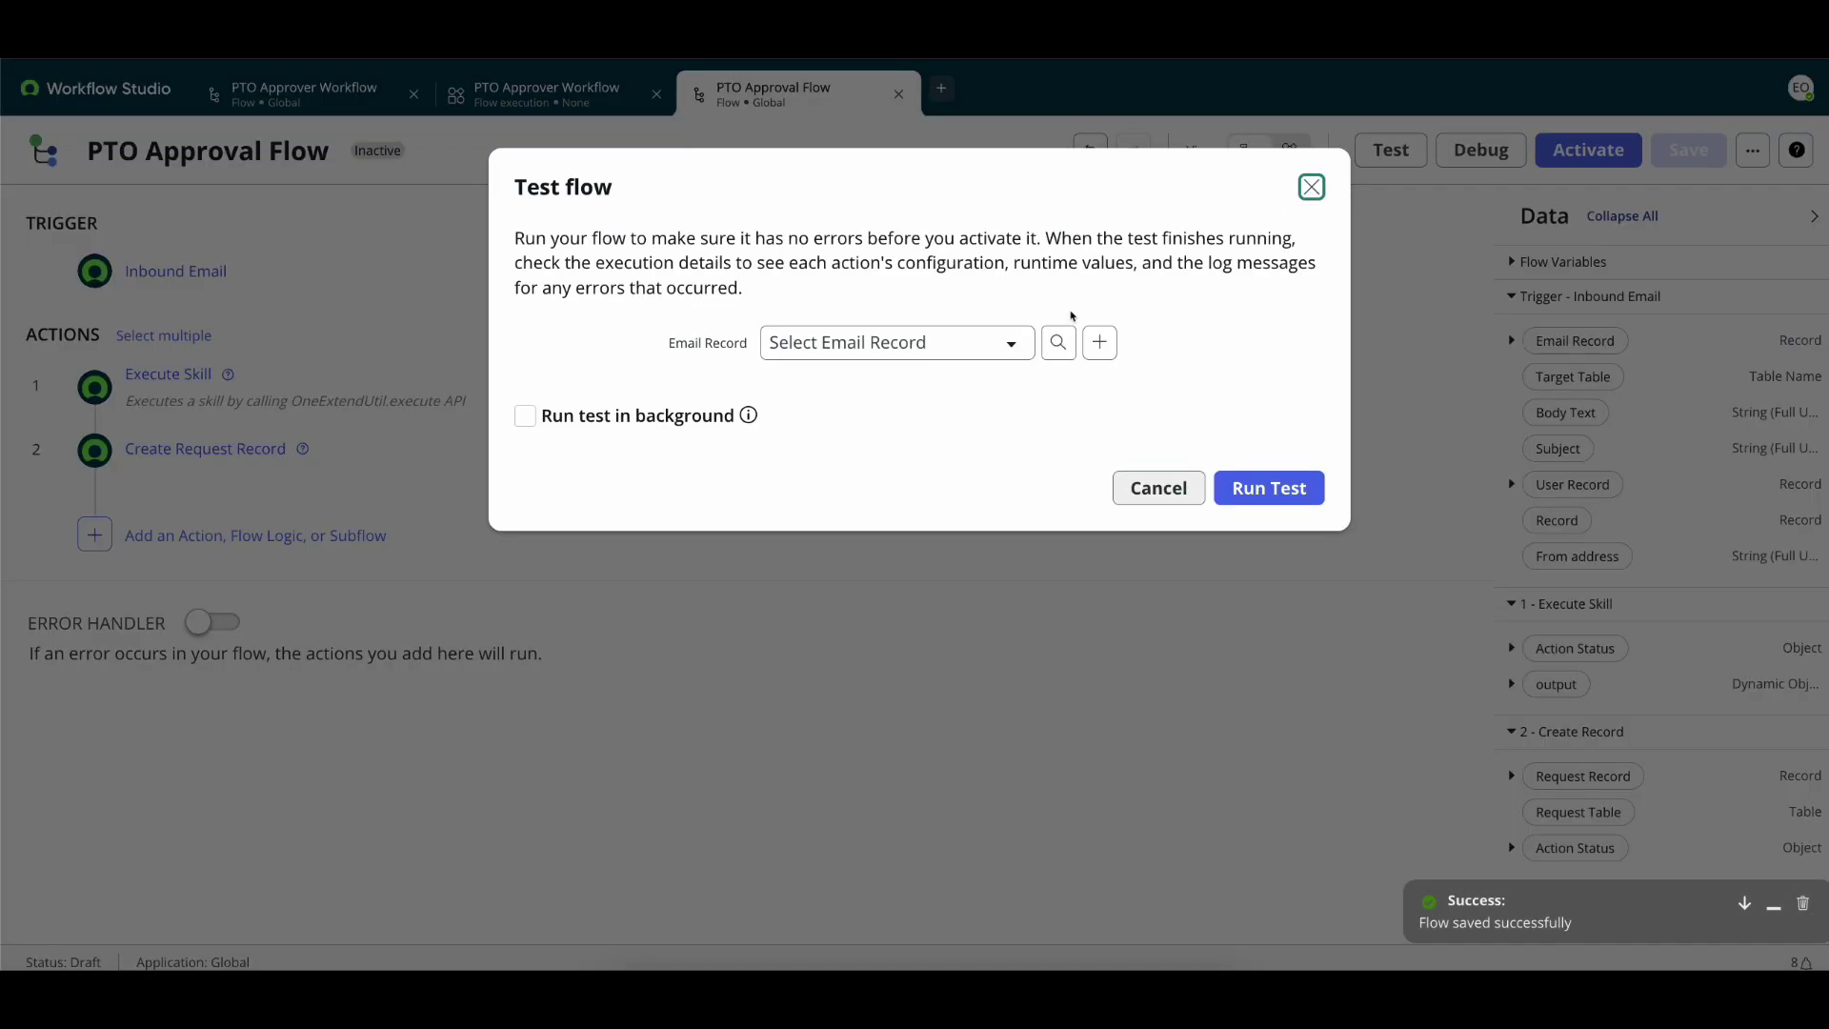
{"action": "left_click", "coordinate": [1008, 344]}
{"action": "type", "text": "to"}
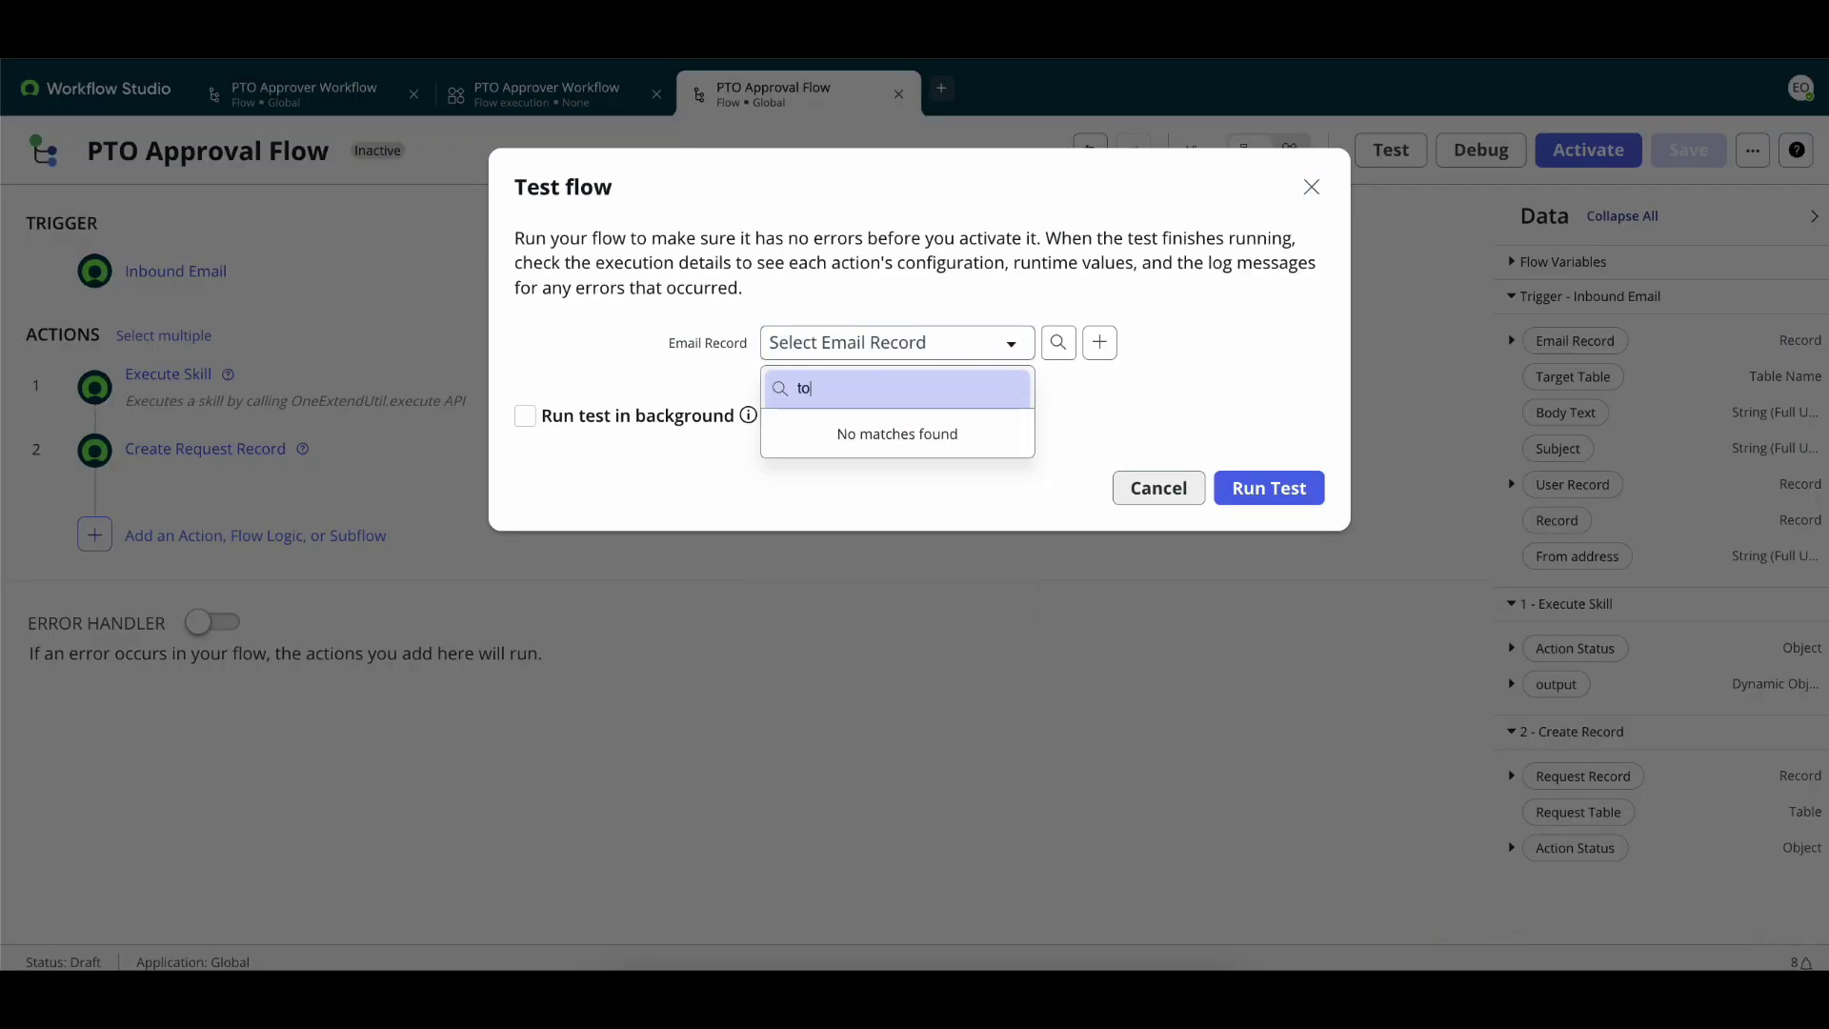
{"action": "key", "text": "Home"}
{"action": "type", "text": "p"}
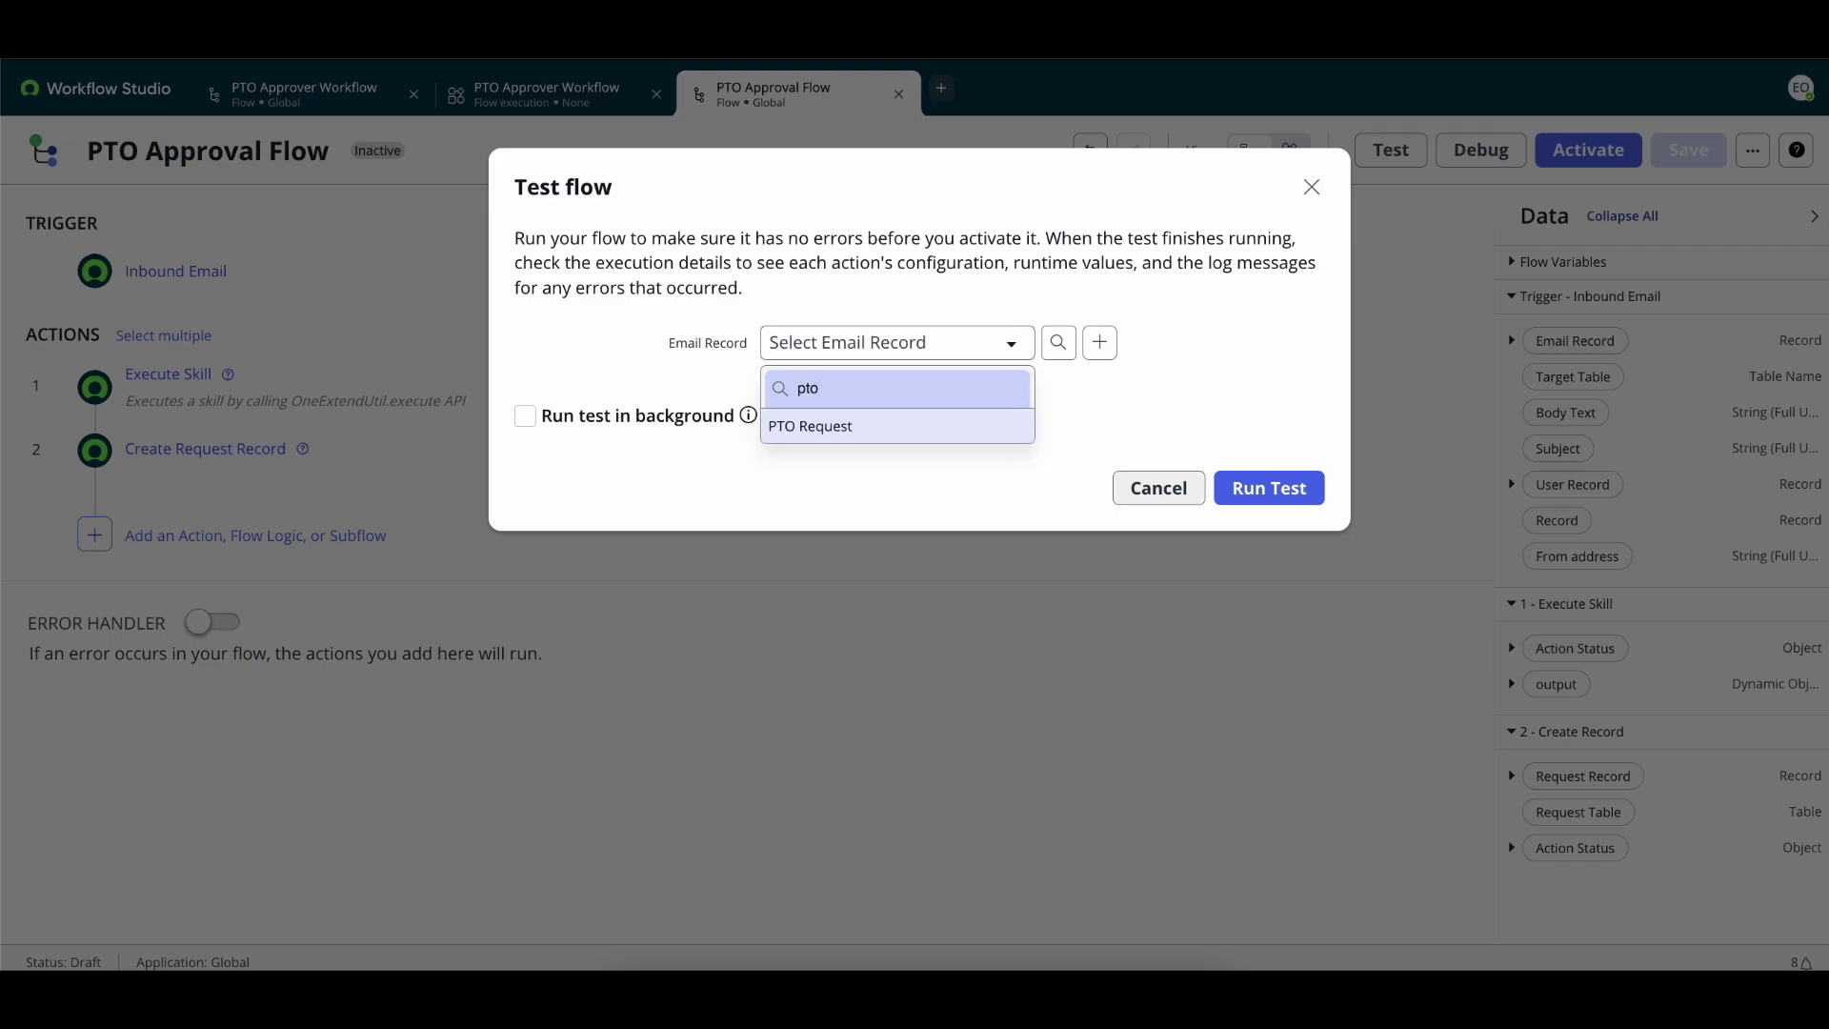
{"action": "left_click", "coordinate": [866, 426]}
{"action": "left_click", "coordinate": [1240, 491]}
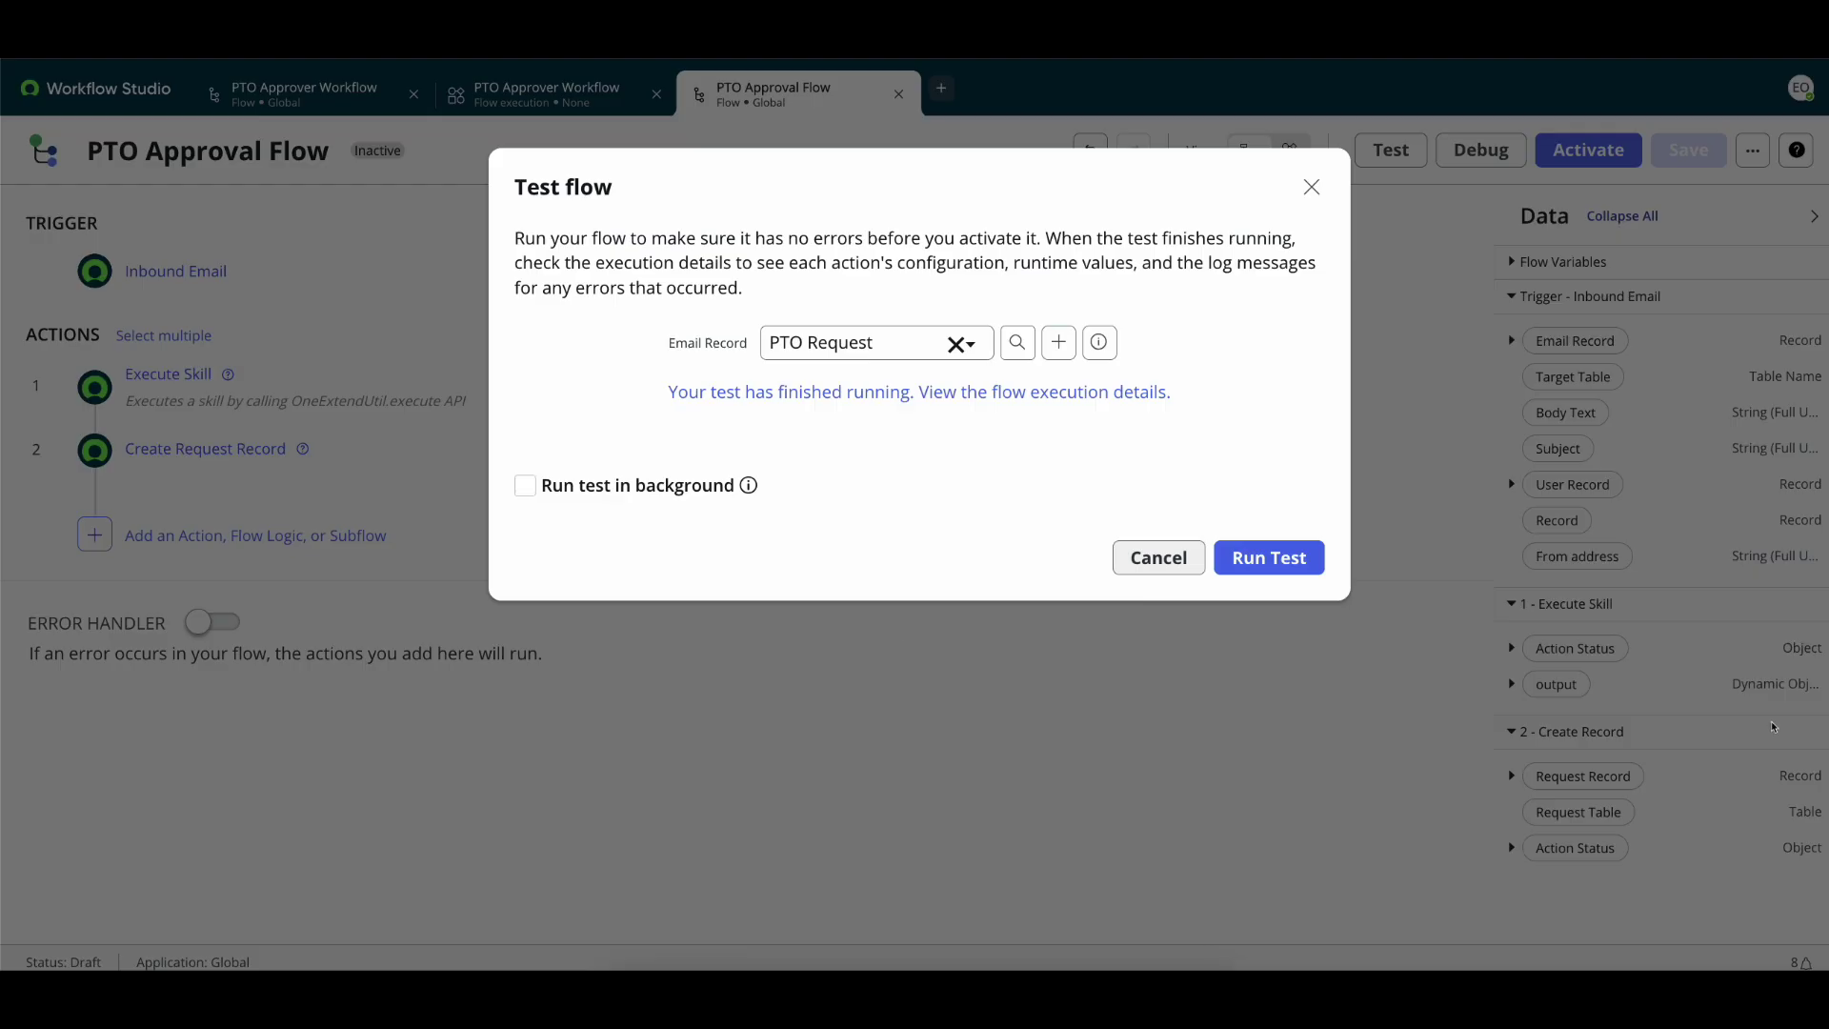
- Open the test run's execution details and examine the response in the Execute Skill action's output value
{"action": "left_click", "coordinate": [855, 397]}
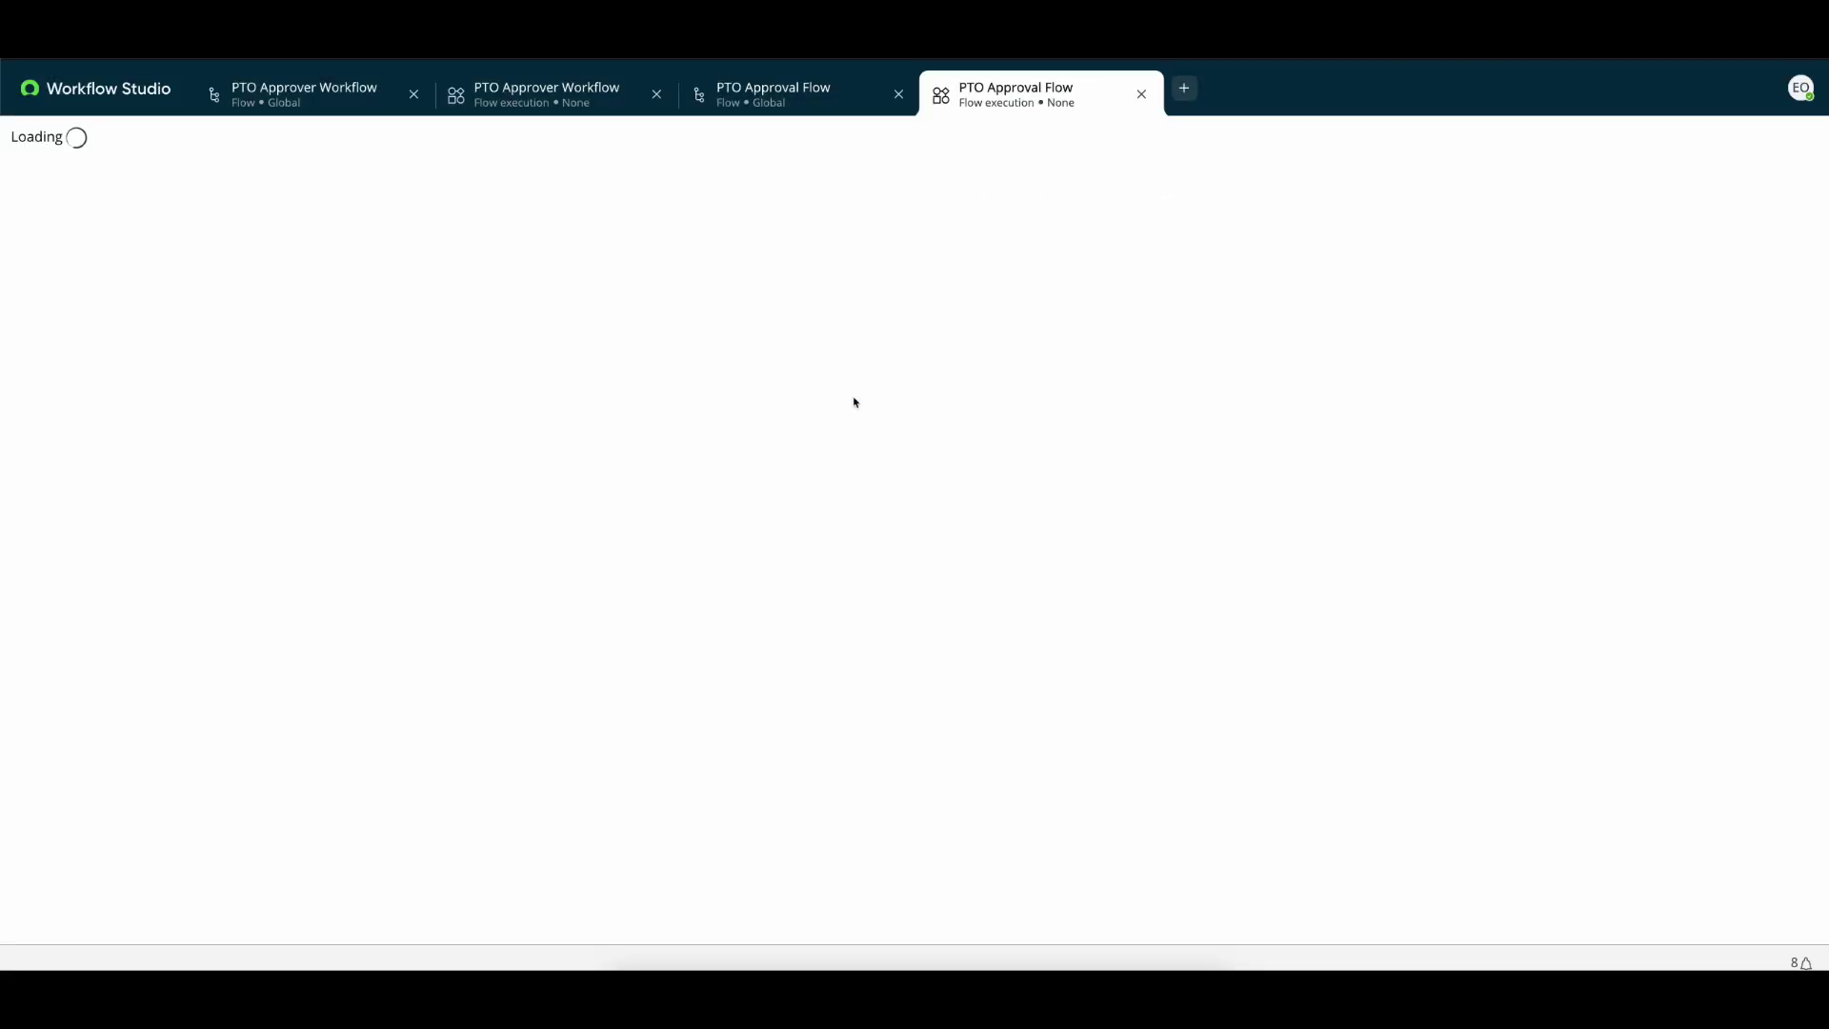
{"action": "left_click", "coordinate": [198, 478]}
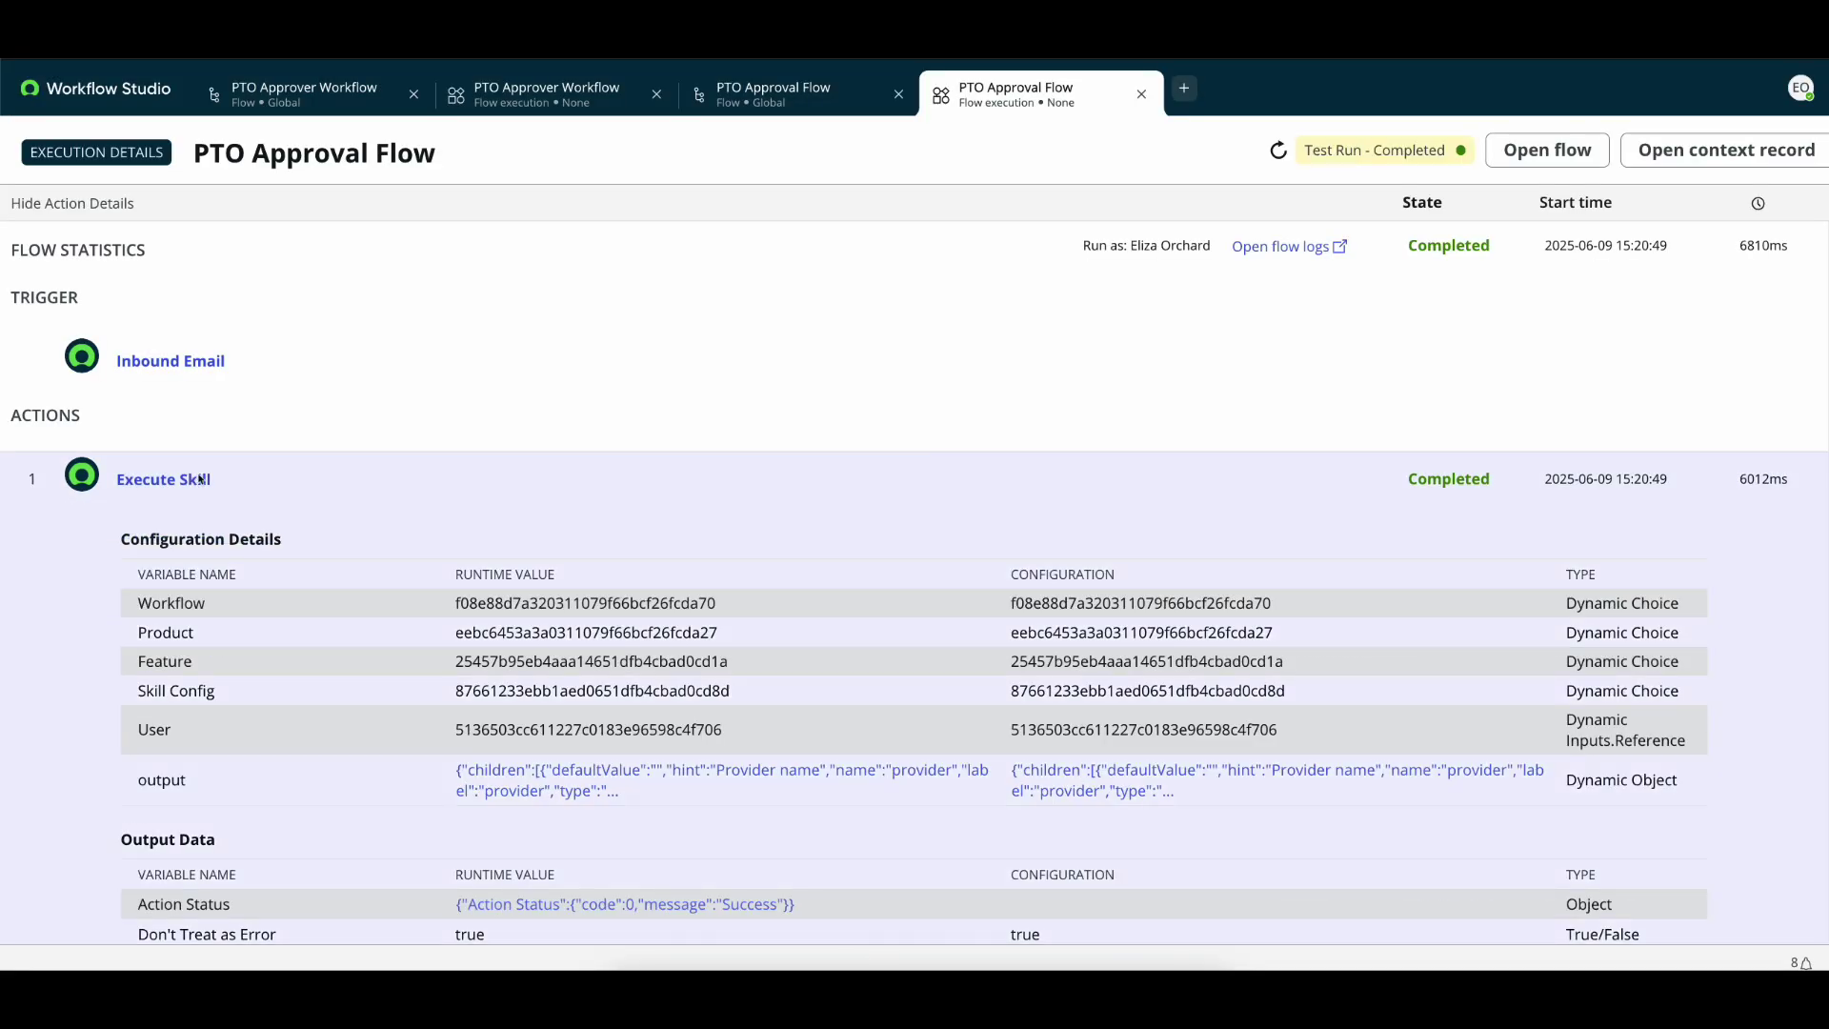
{"action": "scroll", "coordinate": [562, 533], "scroll_direction": "down", "scroll_amount": 3}
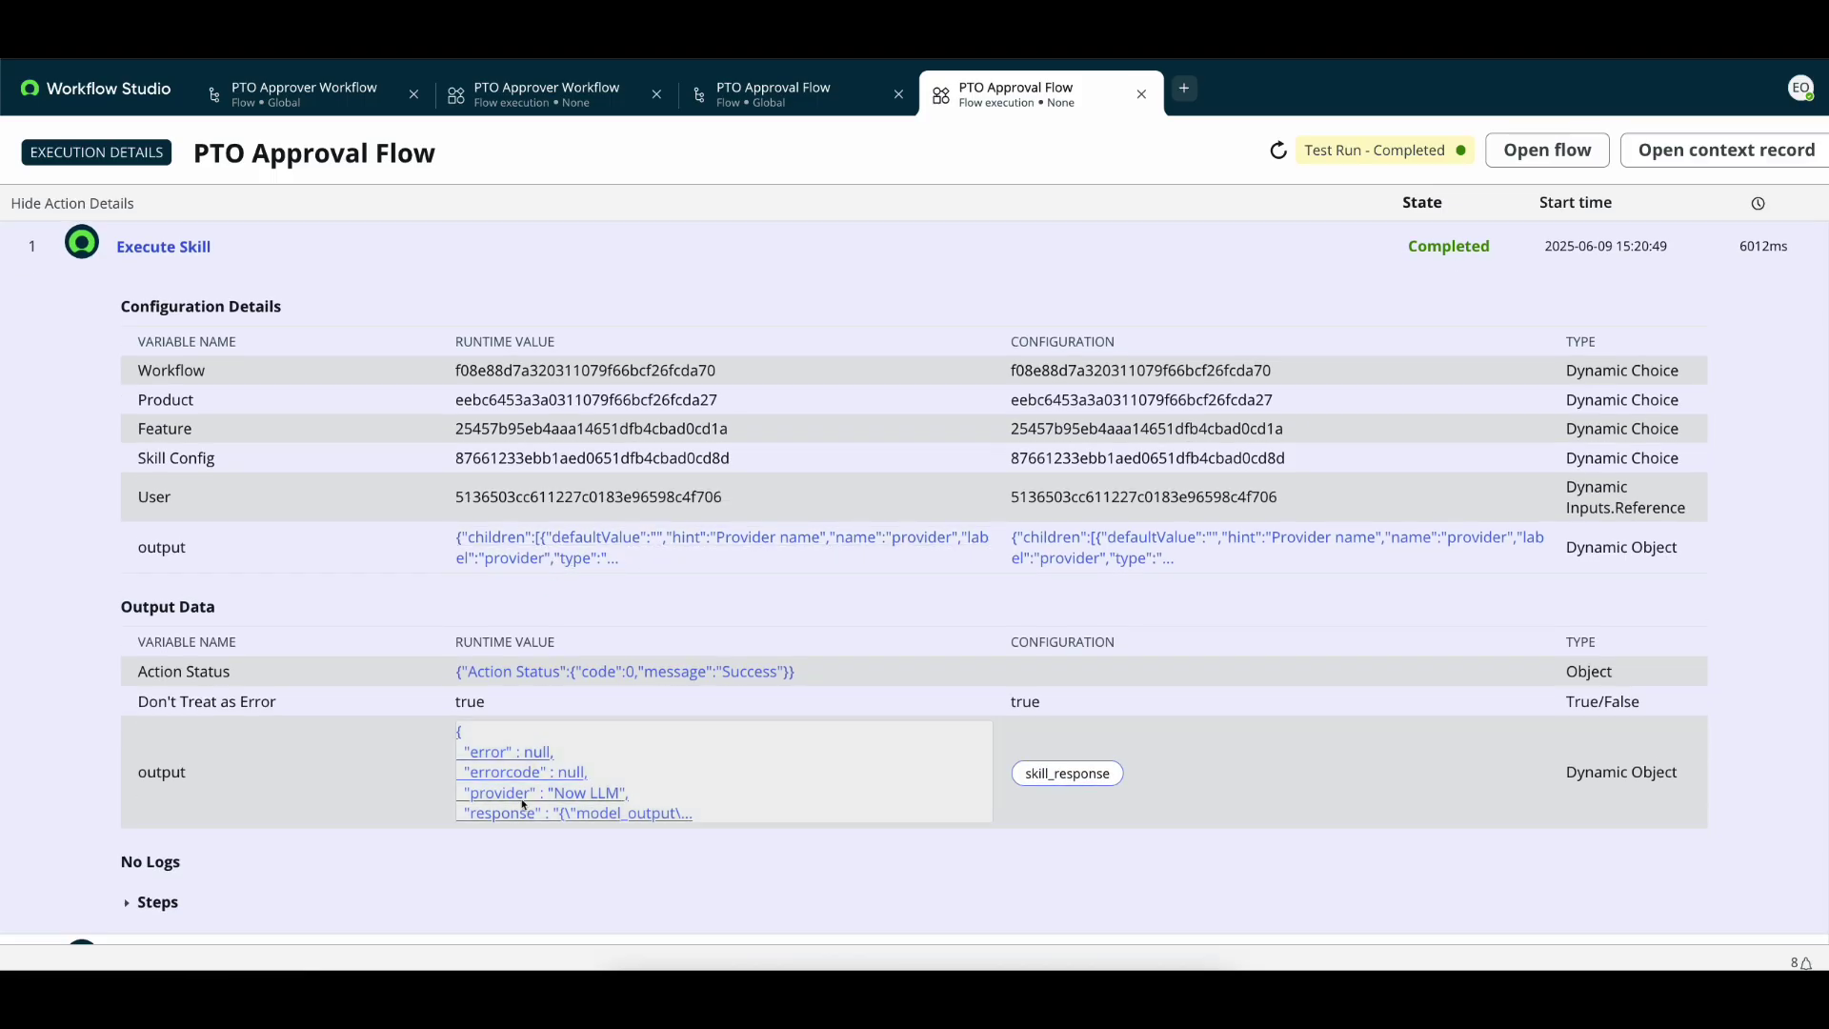
{"action": "scroll", "coordinate": [192, 714], "scroll_direction": "down", "scroll_amount": 1}
{"action": "left_click", "coordinate": [572, 752]}
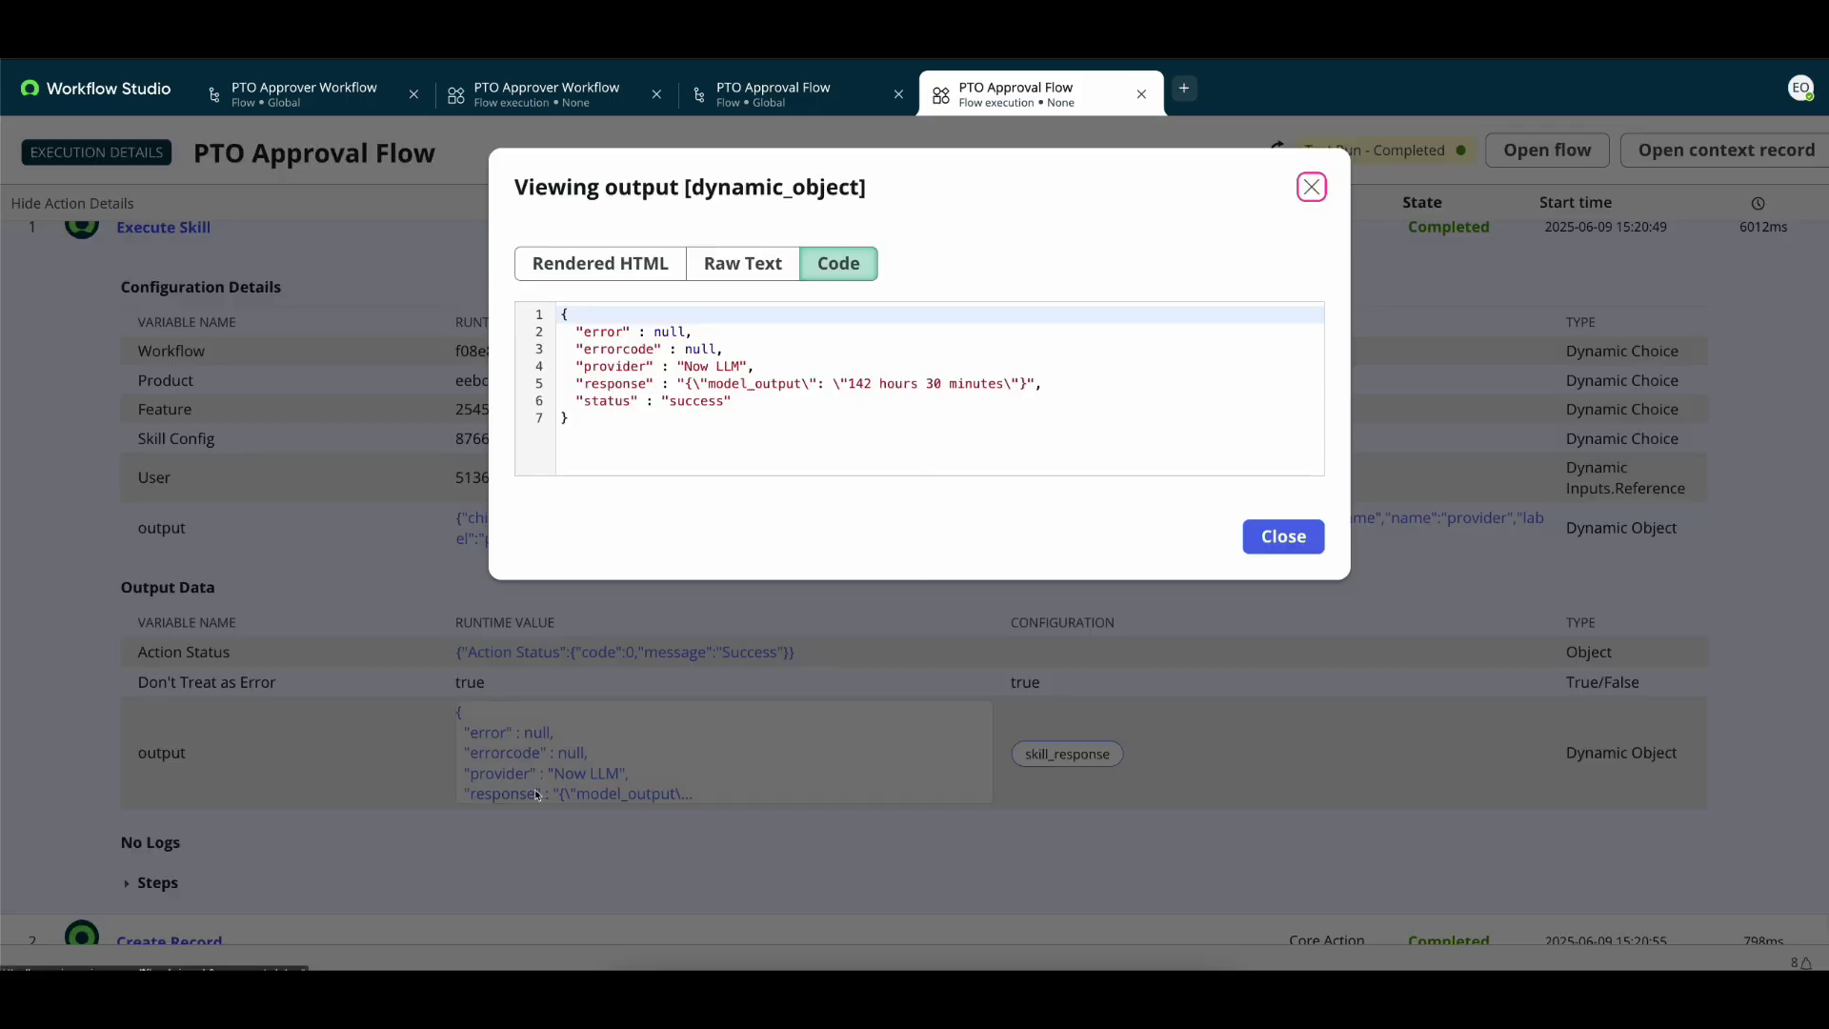
{"action": "left_click_drag", "start_coordinate": [859, 385], "coordinate": [1008, 392]}
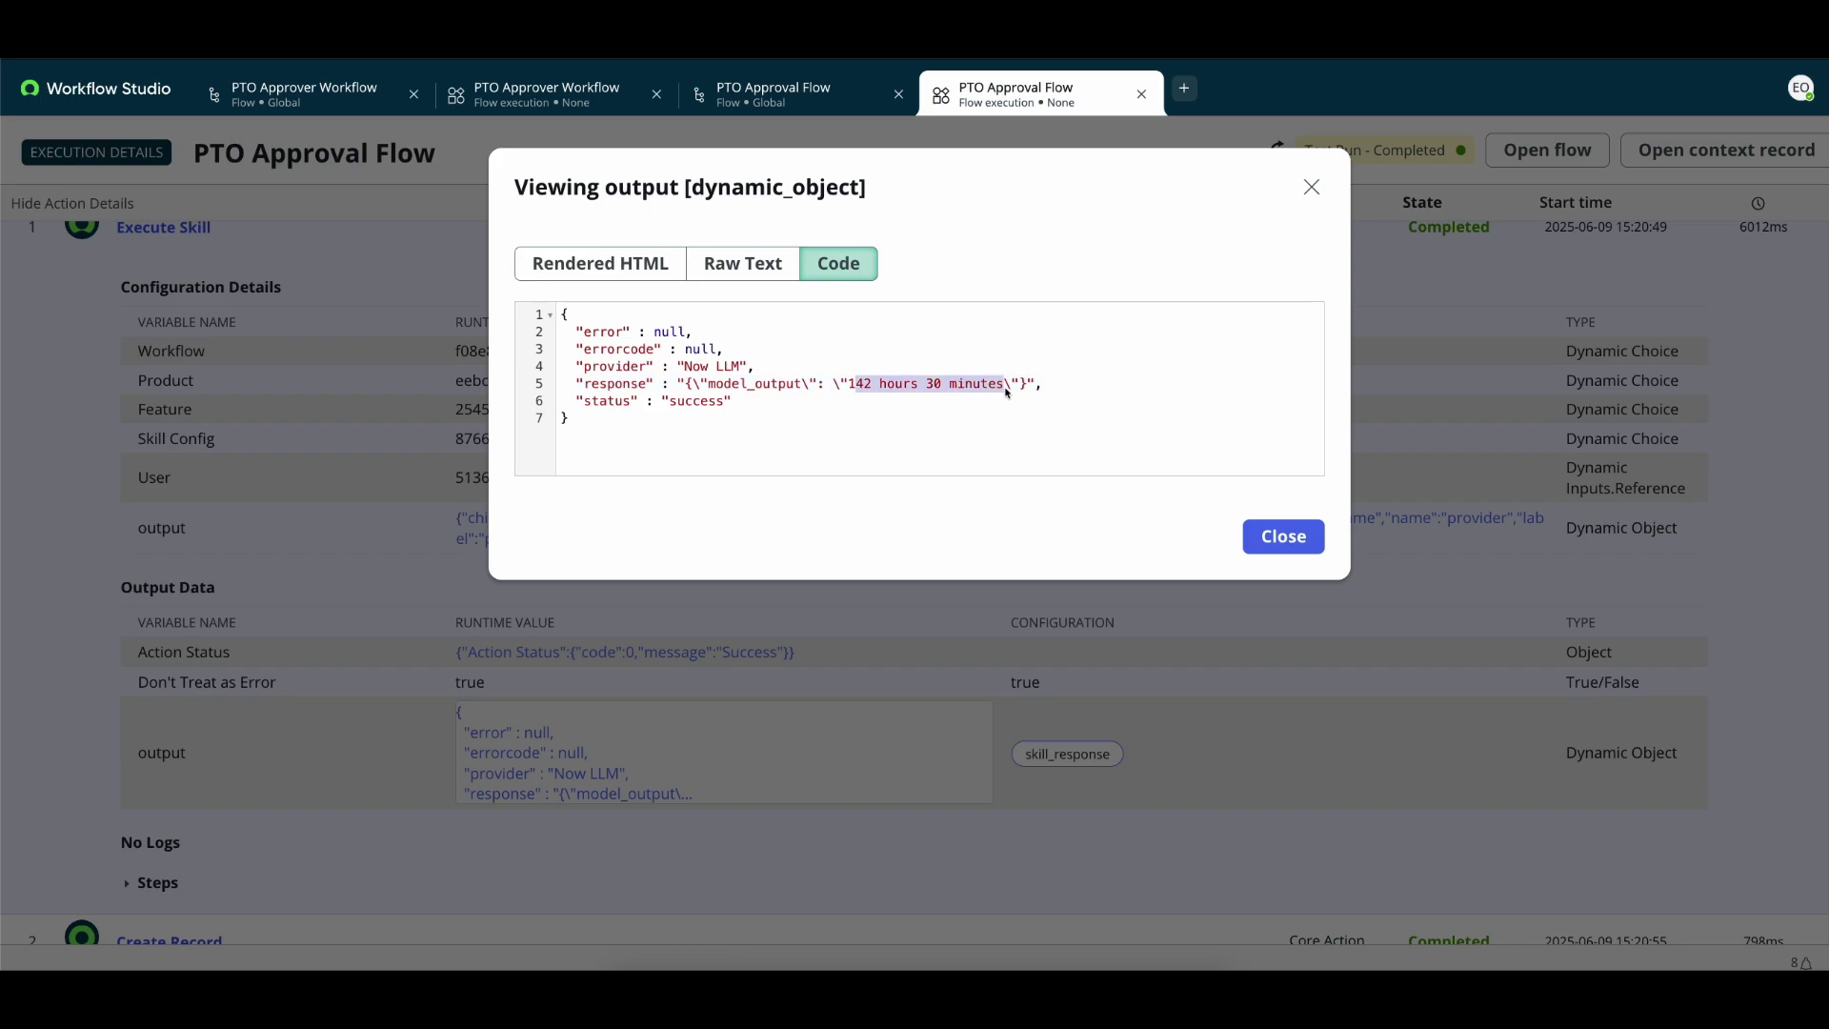
{"action": "left_click", "coordinate": [903, 385]}
{"action": "left_click_drag", "start_coordinate": [687, 389], "coordinate": [1066, 391]}
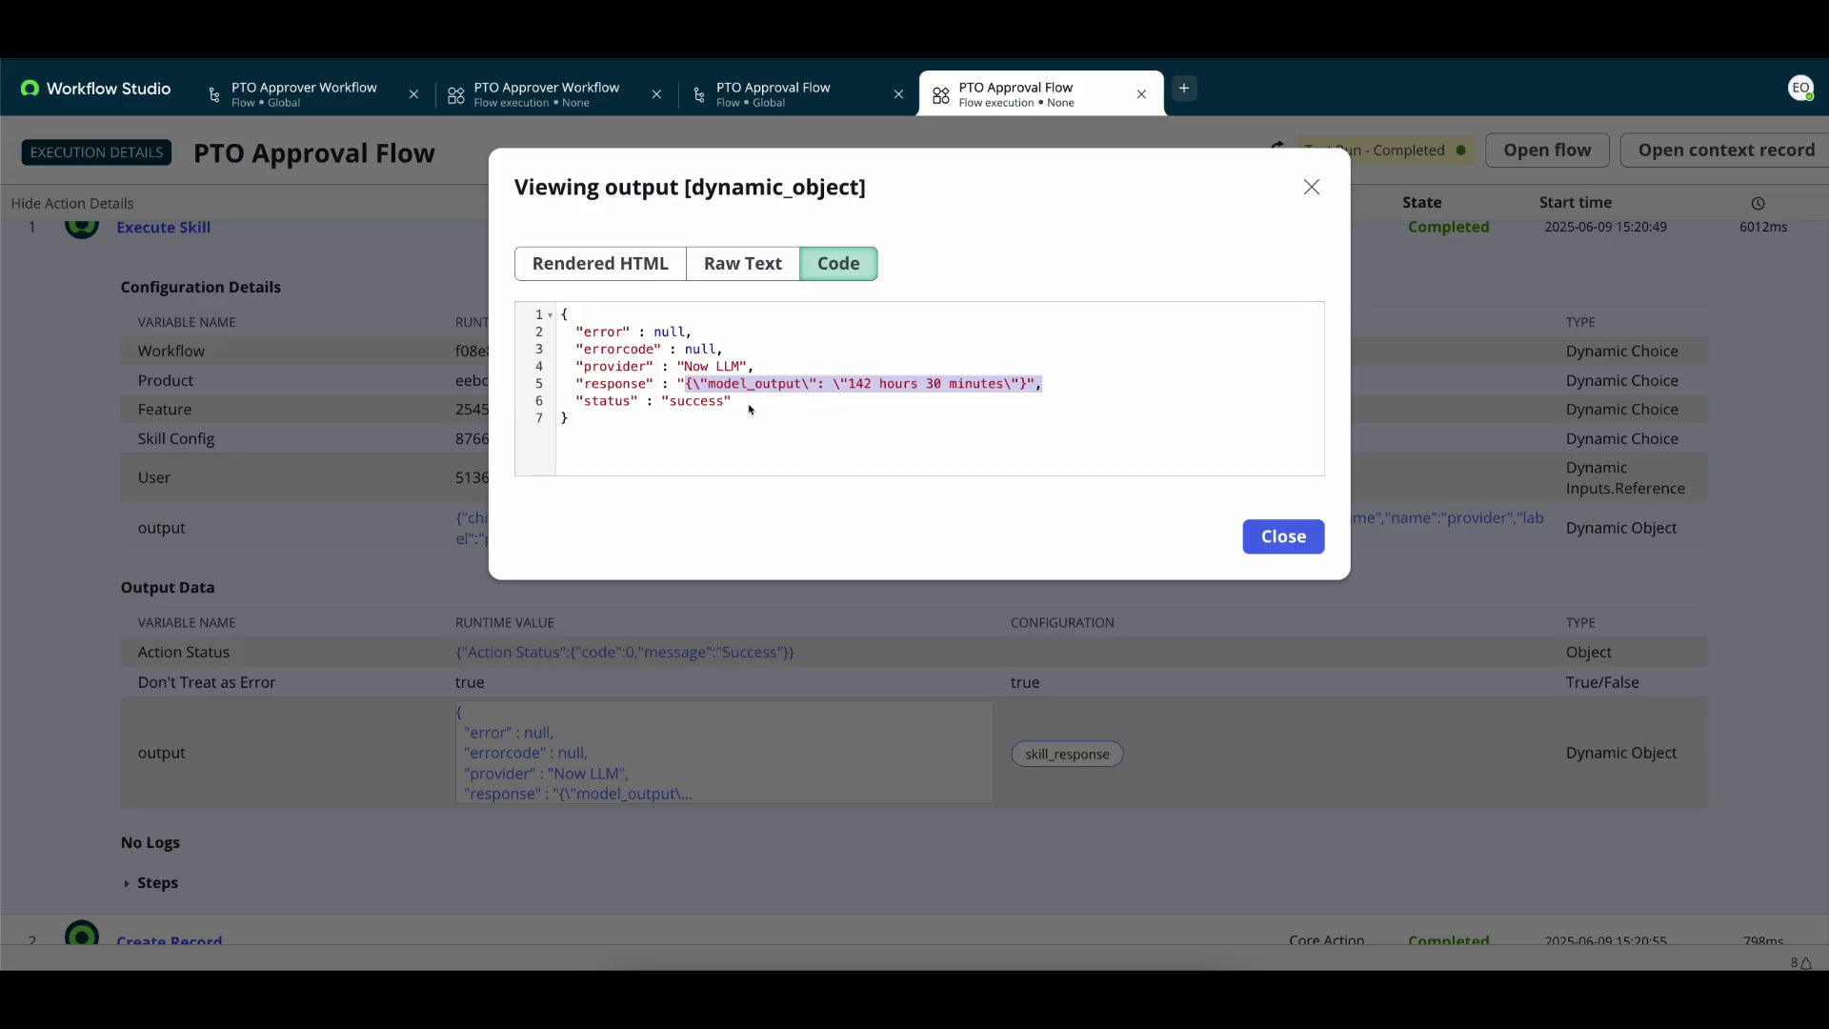
{"action": "left_click", "coordinate": [1312, 187]}
- Examine the Description text passed in the Create Record action's Fields runtime value, including the embedded skill output
{"action": "scroll", "coordinate": [905, 531], "scroll_direction": "down", "scroll_amount": 2}
{"action": "left_click", "coordinate": [906, 746]}
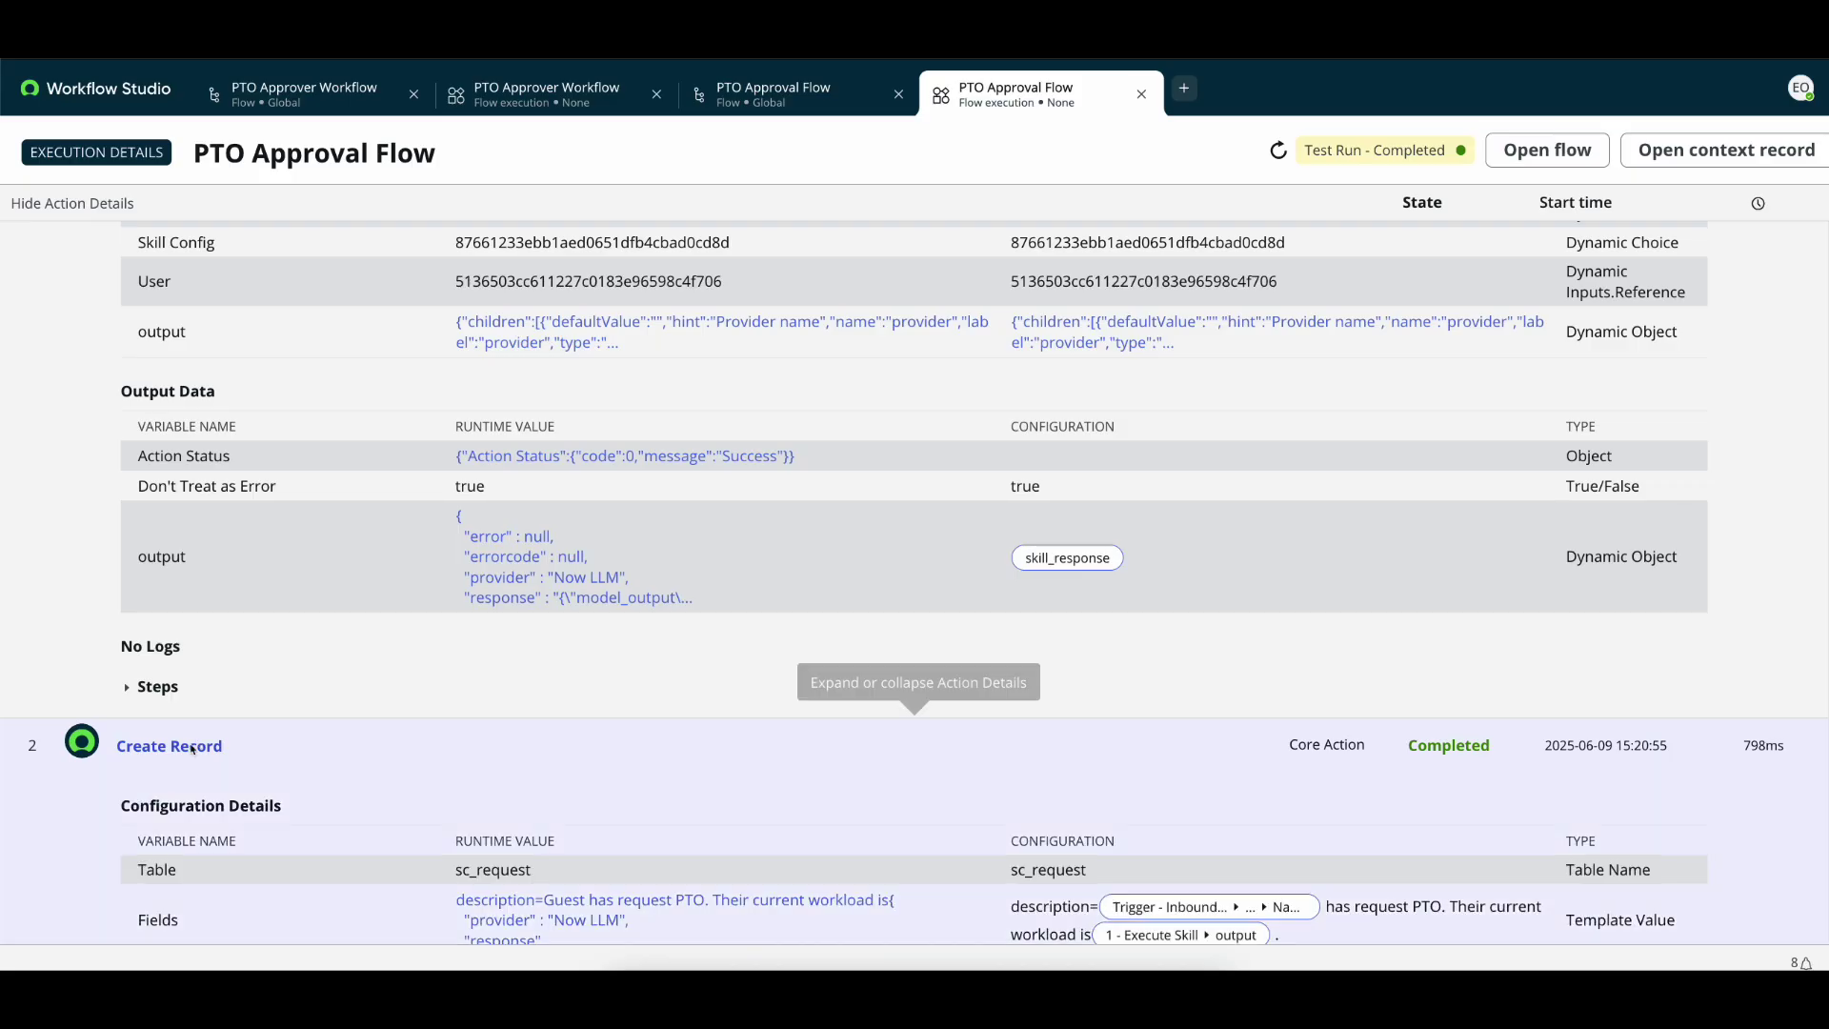
{"action": "scroll", "coordinate": [905, 745], "scroll_direction": "down", "scroll_amount": 2}
{"action": "scroll", "coordinate": [562, 743], "scroll_direction": "down", "scroll_amount": 2}
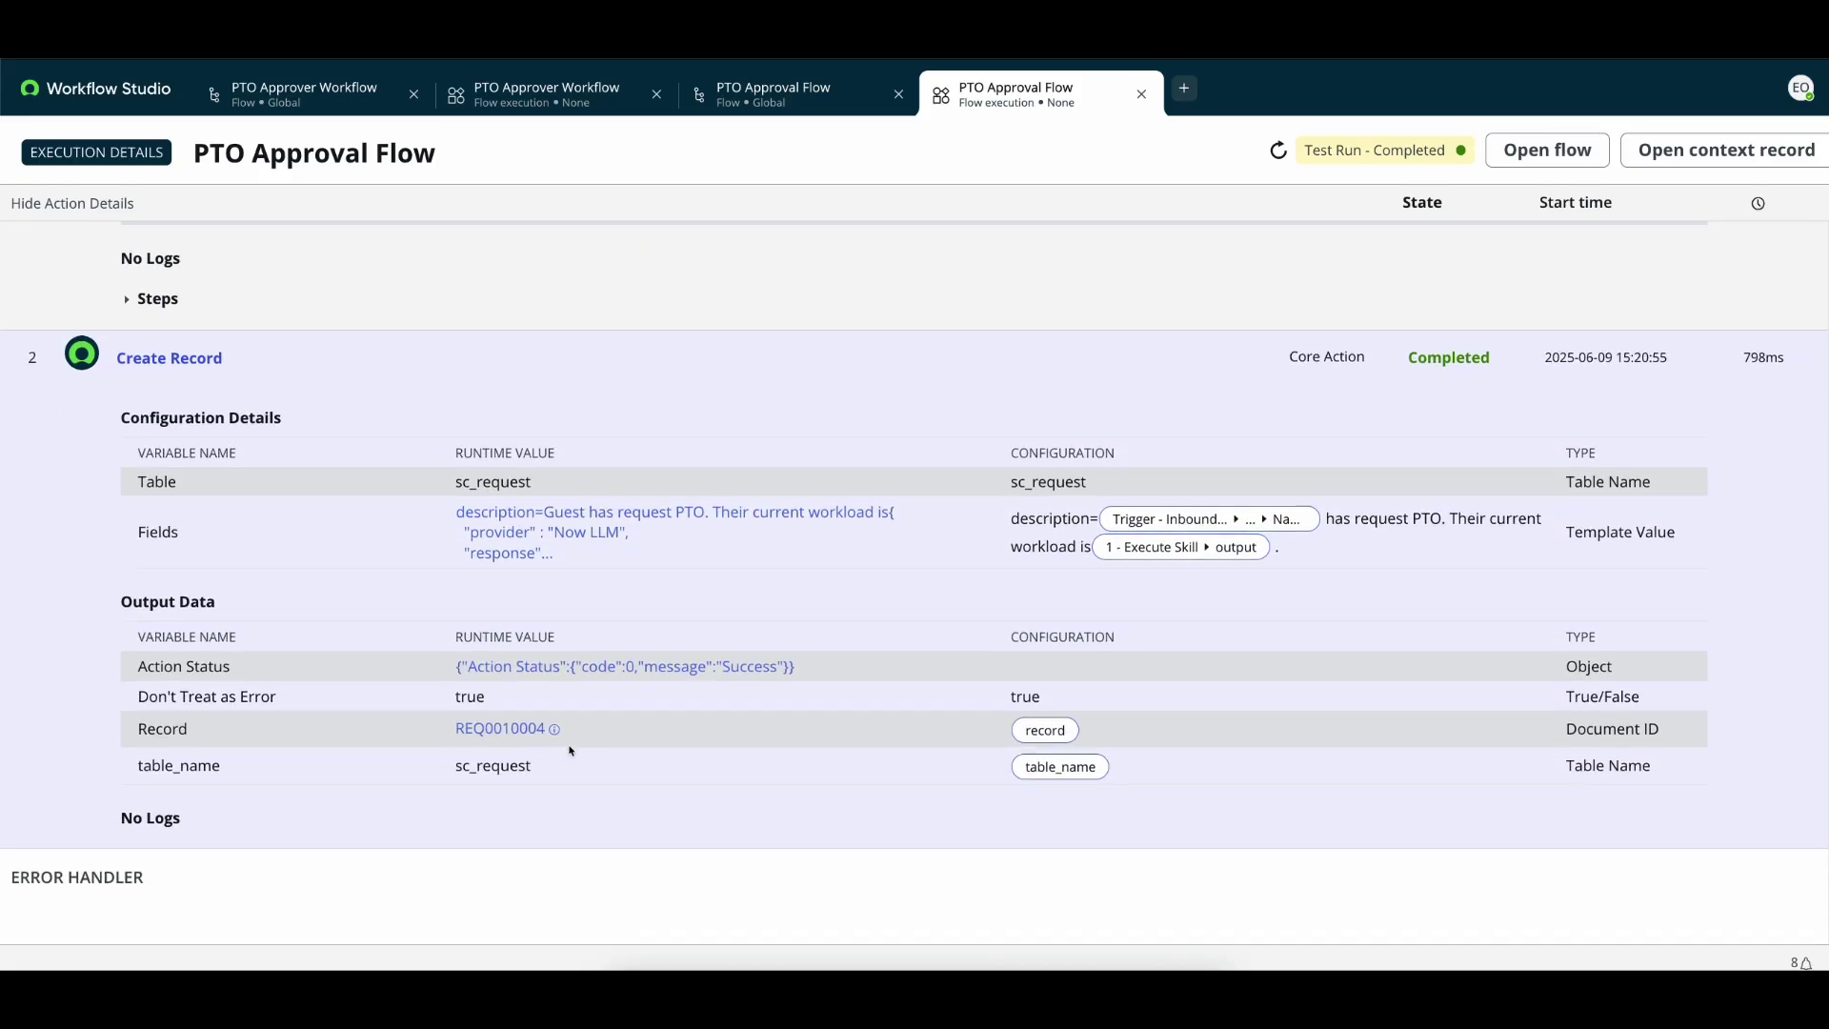
{"action": "left_click", "coordinate": [592, 535]}
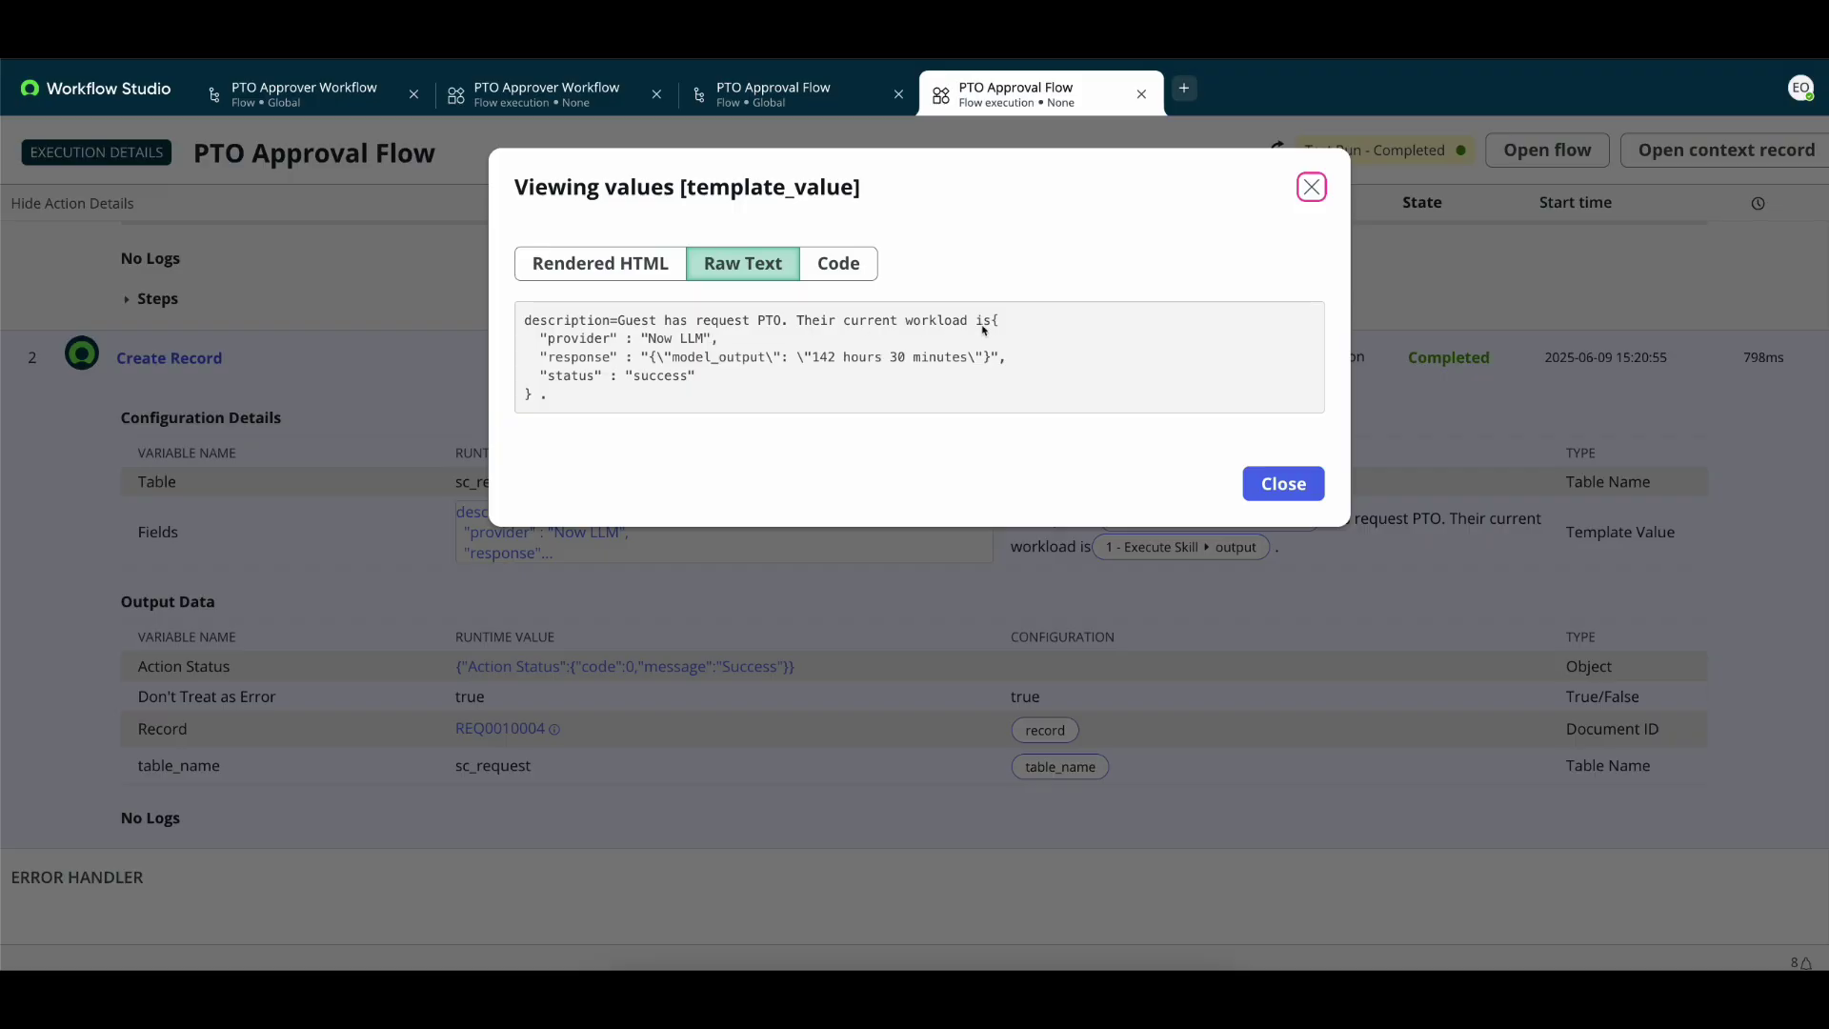
{"action": "left_click_drag", "start_coordinate": [984, 328], "coordinate": [1023, 421]}
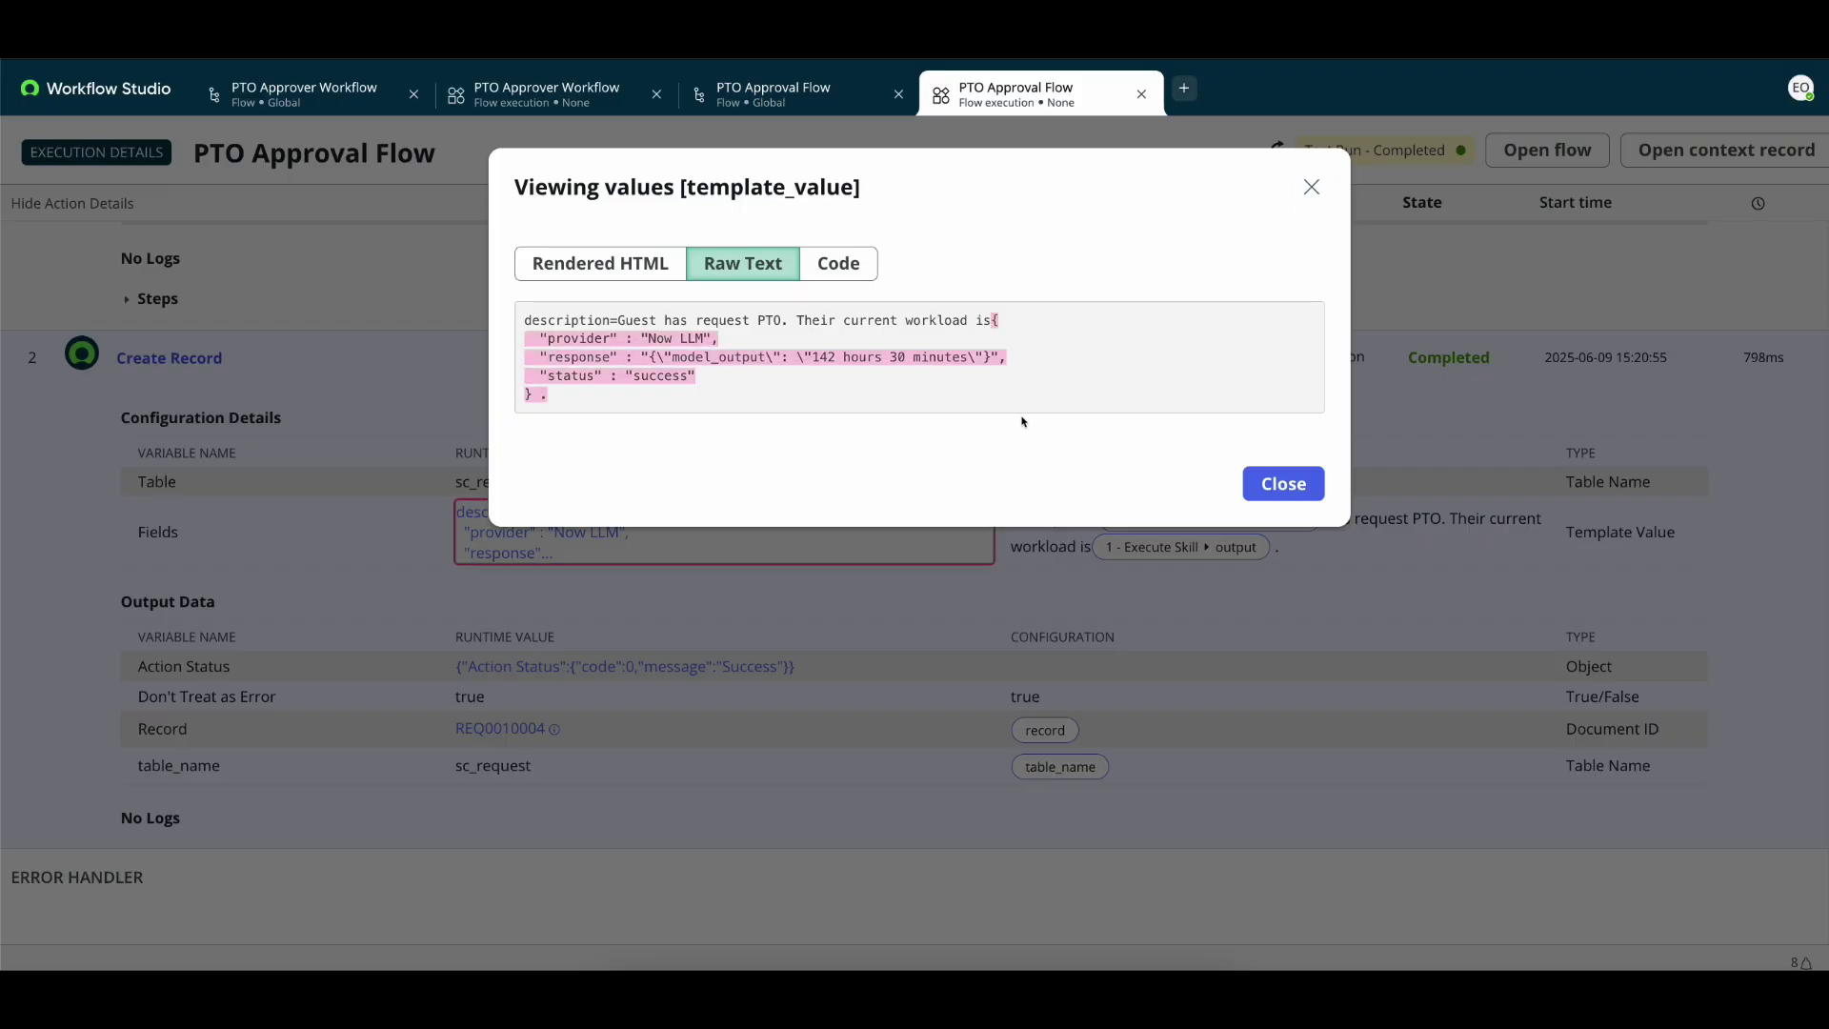
{"action": "left_click", "coordinate": [770, 367]}
{"action": "left_click_drag", "start_coordinate": [818, 362], "coordinate": [970, 364]}
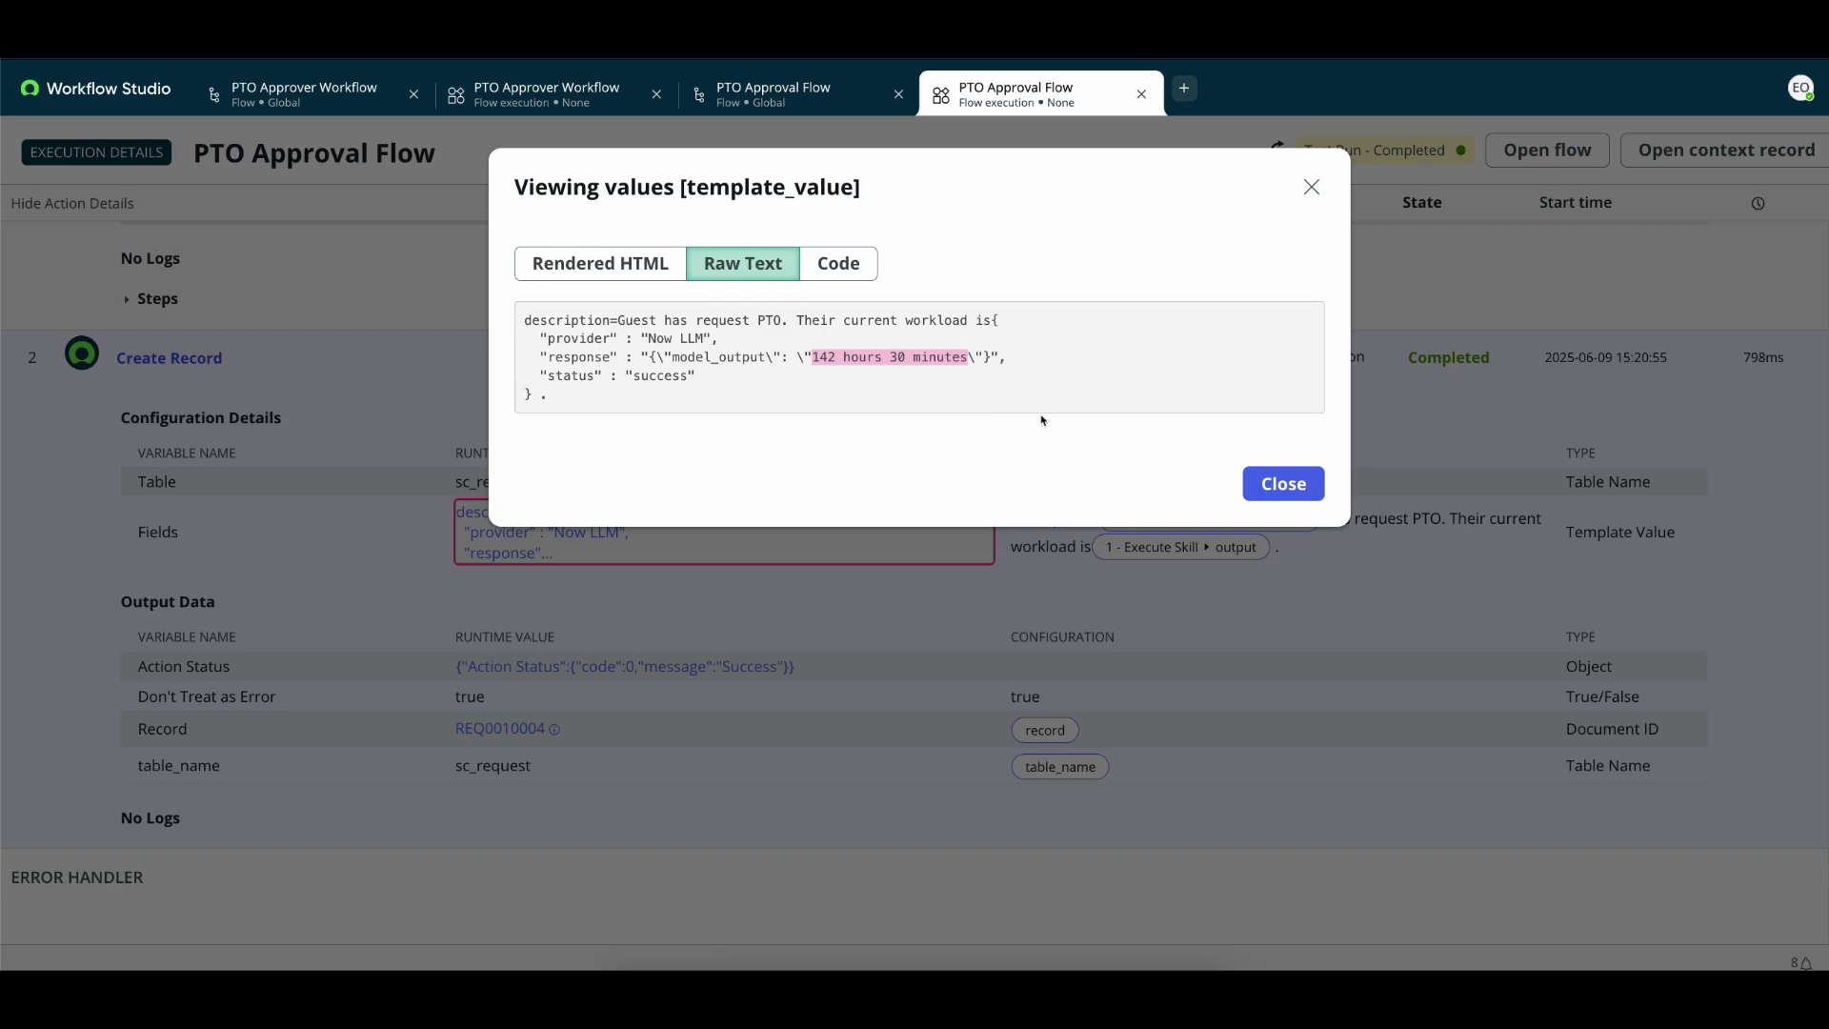
{"action": "left_click", "coordinate": [1312, 186]}
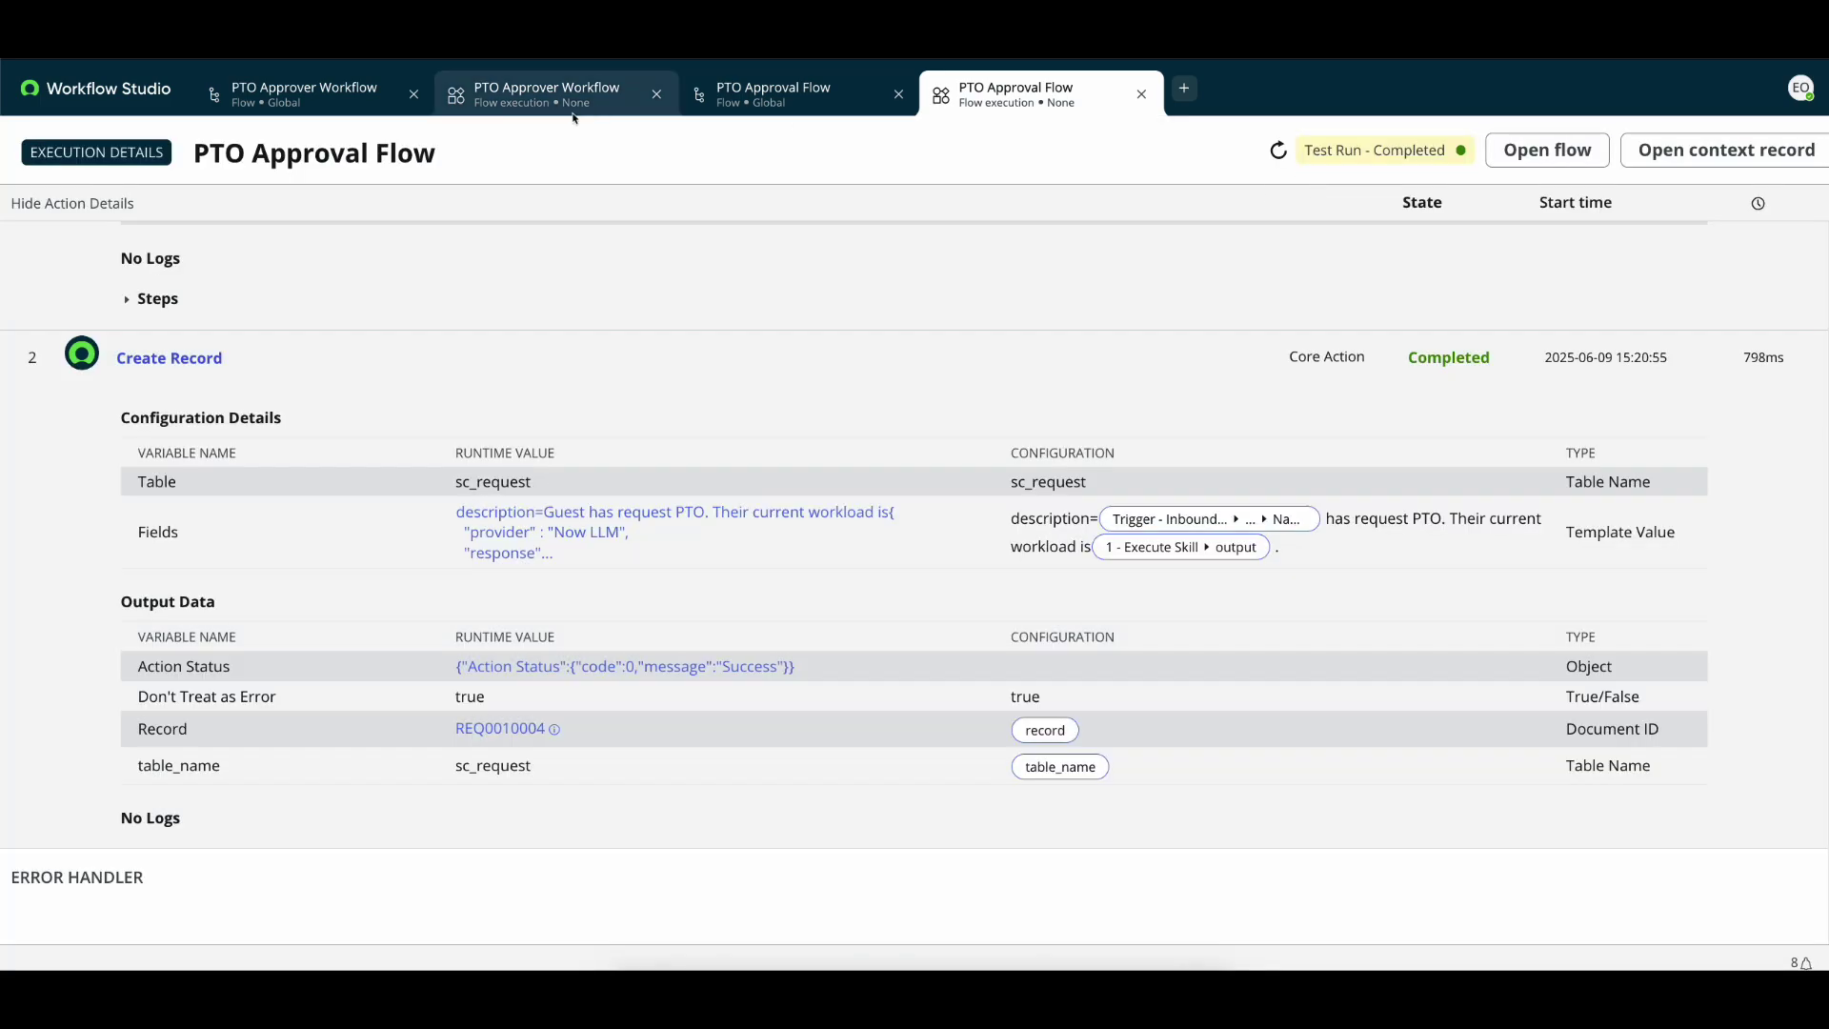
- Switch to the PTO Approver Workflow flow and close the other open flow and execution tabs
{"action": "left_click", "coordinate": [318, 100]}
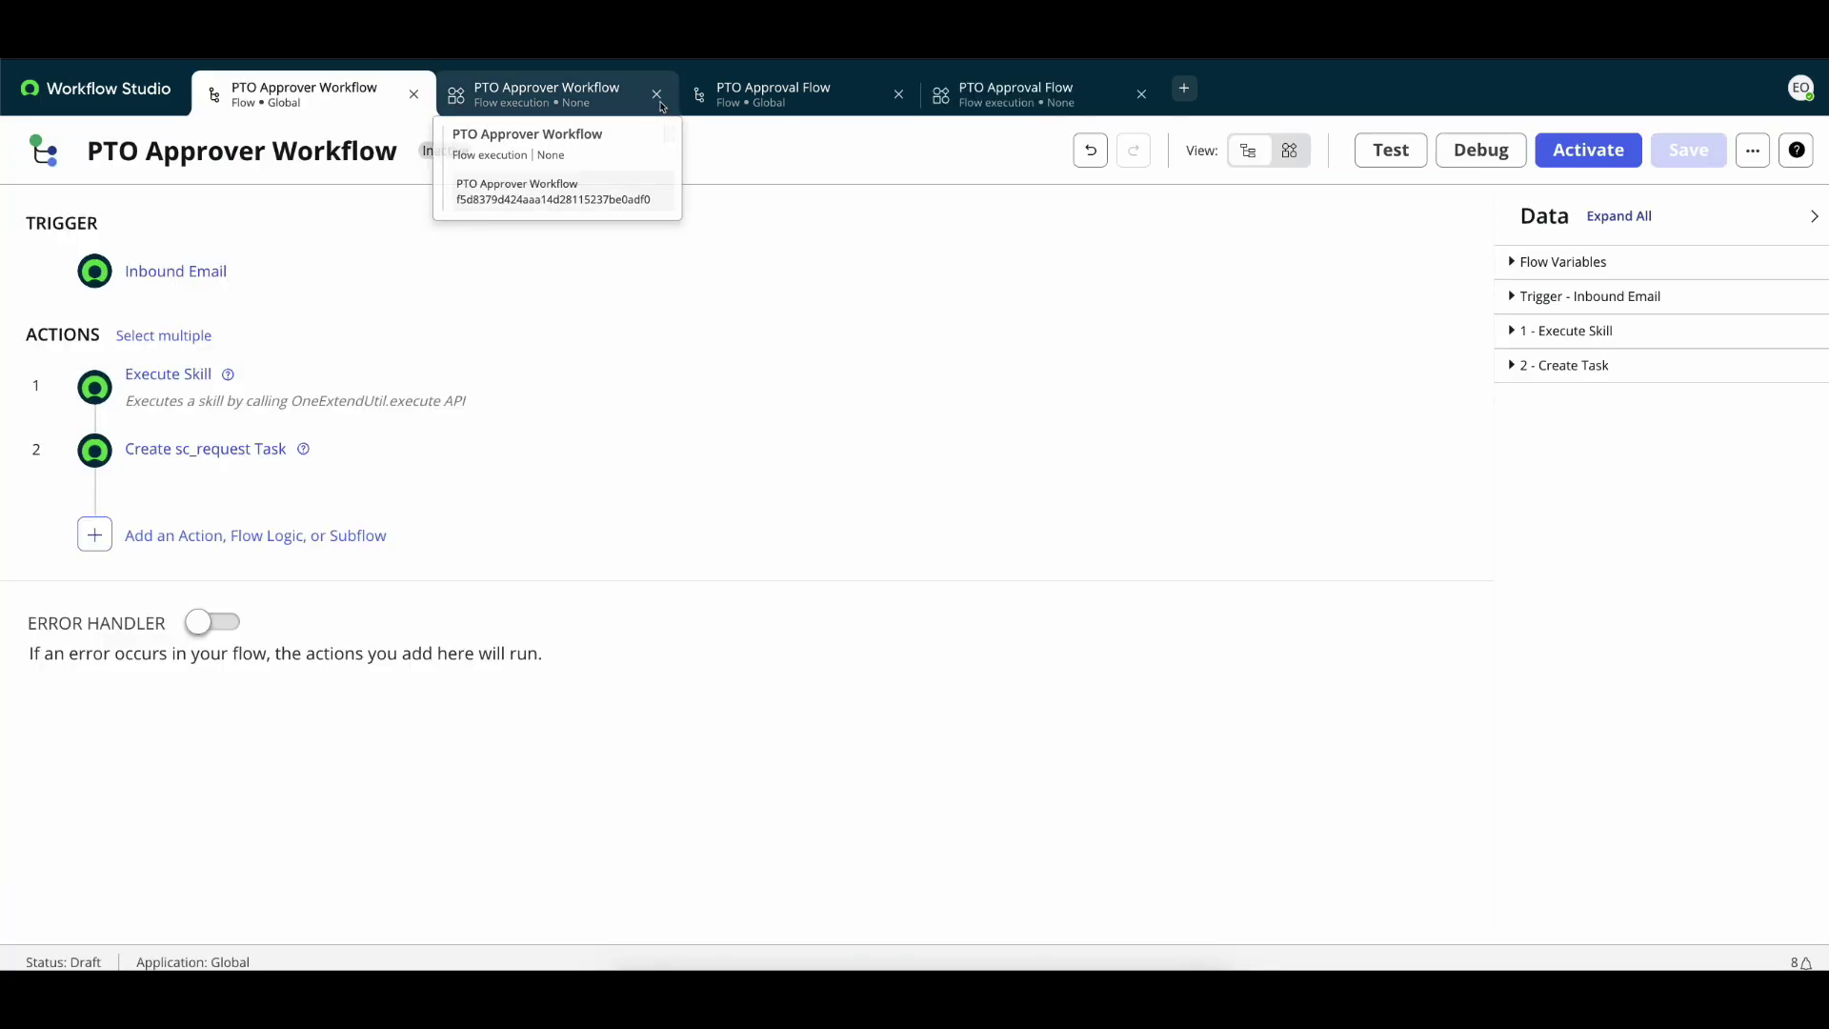
{"action": "left_click", "coordinate": [657, 93]}
{"action": "left_click", "coordinate": [656, 93]}
{"action": "left_click", "coordinate": [656, 93]}
- Open the Create sc_request Task action and show the script behind its Description field value
{"action": "left_click", "coordinate": [229, 450]}
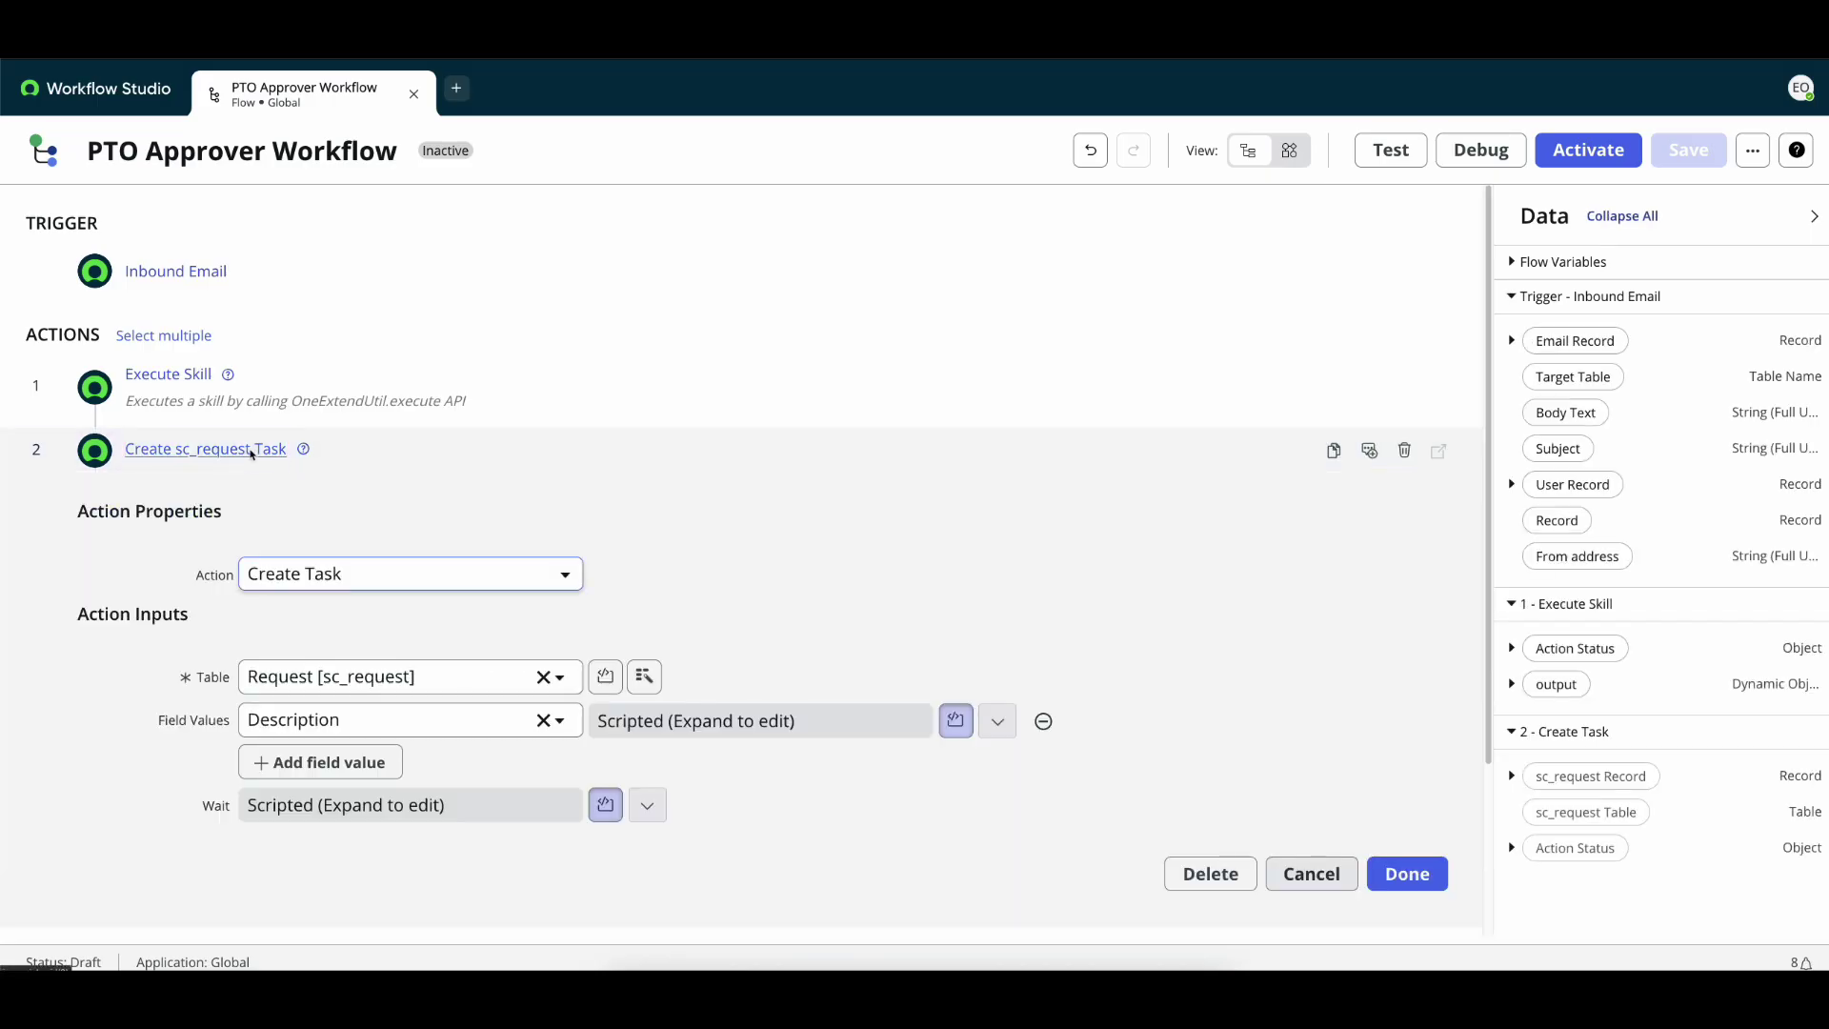
{"action": "scroll", "coordinate": [810, 658], "scroll_direction": "down", "scroll_amount": 1}
{"action": "left_click", "coordinate": [941, 665]}
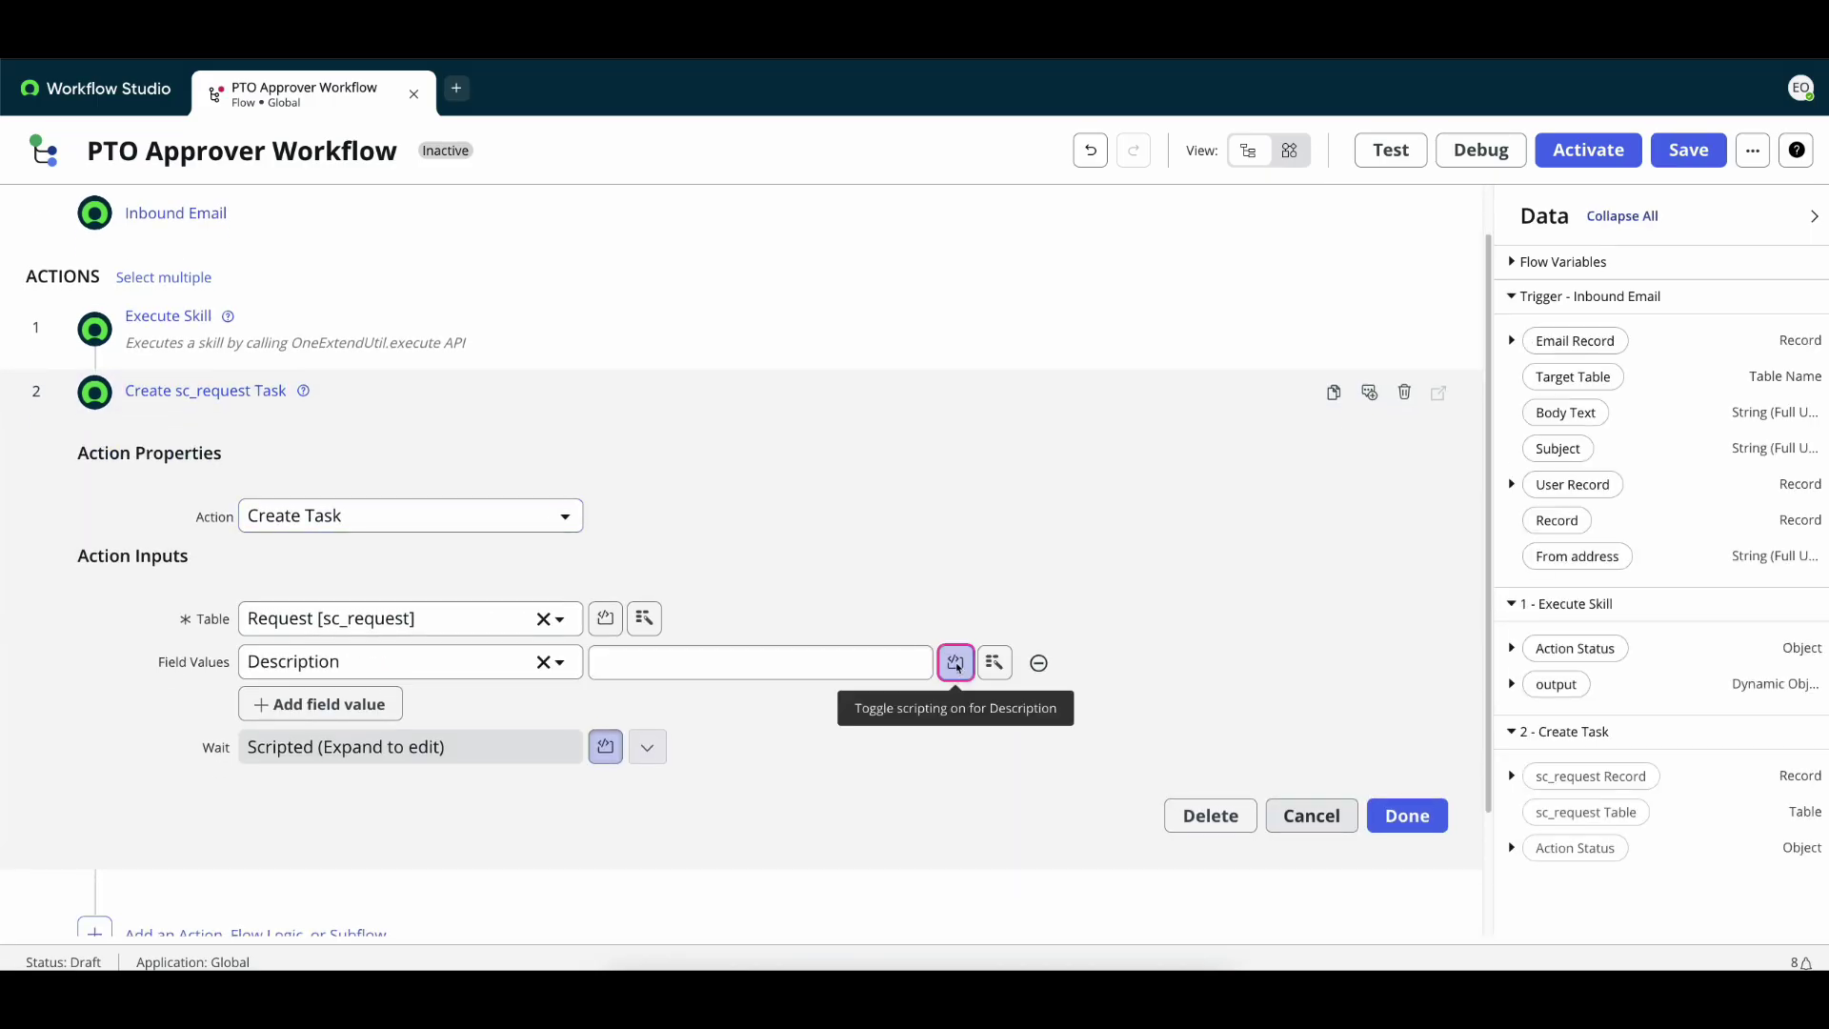
{"action": "left_click", "coordinate": [953, 663]}
{"action": "scroll", "coordinate": [914, 774], "scroll_direction": "down", "scroll_amount": 1}
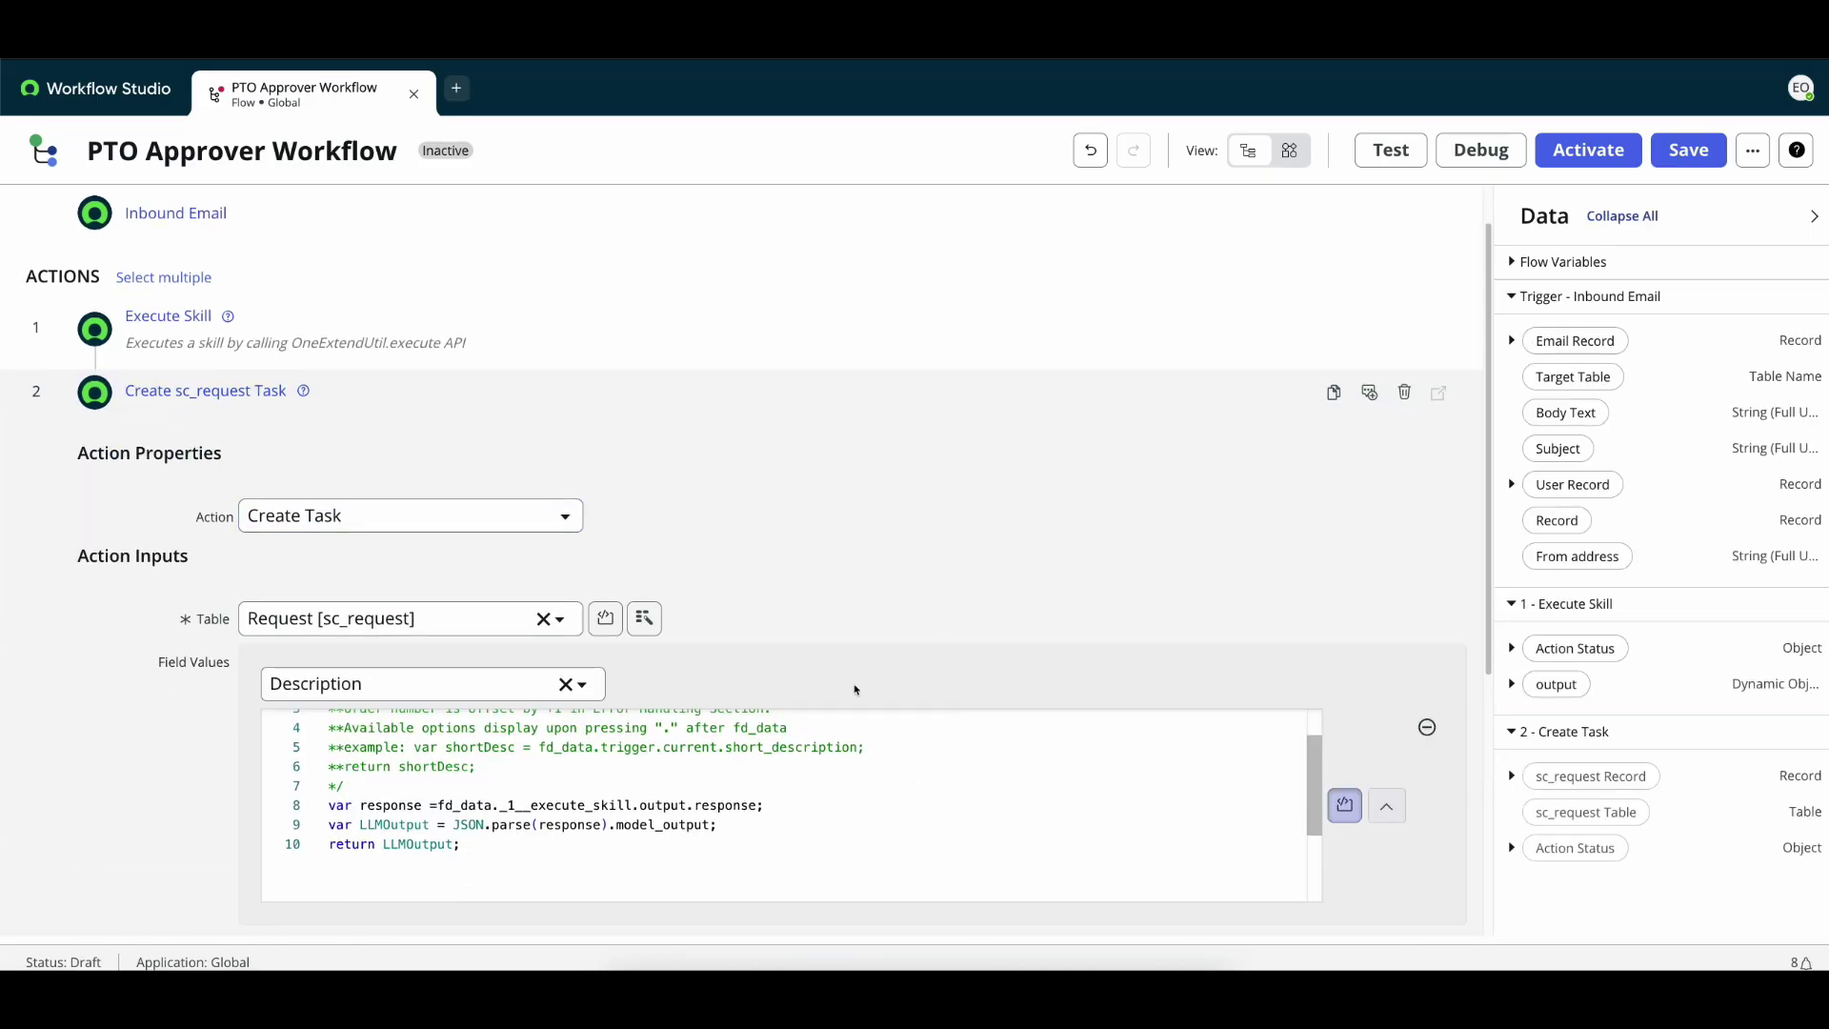
{"action": "scroll", "coordinate": [831, 601], "scroll_direction": "down", "scroll_amount": 1}
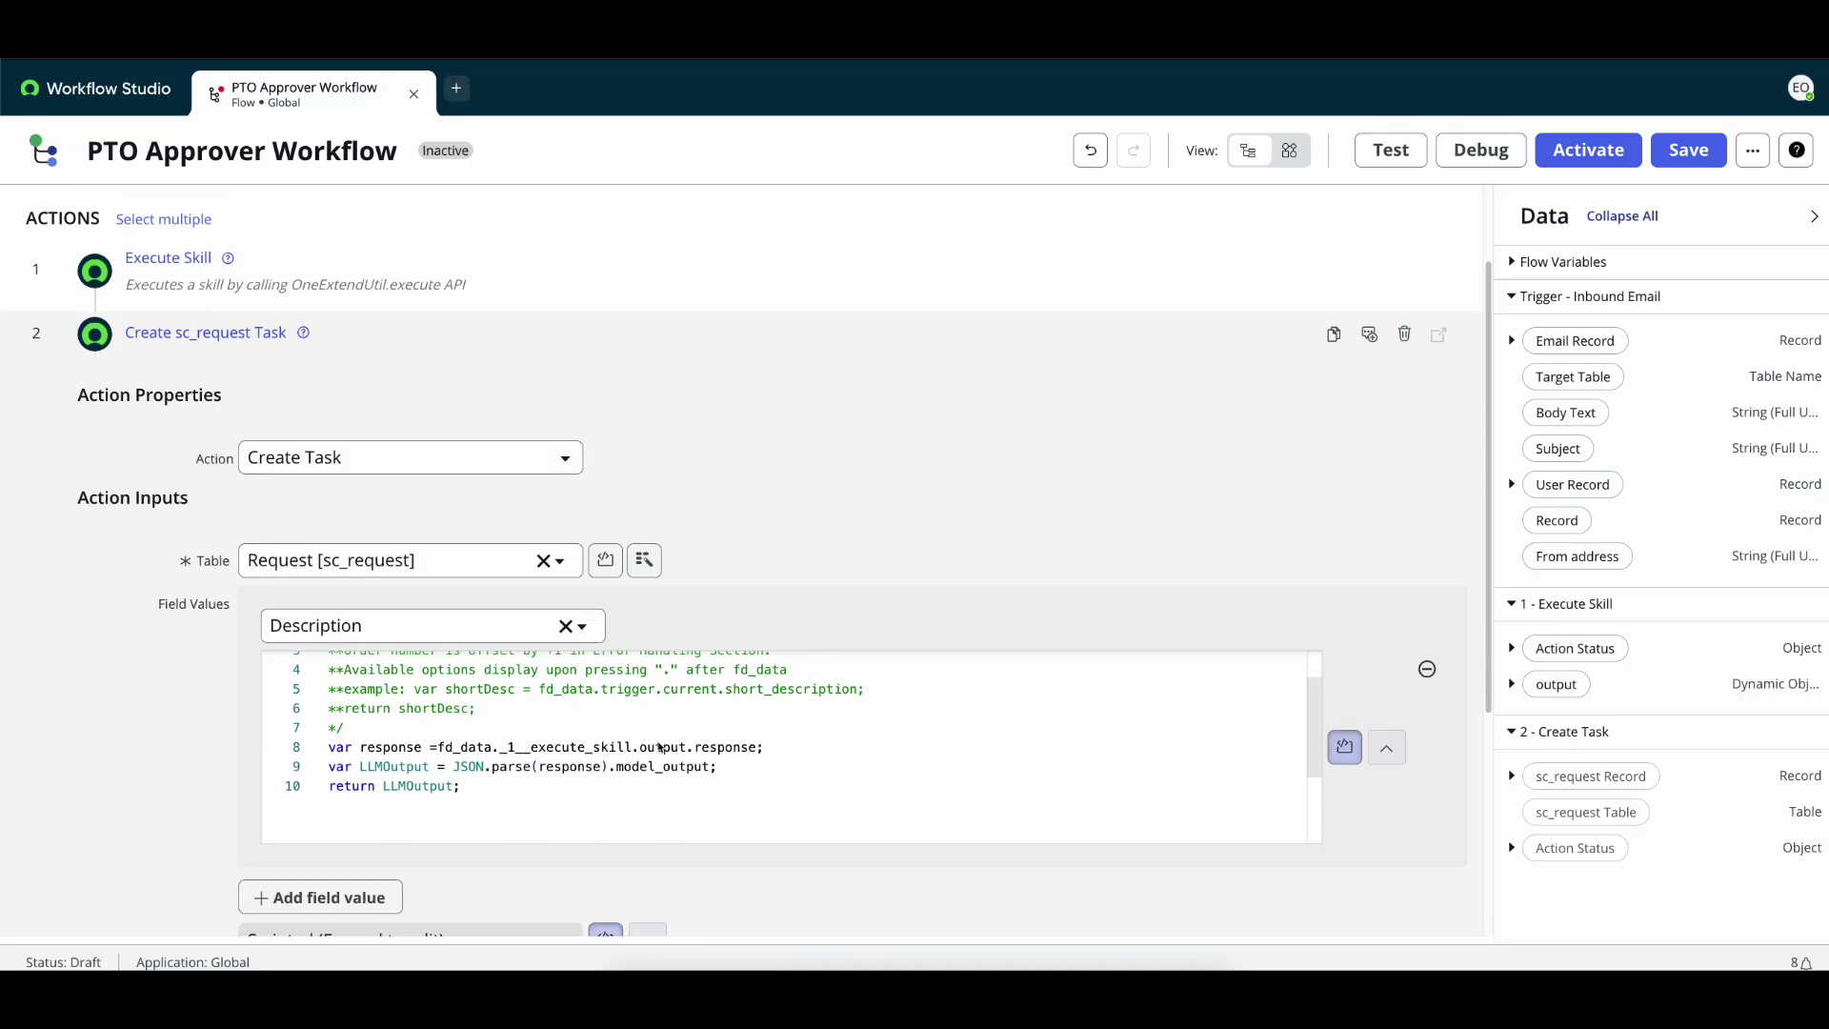
- Examine how the script's response variable references the Execute Skill output, comparing its path with the flow's output data fields
{"action": "left_click", "coordinate": [617, 768]}
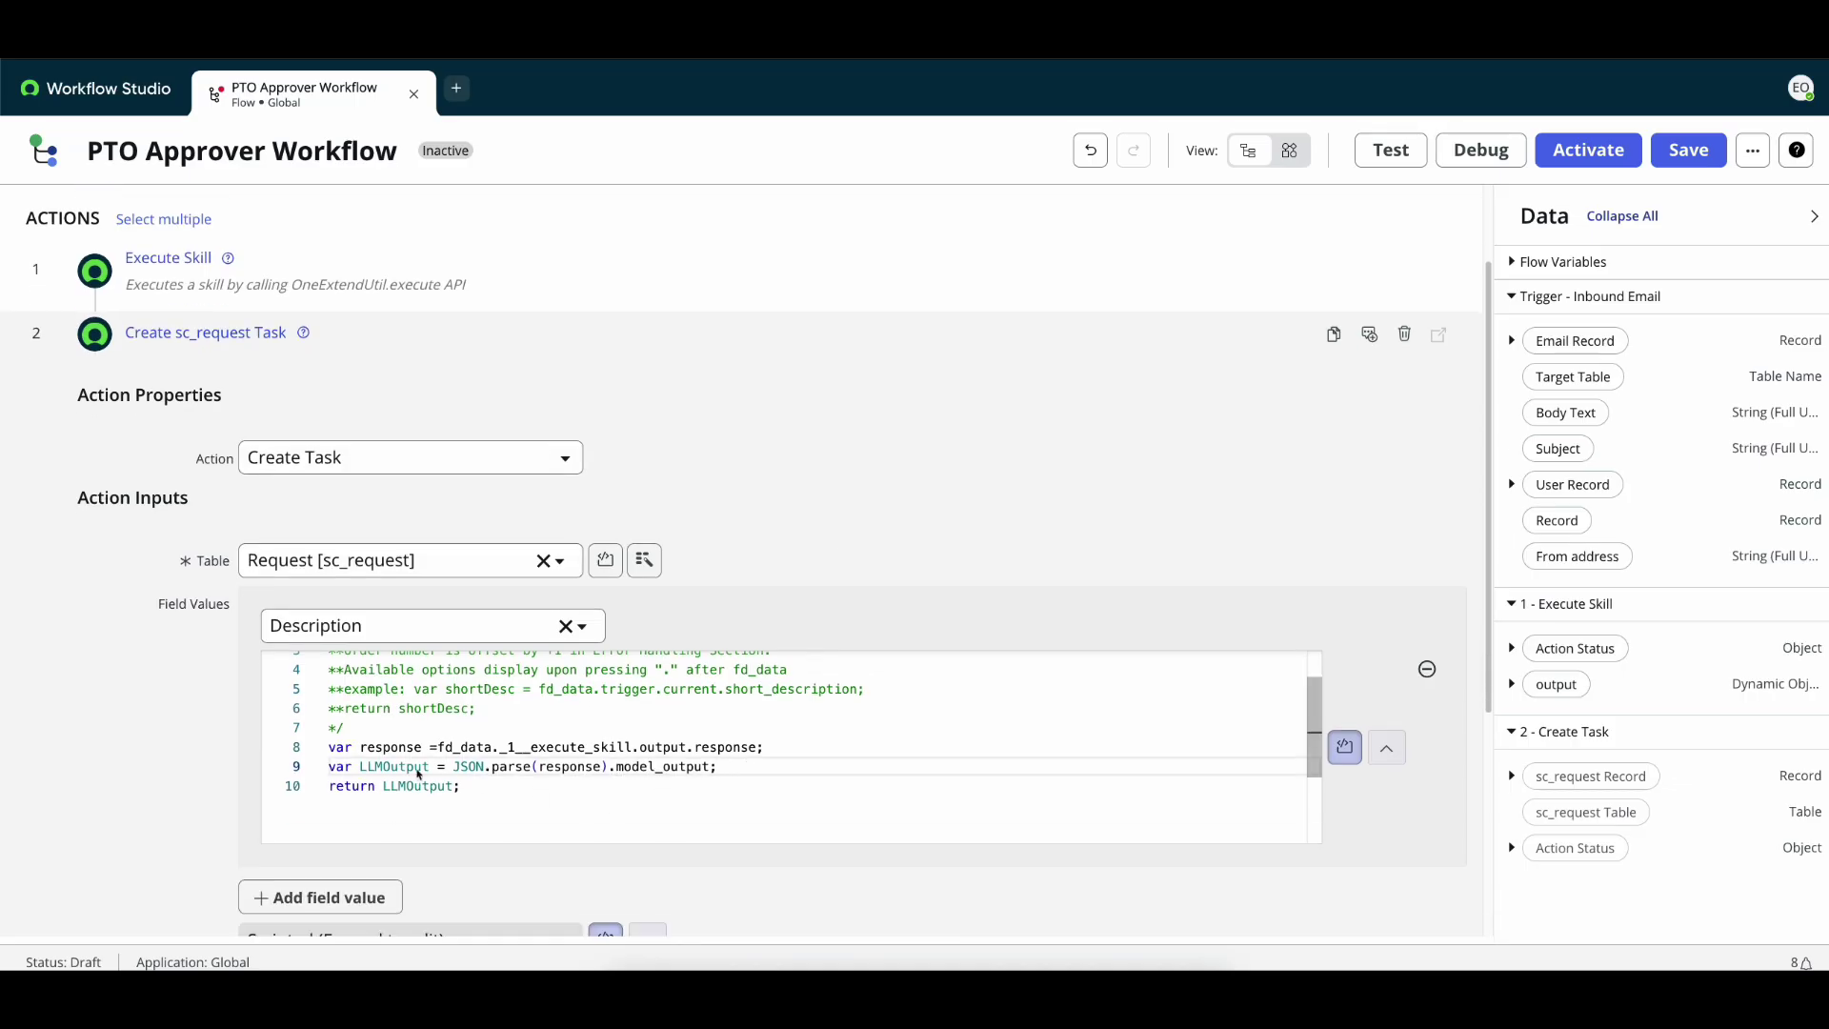
{"action": "left_click_drag", "start_coordinate": [437, 747], "coordinate": [774, 754]}
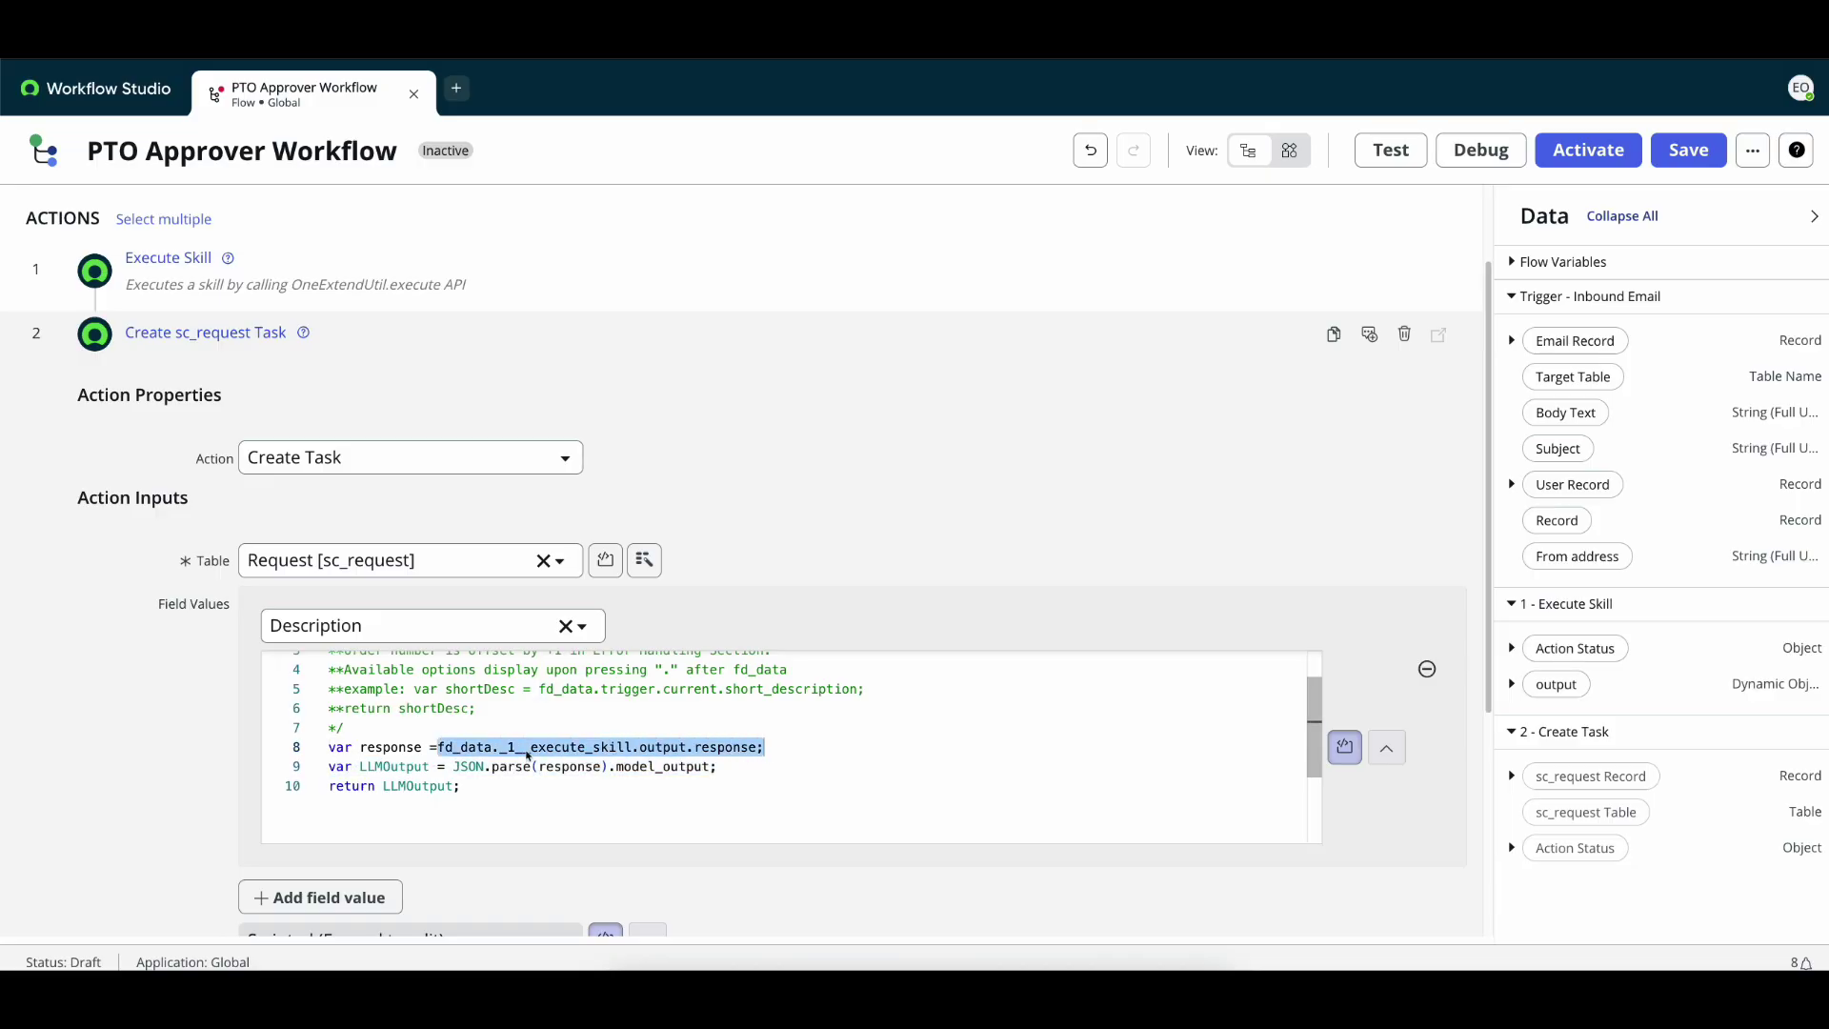
{"action": "double_click", "coordinate": [480, 750]}
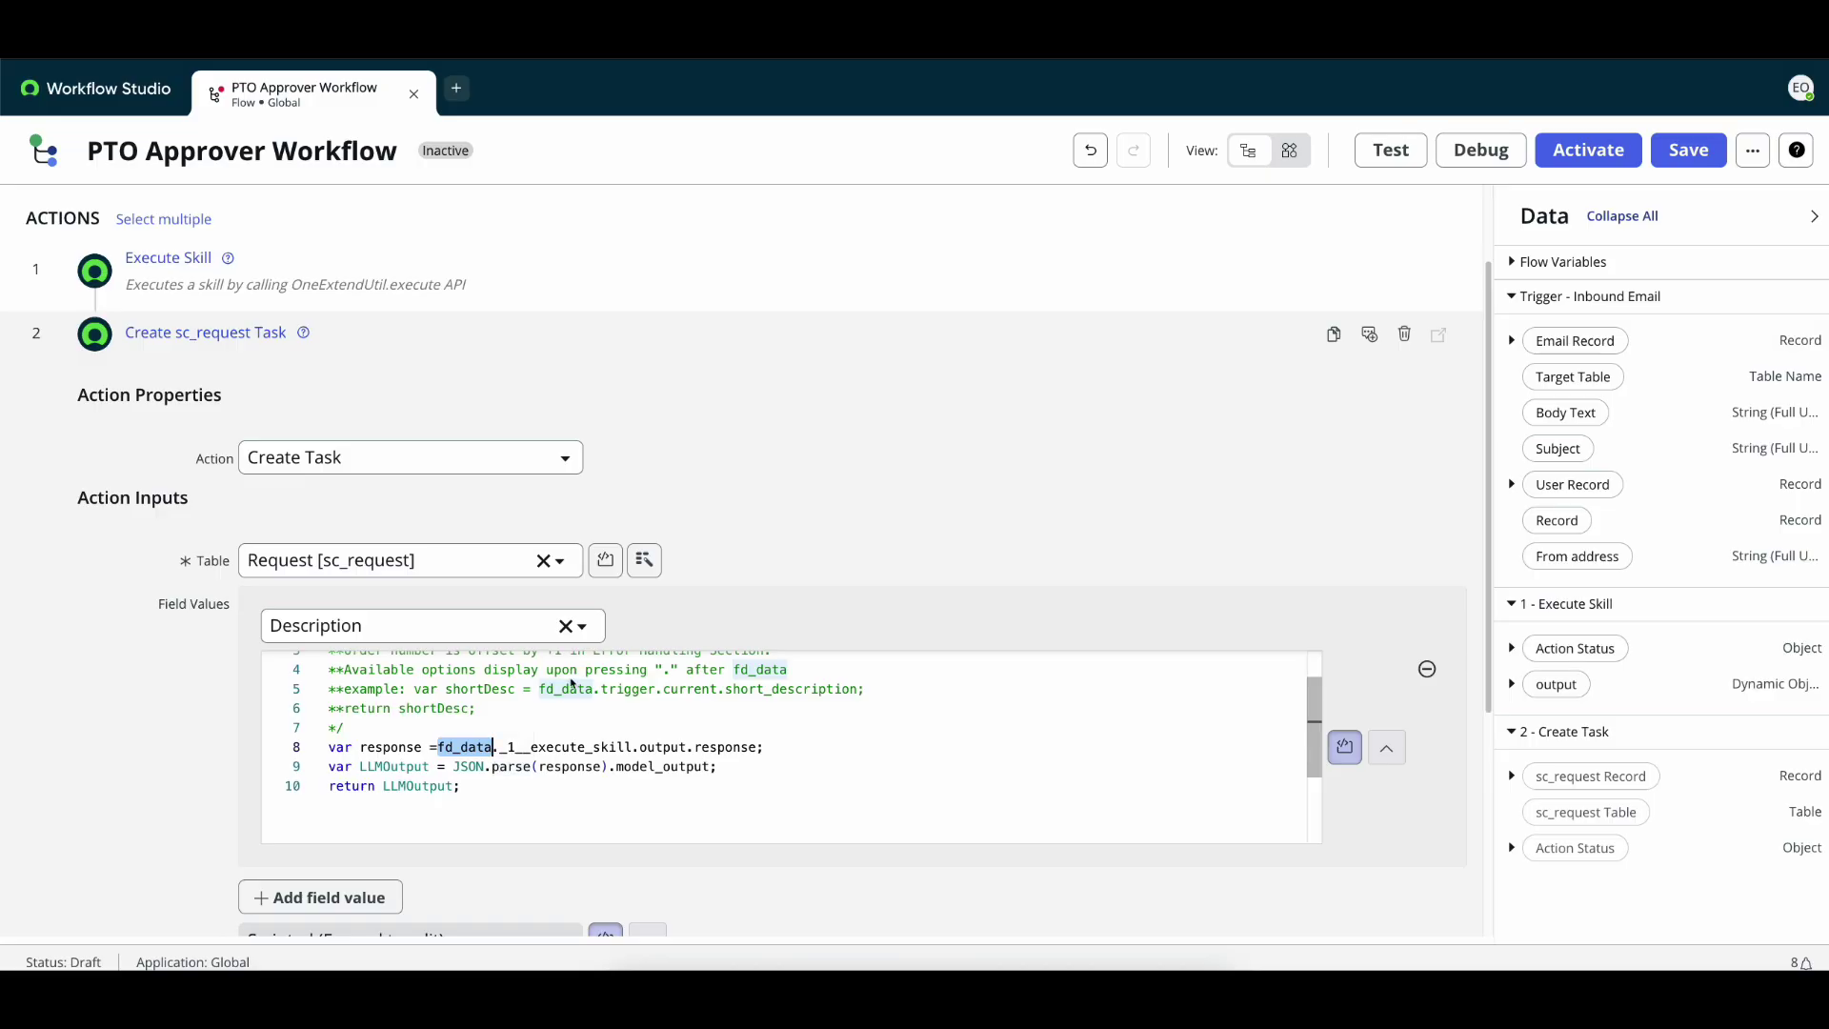
{"action": "double_click", "coordinate": [556, 749]}
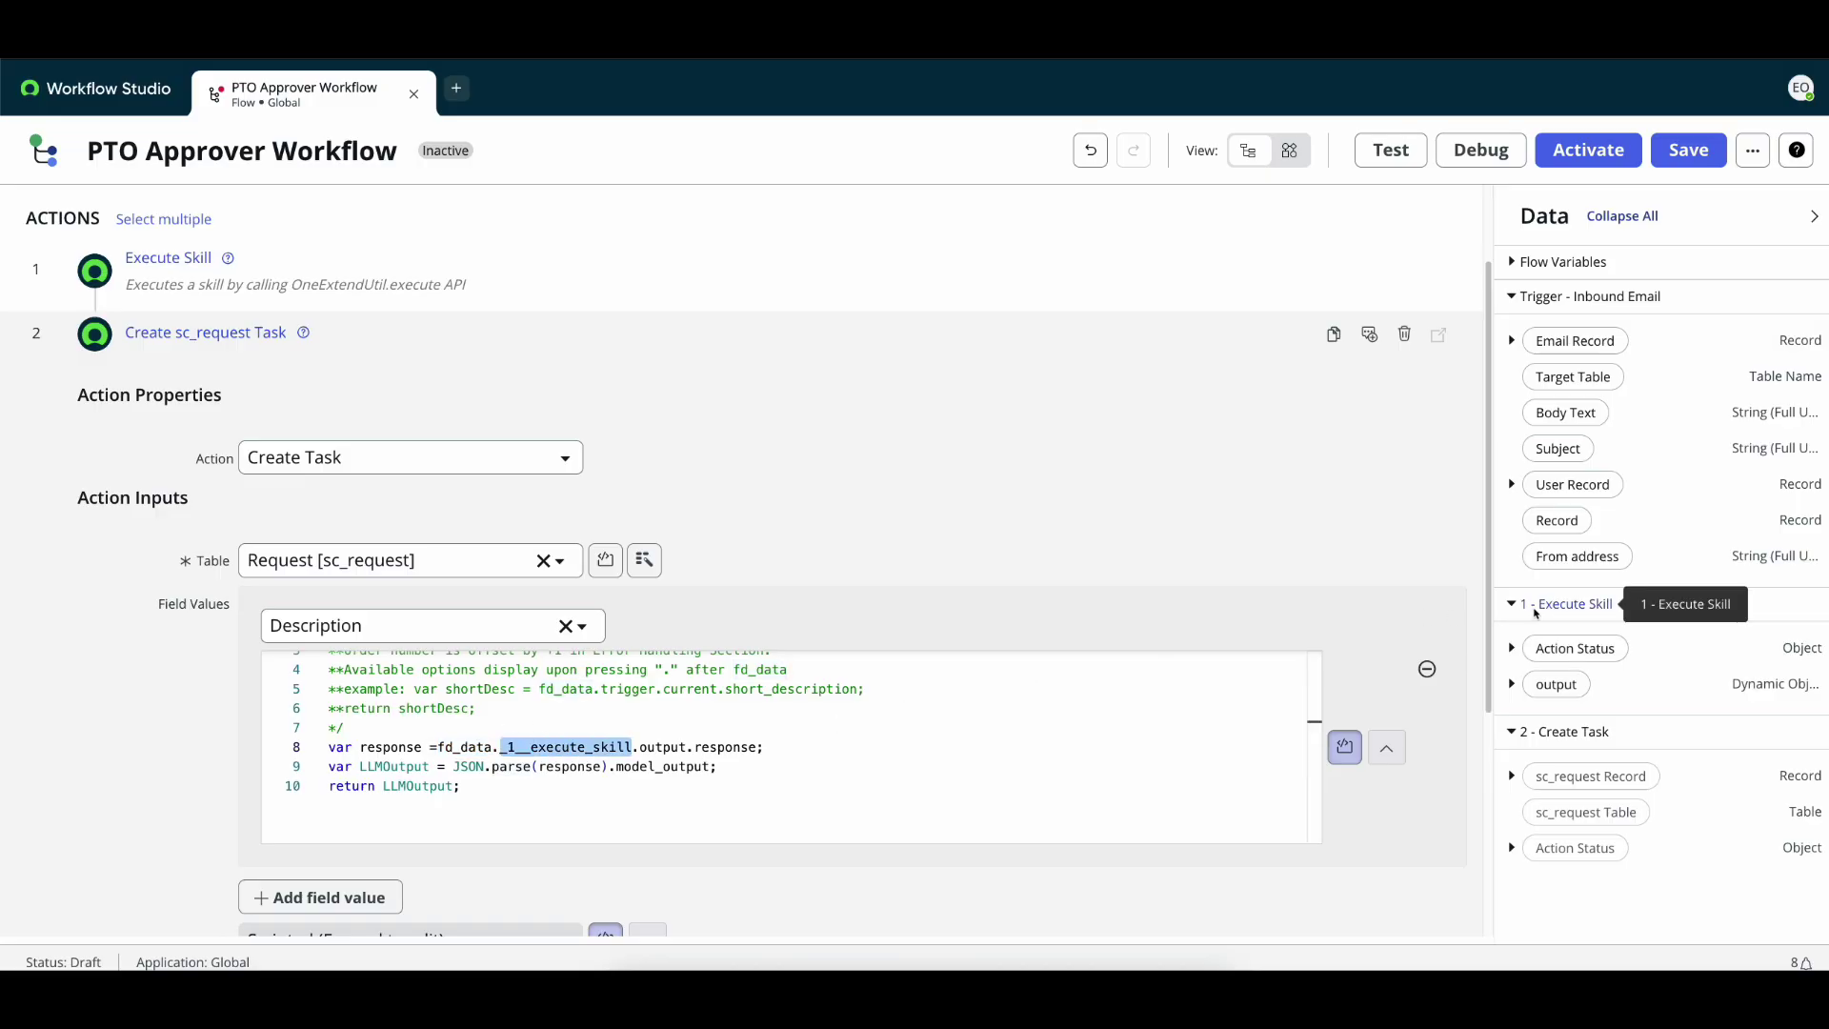
{"action": "double_click", "coordinate": [666, 750]}
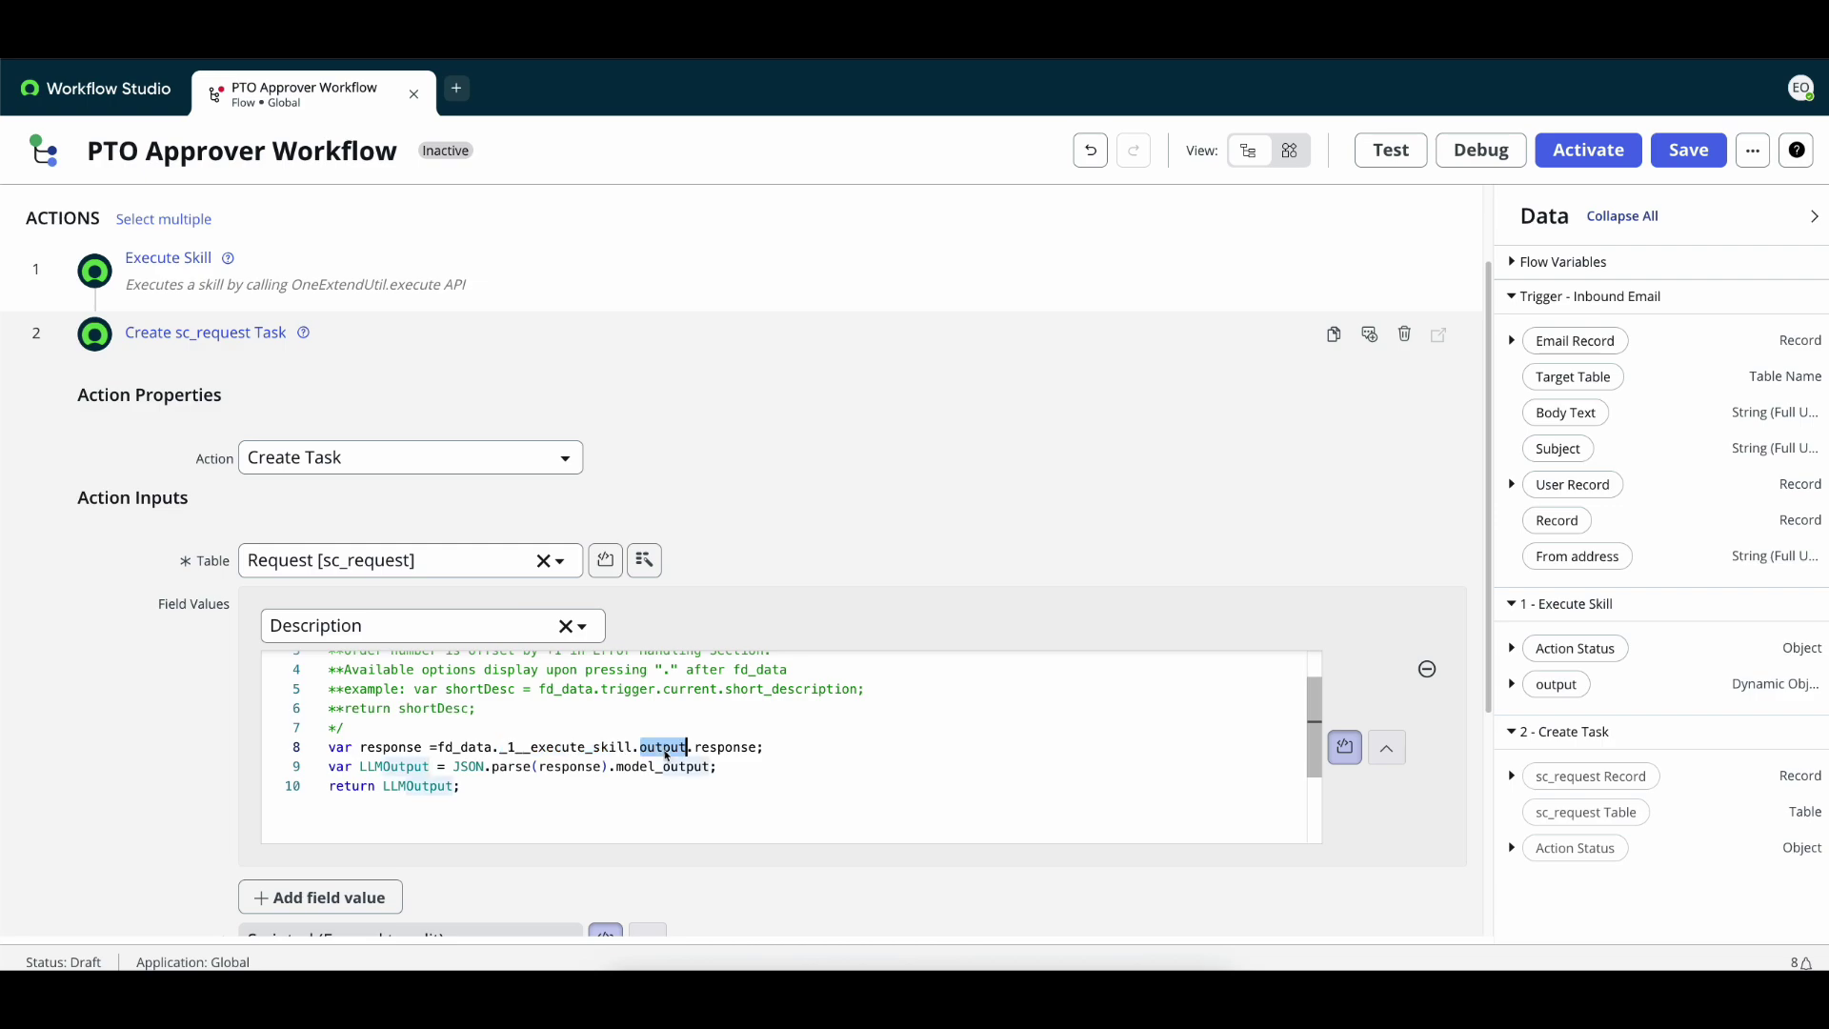
{"action": "left_click", "coordinate": [1512, 684]}
{"action": "scroll", "coordinate": [1572, 757], "scroll_direction": "down", "scroll_amount": 1}
{"action": "double_click", "coordinate": [741, 751]}
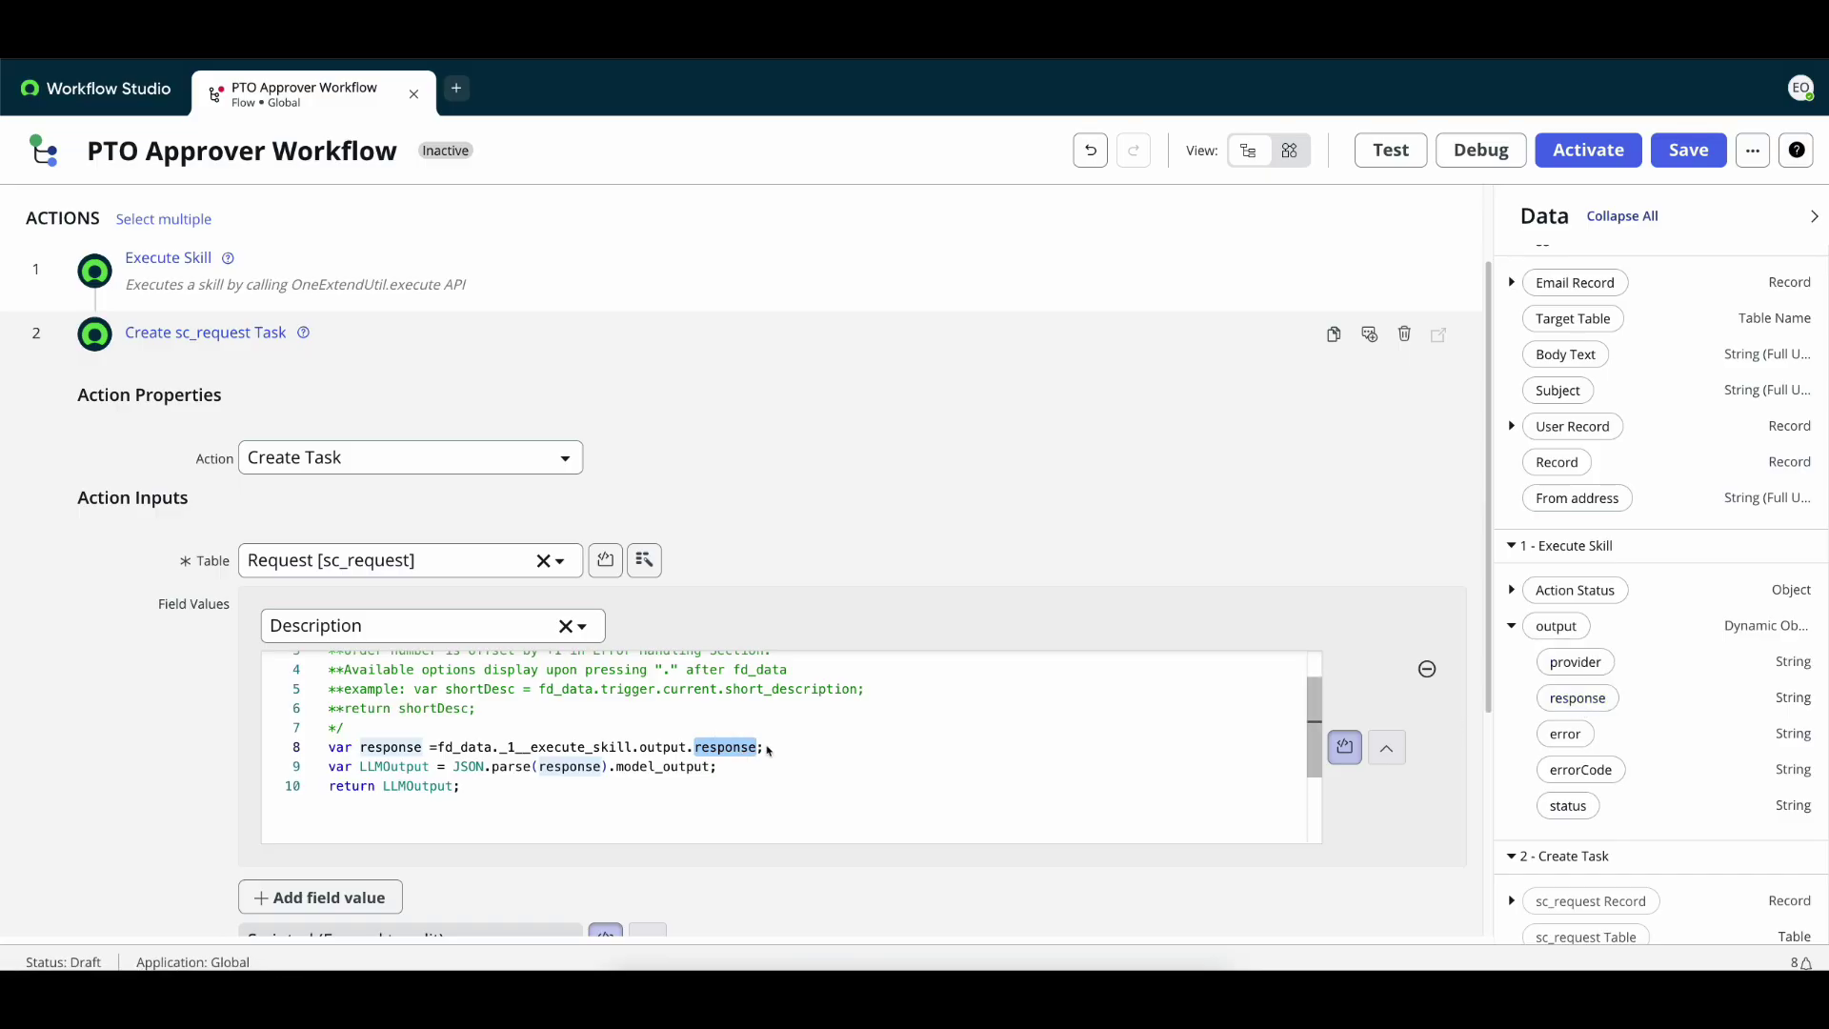
- Add the comment "//model_output = 143 hours ...." below the response variable in the Description script and highlight it
{"action": "left_click", "coordinate": [768, 749]}
{"action": "key", "text": "Return"}
{"action": "type", "text": "//mo"}
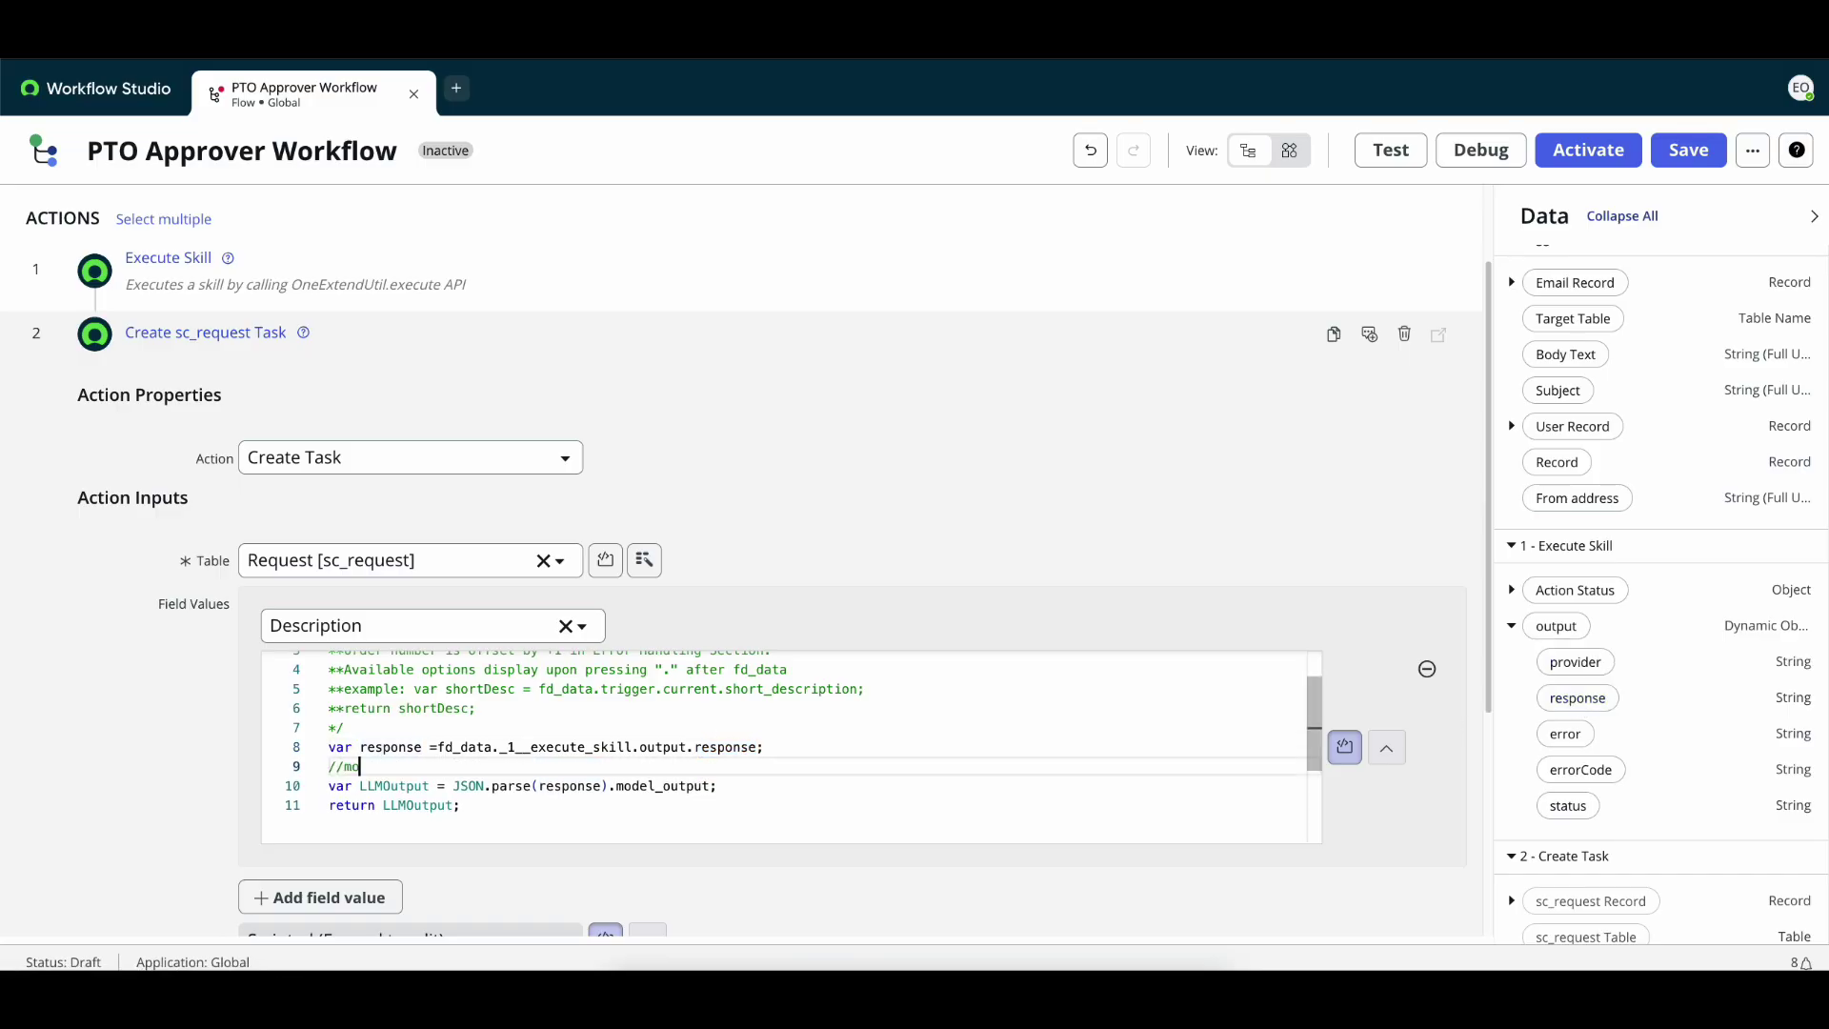
{"action": "type", "text": "del_output = 143 houra"}
{"action": "type", "text": "...."}
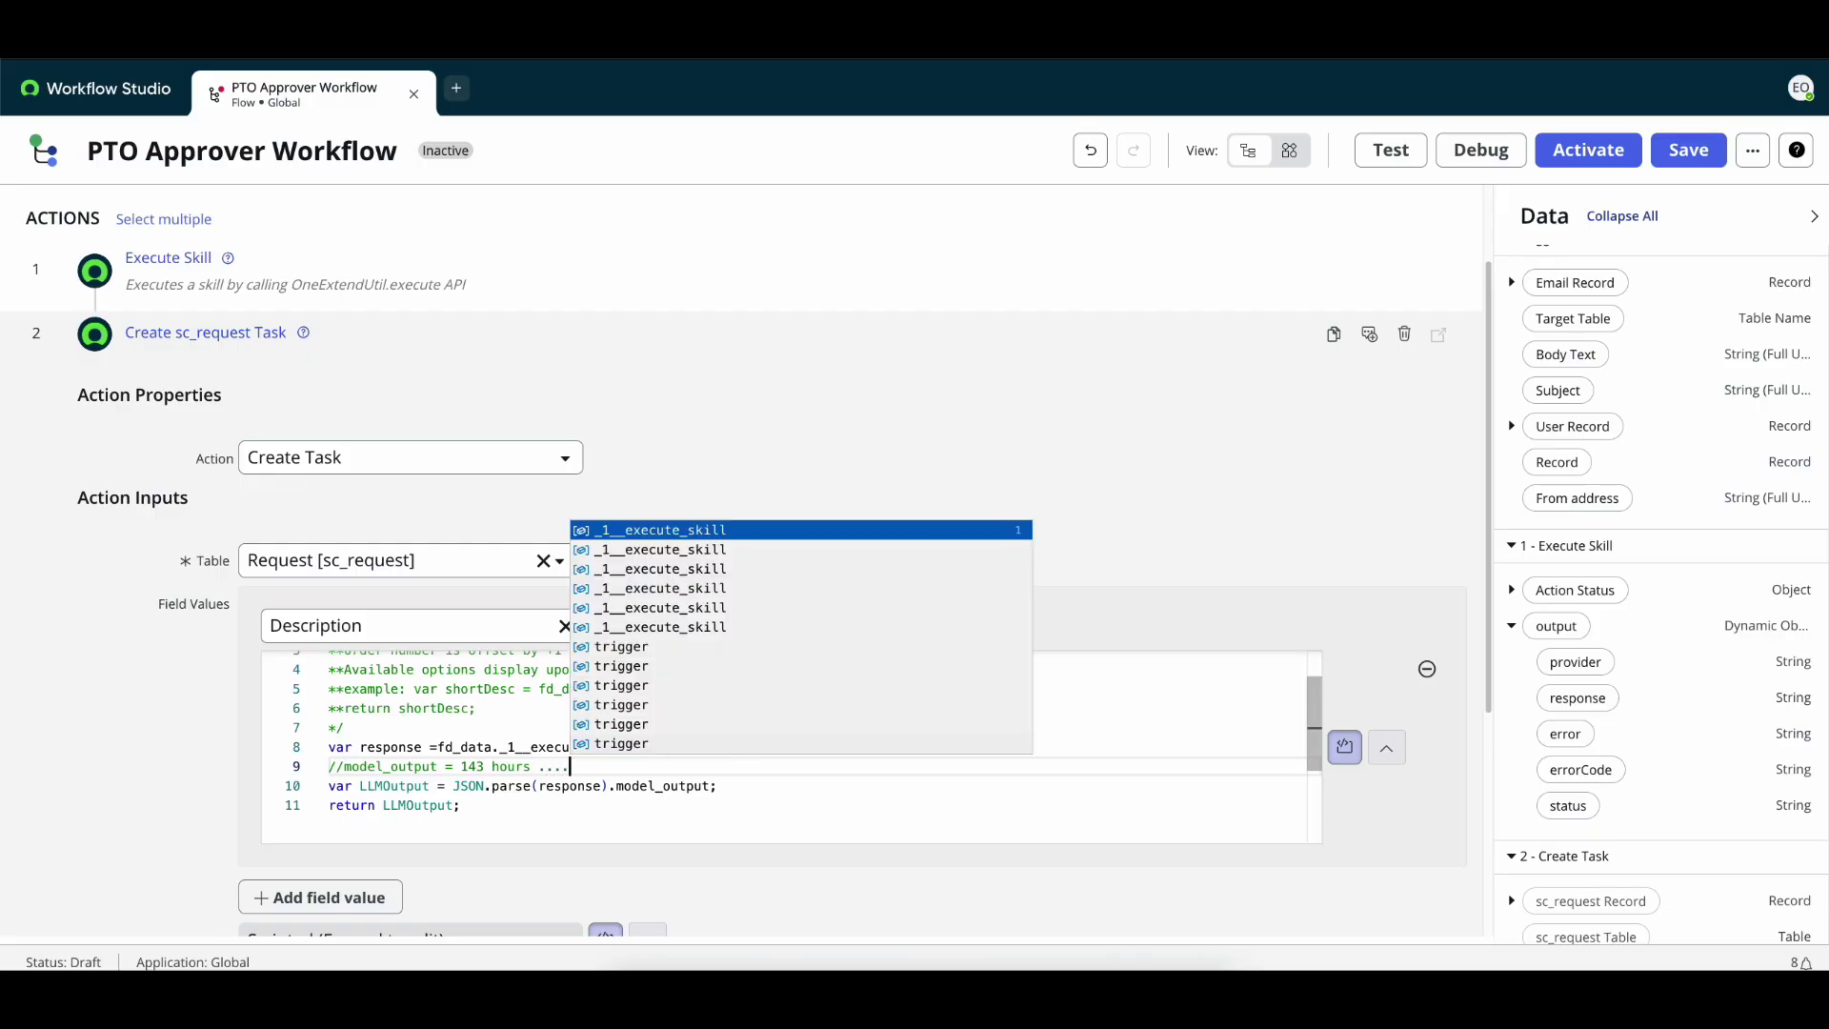
{"action": "left_click", "coordinate": [429, 745]}
{"action": "double_click", "coordinate": [390, 747]}
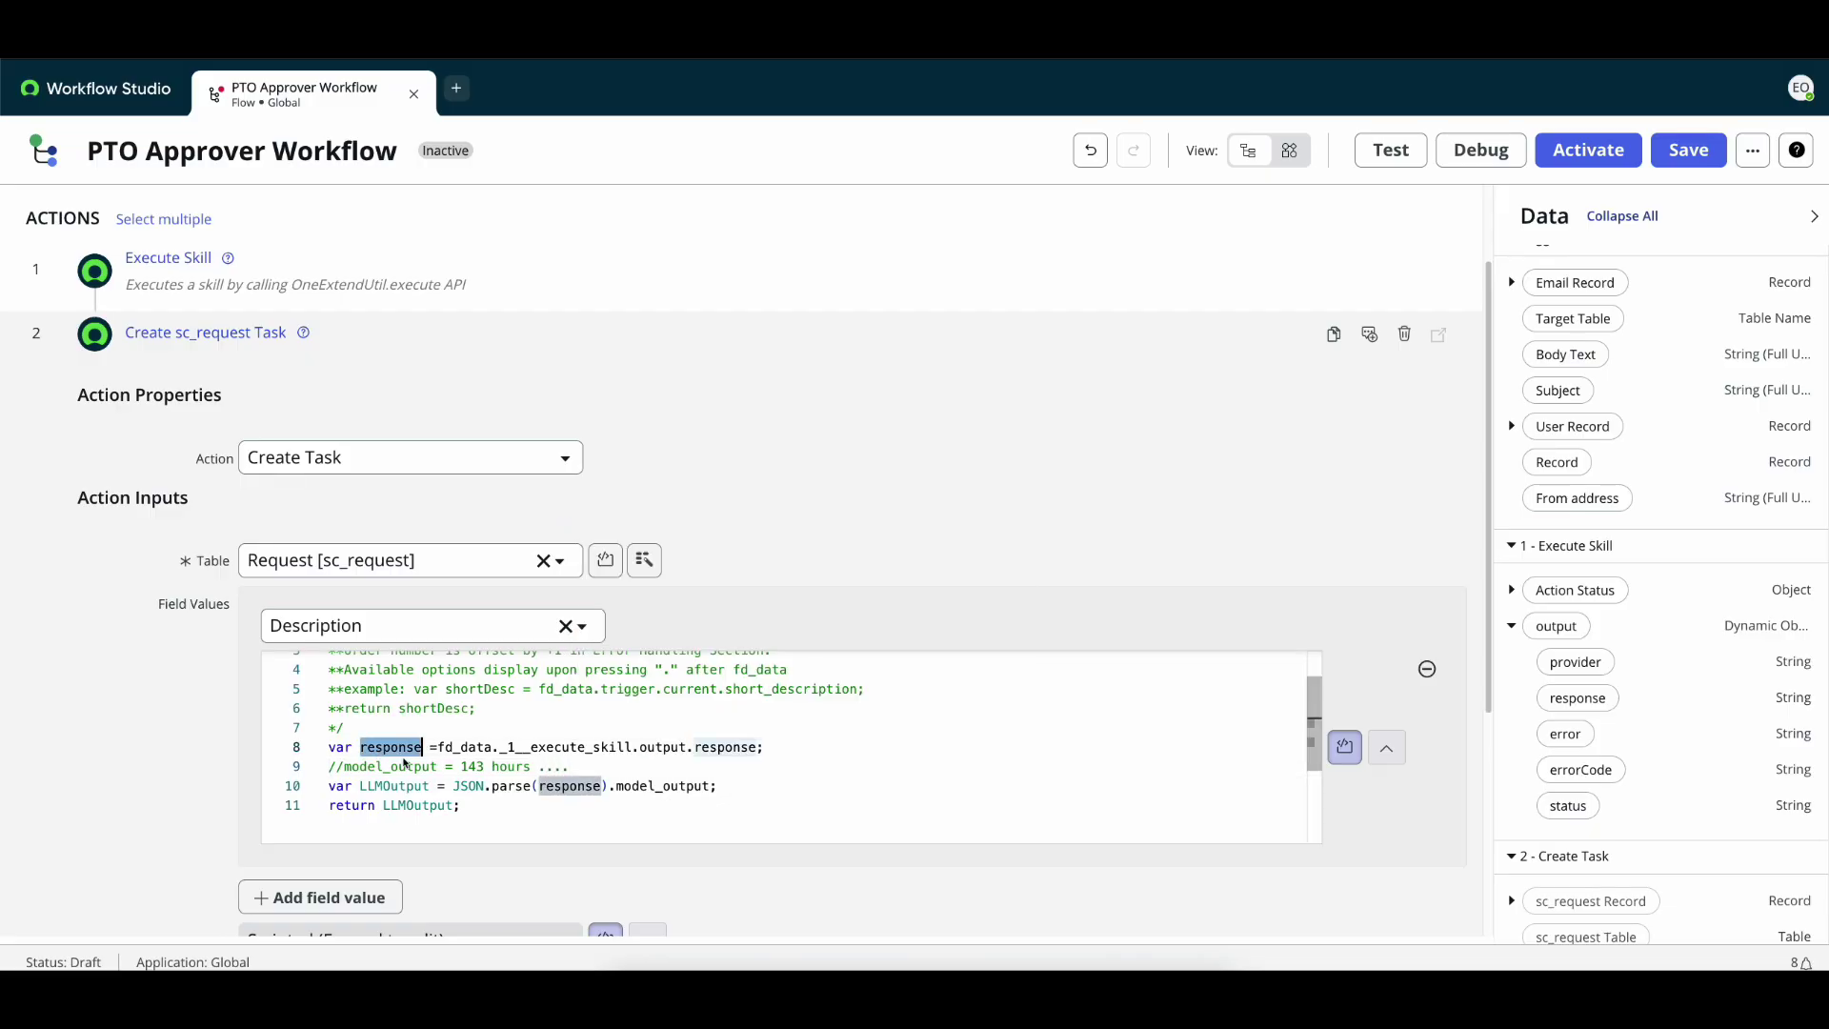
{"action": "left_click_drag", "start_coordinate": [344, 768], "coordinate": [614, 768]}
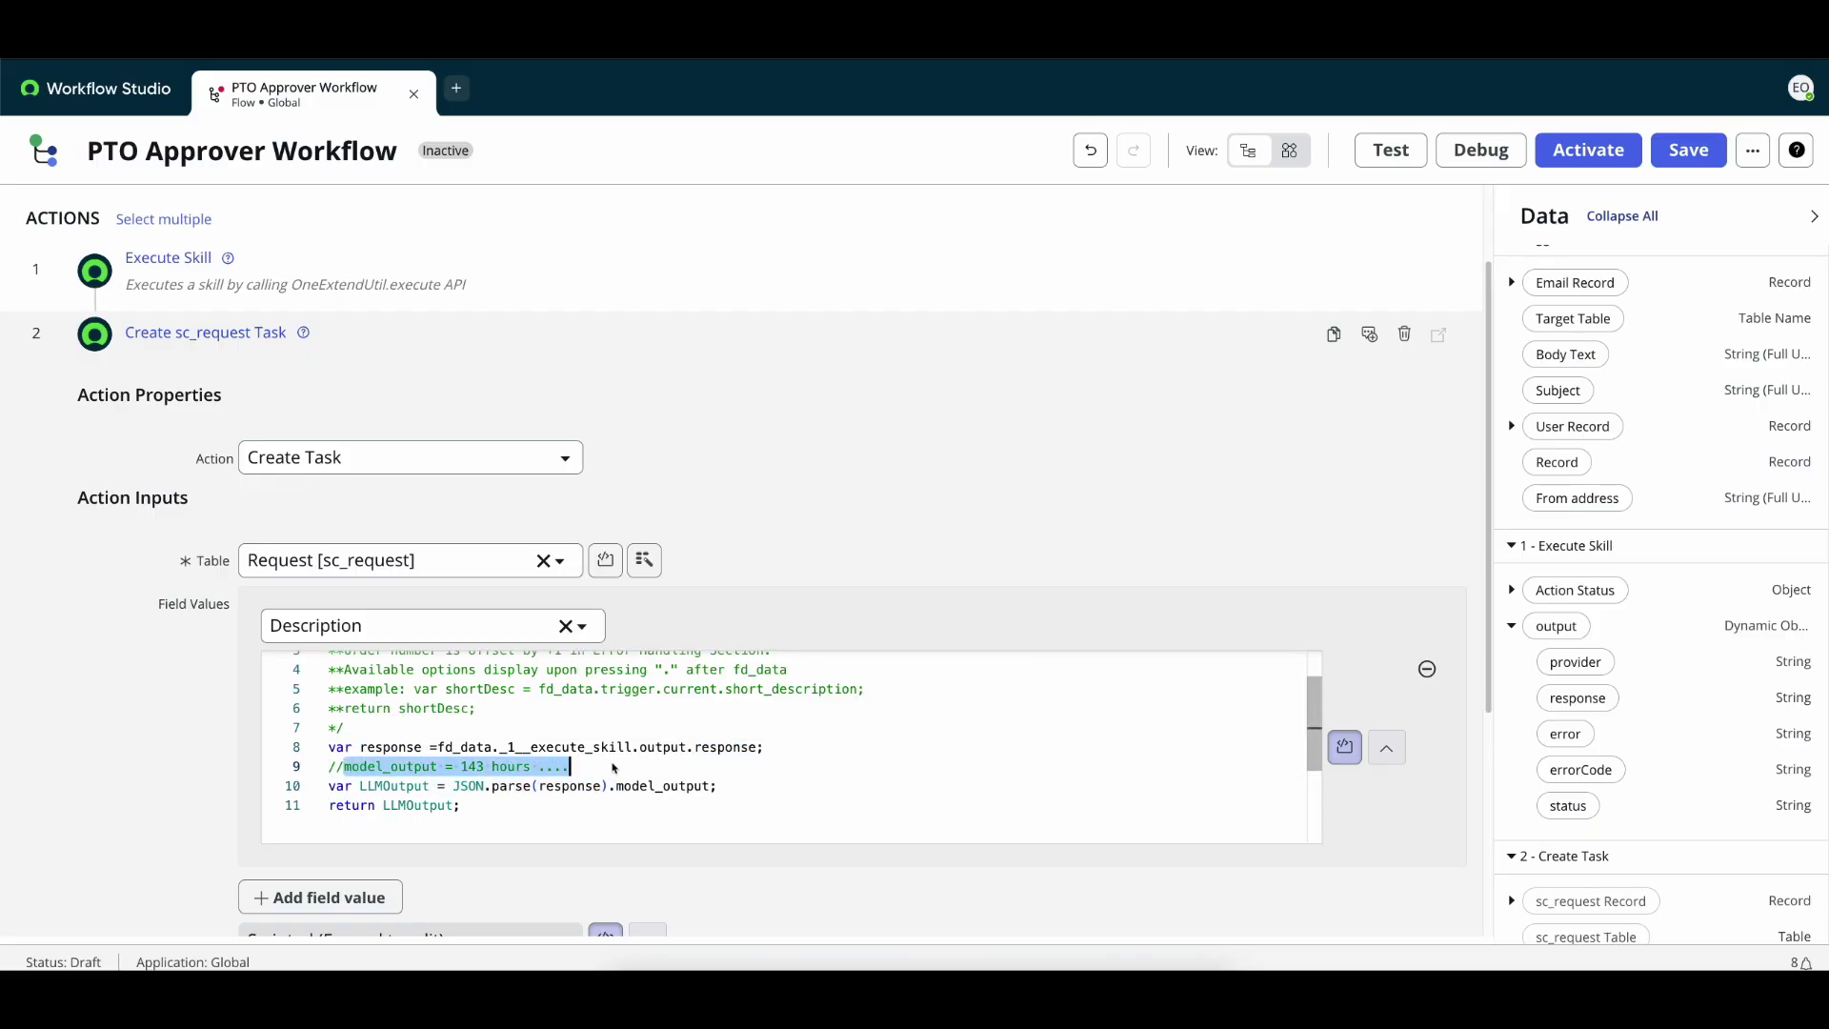
{"action": "left_click", "coordinate": [464, 770]}
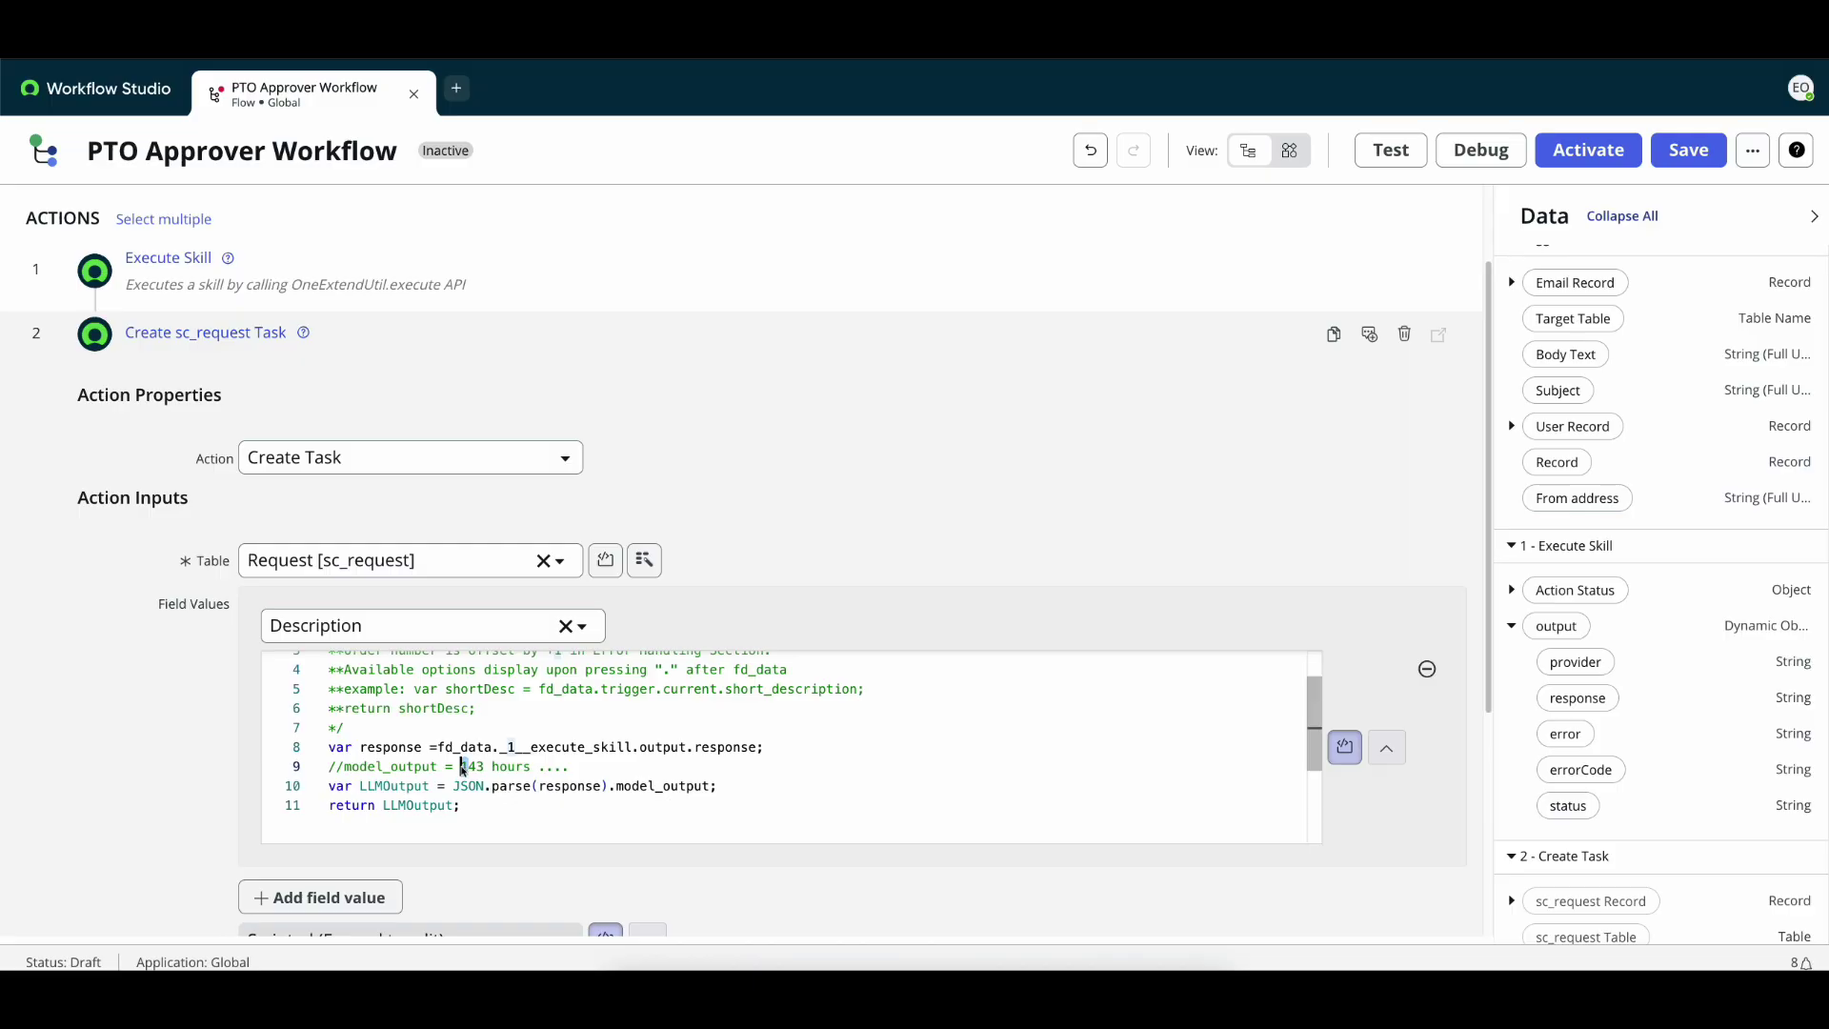
{"action": "mouse_move", "coordinate": [463, 769]}
{"action": "left_mouse_down"}
{"action": "mouse_move", "coordinate": [502, 768]}
{"action": "mouse_move", "coordinate": [468, 768]}
{"action": "left_mouse_up"}
- Delete the model_output comment line and leave a blank line before the return statement
{"action": "left_click", "coordinate": [582, 772]}
{"action": "key", "text": "shift+Home"}
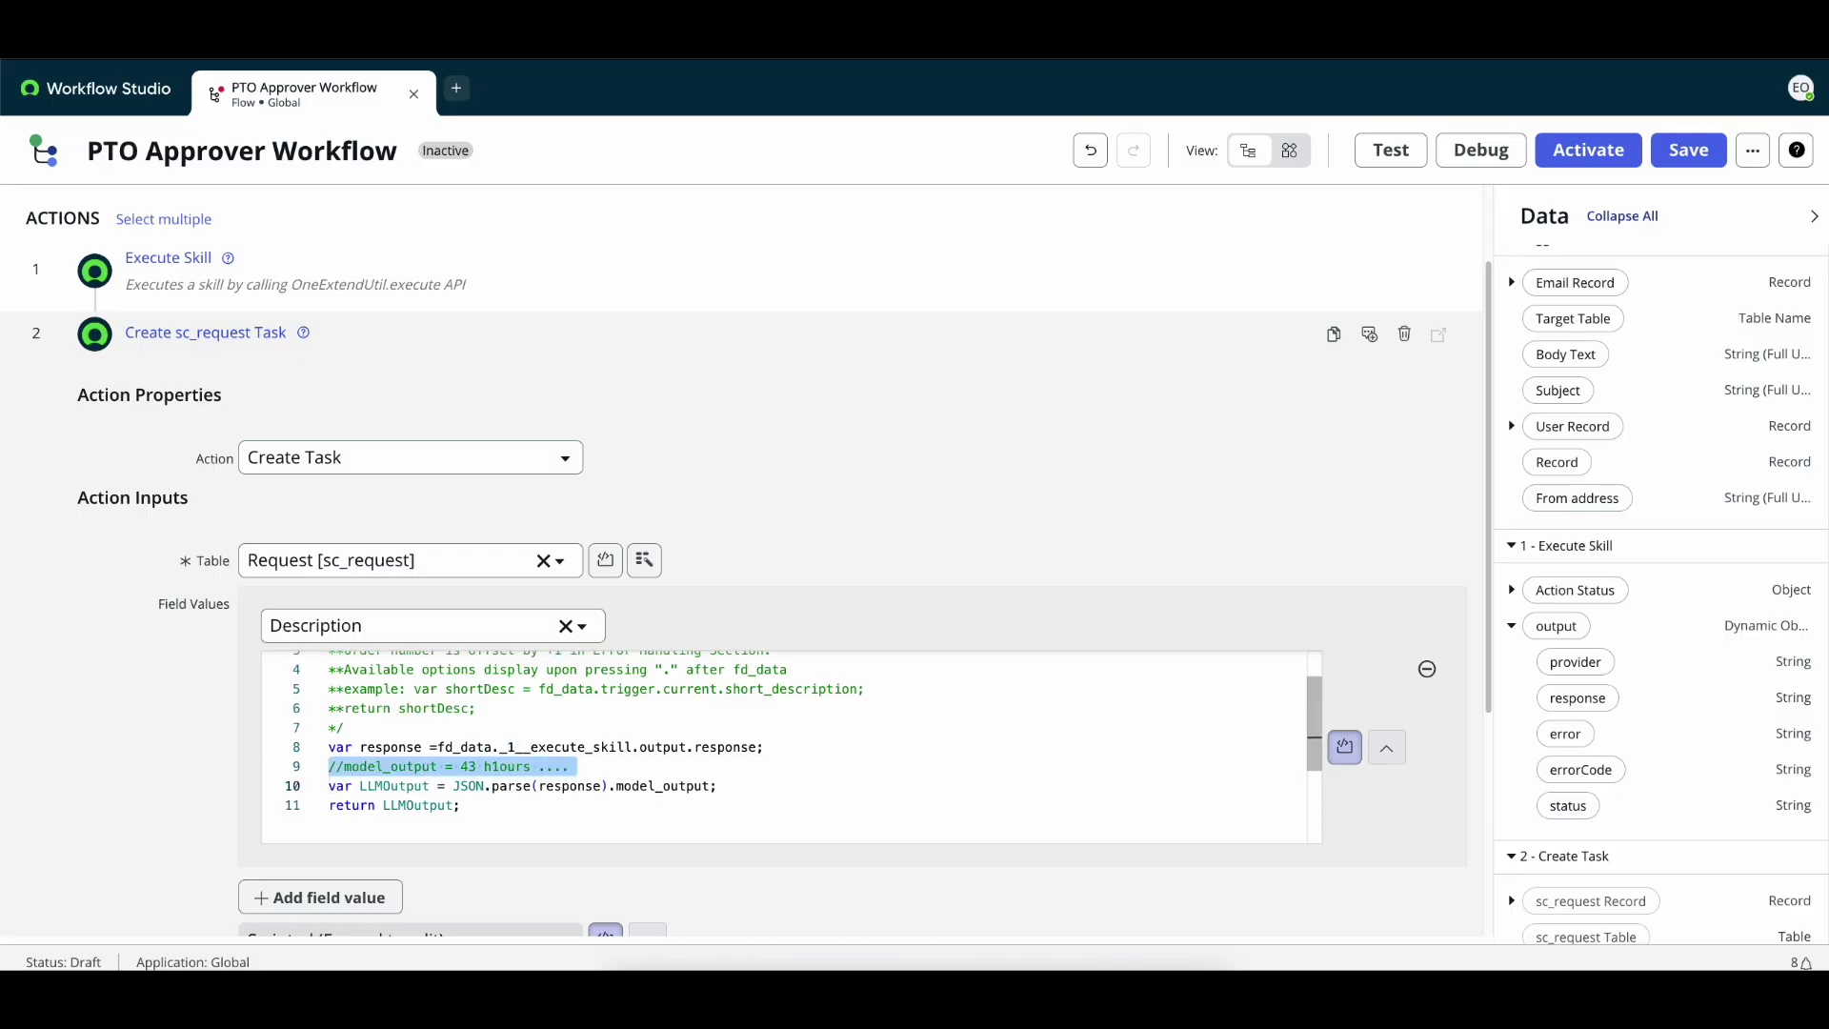
{"action": "key", "text": "BackSpace"}
{"action": "key", "text": "Delete"}
{"action": "key", "text": "End"}
{"action": "key", "text": "Return"}
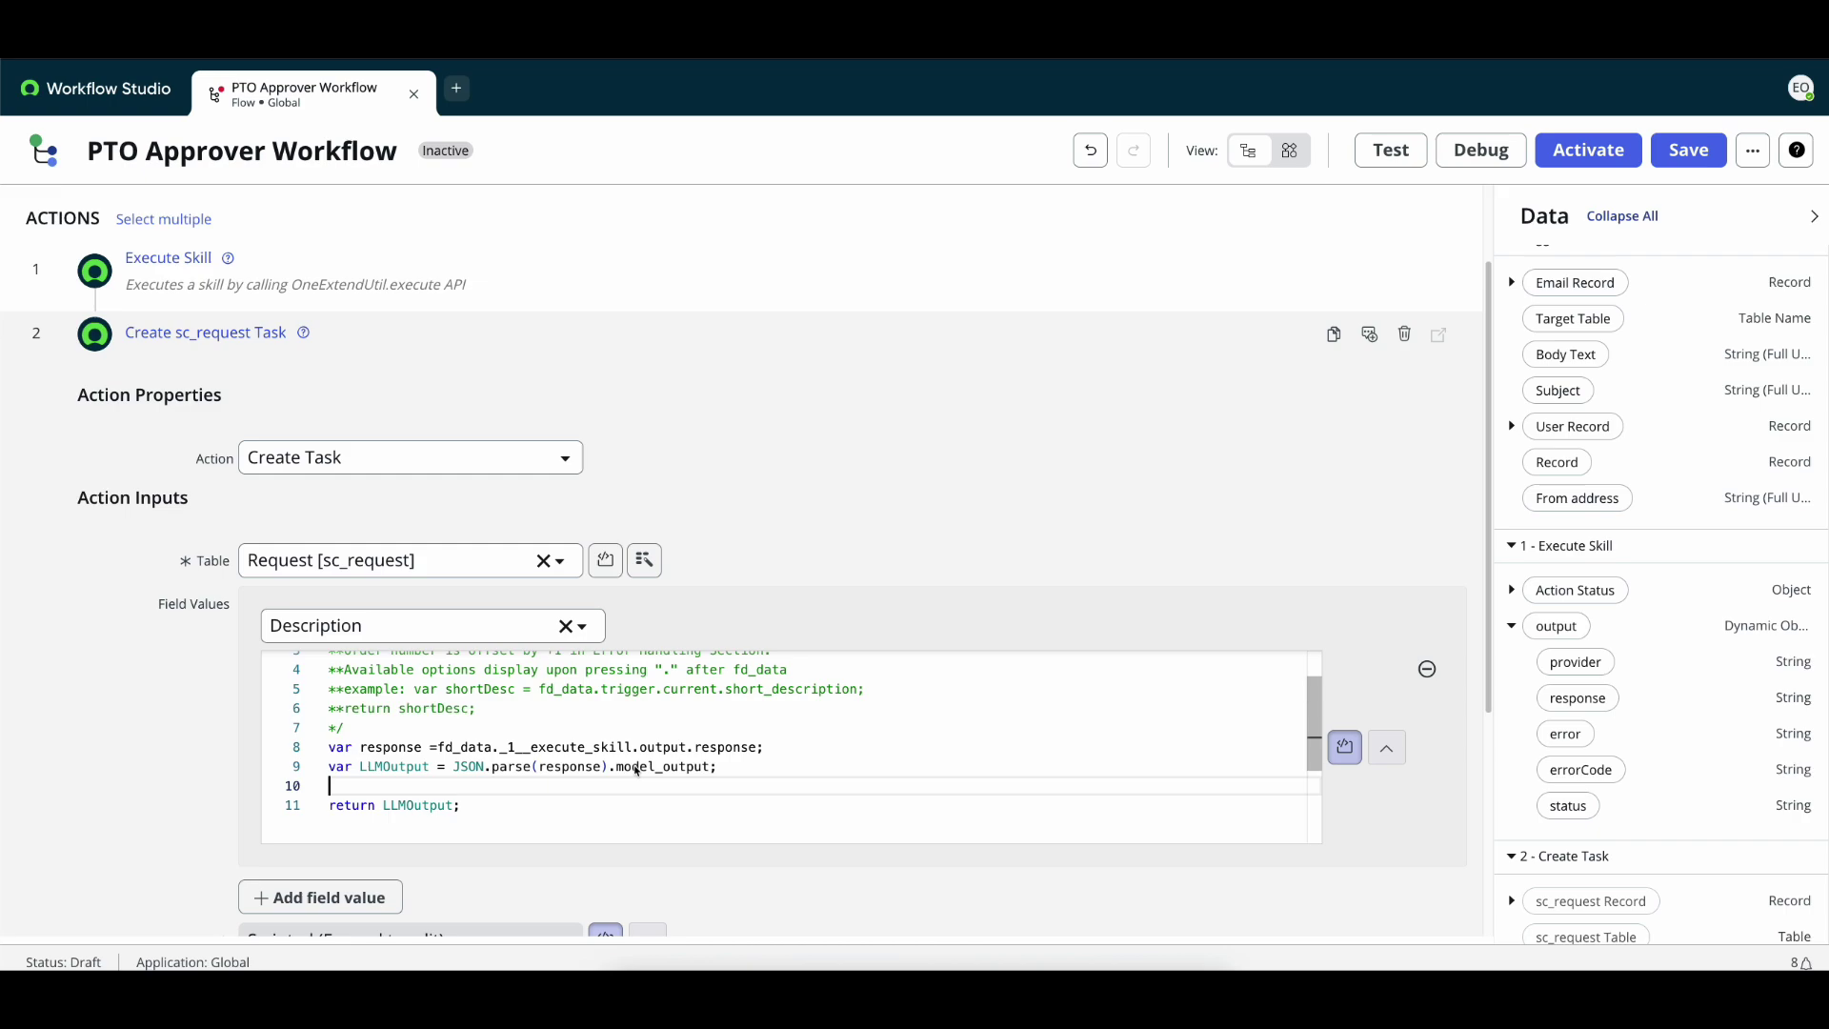
- Review how the script parses the response, extracts model_output and returns LLMOutput
{"action": "left_click", "coordinate": [466, 771]}
{"action": "double_click", "coordinate": [570, 768]}
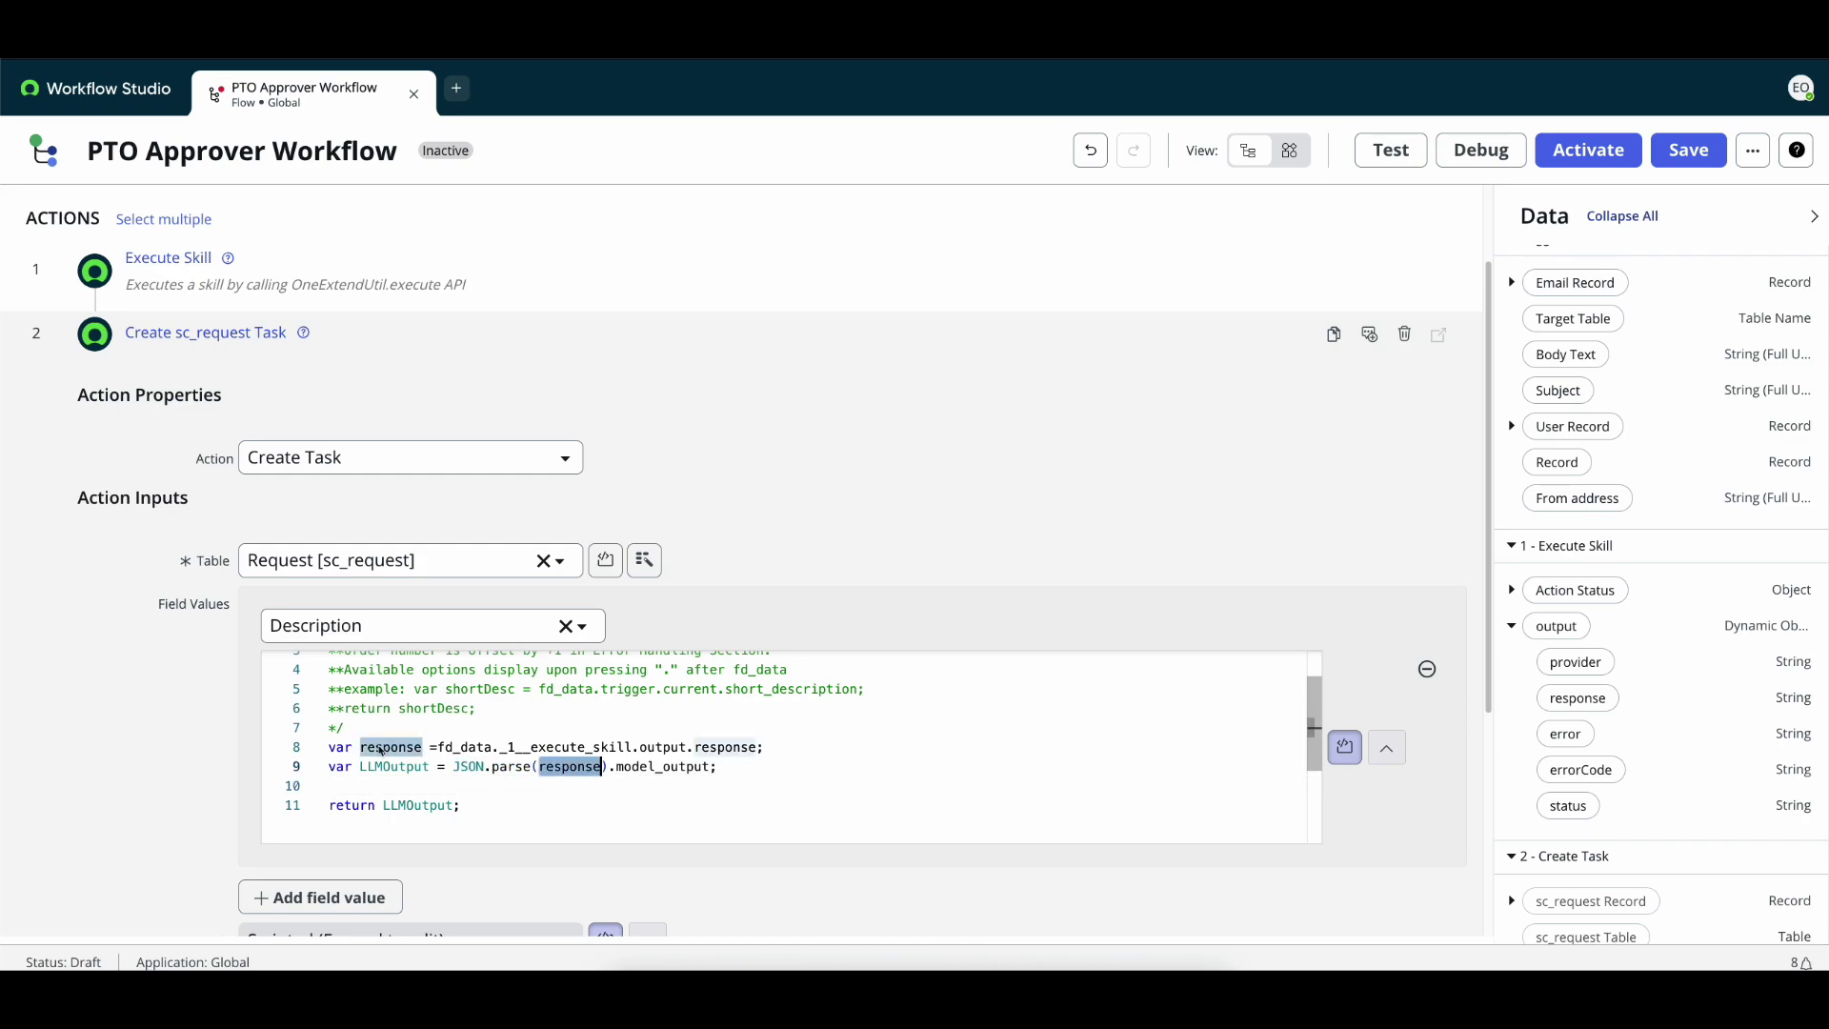
{"action": "double_click", "coordinate": [664, 768]}
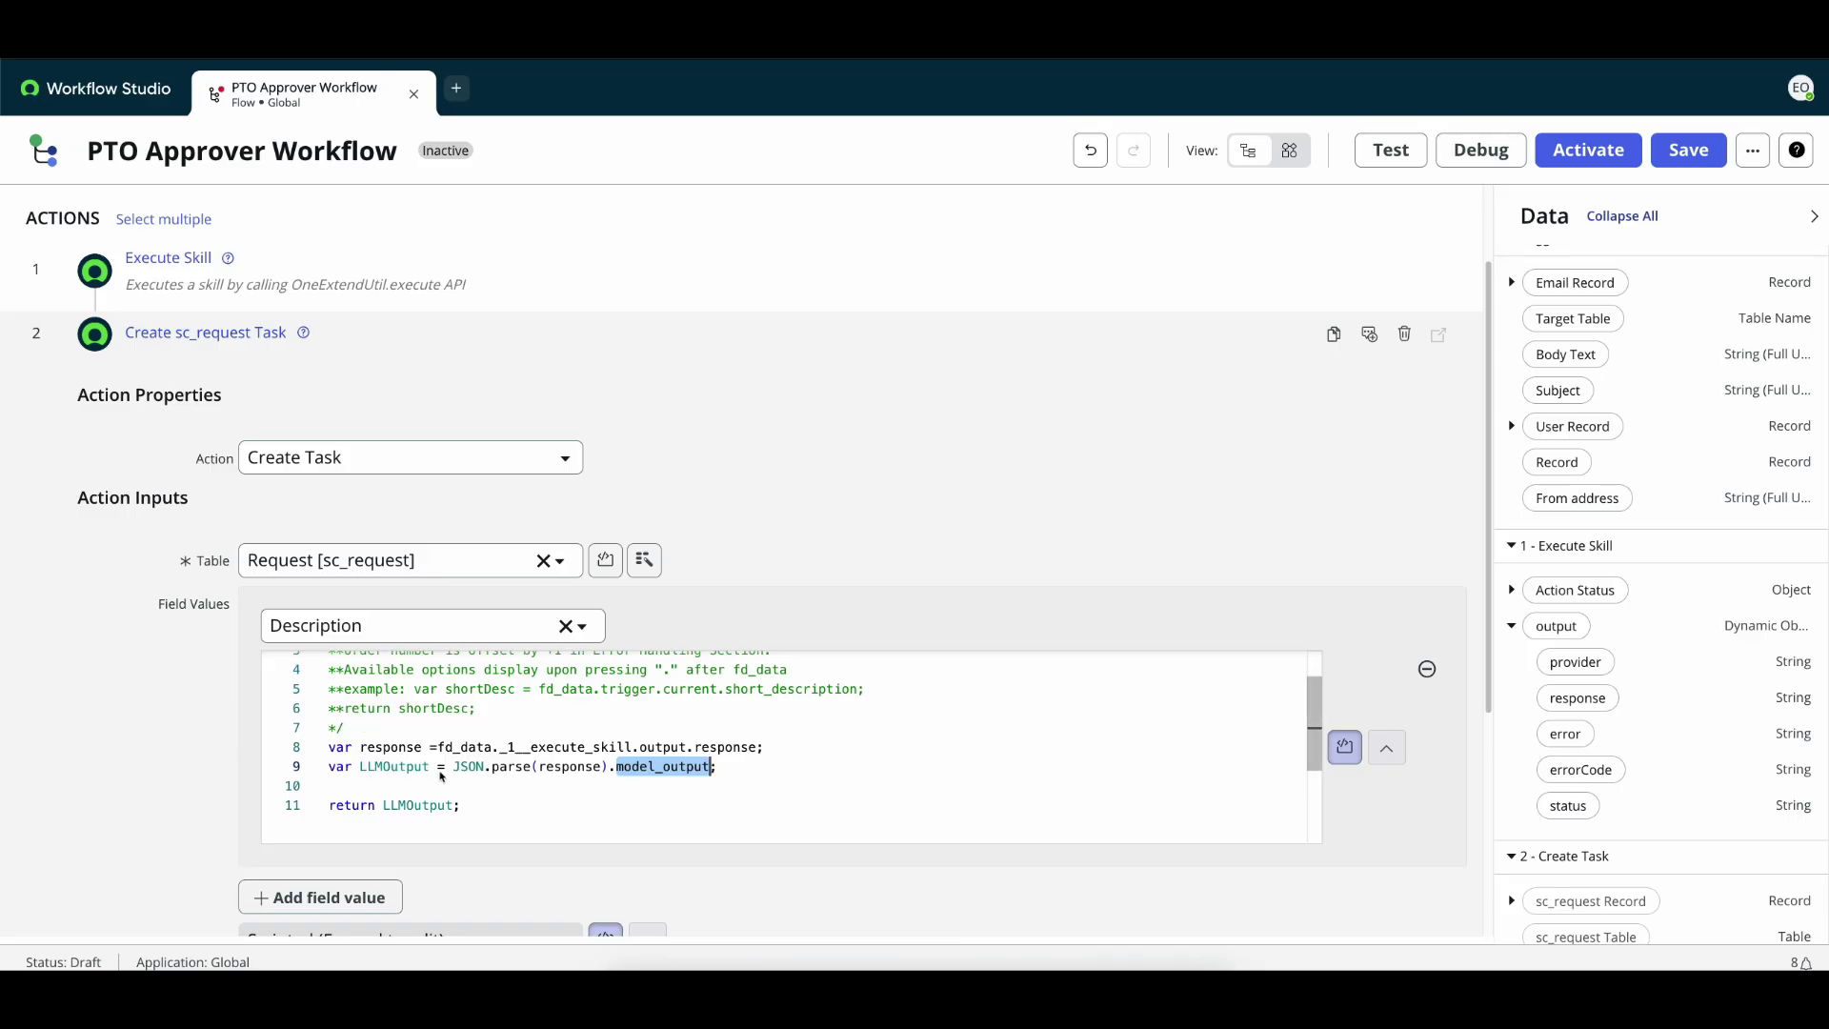
{"action": "double_click", "coordinate": [423, 807]}
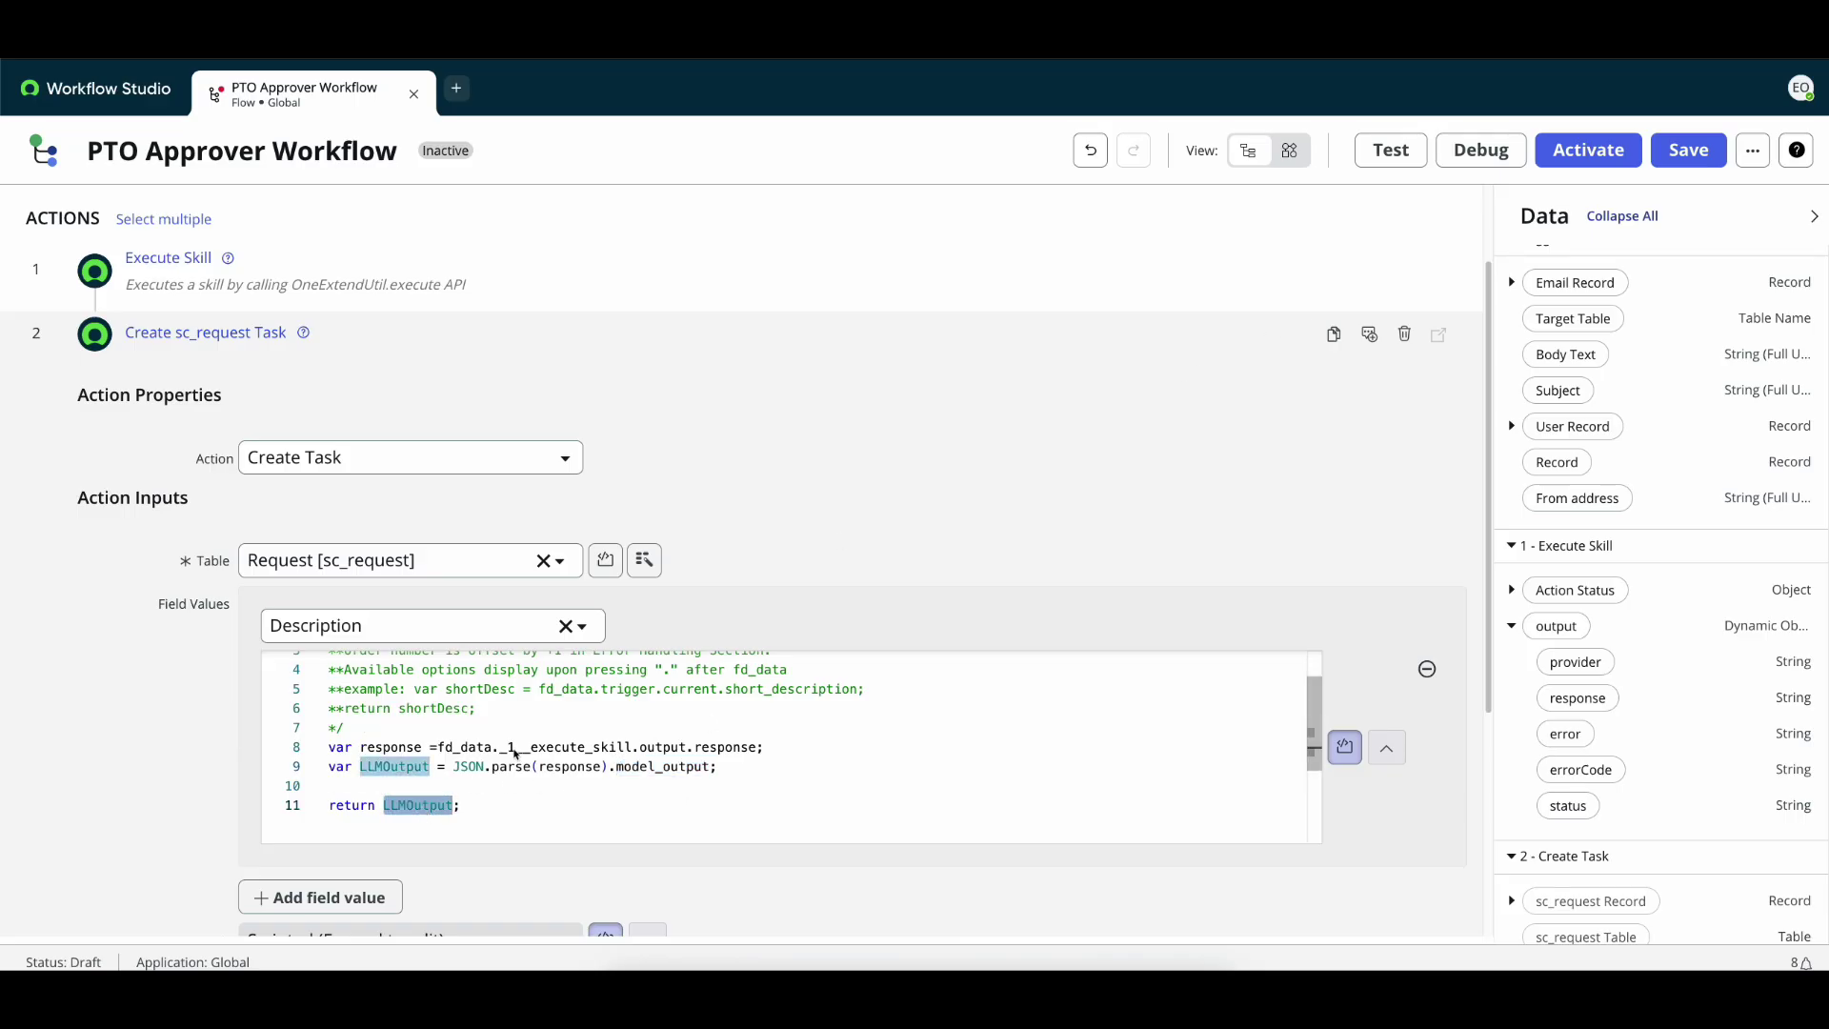
- Save the flow and run a test of it using the PTO Request email record
{"action": "left_click", "coordinate": [1689, 150]}
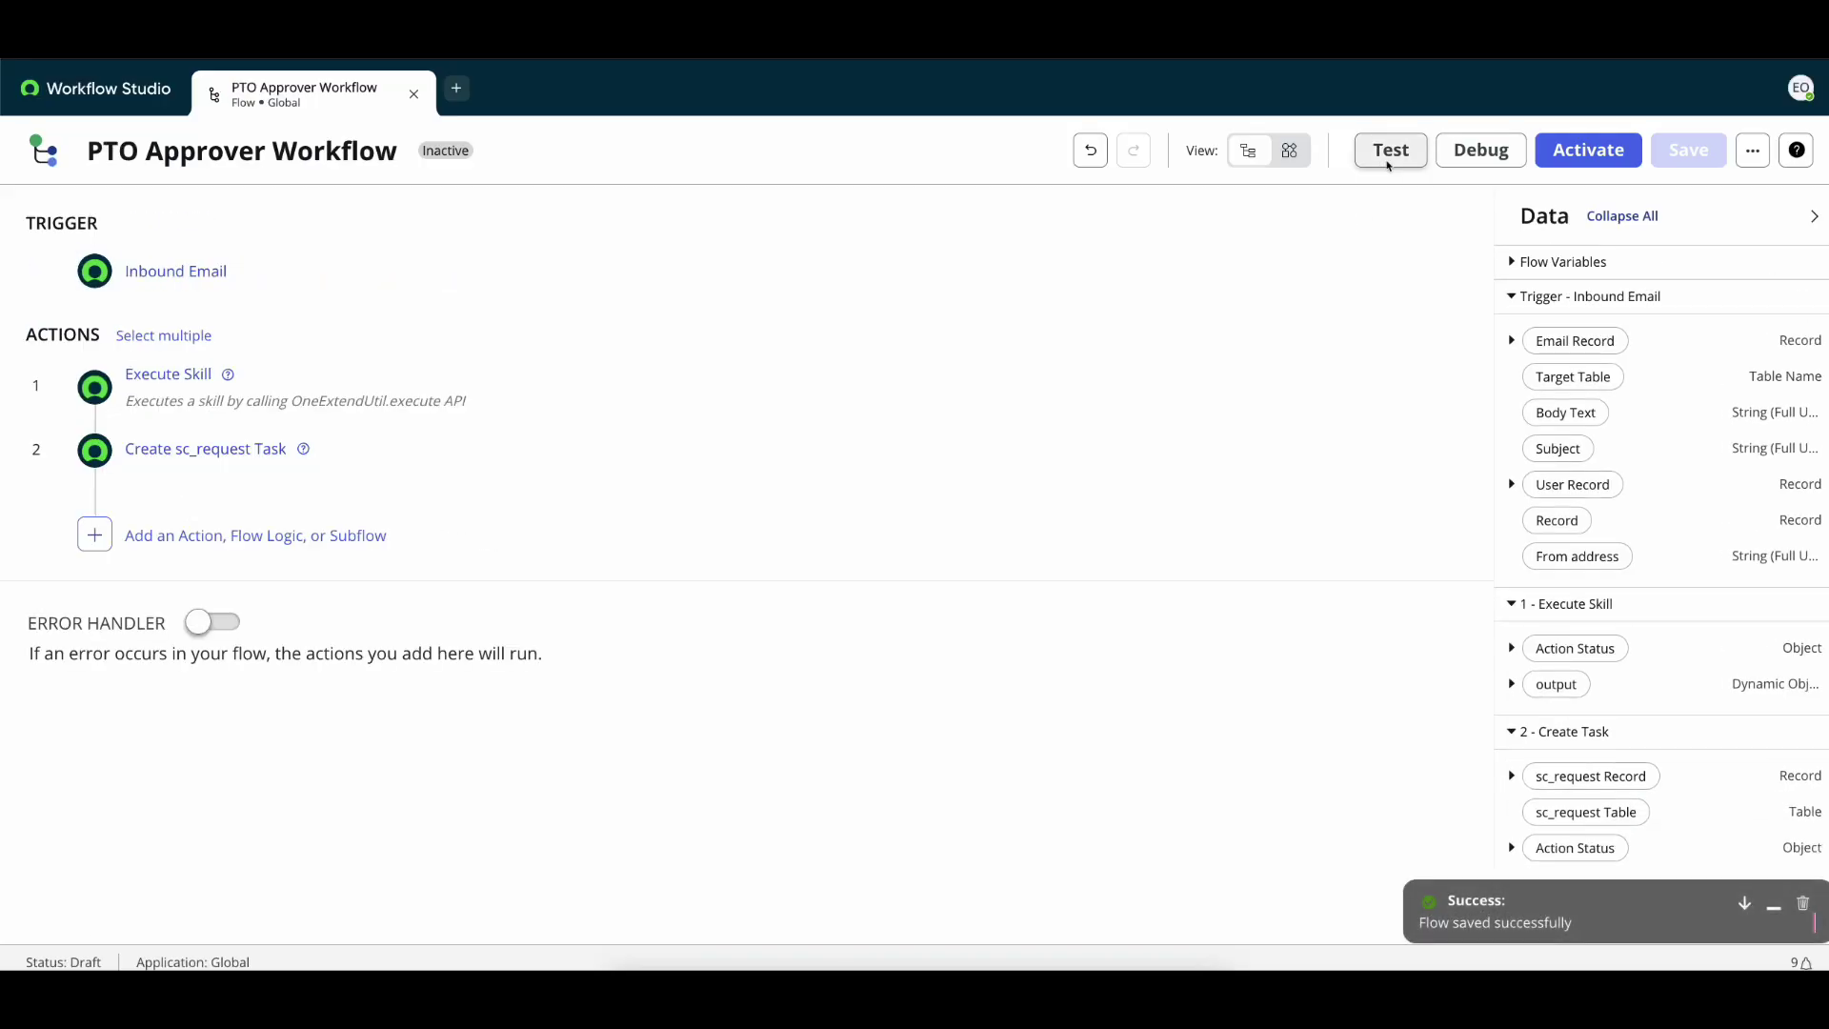
{"action": "left_click", "coordinate": [1389, 153]}
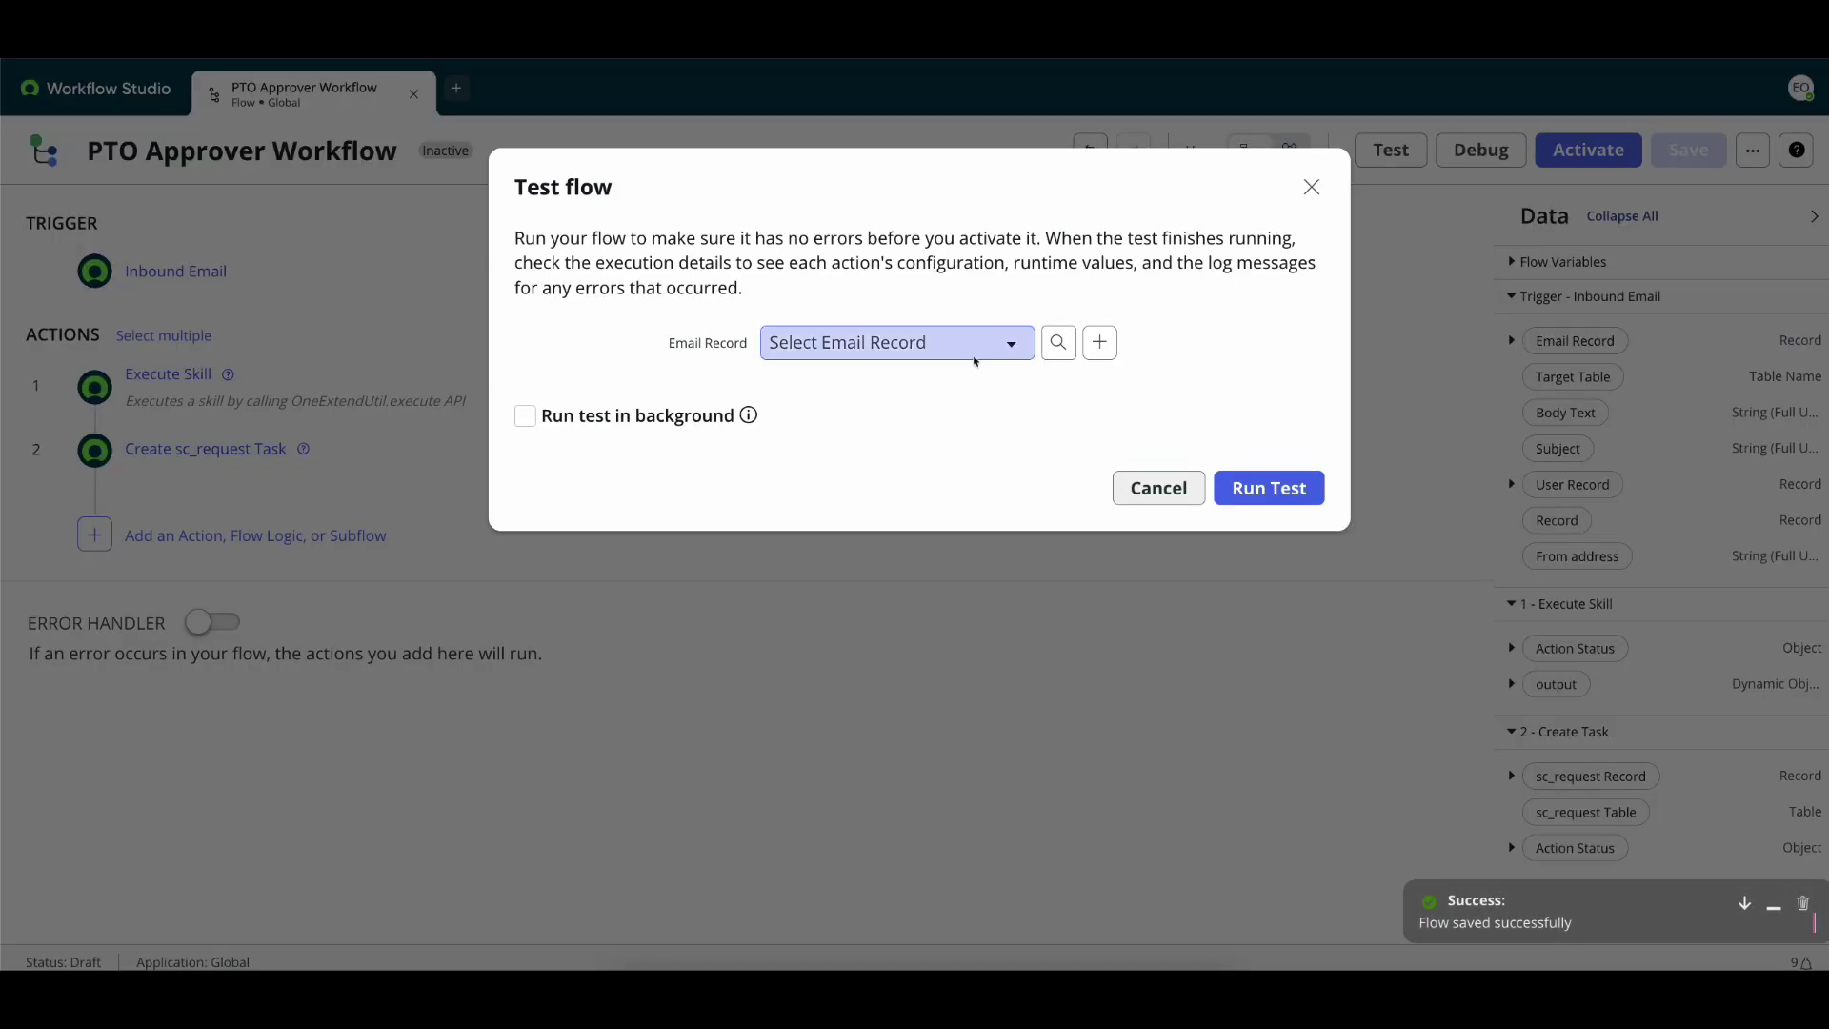
{"action": "left_click", "coordinate": [886, 343]}
{"action": "type", "text": "t"}
{"action": "type", "text": "p"}
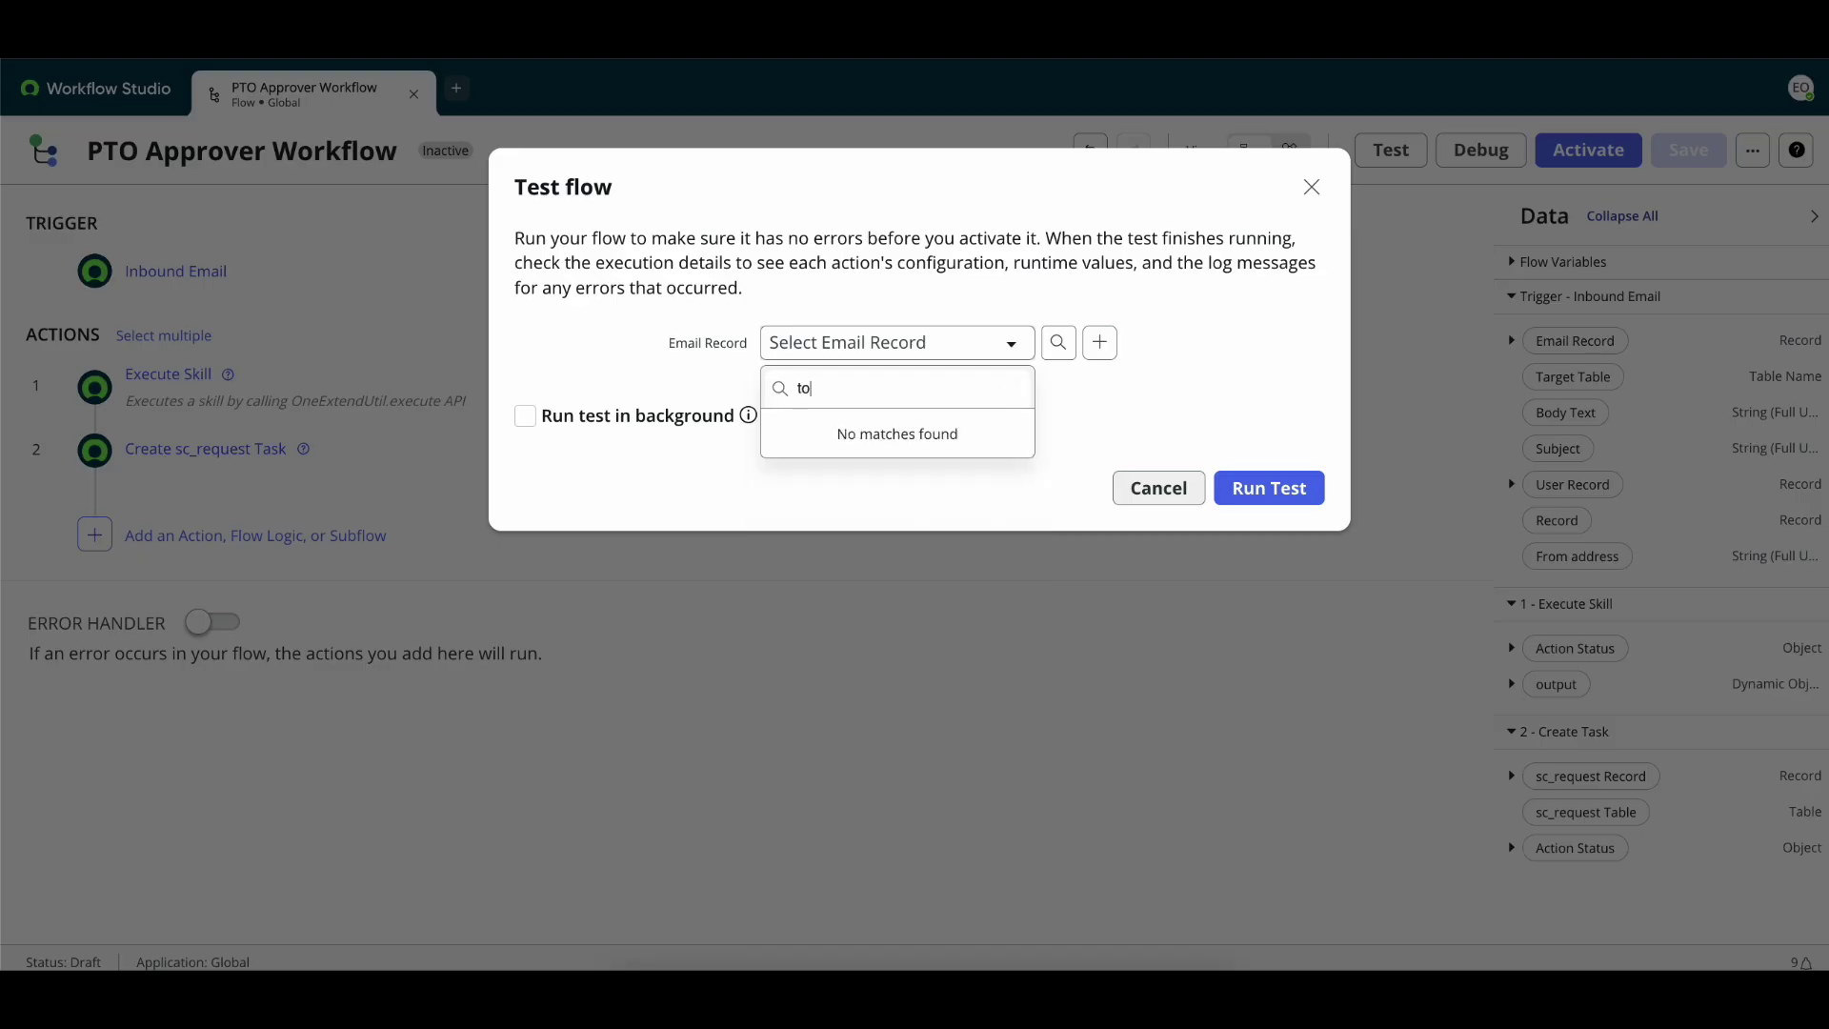
{"action": "key", "text": "BackSpace"}
{"action": "key", "text": "BackSpace"}
{"action": "type", "text": "pto"}
{"action": "left_click", "coordinate": [946, 431]}
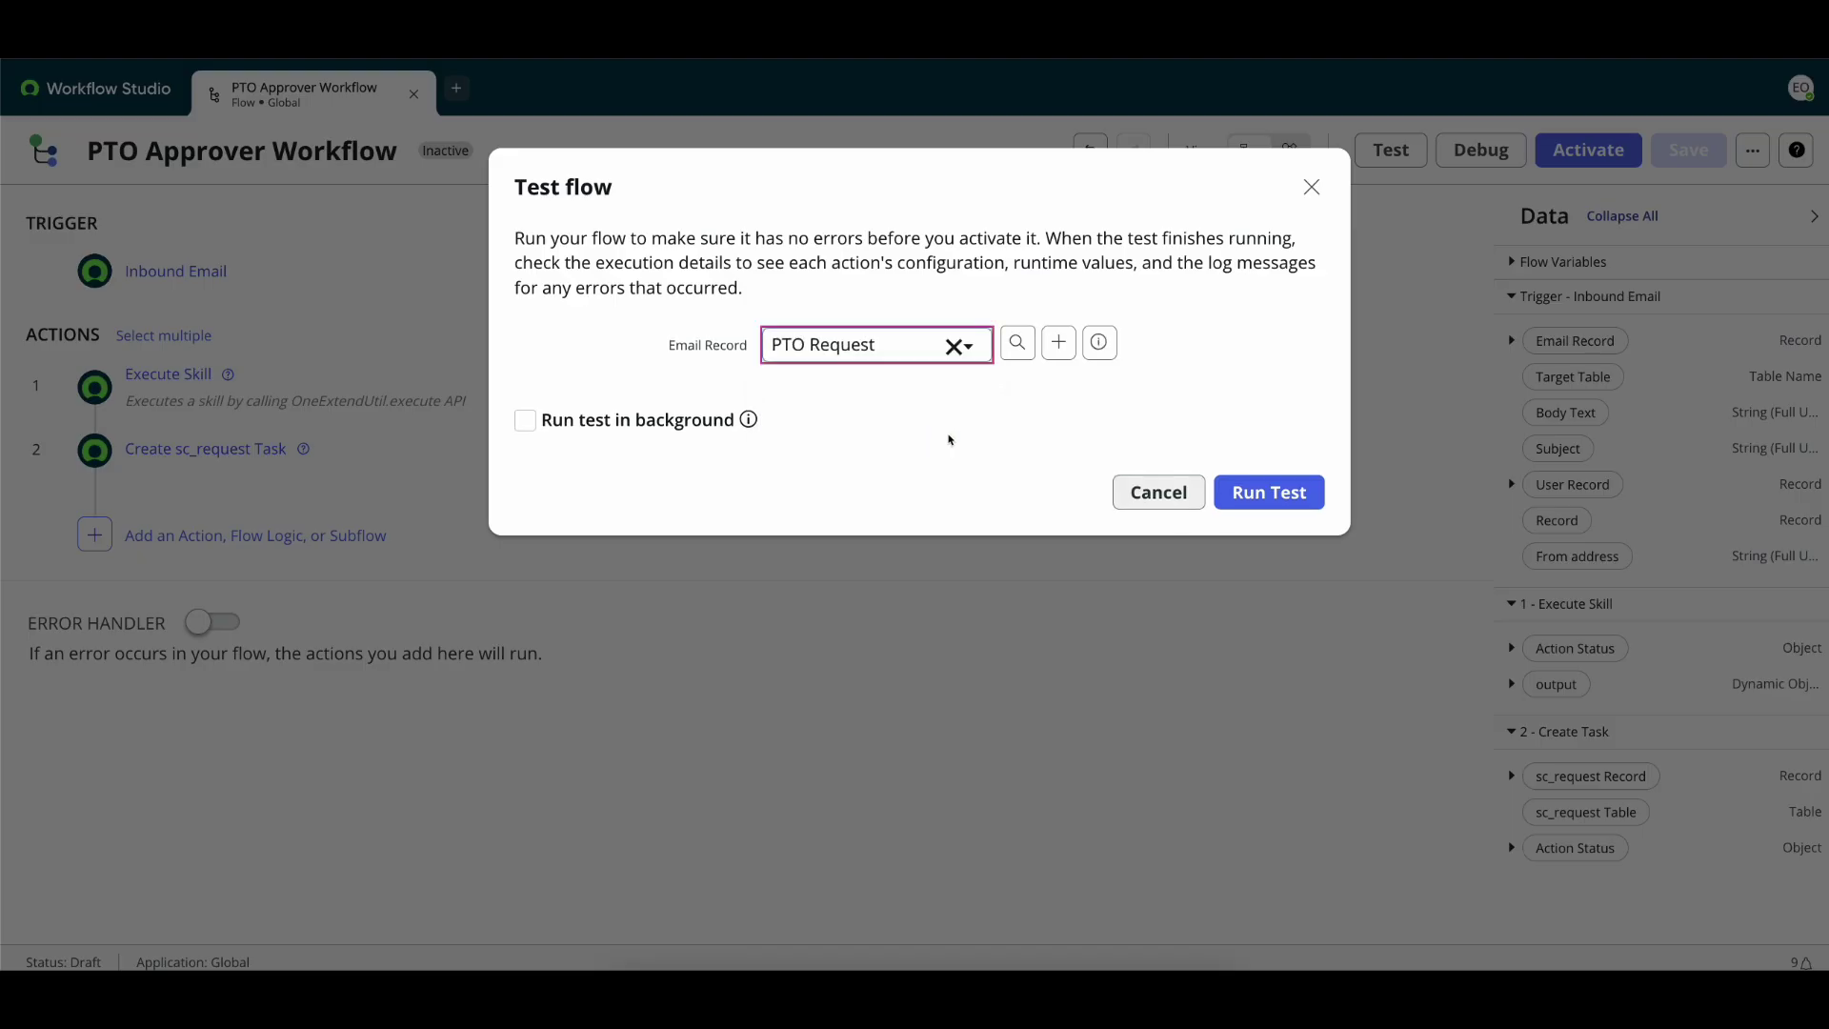
{"action": "left_click", "coordinate": [1272, 490]}
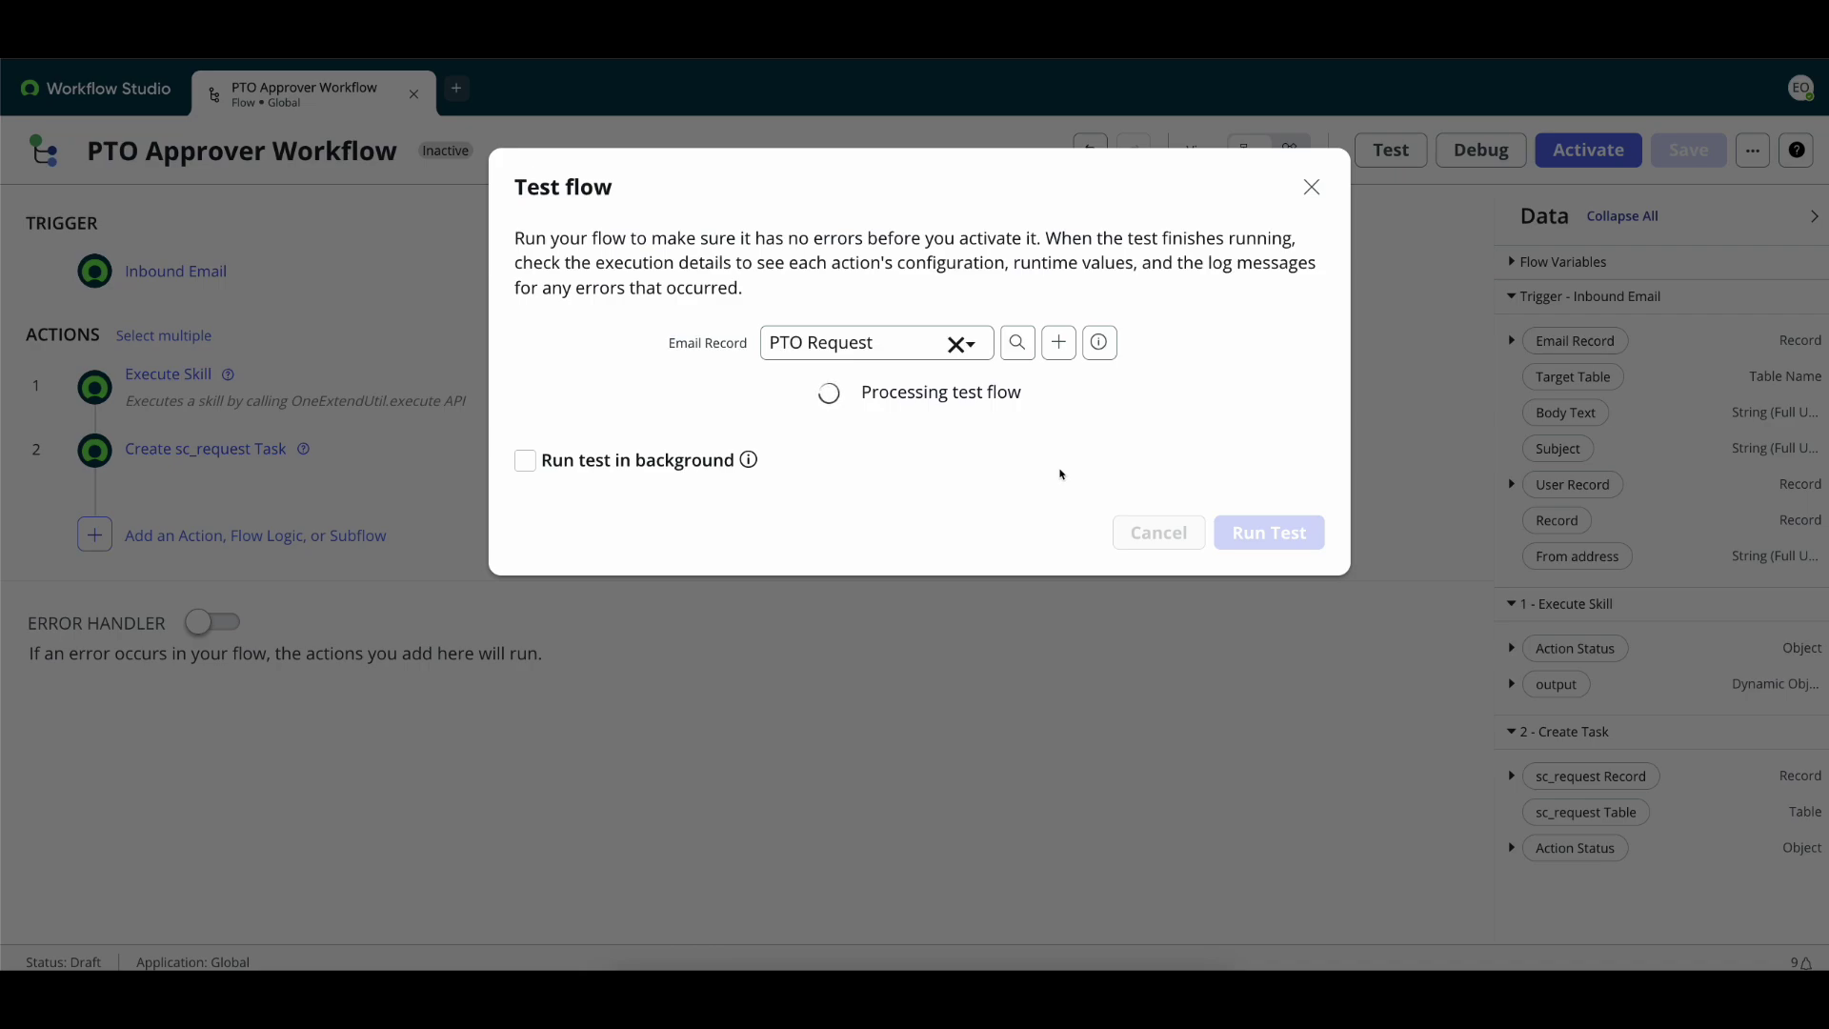
- View the test's execution details and examine the model_output value in the Execute Skill action's runtime output
{"action": "left_click", "coordinate": [1037, 398]}
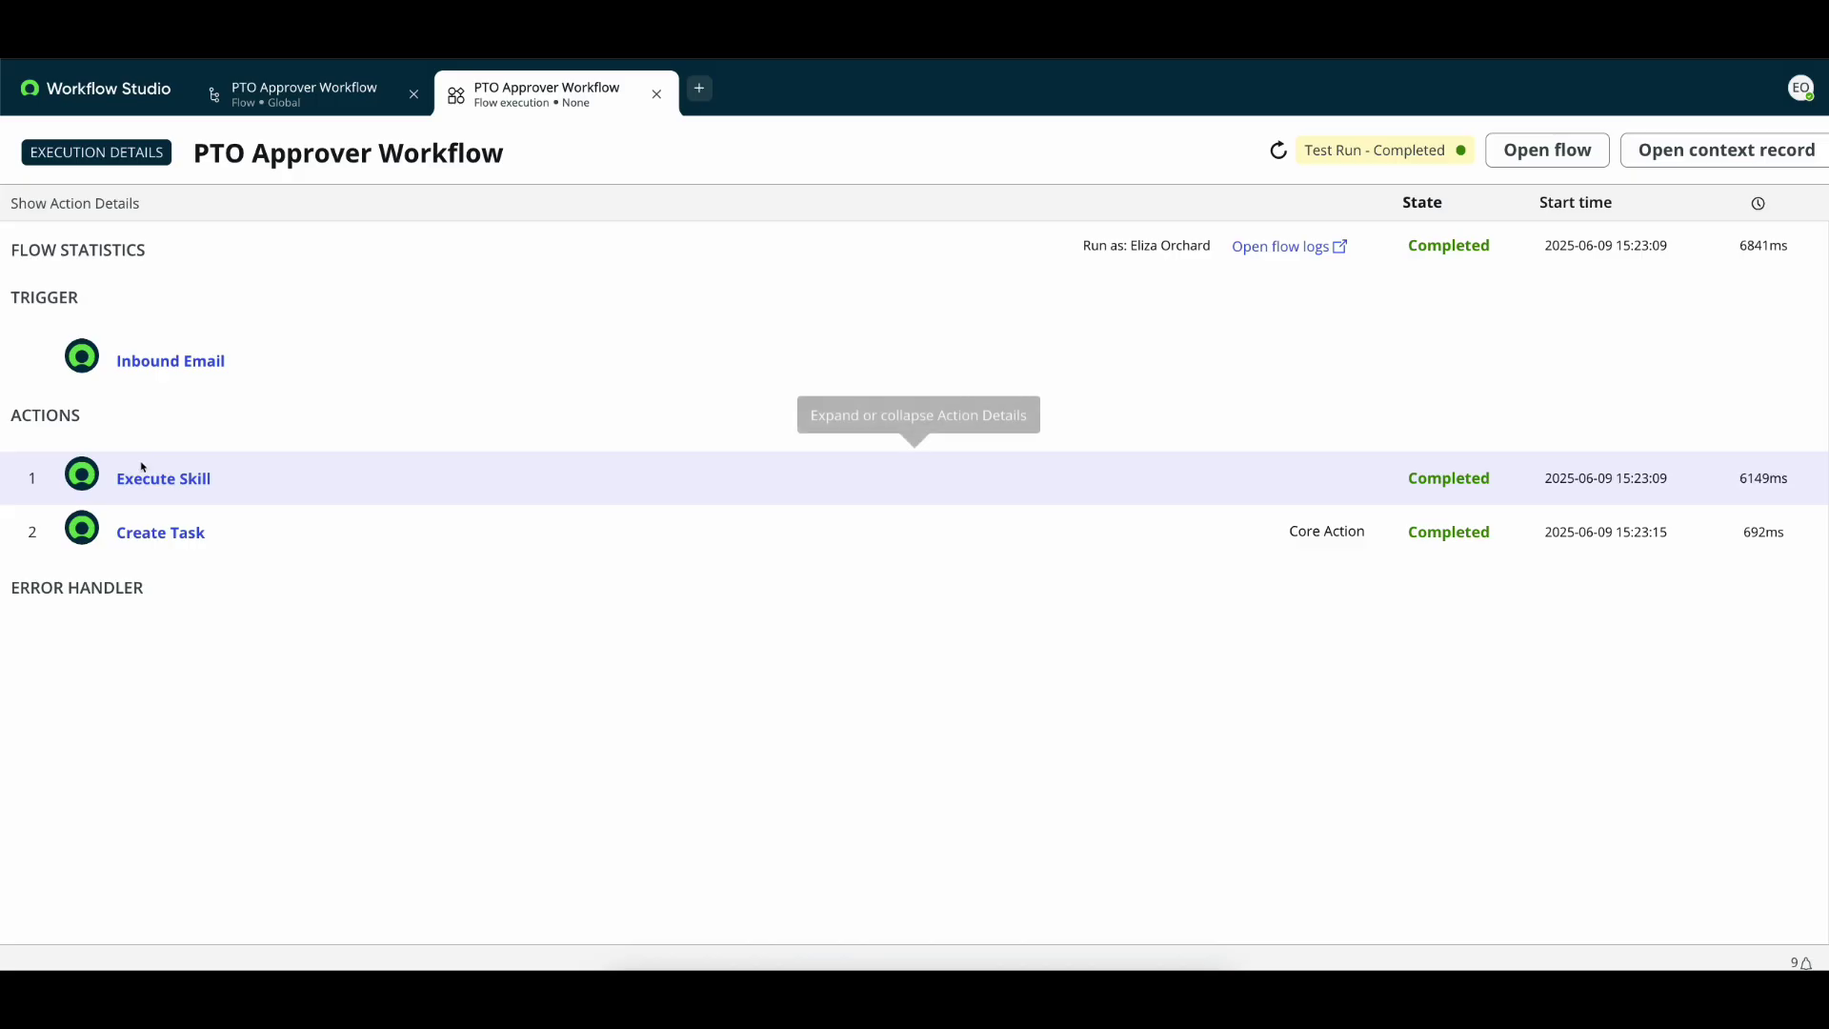
{"action": "left_click", "coordinate": [382, 479]}
{"action": "scroll", "coordinate": [391, 638], "scroll_direction": "down", "scroll_amount": 5}
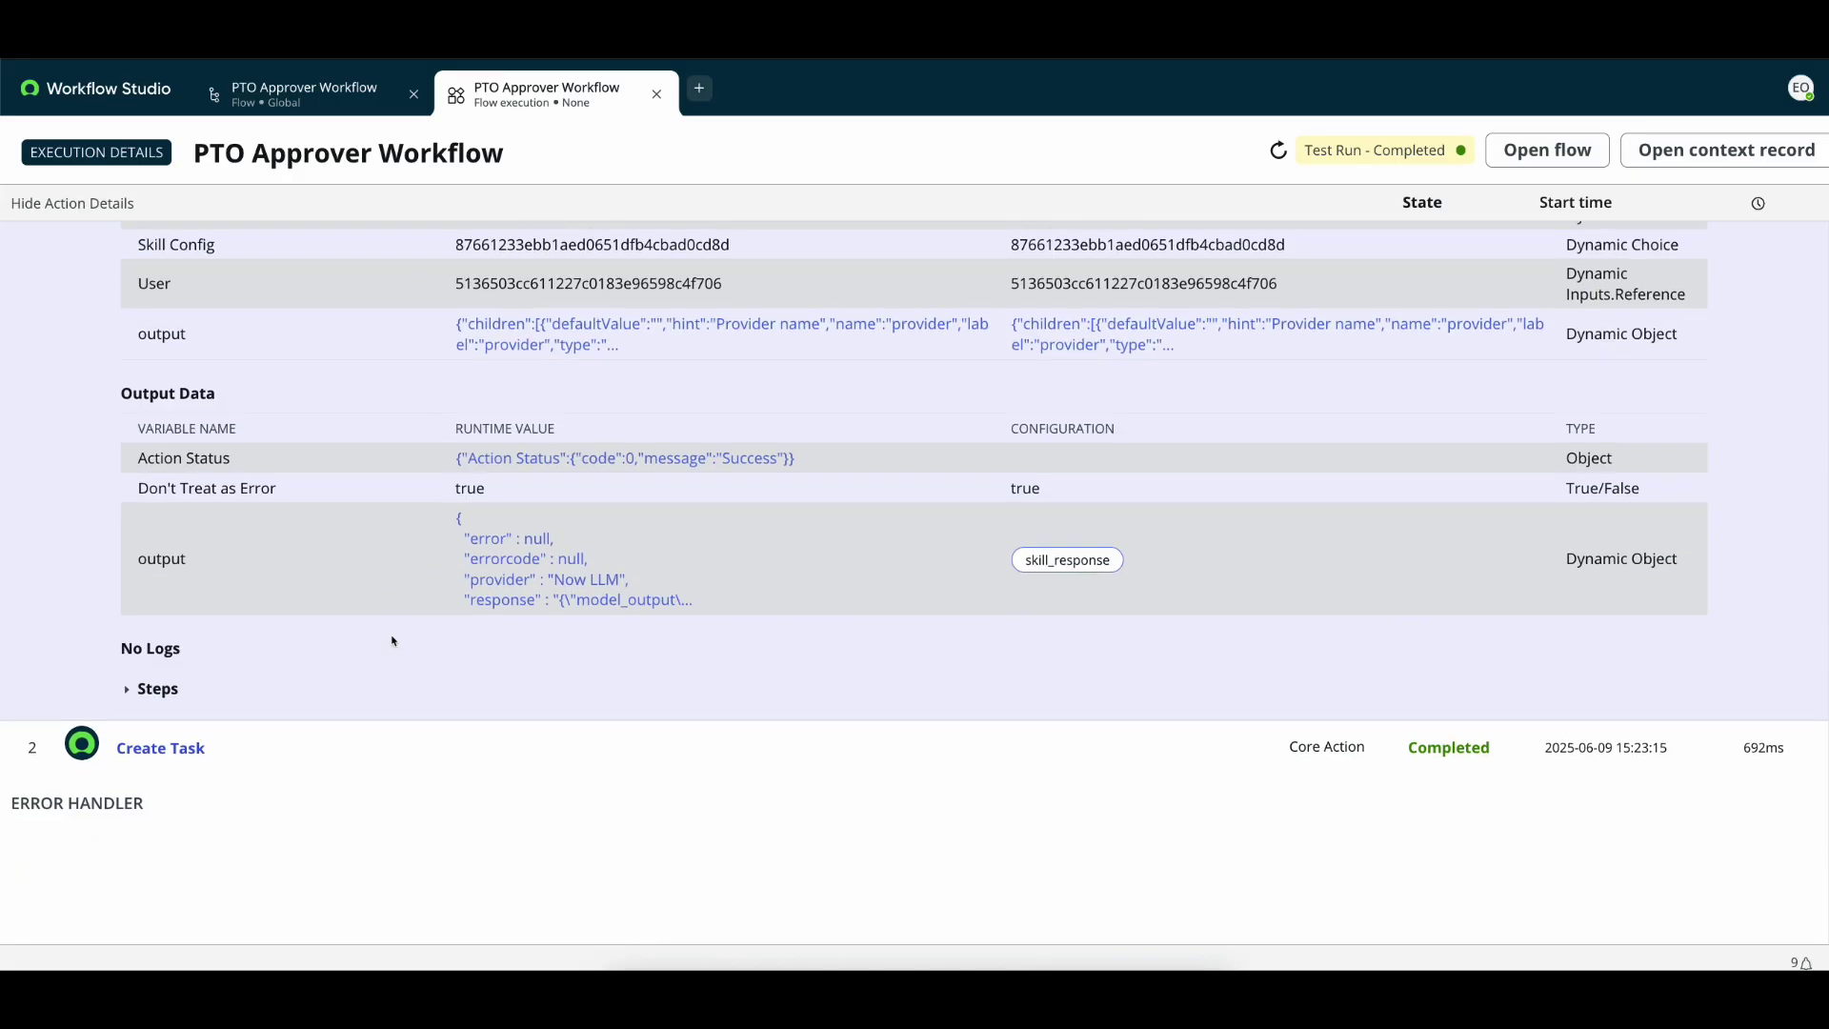
{"action": "scroll", "coordinate": [392, 640], "scroll_direction": "up", "scroll_amount": 2}
{"action": "scroll", "coordinate": [391, 636], "scroll_direction": "up", "scroll_amount": 1}
{"action": "scroll", "coordinate": [572, 638], "scroll_direction": "down", "scroll_amount": 2}
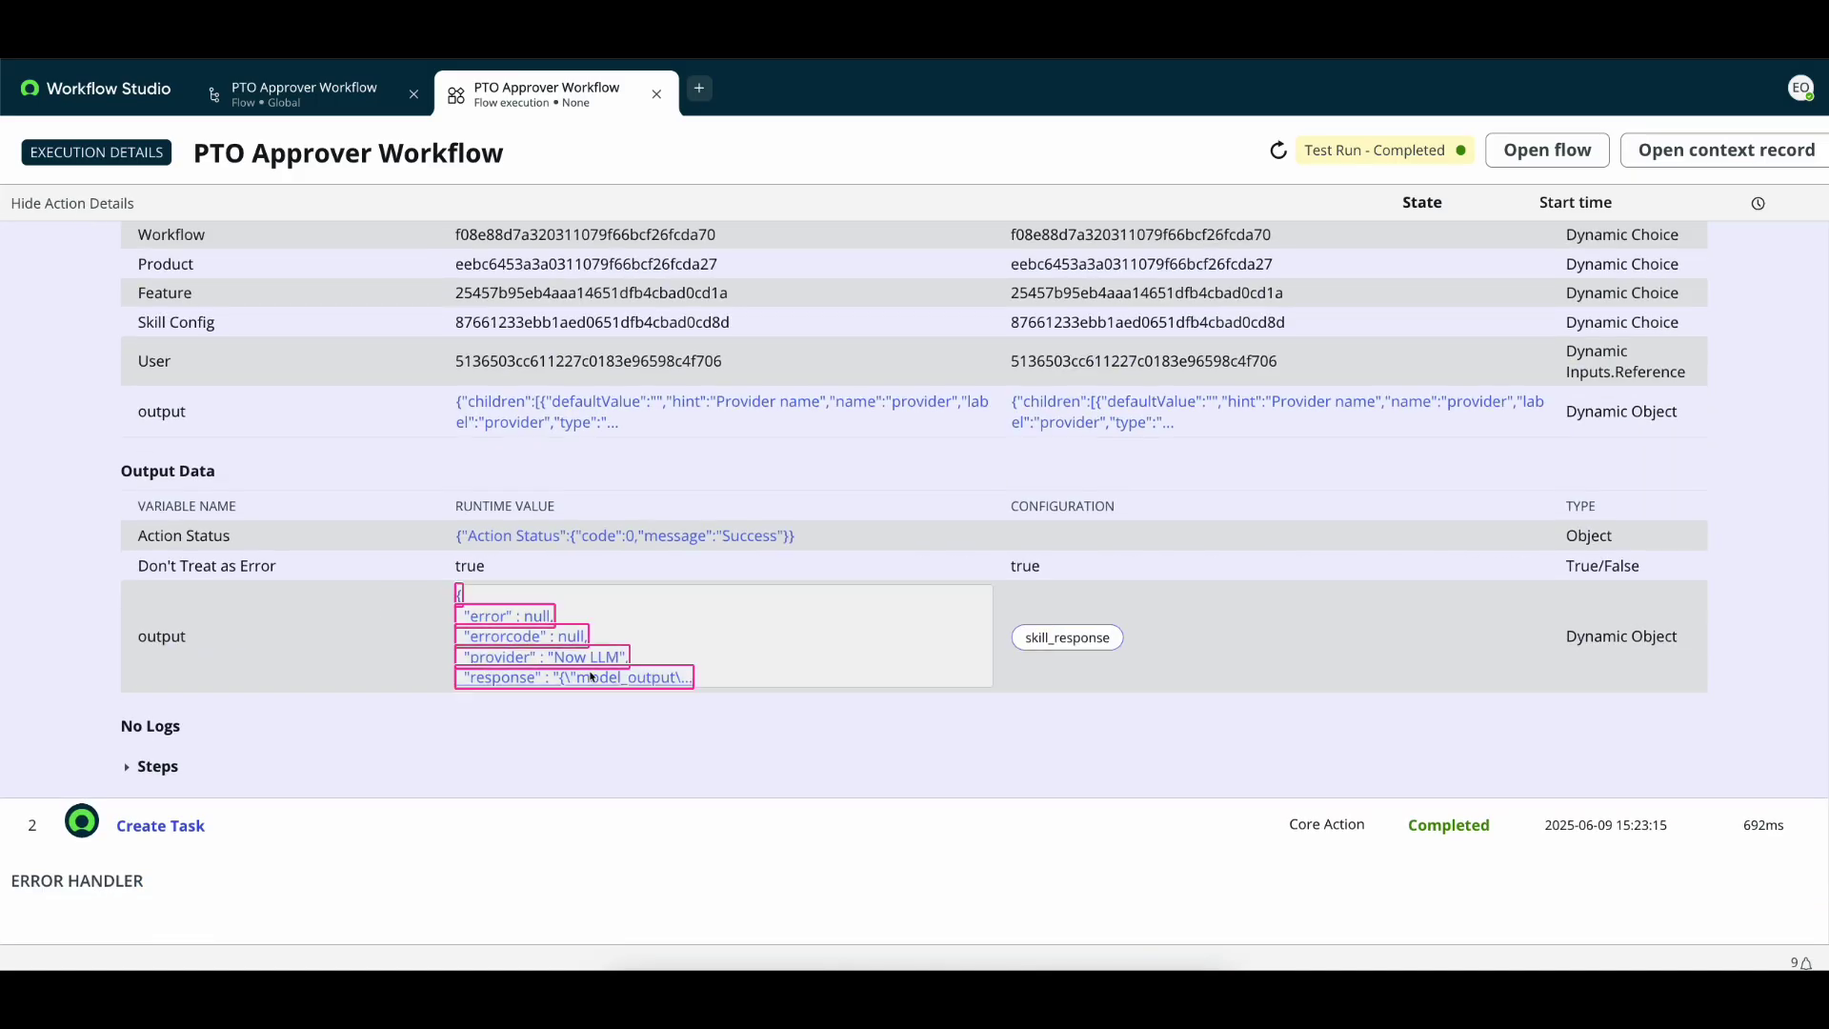
{"action": "left_click", "coordinate": [838, 634]}
{"action": "left_click_drag", "start_coordinate": [849, 384], "coordinate": [999, 390]}
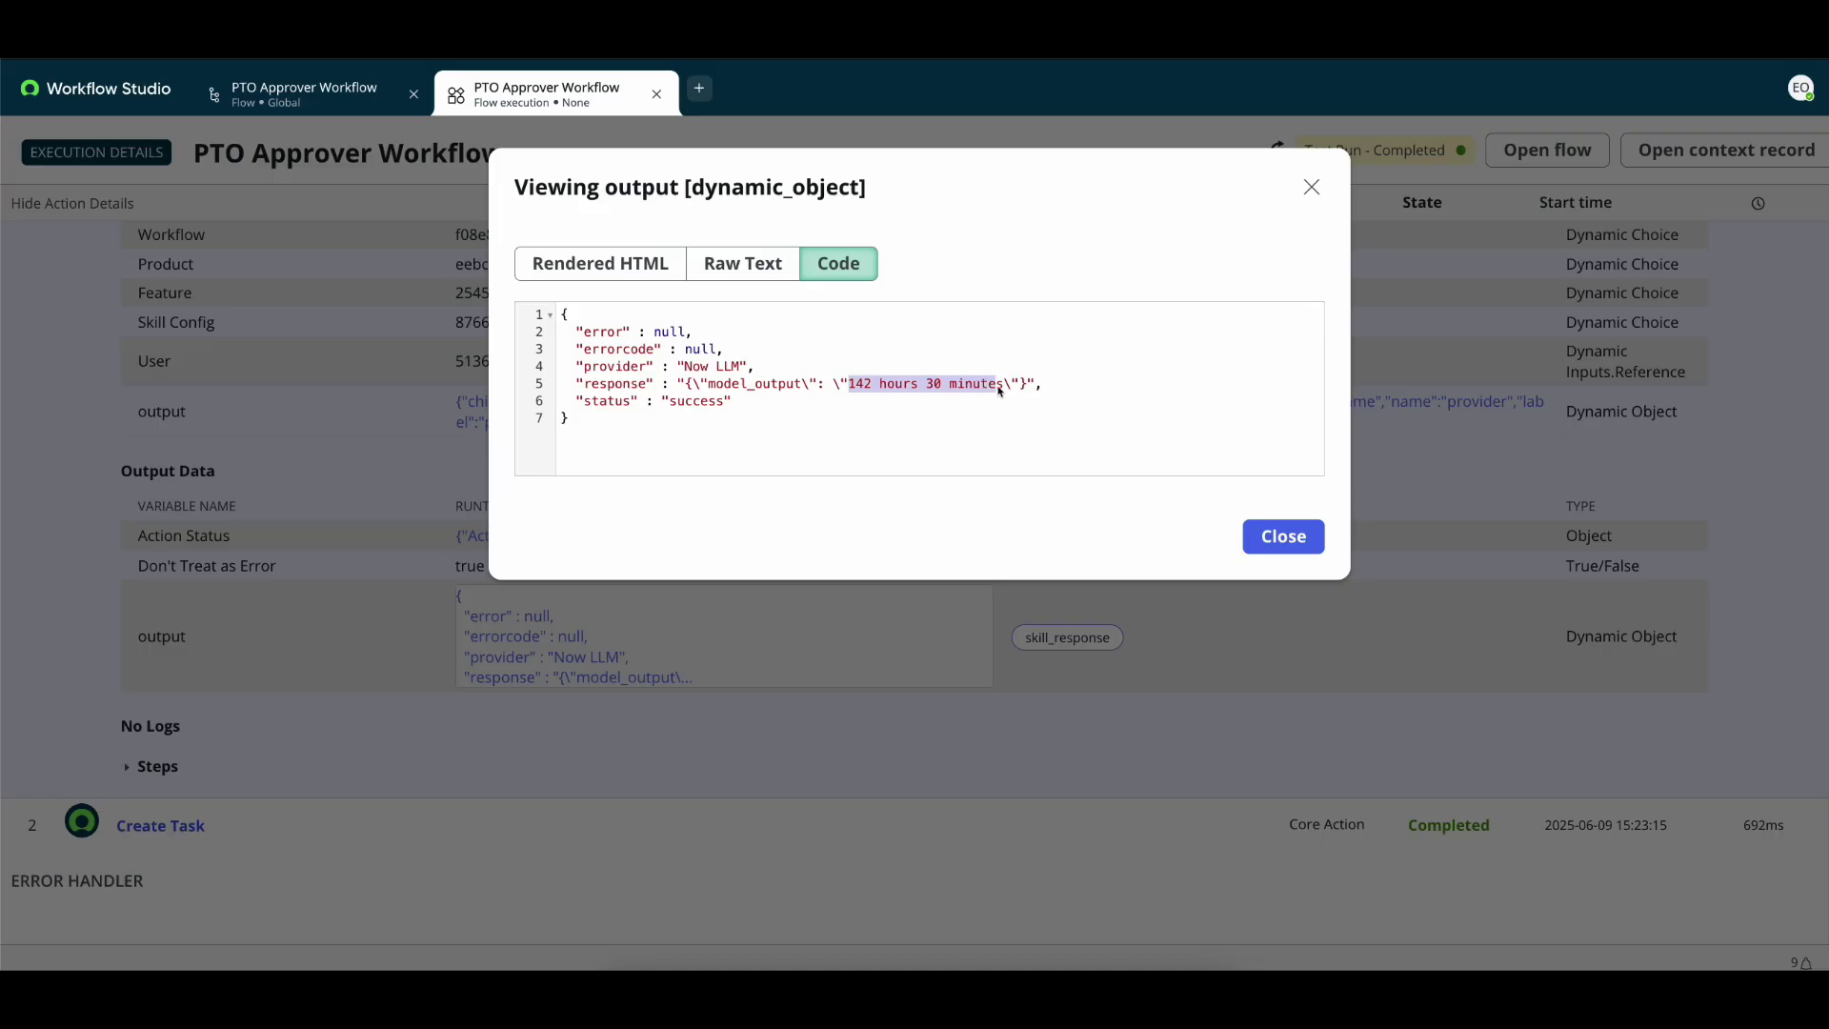
{"action": "left_click", "coordinate": [1312, 187]}
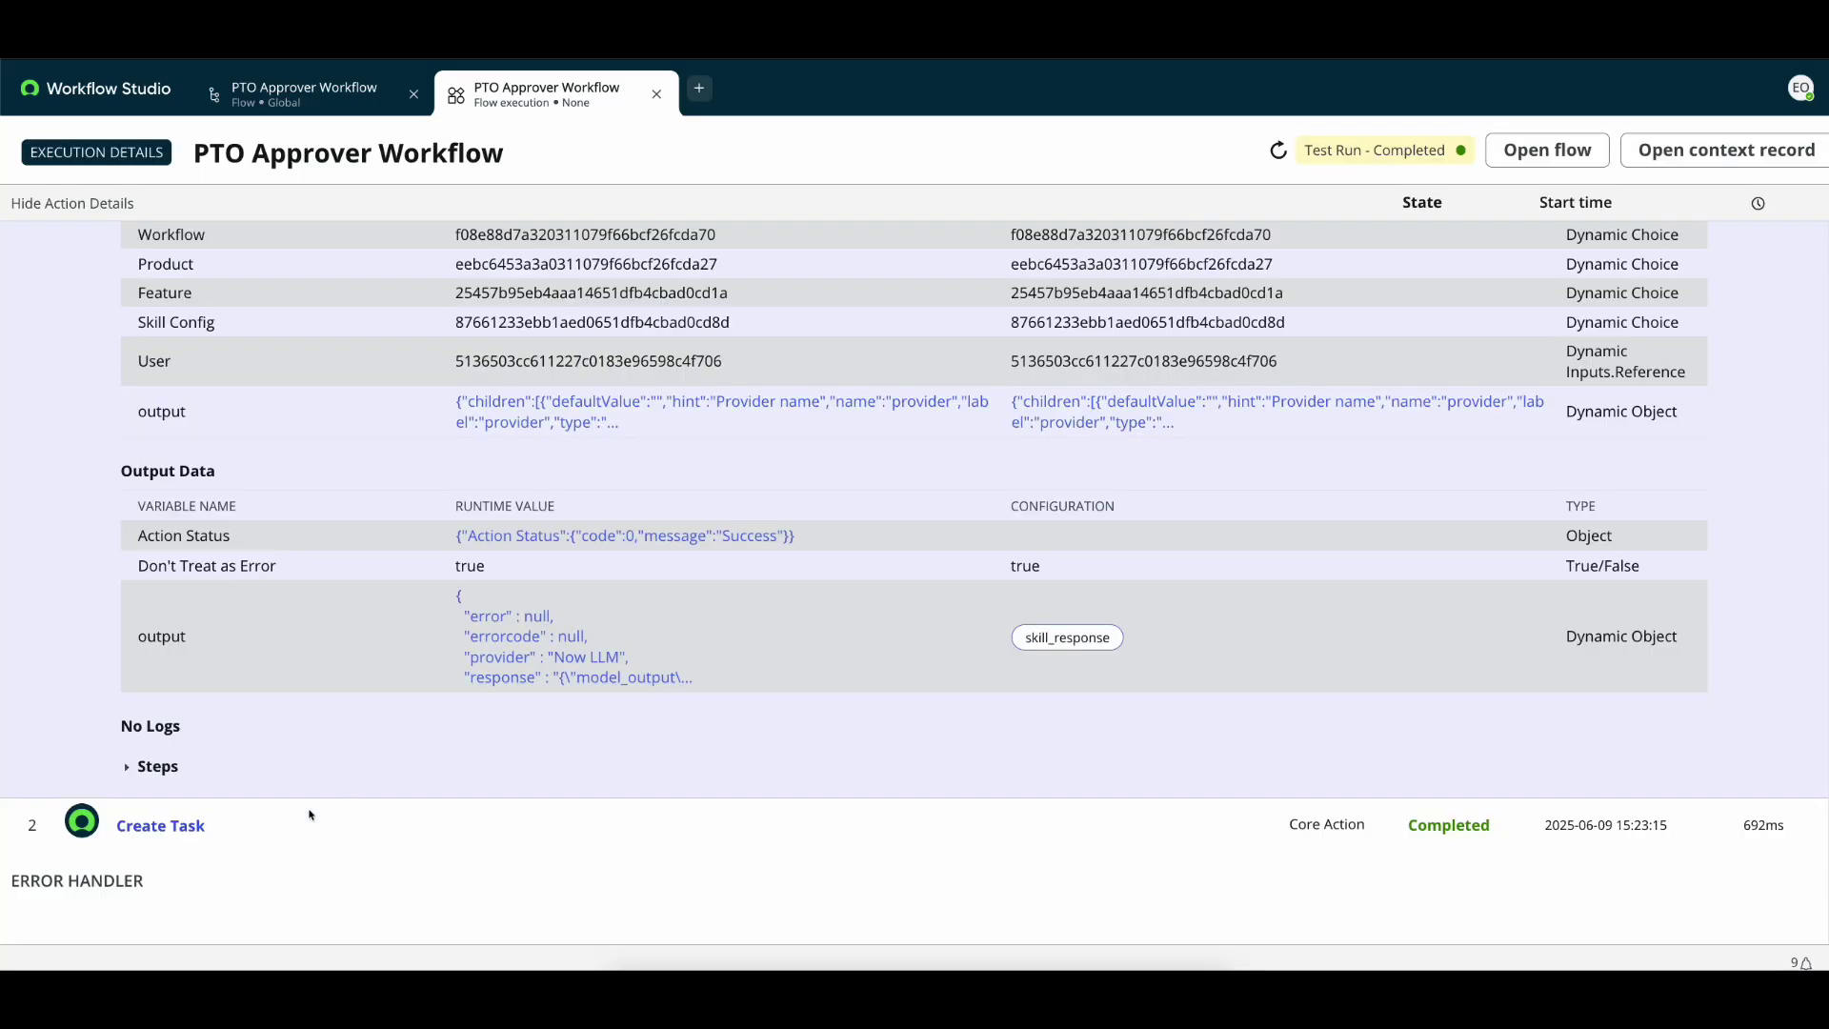
- Check the description runtime value in the Create Task execution details, and return to the flow, dismissing its test dialog
{"action": "left_click", "coordinate": [194, 827]}
{"action": "scroll", "coordinate": [588, 664], "scroll_direction": "down", "scroll_amount": 5}
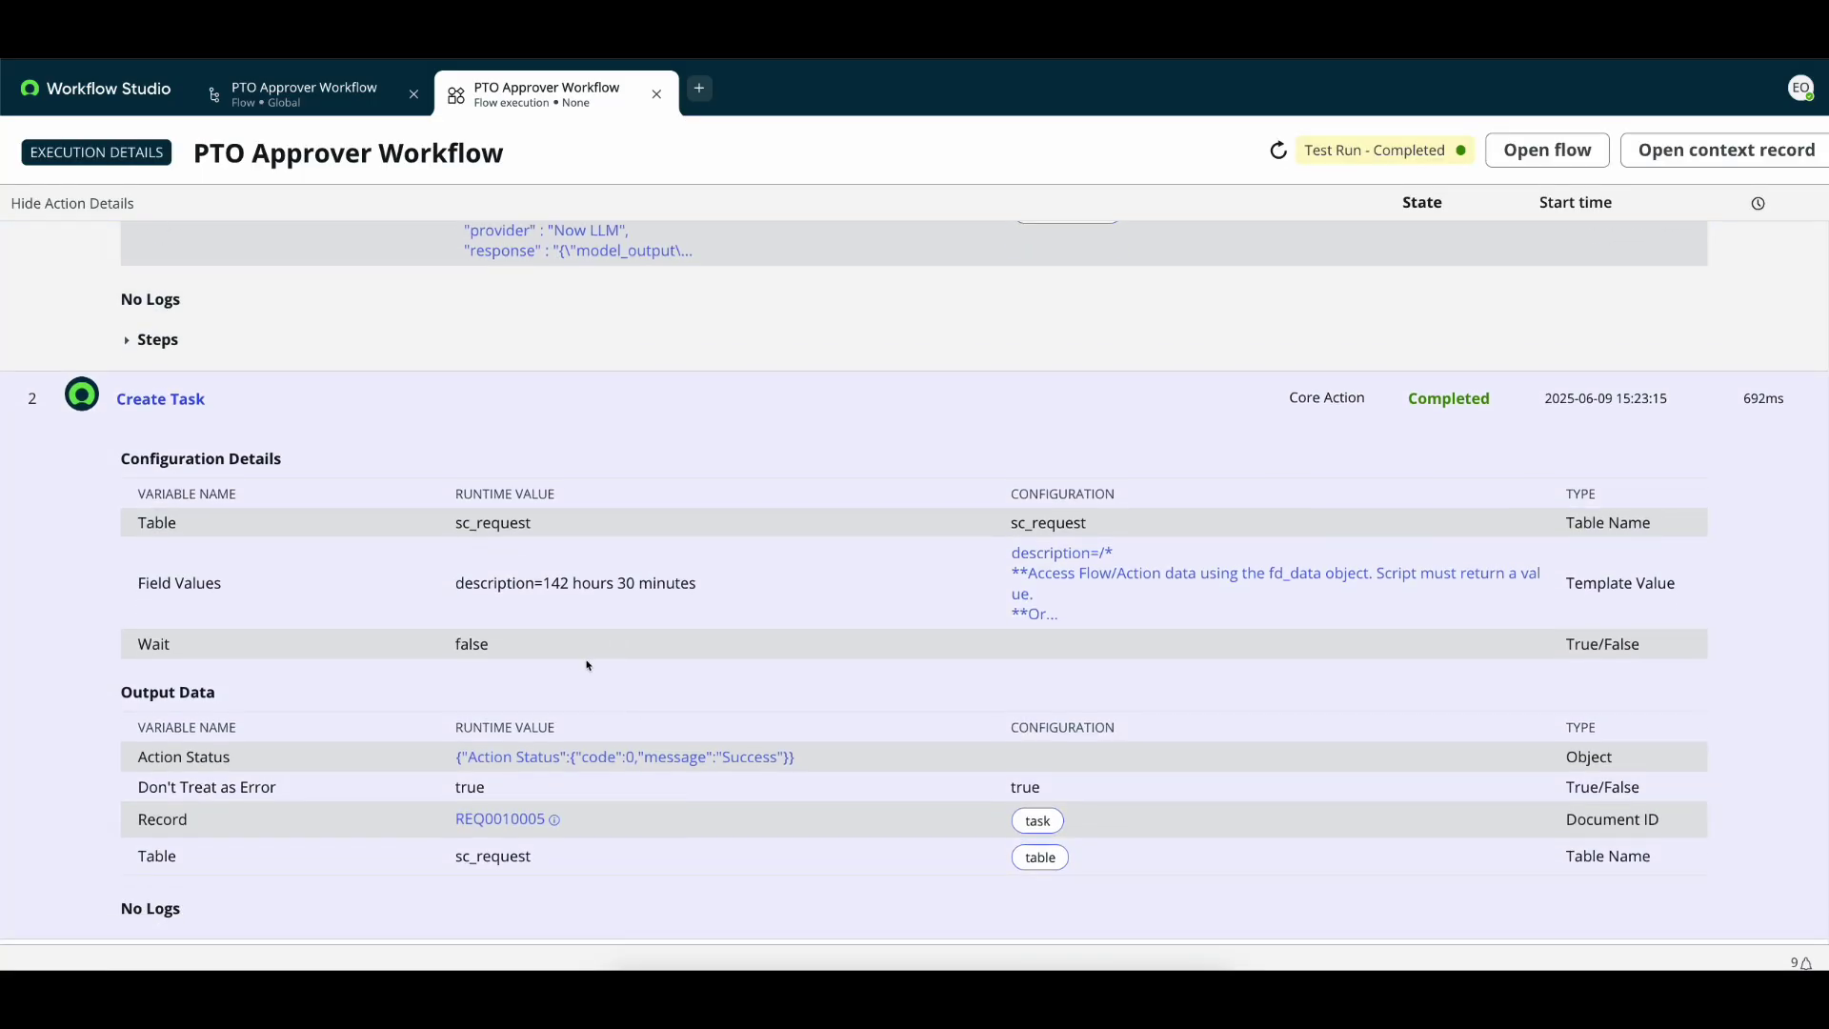
{"action": "left_click_drag", "start_coordinate": [549, 592], "coordinate": [721, 598]}
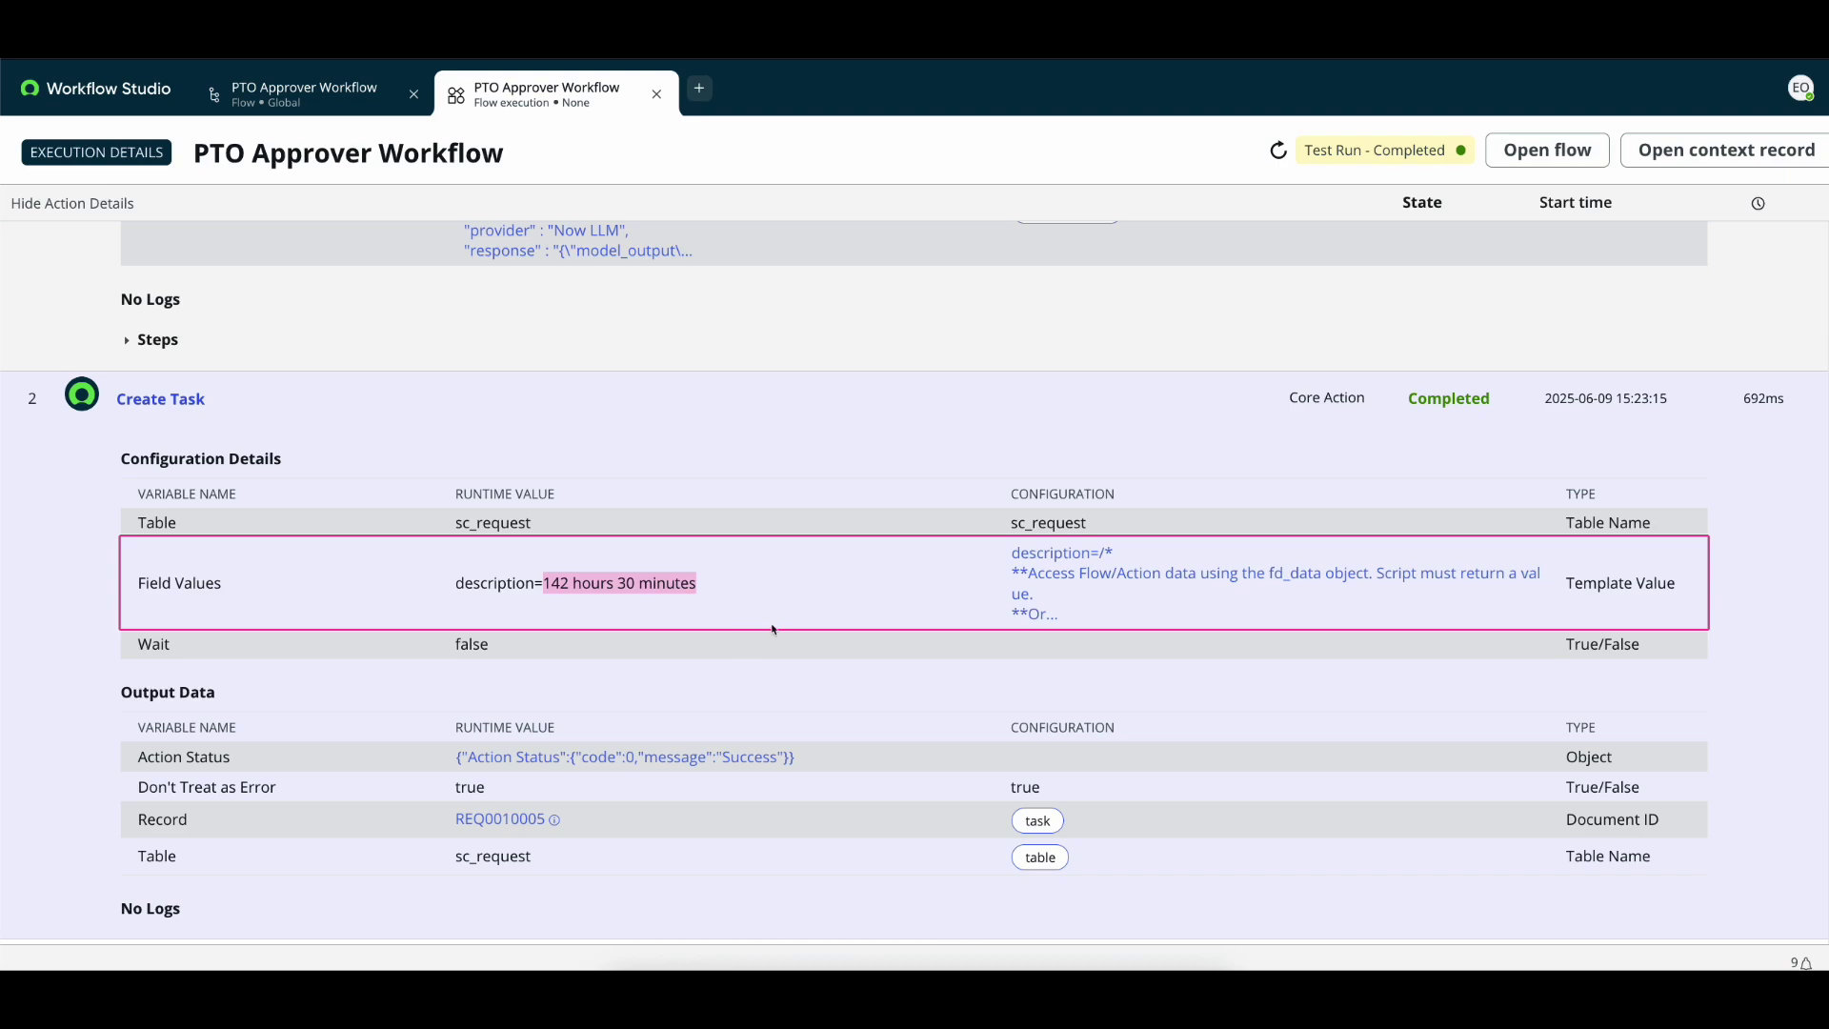
{"action": "left_click", "coordinate": [363, 105]}
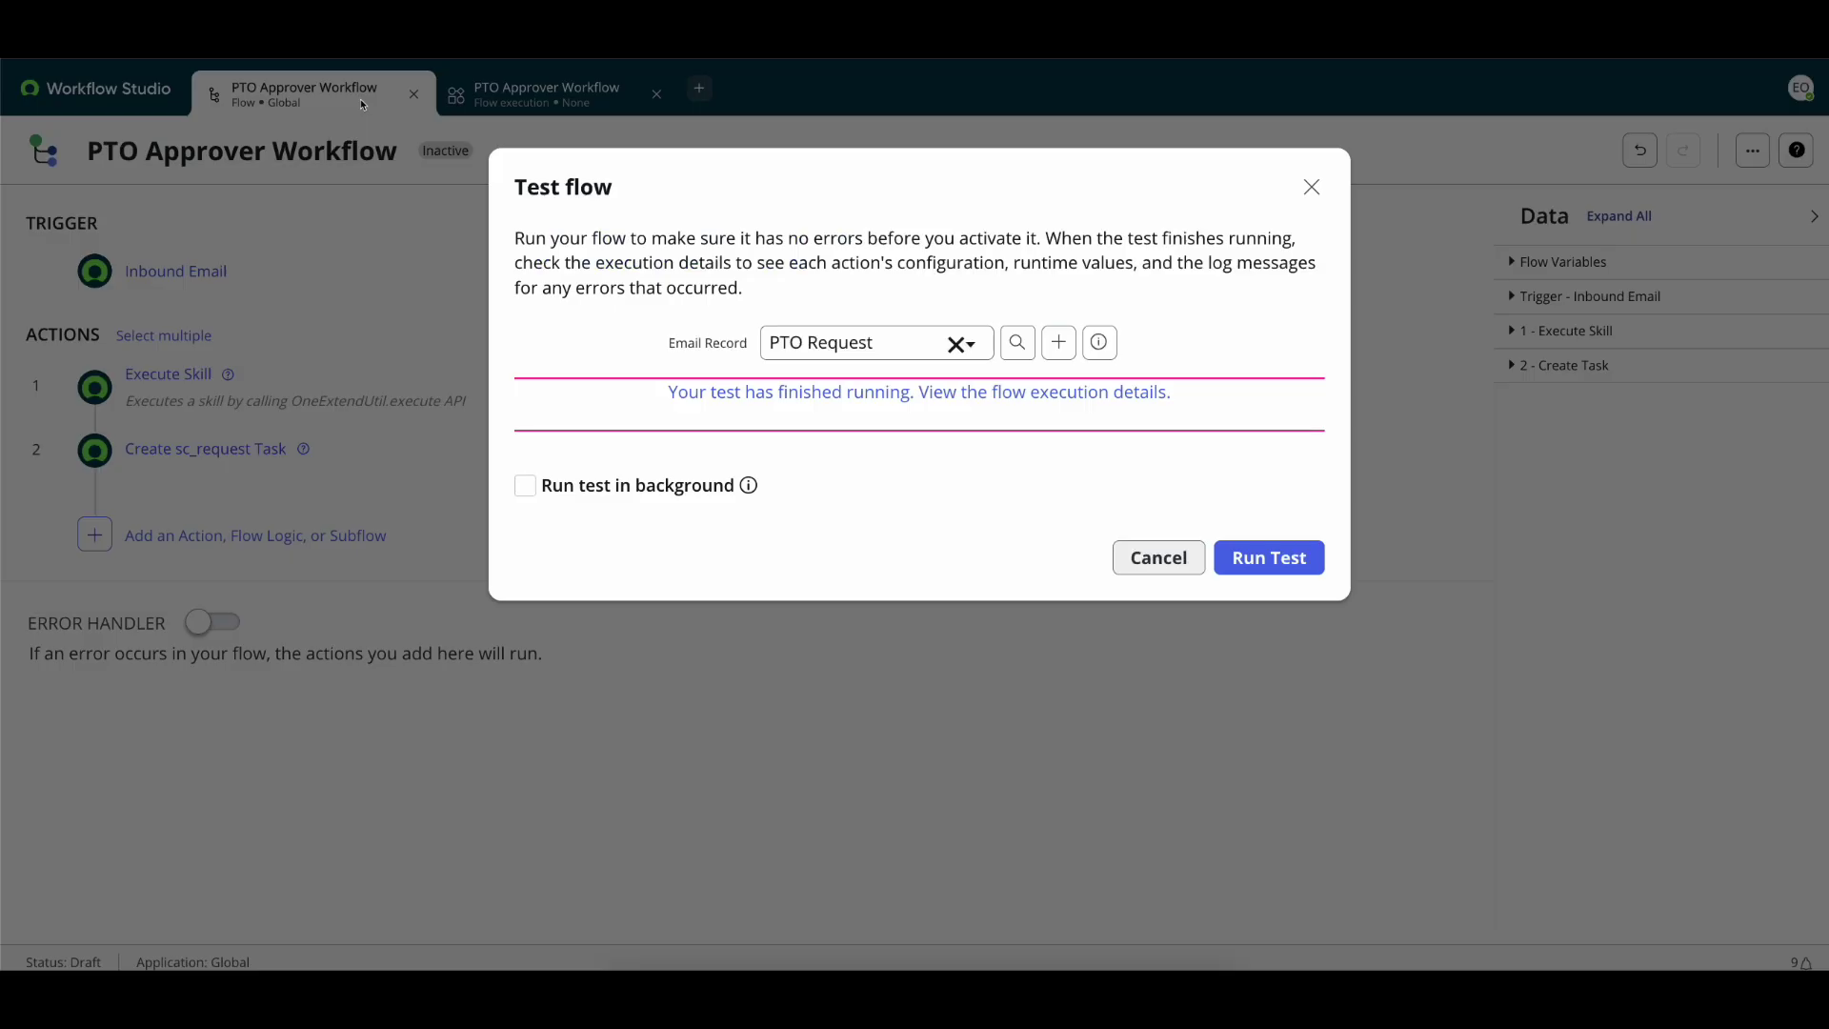
{"action": "left_click", "coordinate": [1349, 198]}
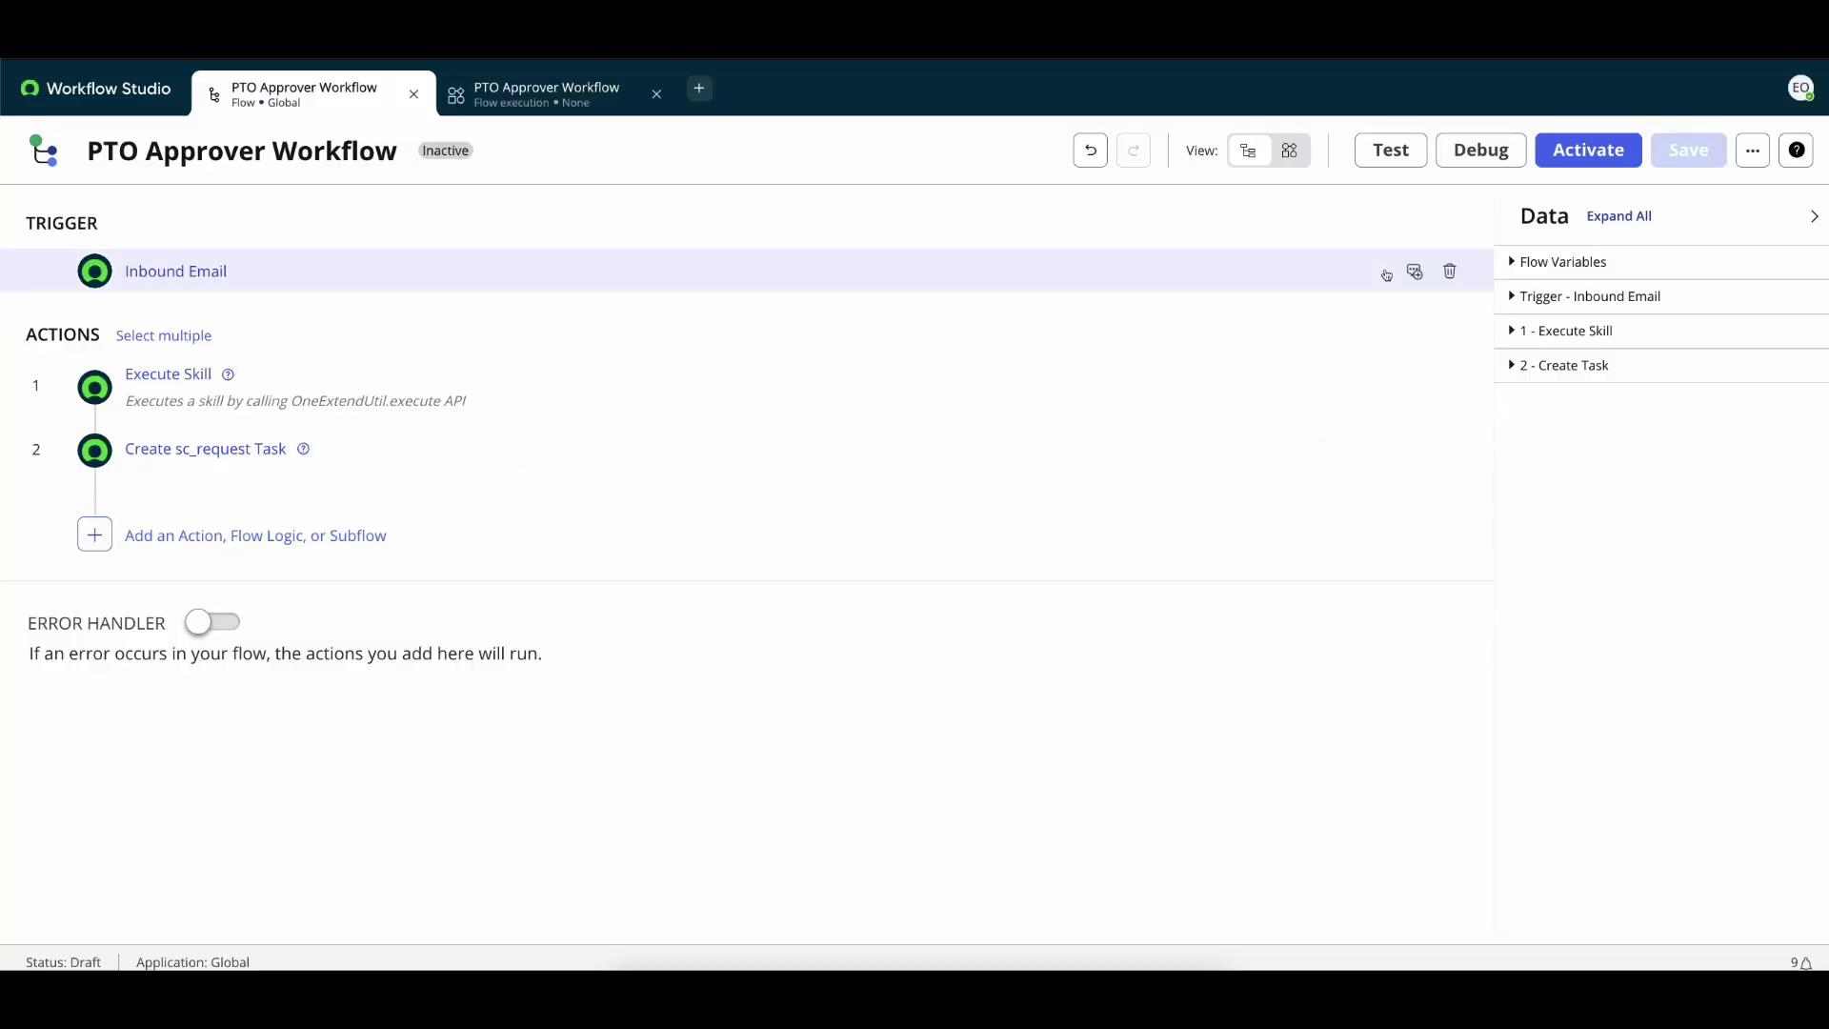